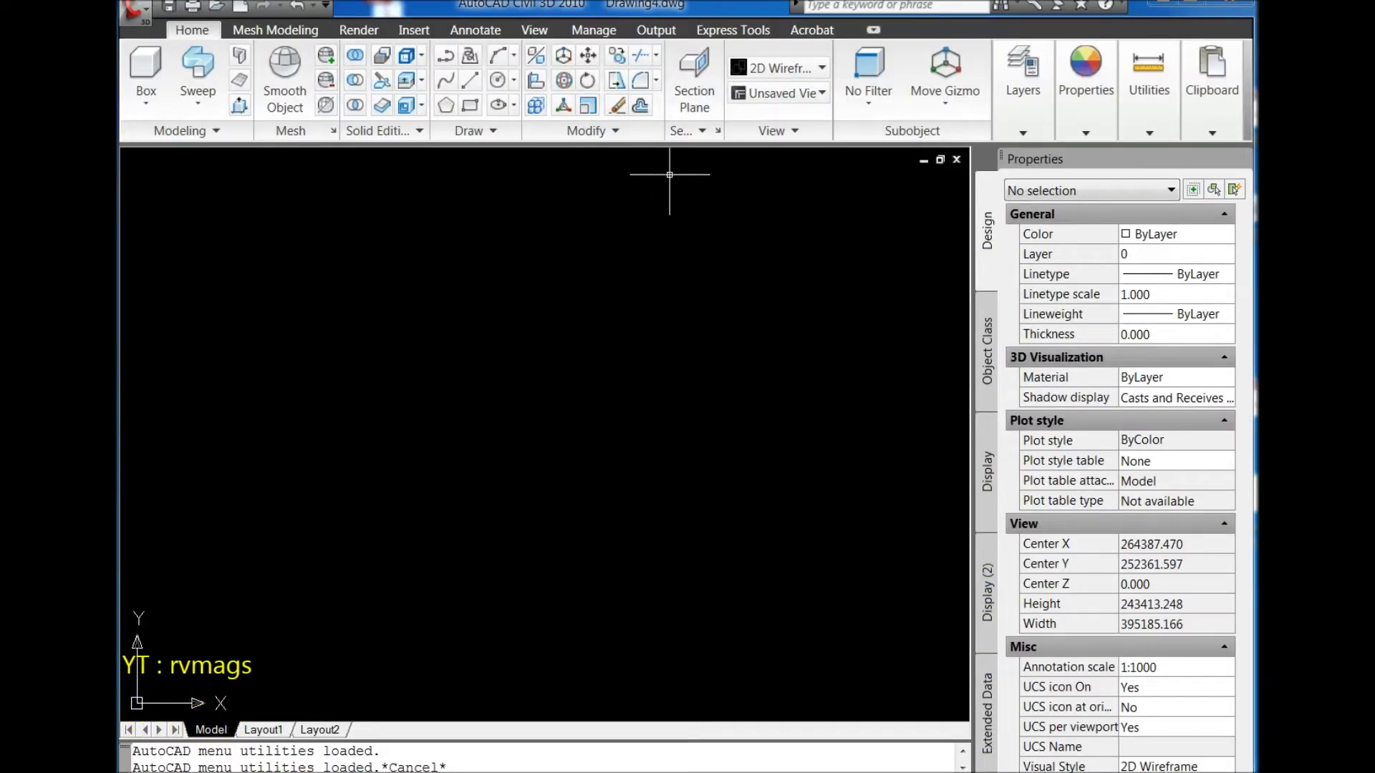
# Step: Switch to Conceptual shading and draw the outline's 95-unit left side as a polyline
pyautogui.click(768, 76)
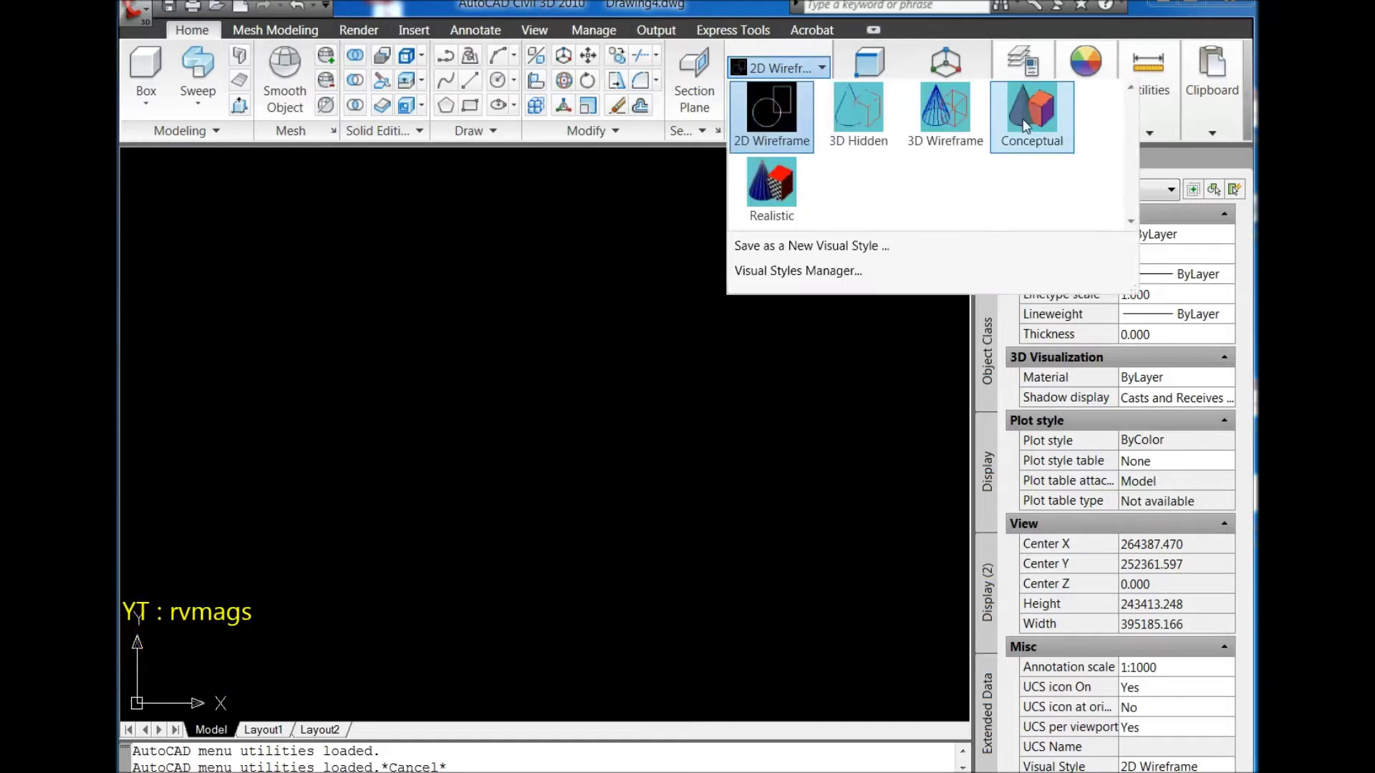
pyautogui.click(1031, 115)
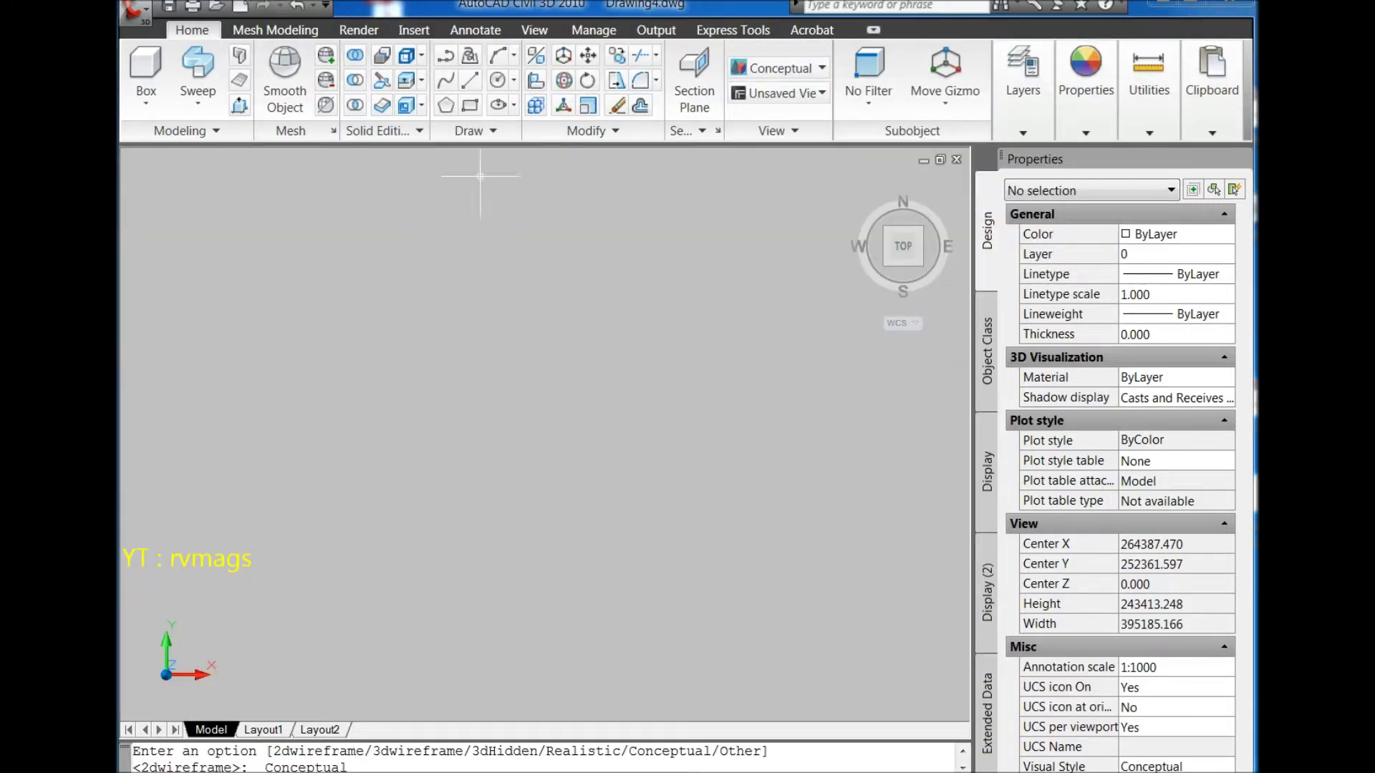
pyautogui.click(446, 63)
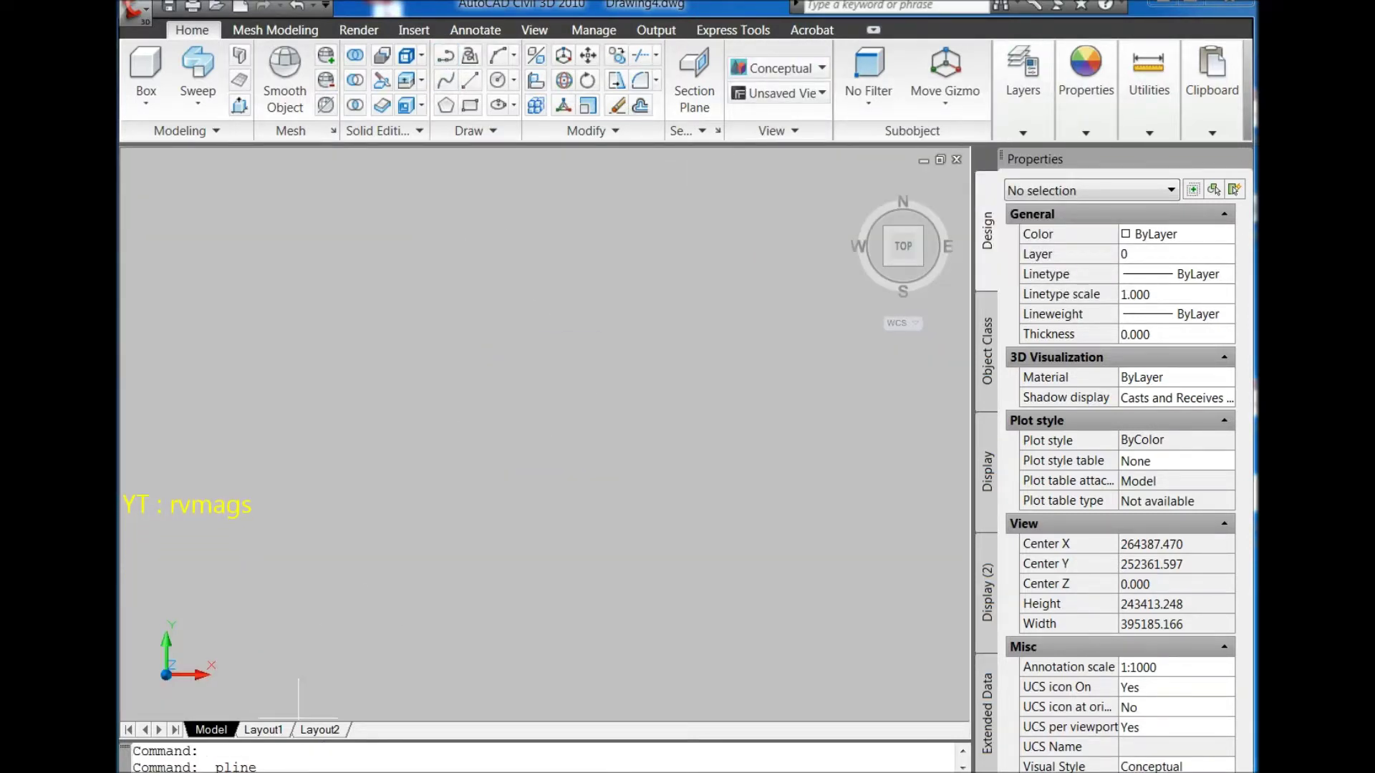
pyautogui.click(484, 530)
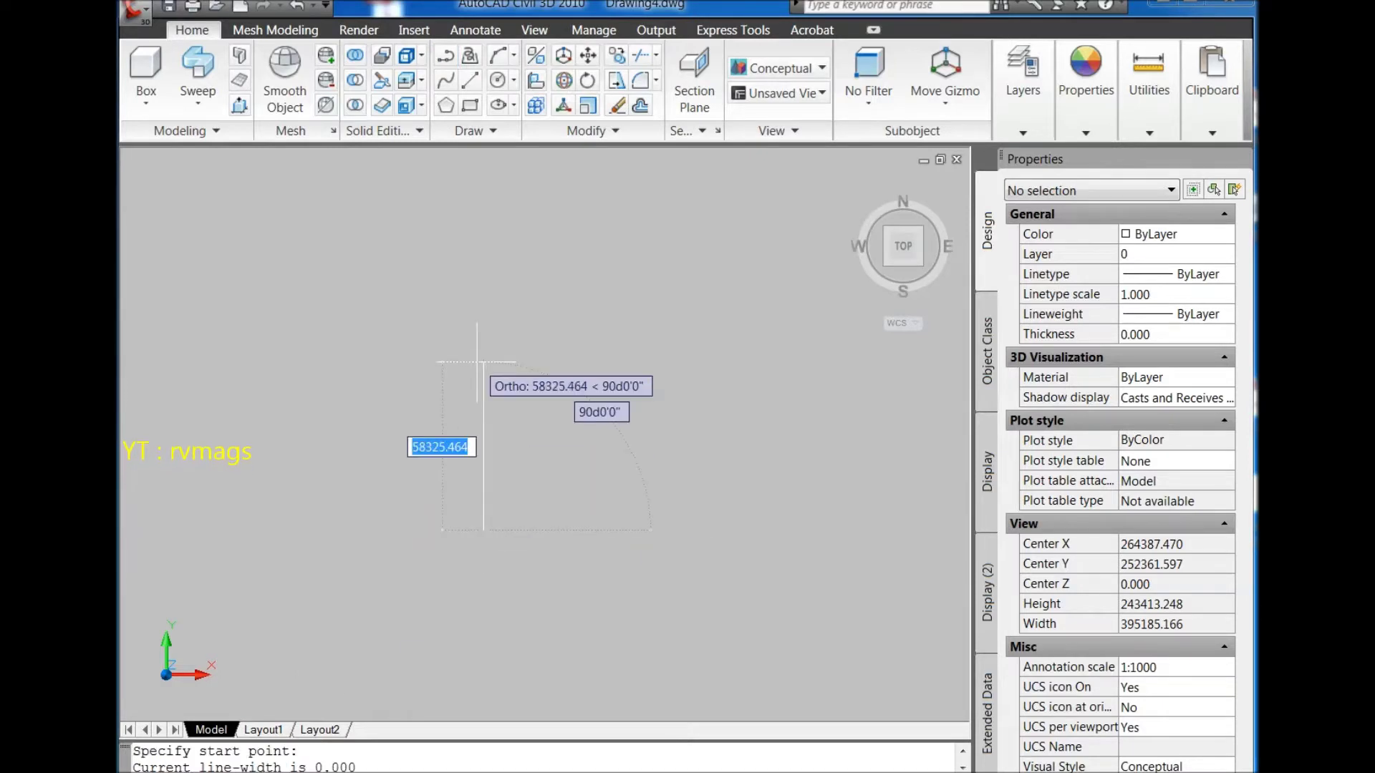
pyautogui.write('95')
pyautogui.press('Return')
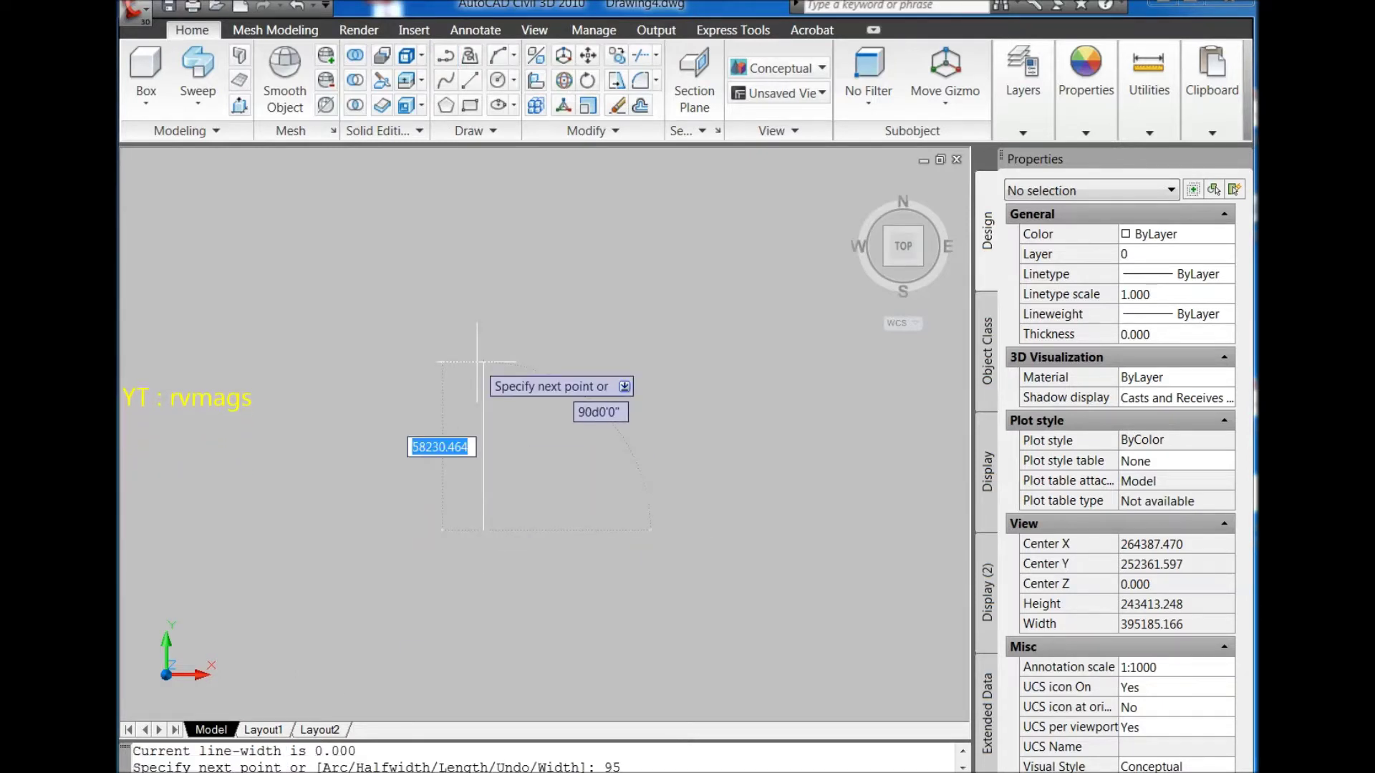
# Step: Add the 57-unit top and the 95-unit right side, leaving the U open
pyautogui.scroll(2, 526, 512)
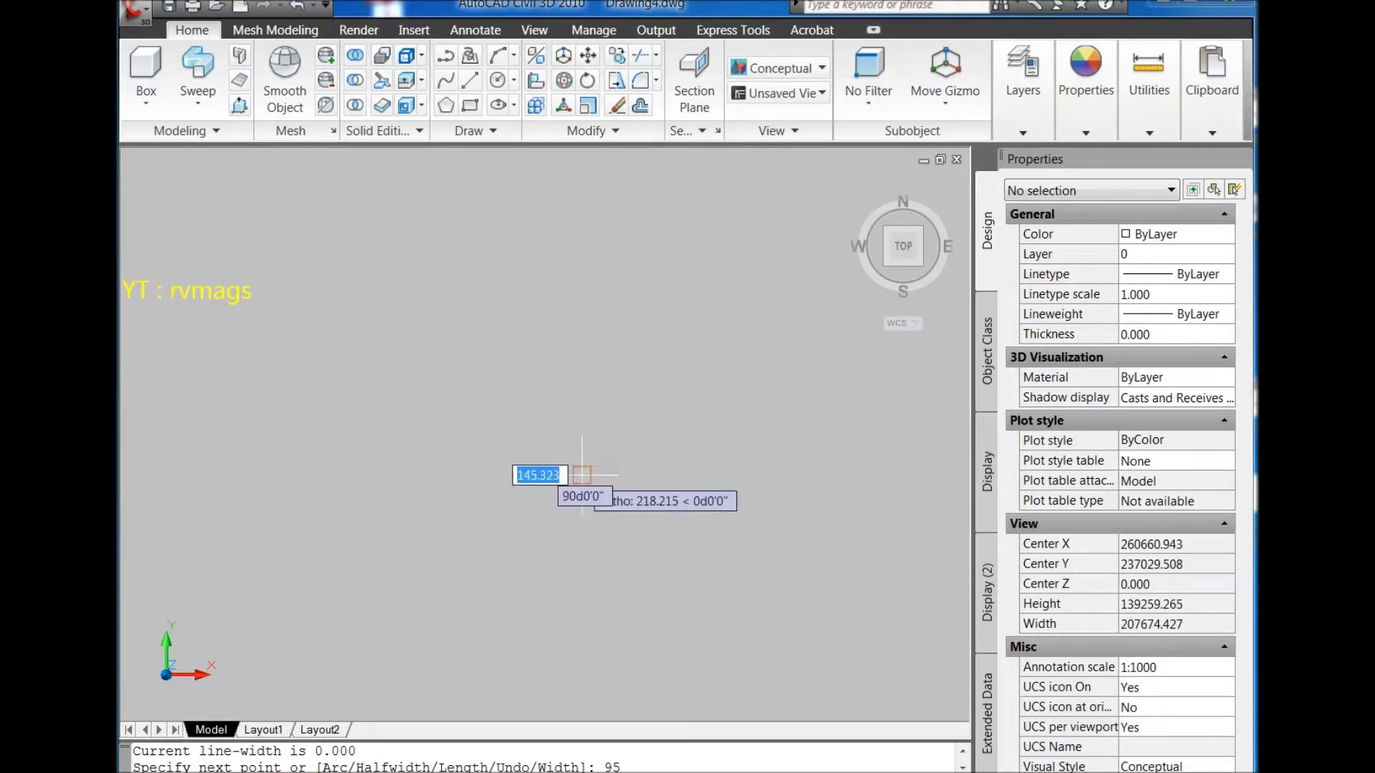
pyautogui.press('Return')
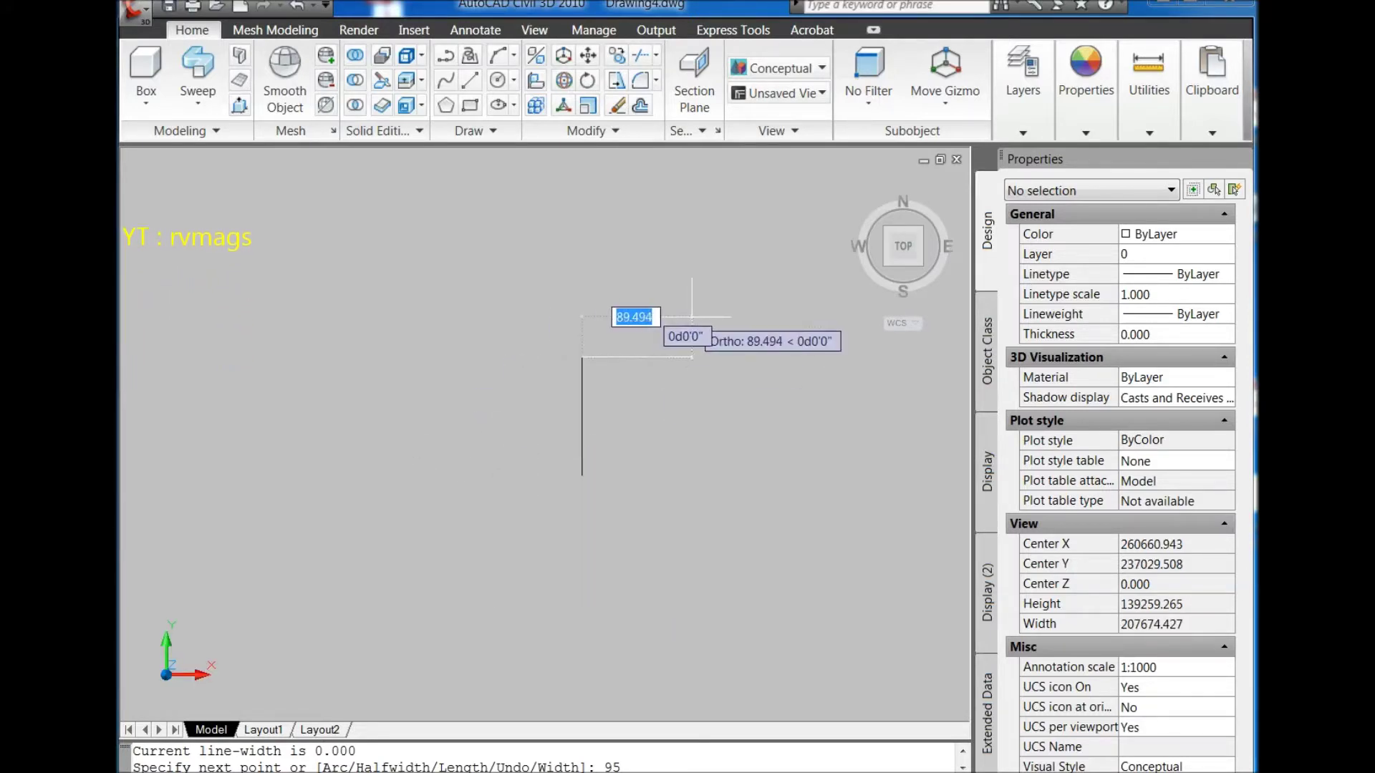
pyautogui.write('57')
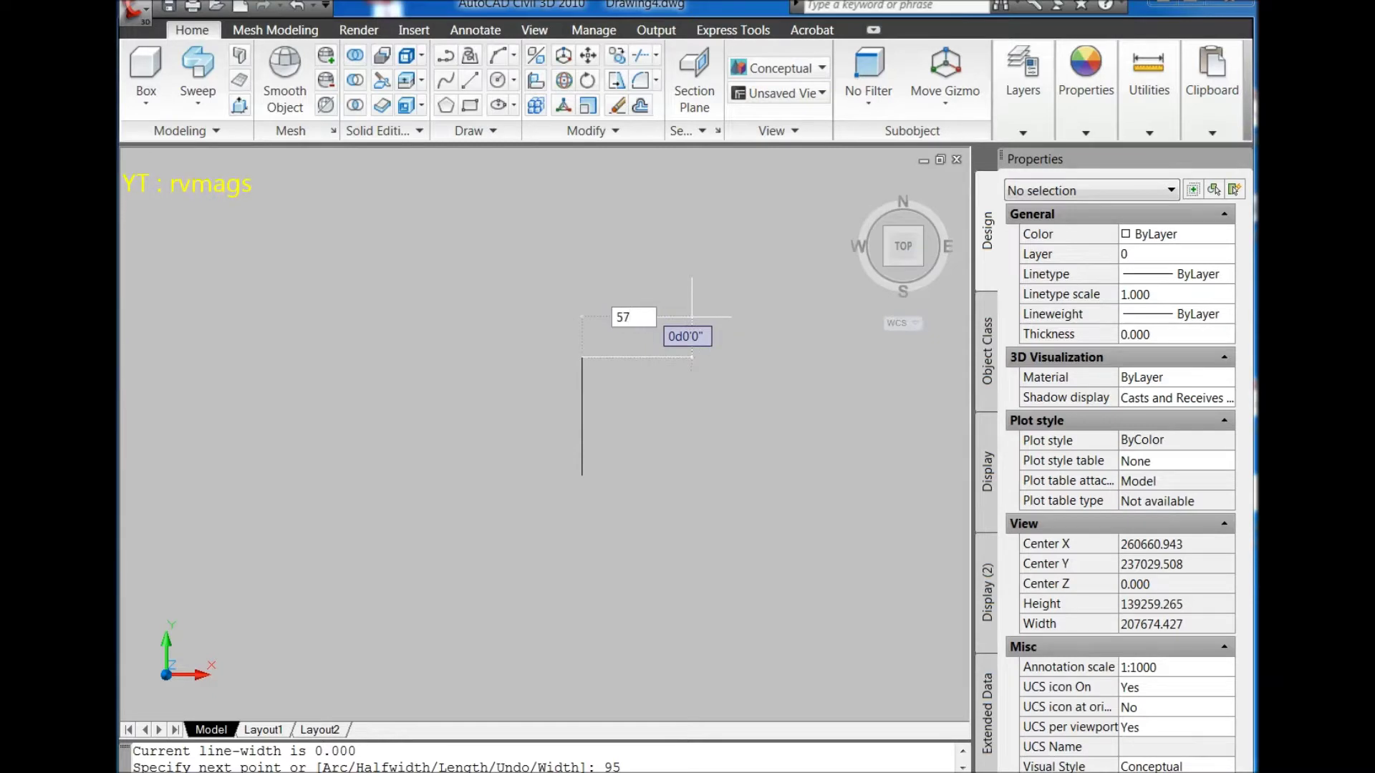
pyautogui.press('Return')
pyautogui.write('95')
pyautogui.press('Return')
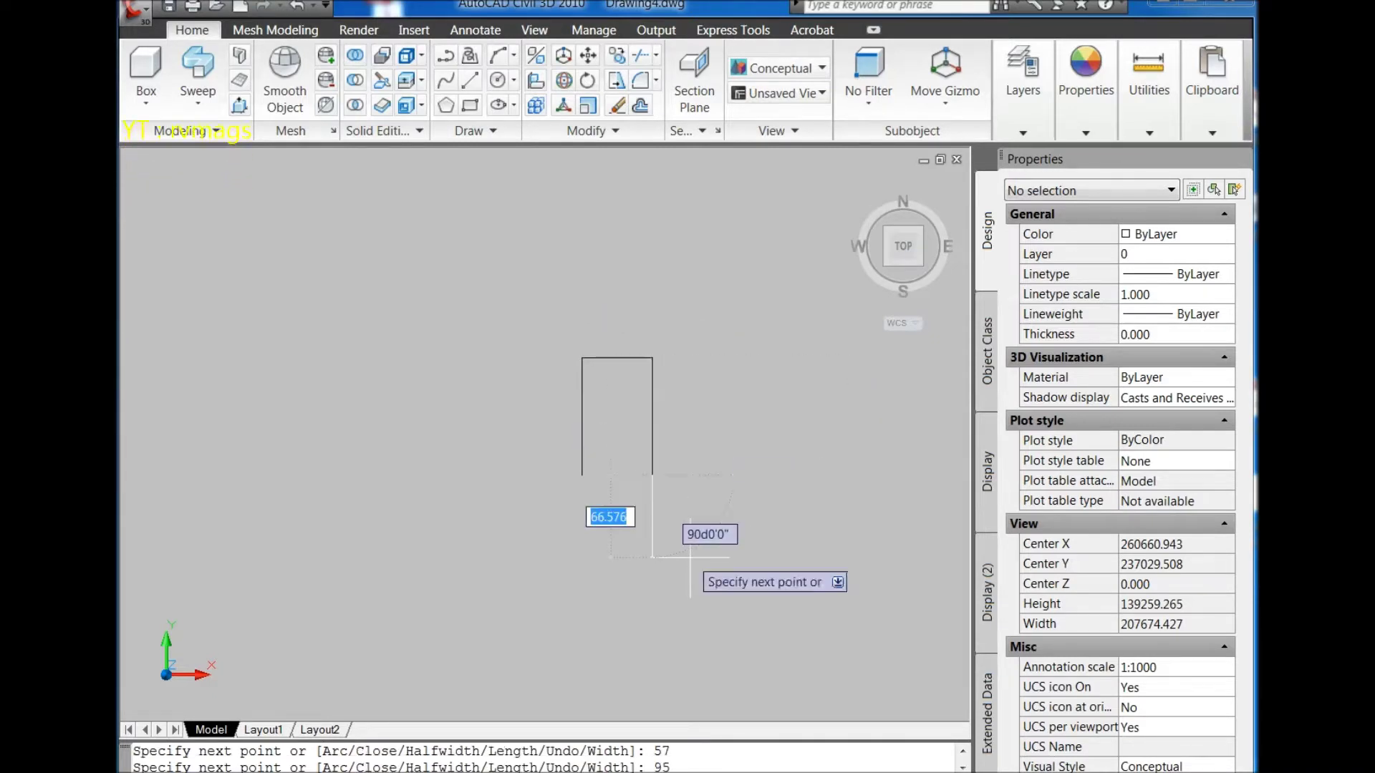
pyautogui.press('Escape')
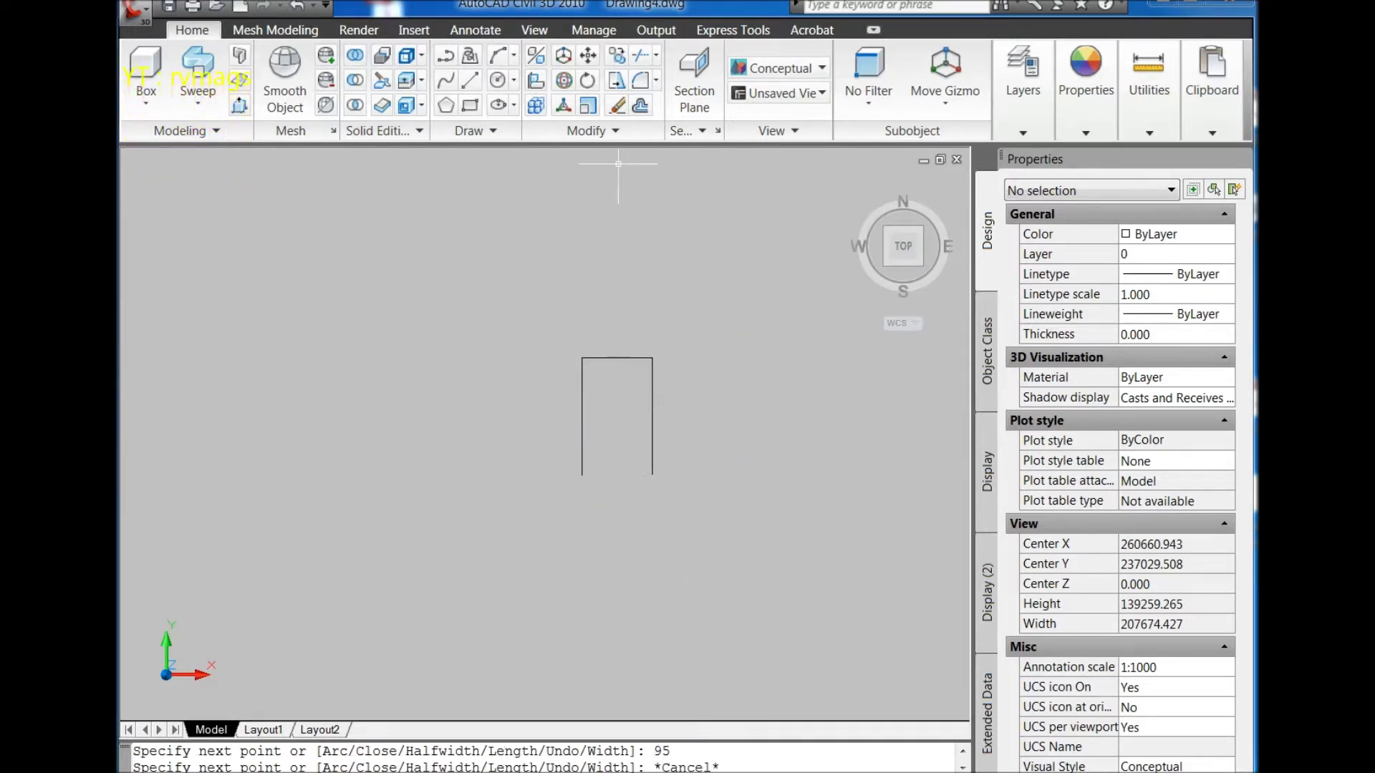
# Step: Set the fillet radius to 5 and round the top-left corner
pyautogui.click(641, 85)
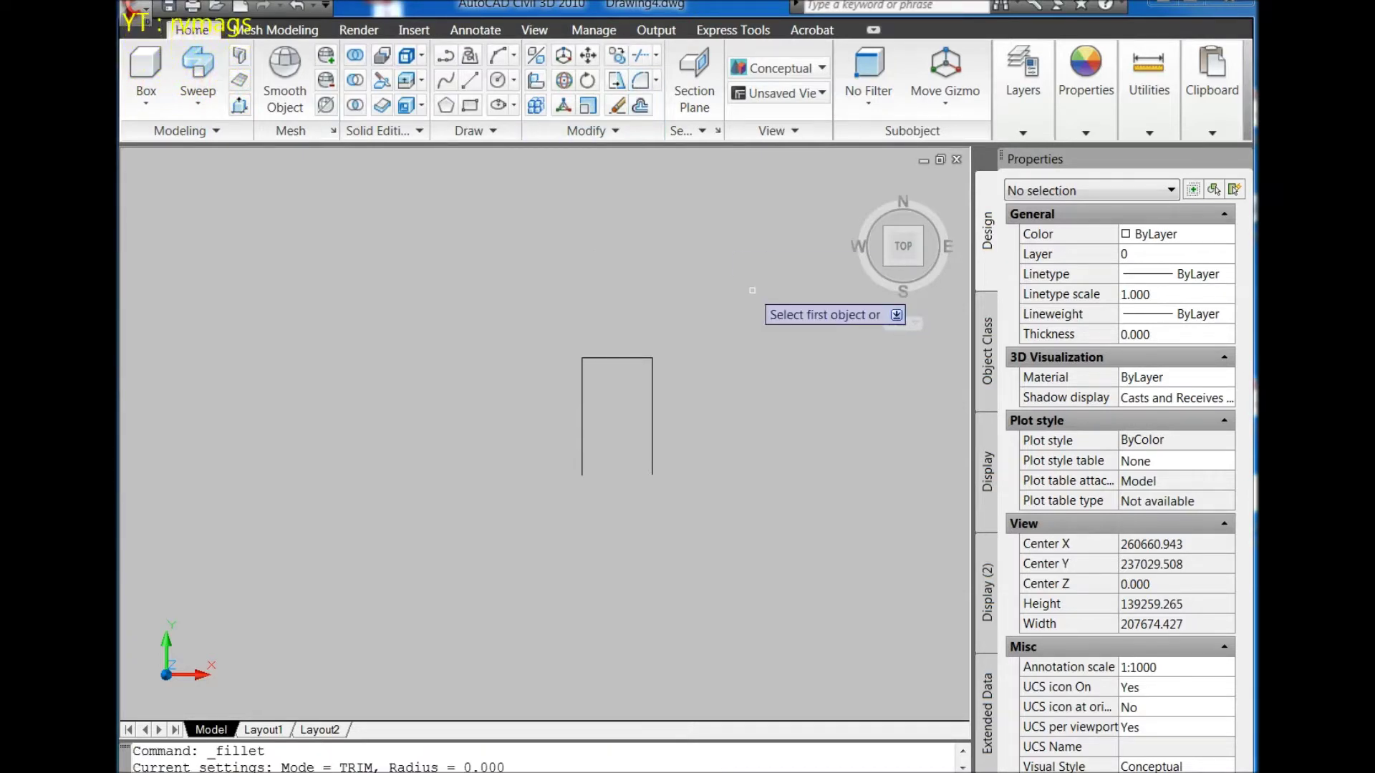
pyautogui.press('r')
pyautogui.press('Return')
pyautogui.write('5')
pyautogui.press('Return')
pyautogui.scroll(3, 586, 366)
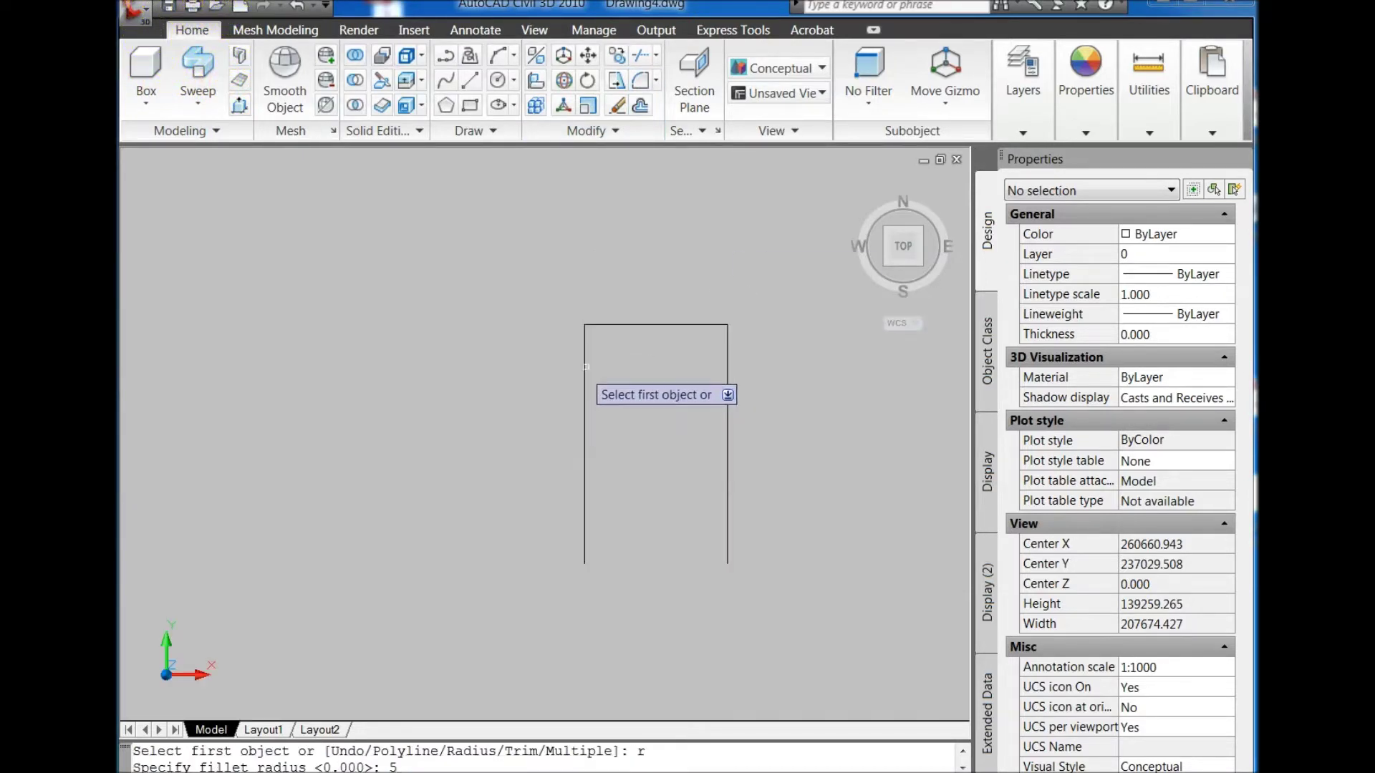
pyautogui.click(586, 362)
pyautogui.click(608, 324)
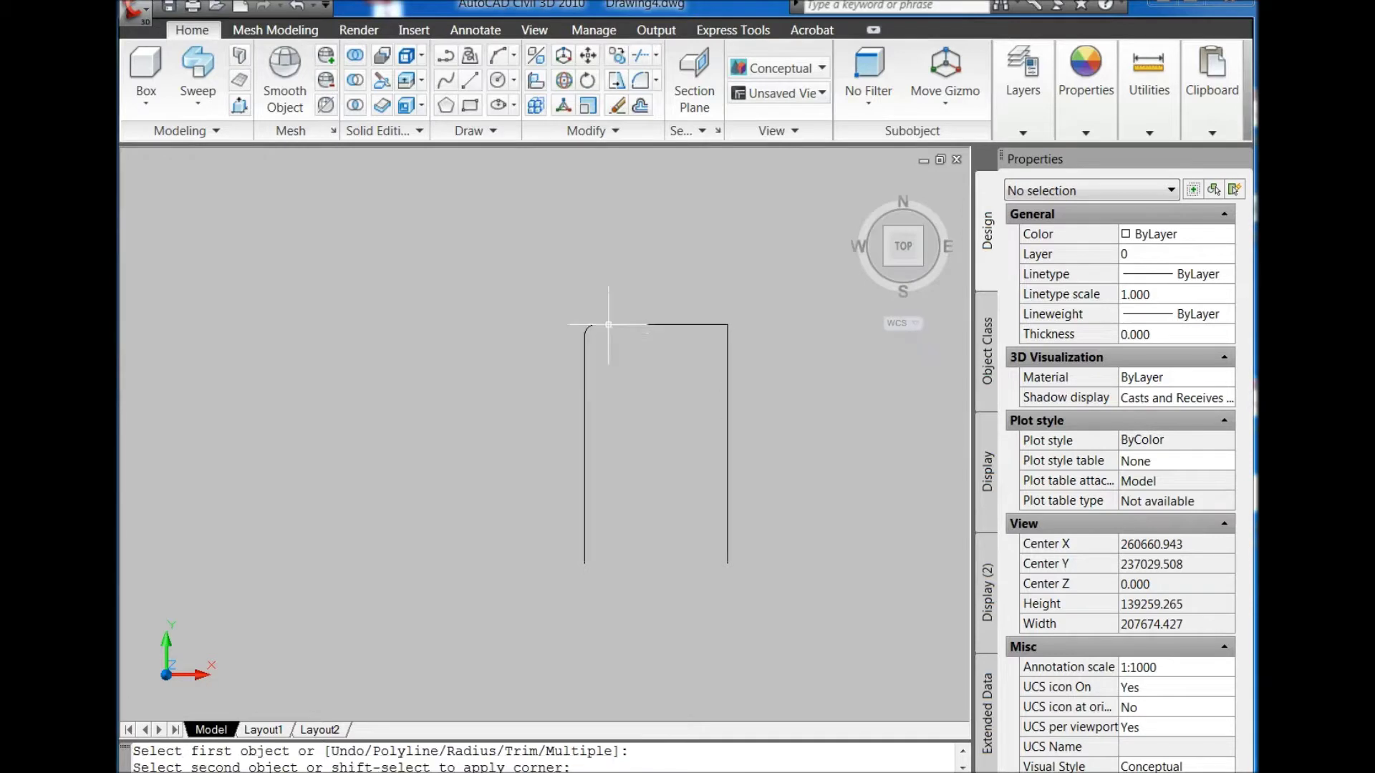
# Step: Round the top-right corner with the same 5-unit fillet
pyautogui.press('Return')
pyautogui.click(706, 325)
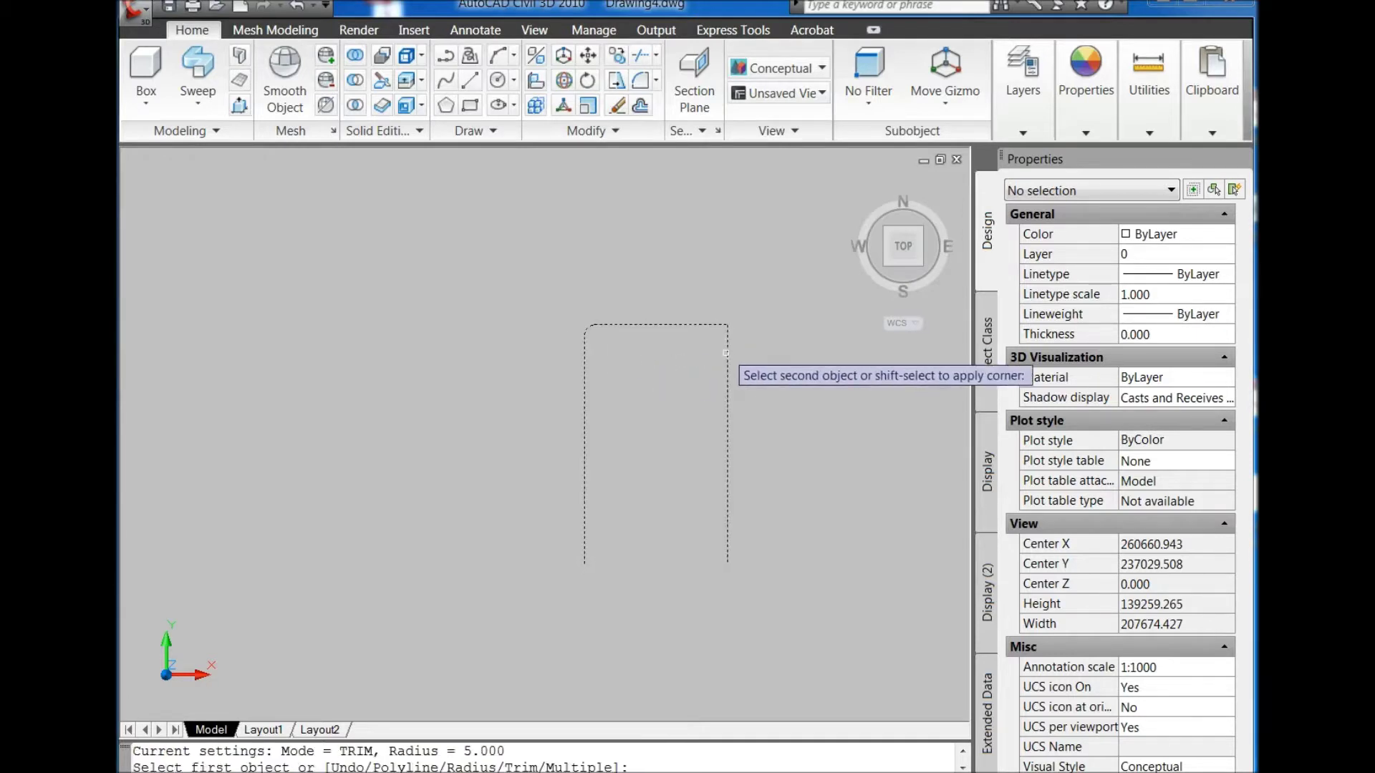
pyautogui.click(727, 358)
pyautogui.scroll(-2, 571, 371)
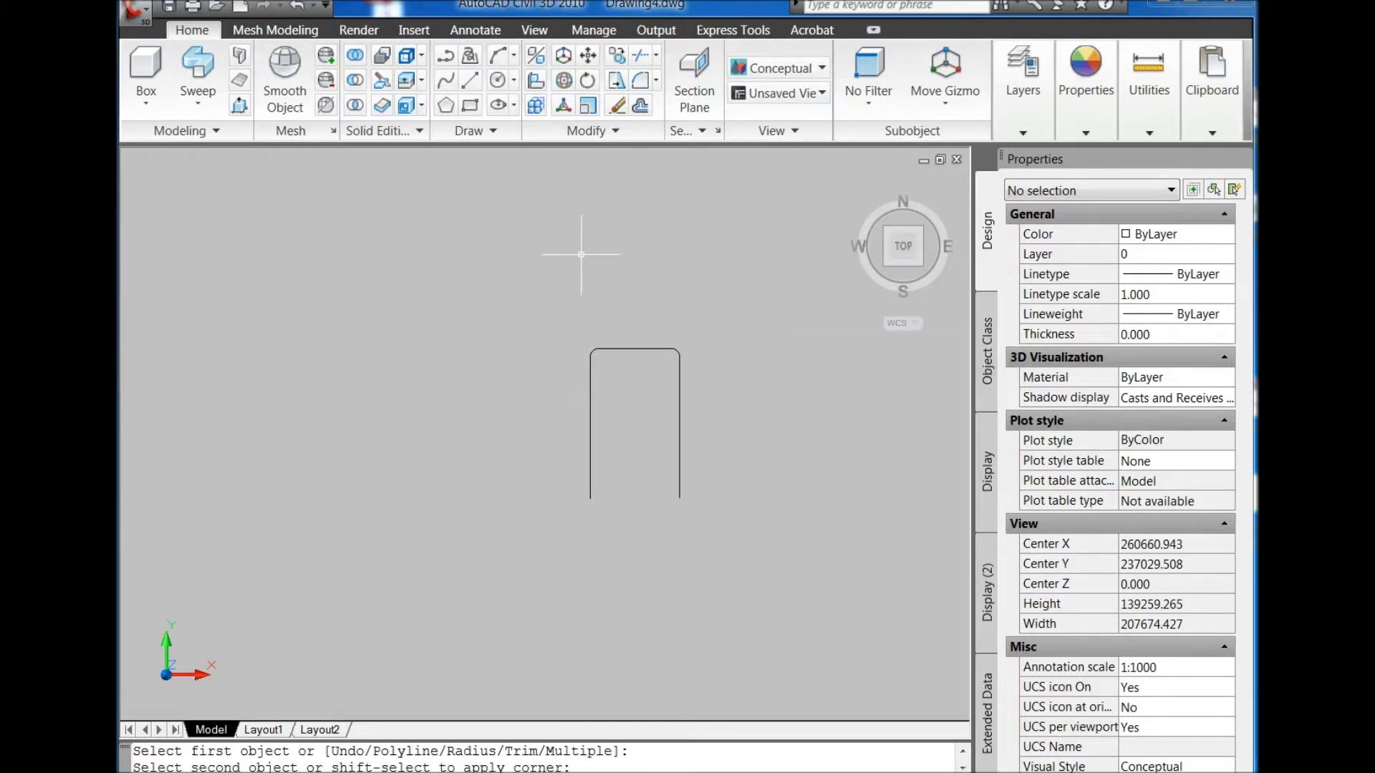
pyautogui.press('Escape')
# Step: Draw a 9-diameter circle beside the U outline
pyautogui.click(499, 86)
pyautogui.click(533, 474)
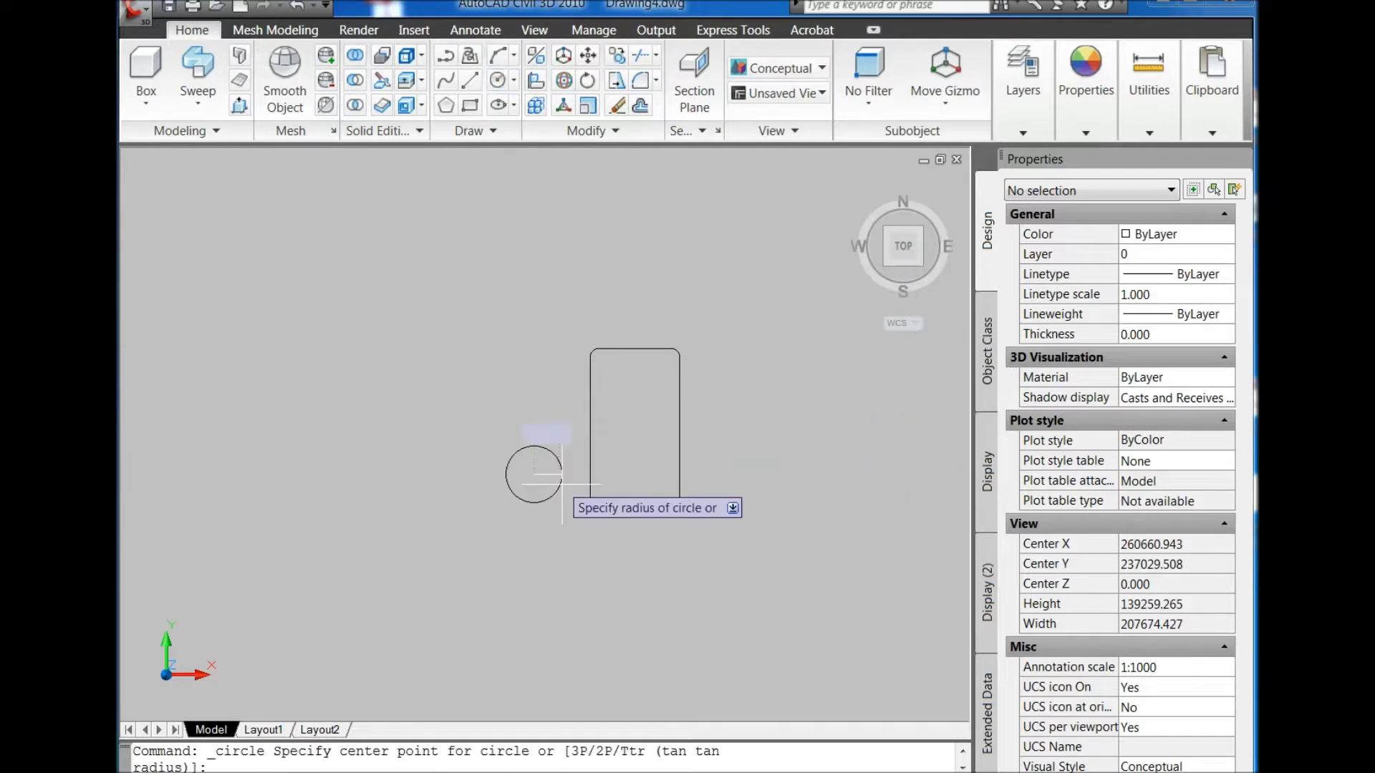
pyautogui.write('d')
pyautogui.press('Return')
pyautogui.write('9')
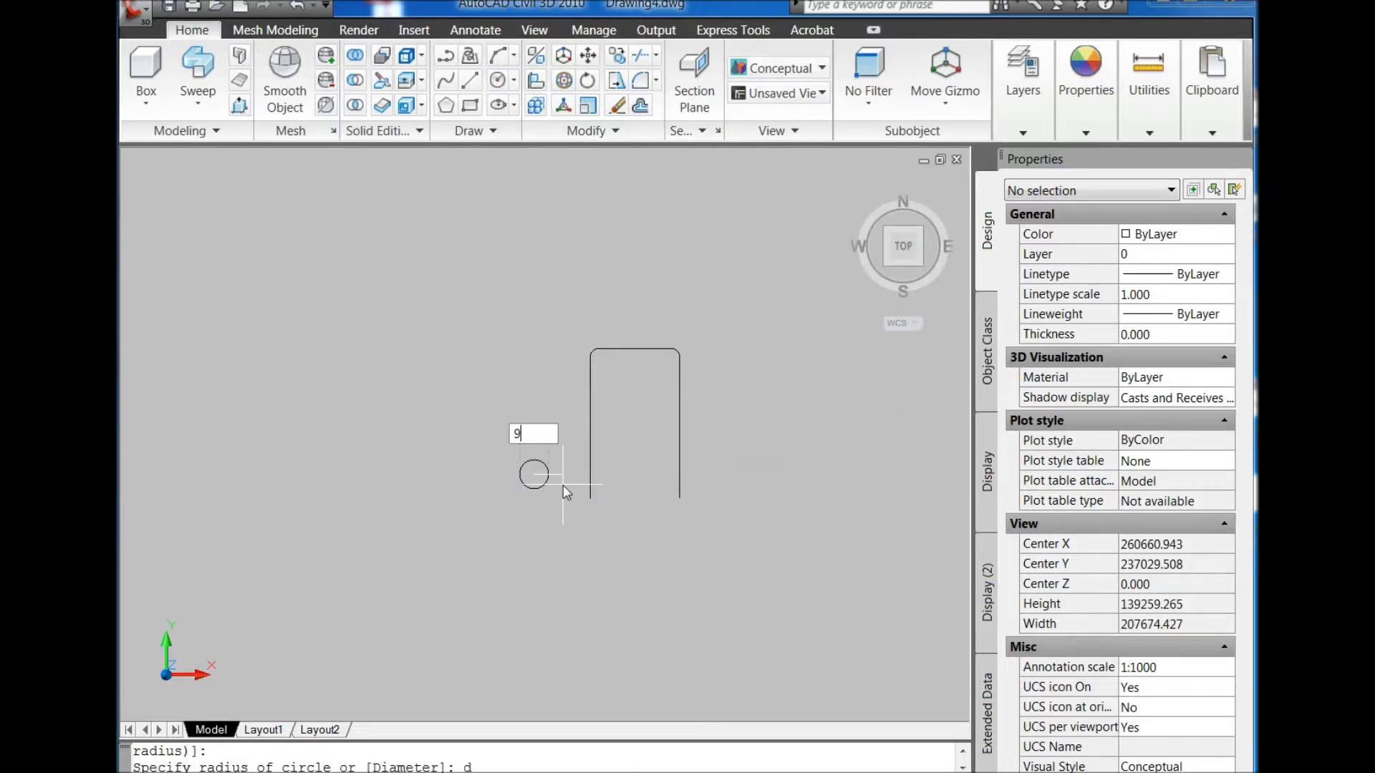
pyautogui.press('Return')
# Step: Sweep the 9-diameter circle along the U outline to form the solid rod
pyautogui.click(197, 68)
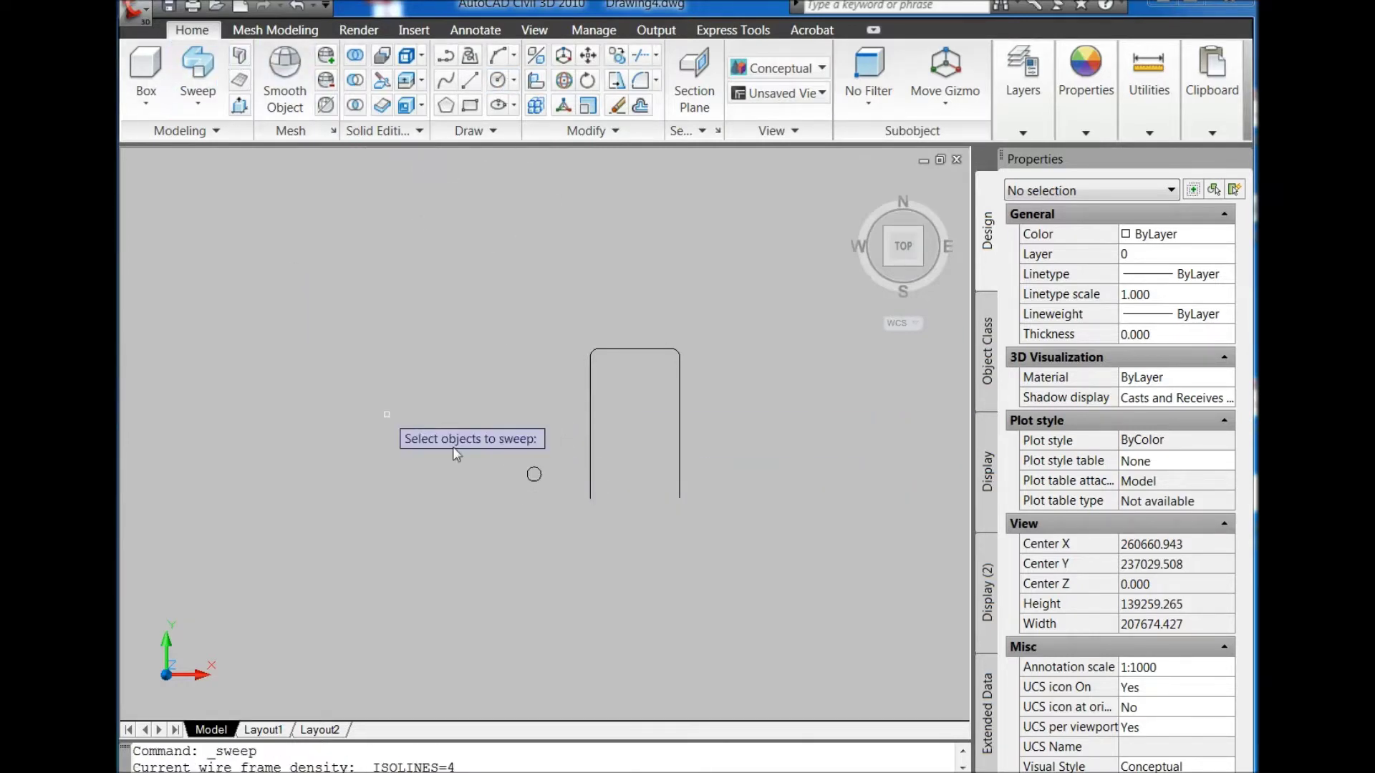
pyautogui.click(532, 467)
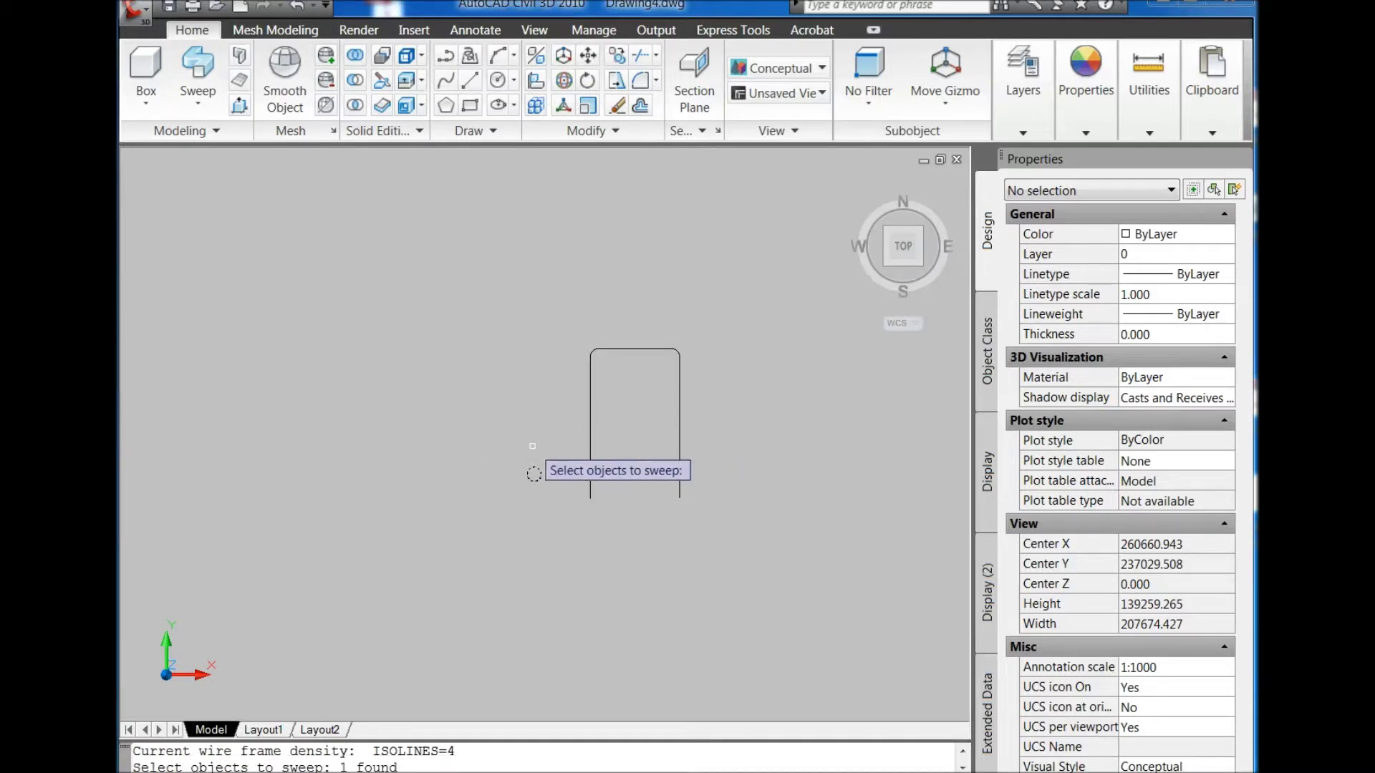
pyautogui.press('Return')
pyautogui.click(583, 451)
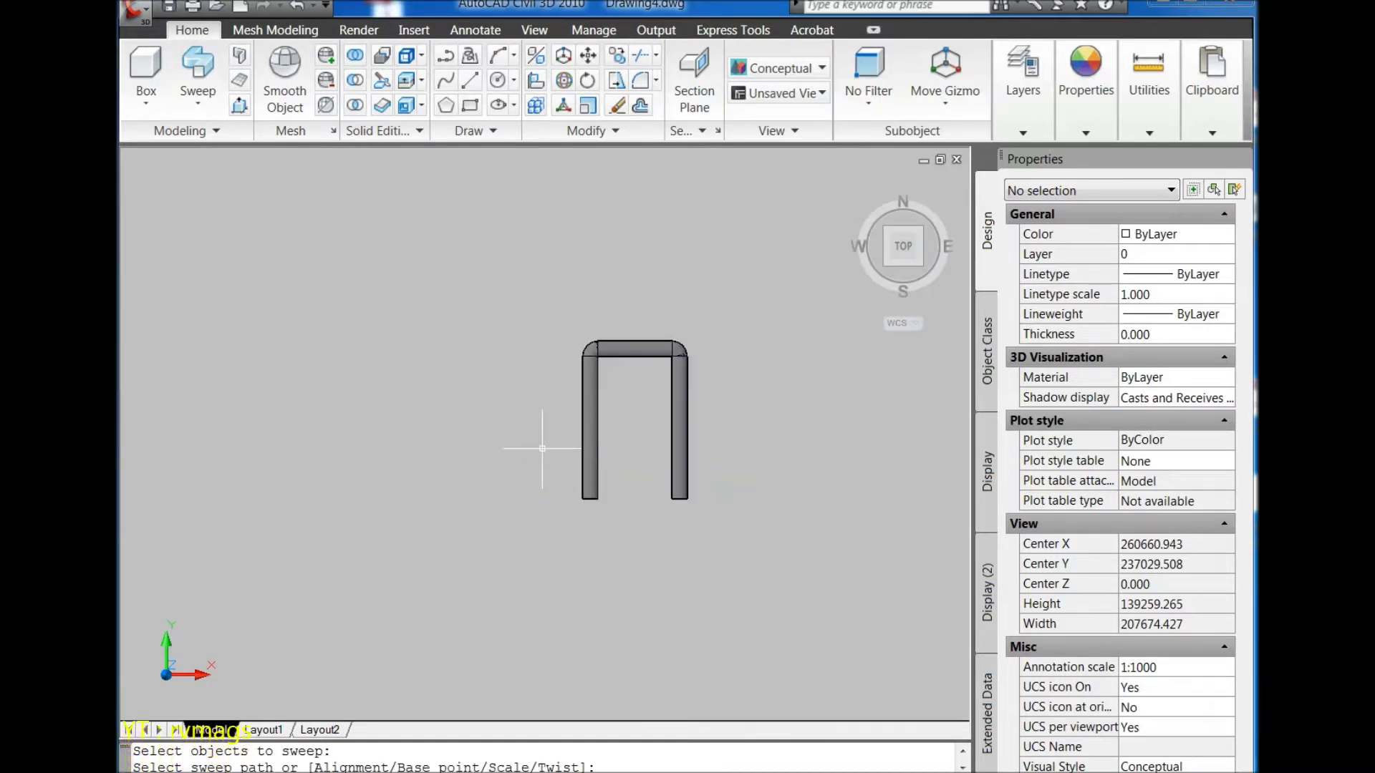
pyautogui.scroll(2, 642, 422)
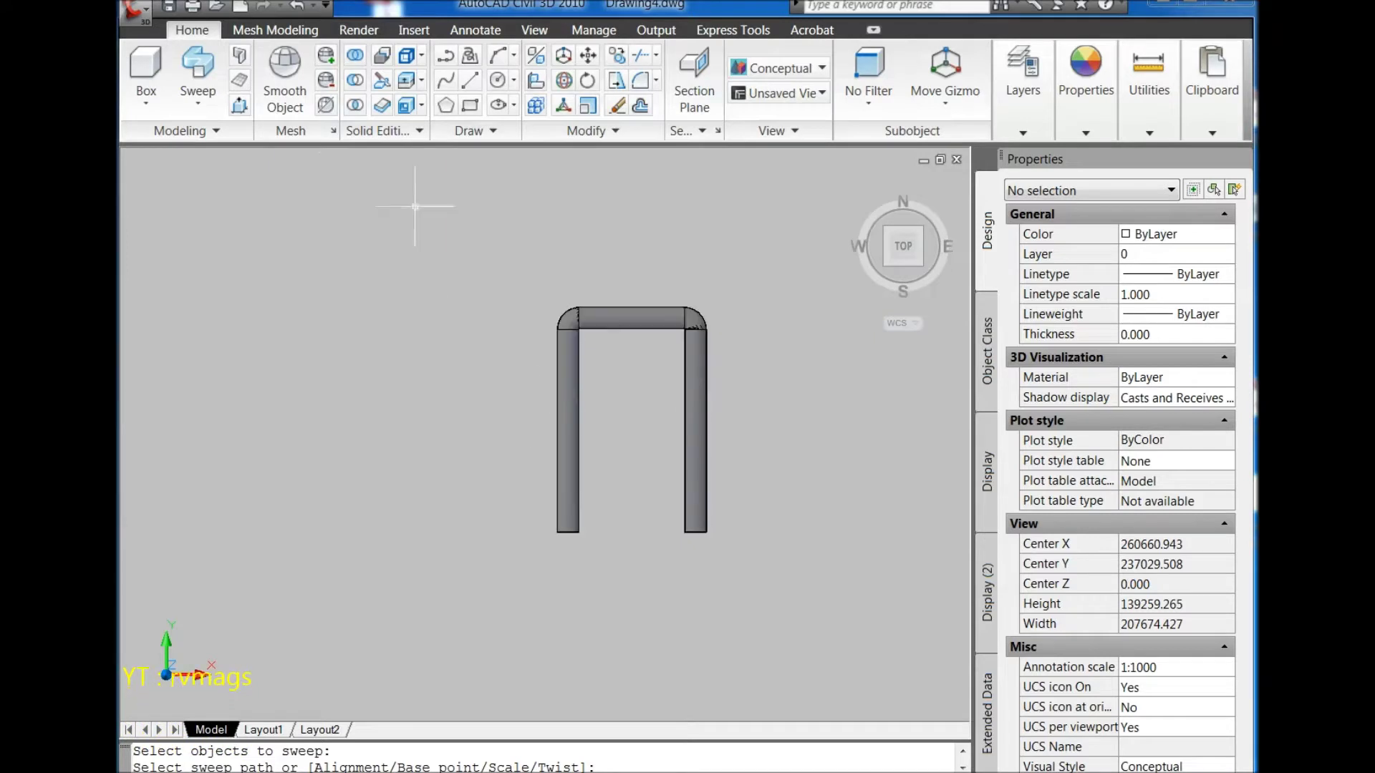
# Step: Draw a 10-diameter circle below the rod for the washer hole
pyautogui.click(497, 80)
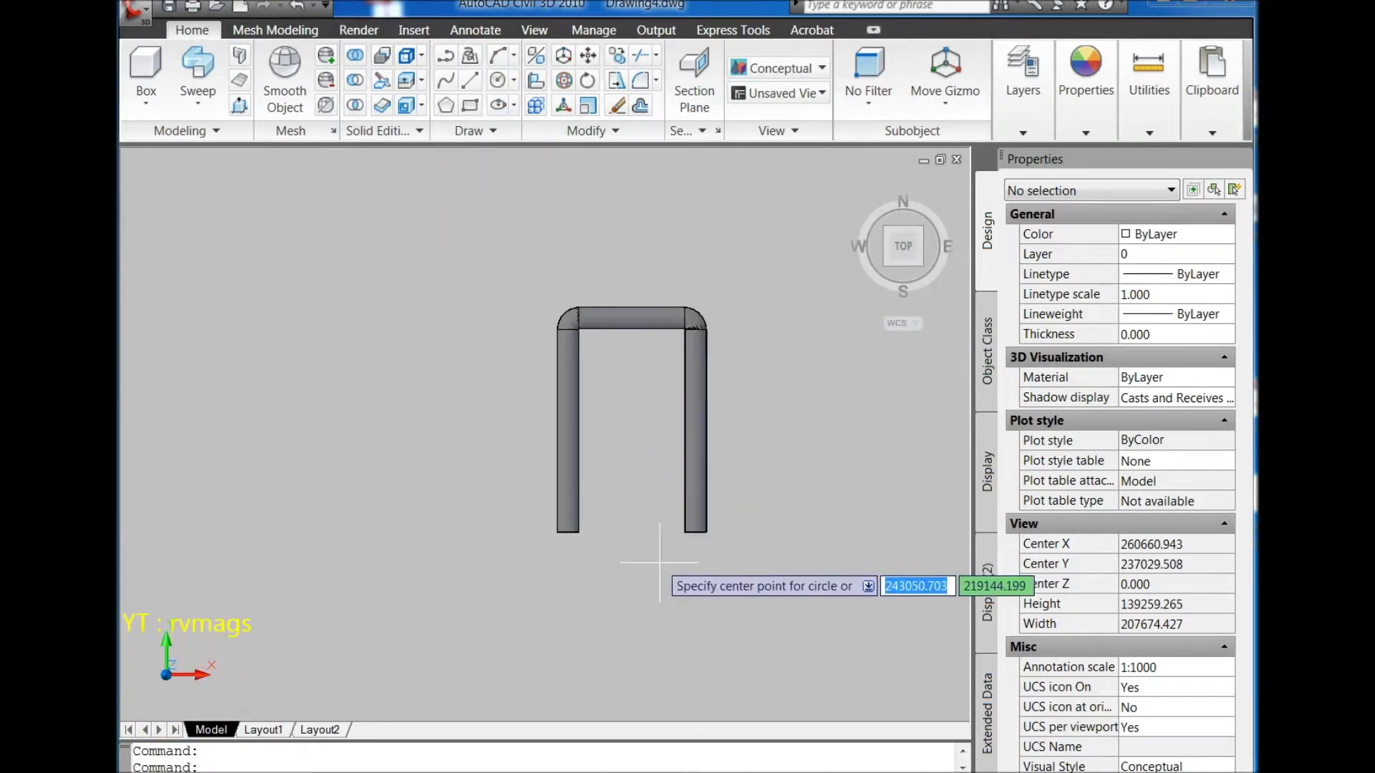
pyautogui.scroll(2, 666, 566)
pyautogui.scroll(1, 673, 530)
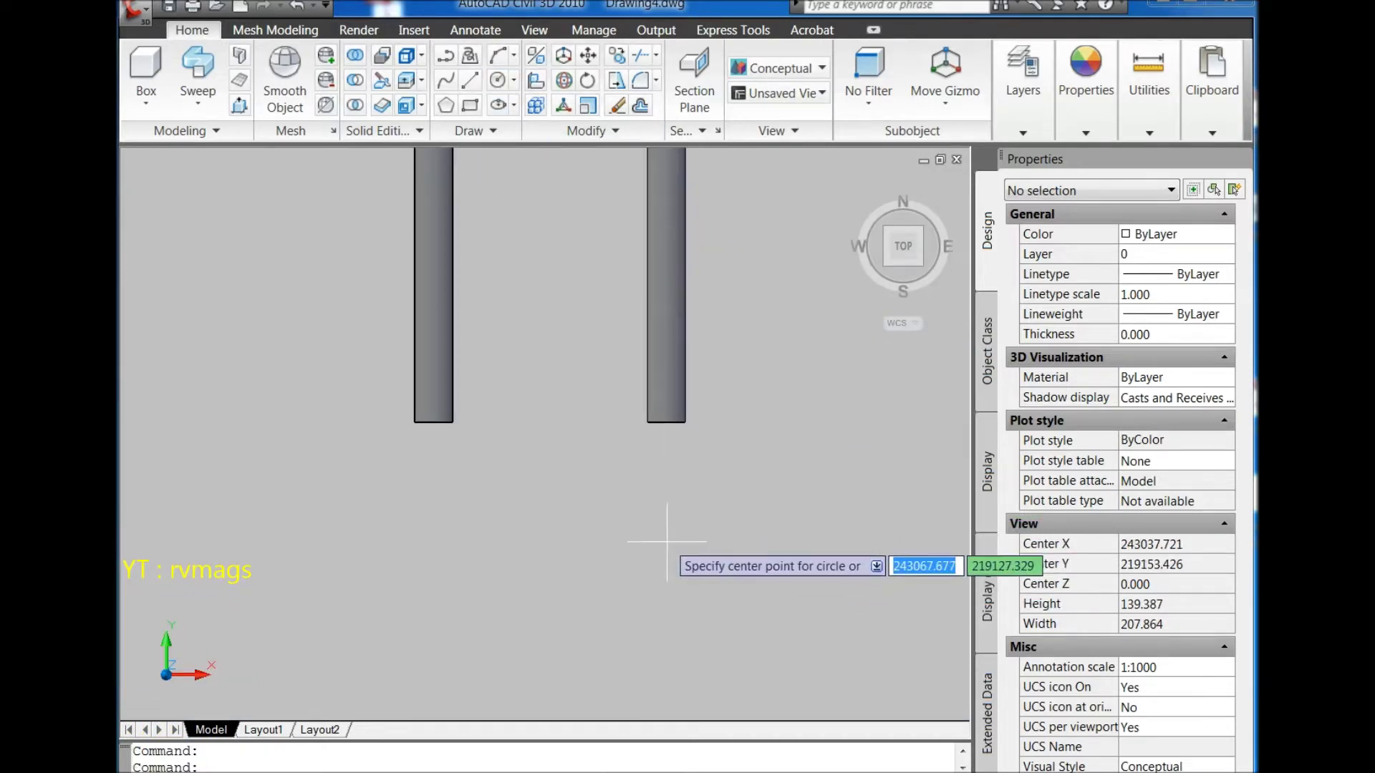
pyautogui.click(667, 542)
pyautogui.write('d')
pyautogui.press('Return')
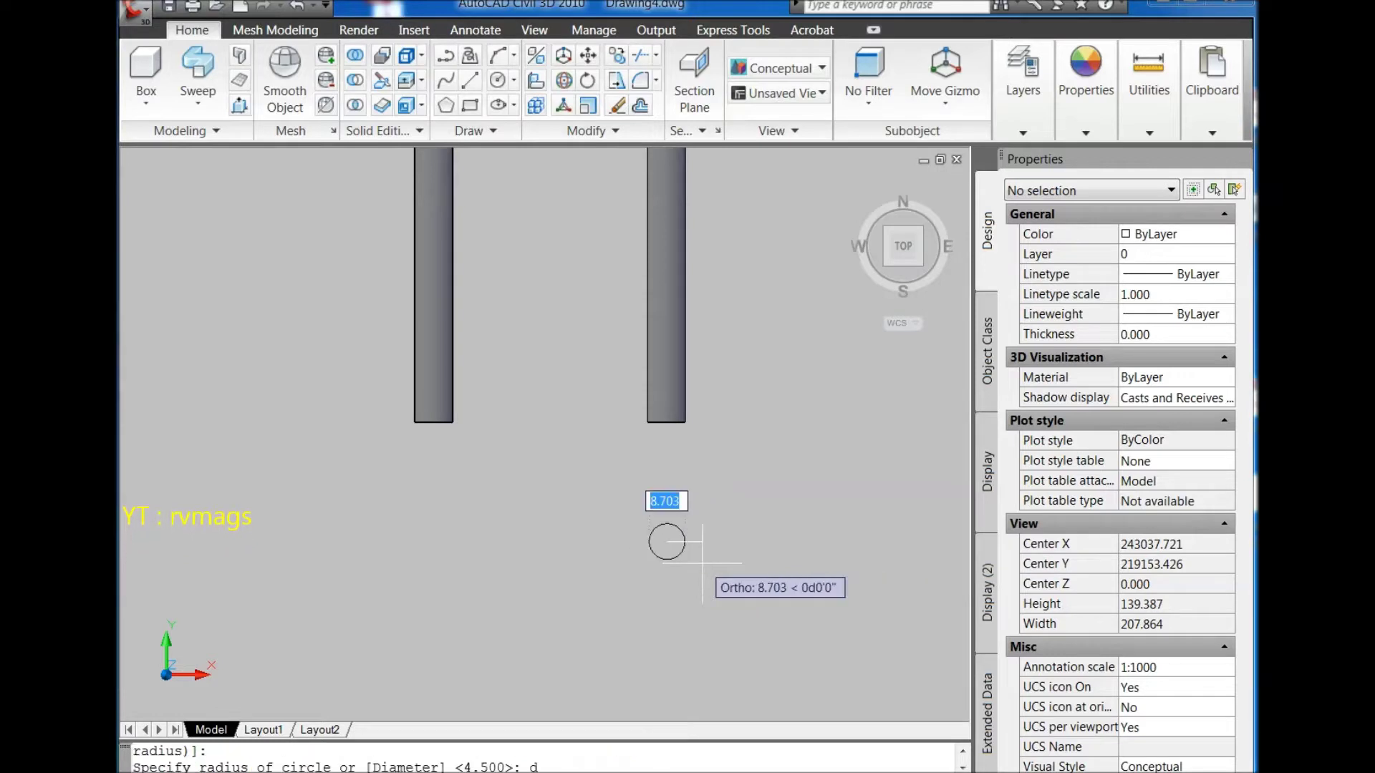
pyautogui.write('10')
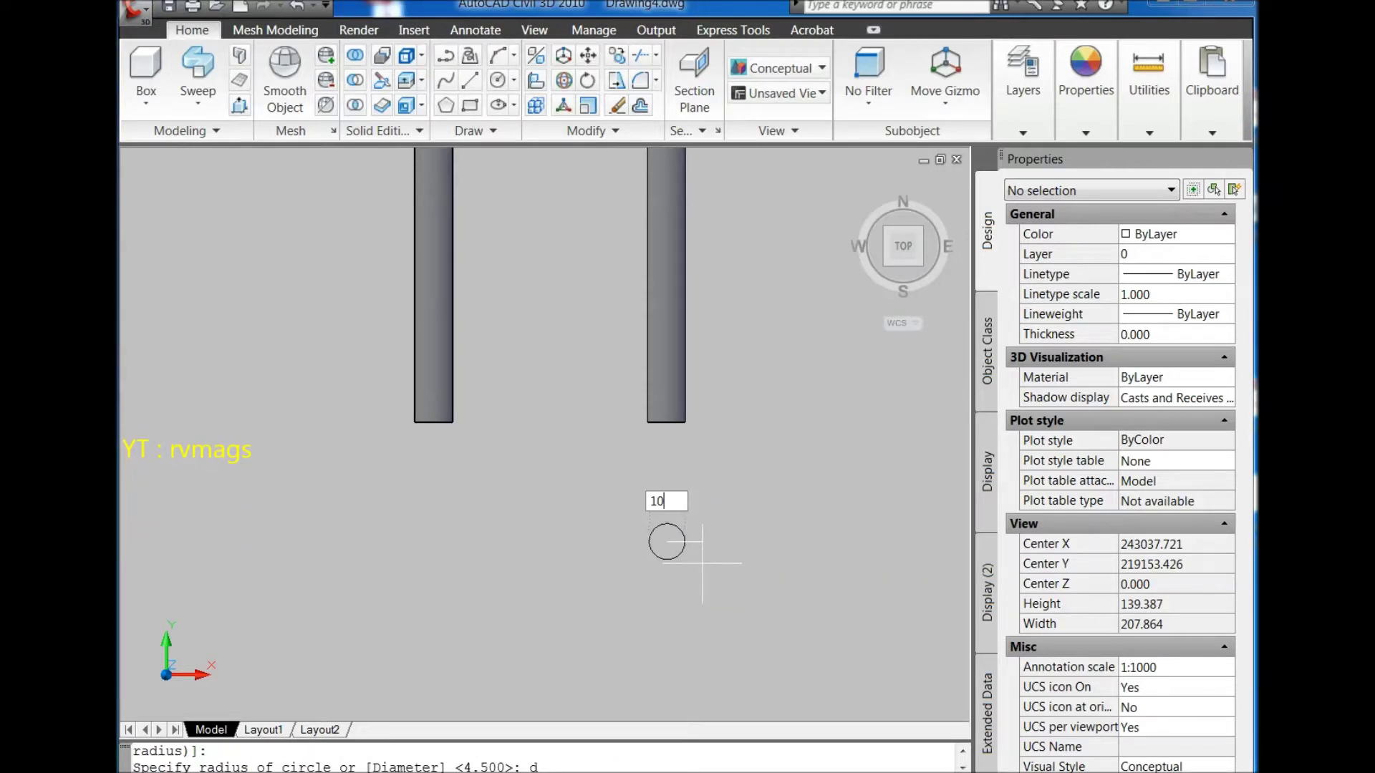
pyautogui.press('Return')
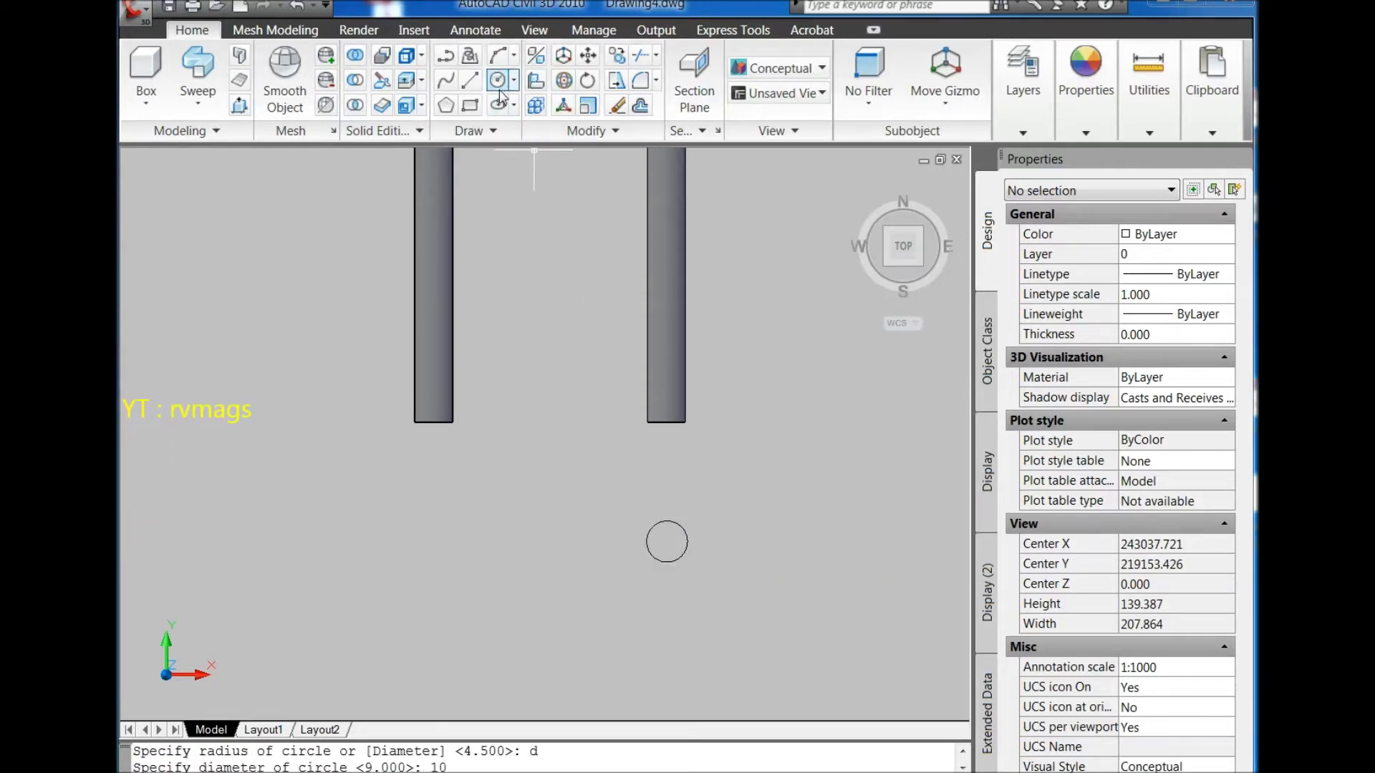
# Step: Draw a concentric 20-diameter circle for the washer's outer edge
pyautogui.click(499, 86)
pyautogui.click(666, 542)
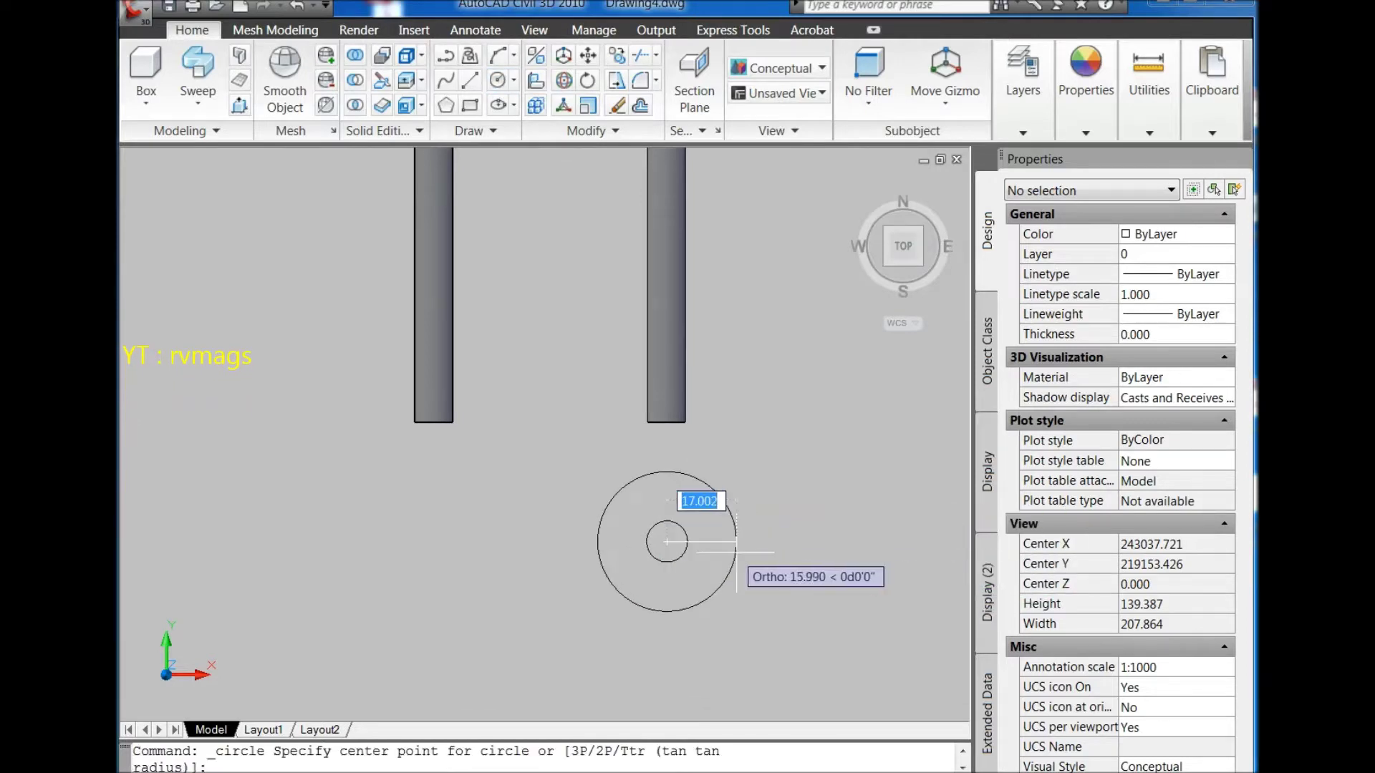
pyautogui.write('d')
pyautogui.press('Return')
pyautogui.write('2')
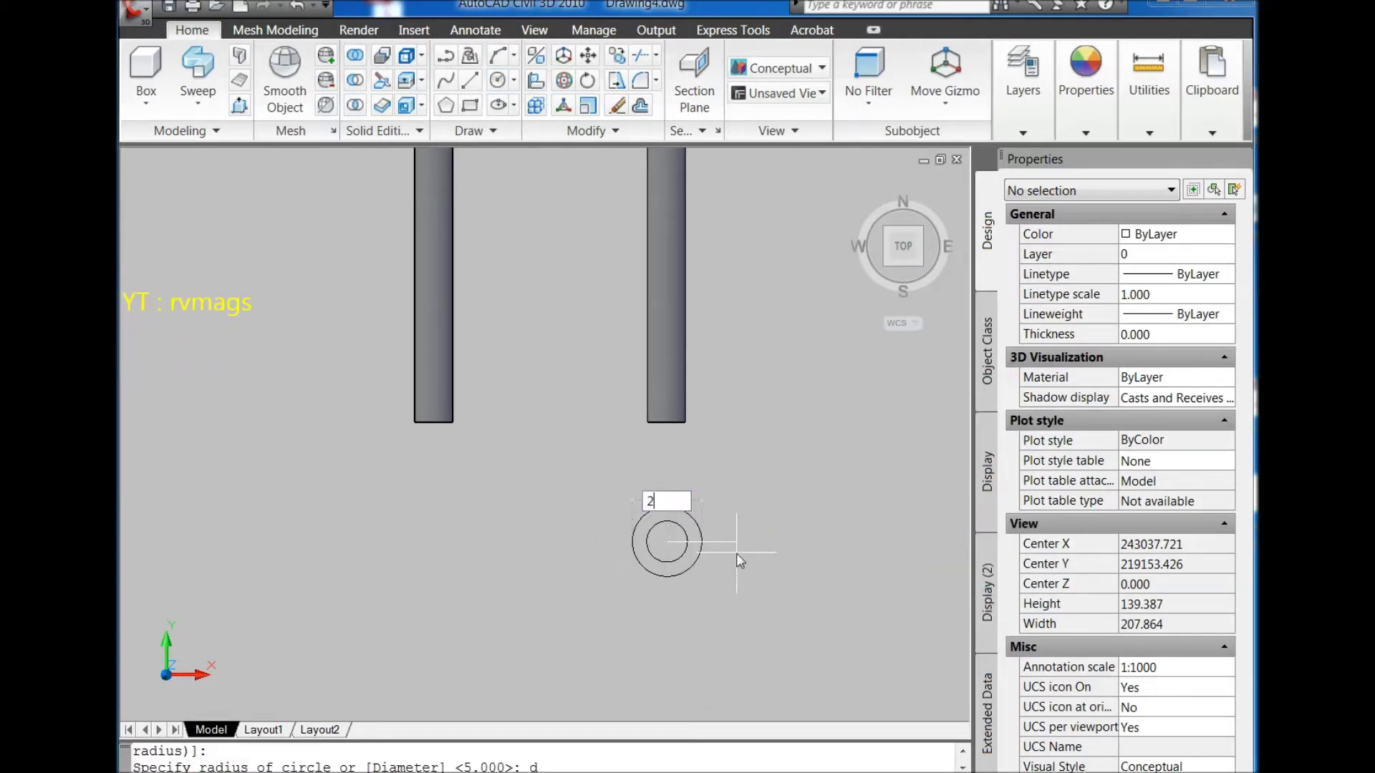
pyautogui.write('0')
pyautogui.press('Return')
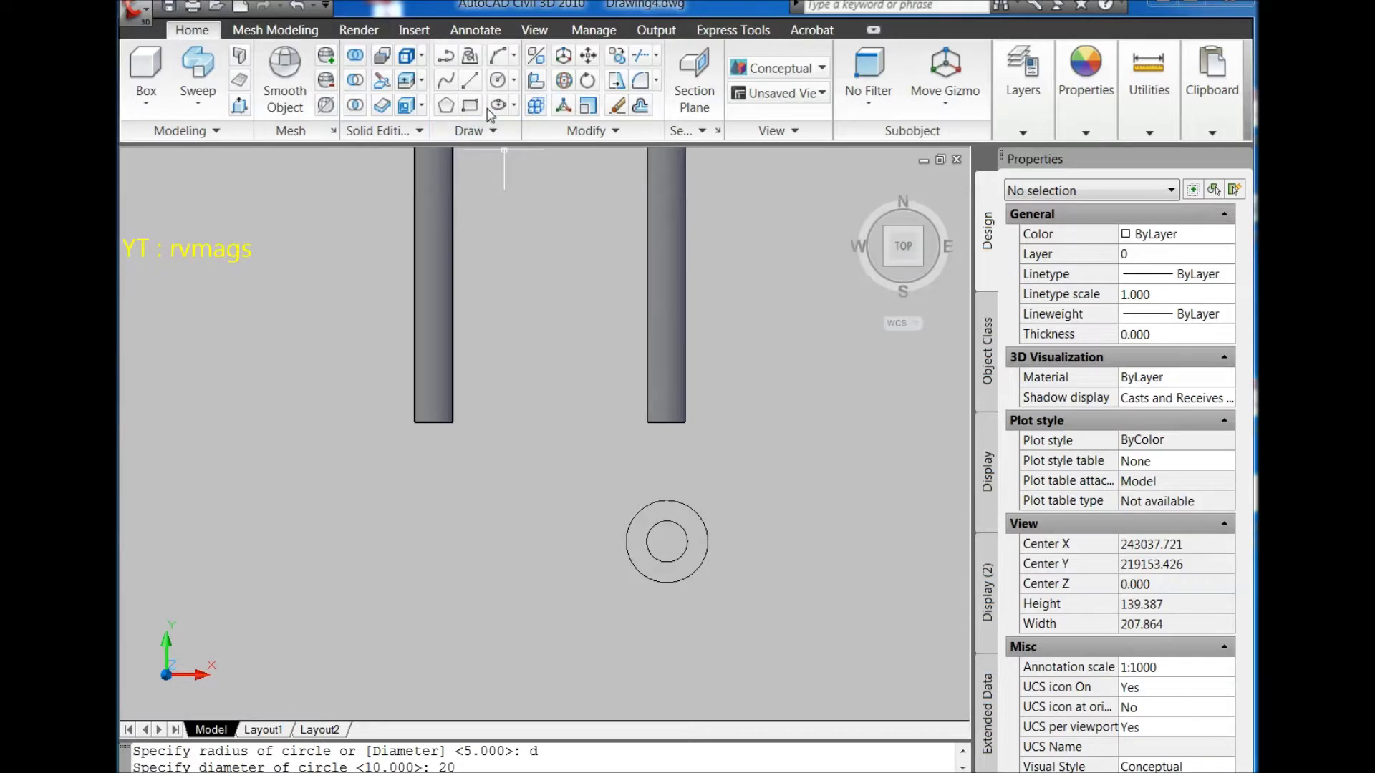
# Step: Draw a 9-diameter circle left of the washer for the nut hole
pyautogui.click(499, 86)
pyautogui.click(493, 552)
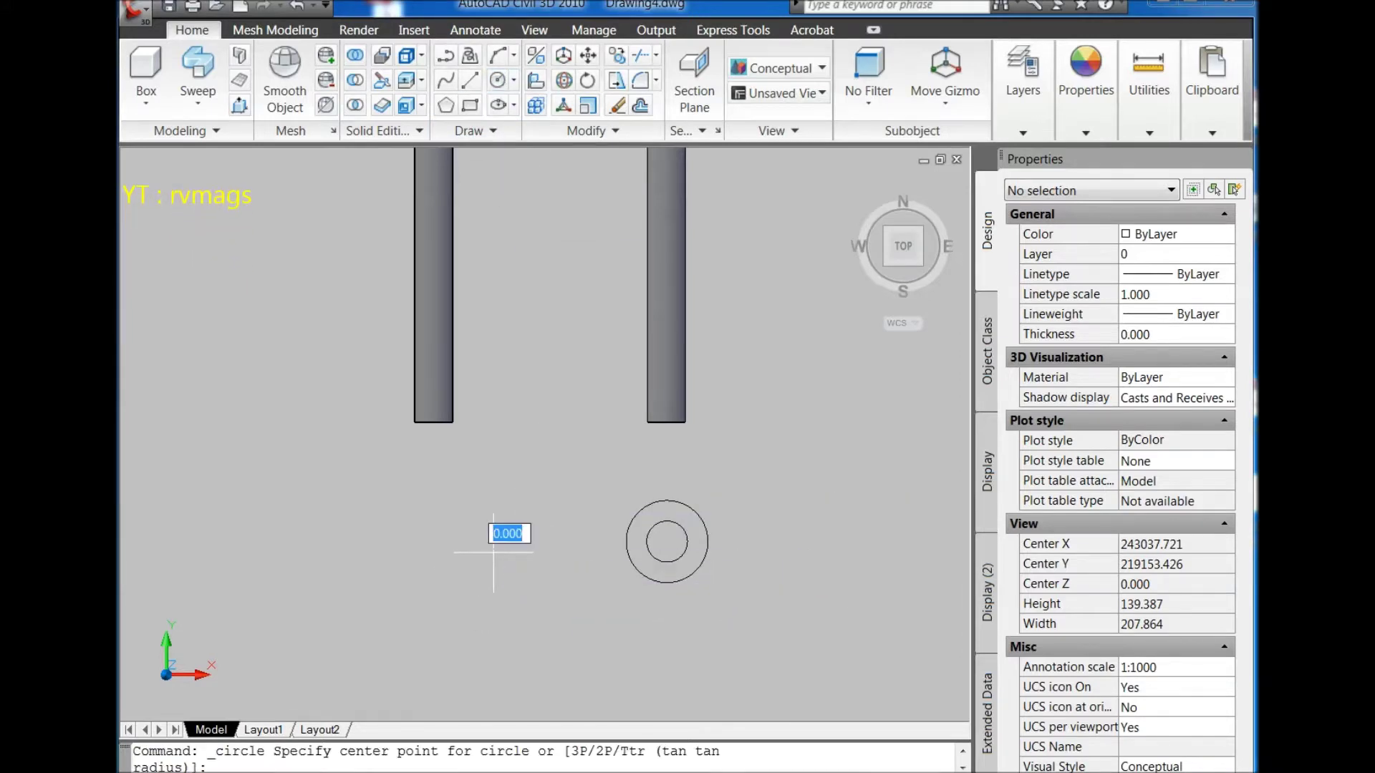
pyautogui.write('d')
pyautogui.press('Return')
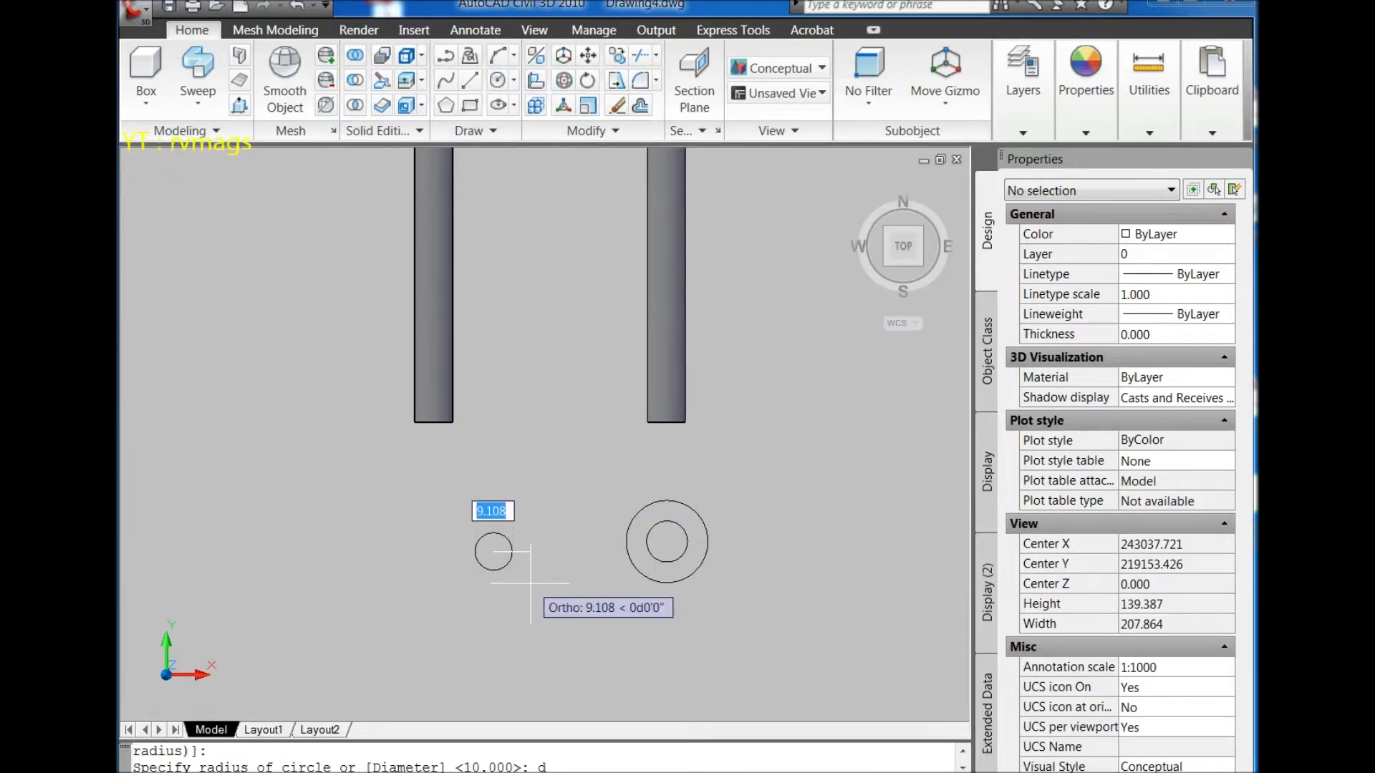
pyautogui.write('9')
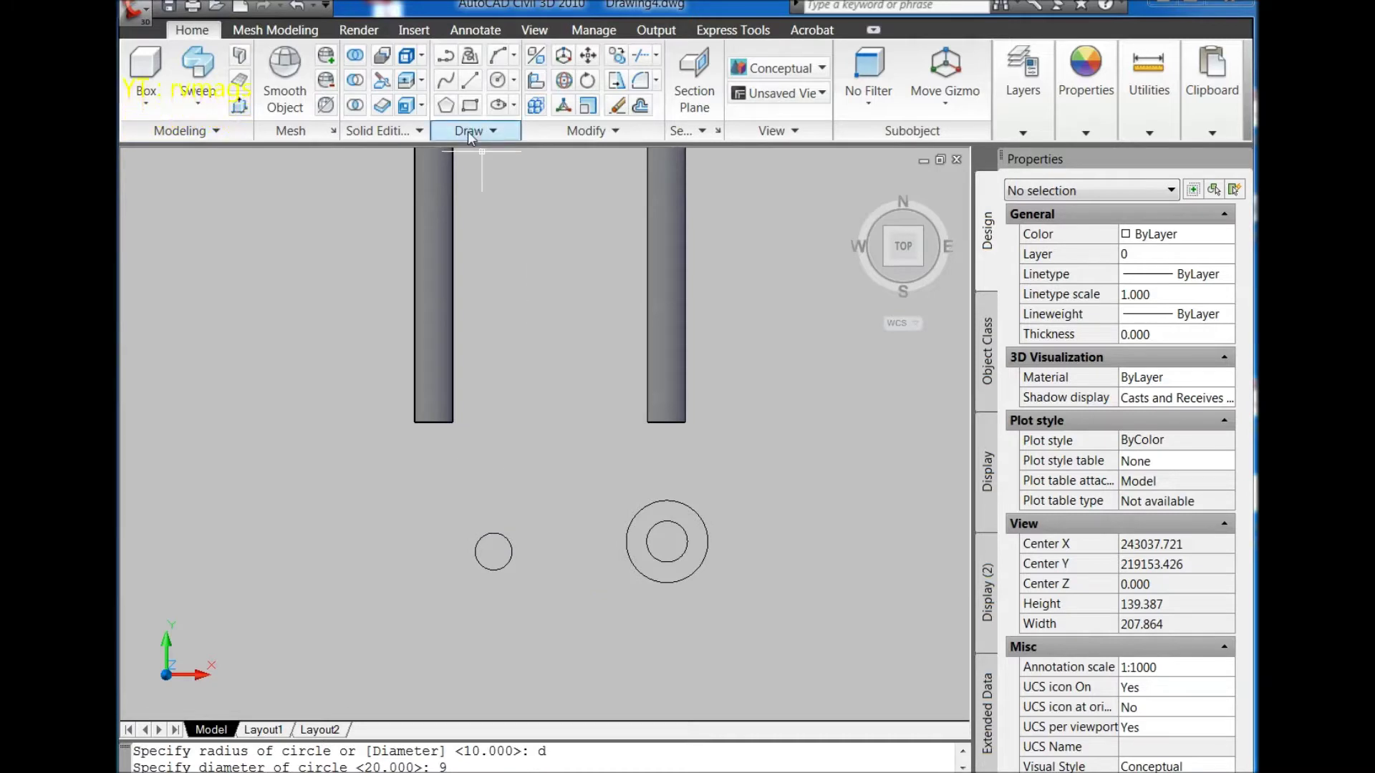
# Step: Draw a six-sided polygon centred on that circle, circumscribed at radius 8.5
pyautogui.click(446, 105)
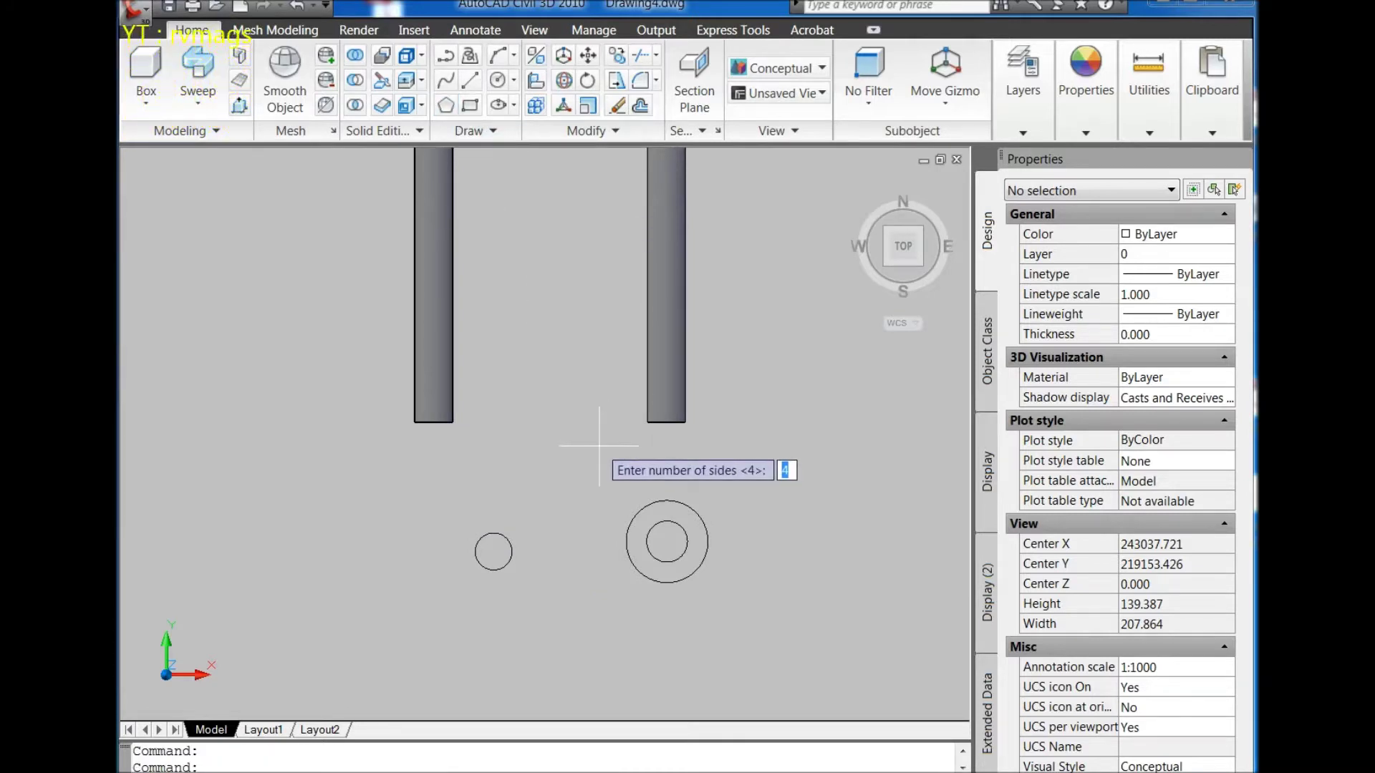
pyautogui.press('Return')
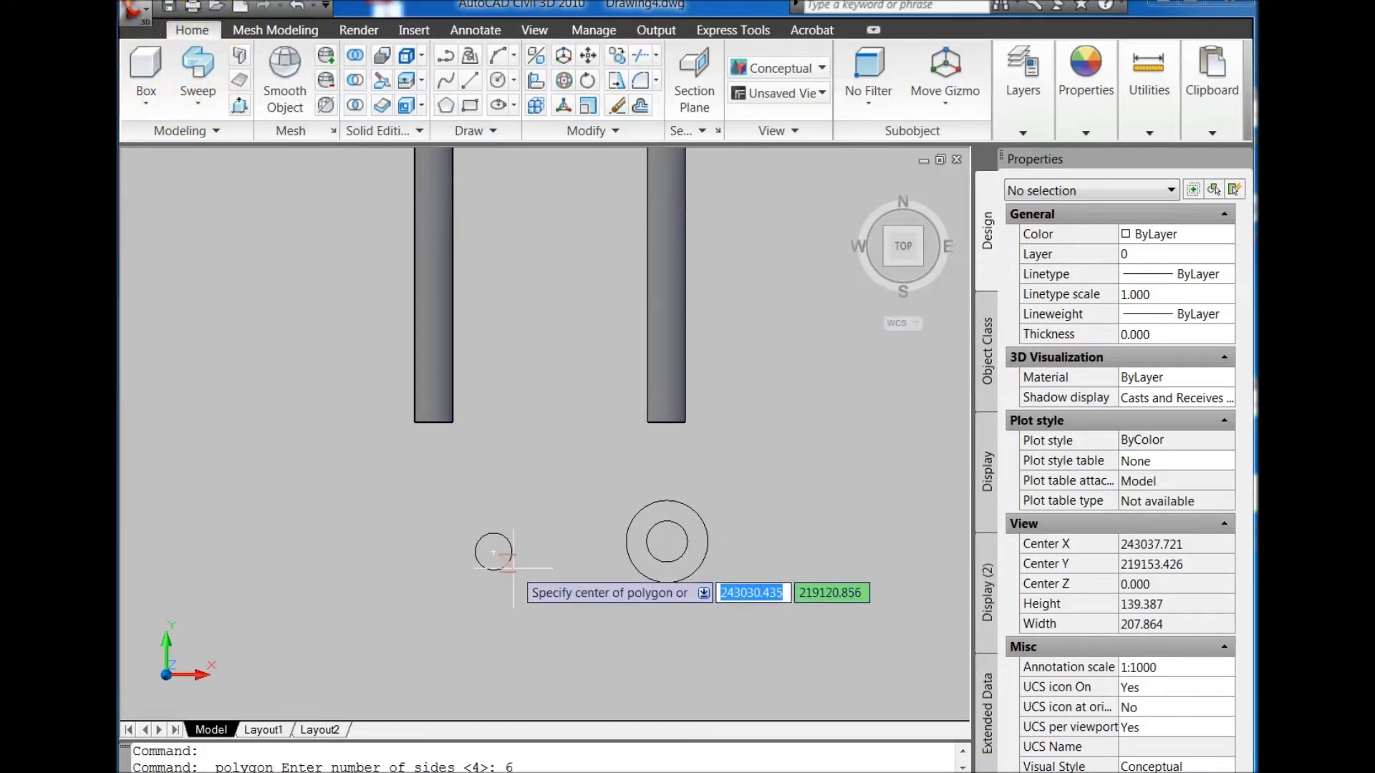
pyautogui.click(492, 556)
pyautogui.click(565, 628)
pyautogui.write('8.5')
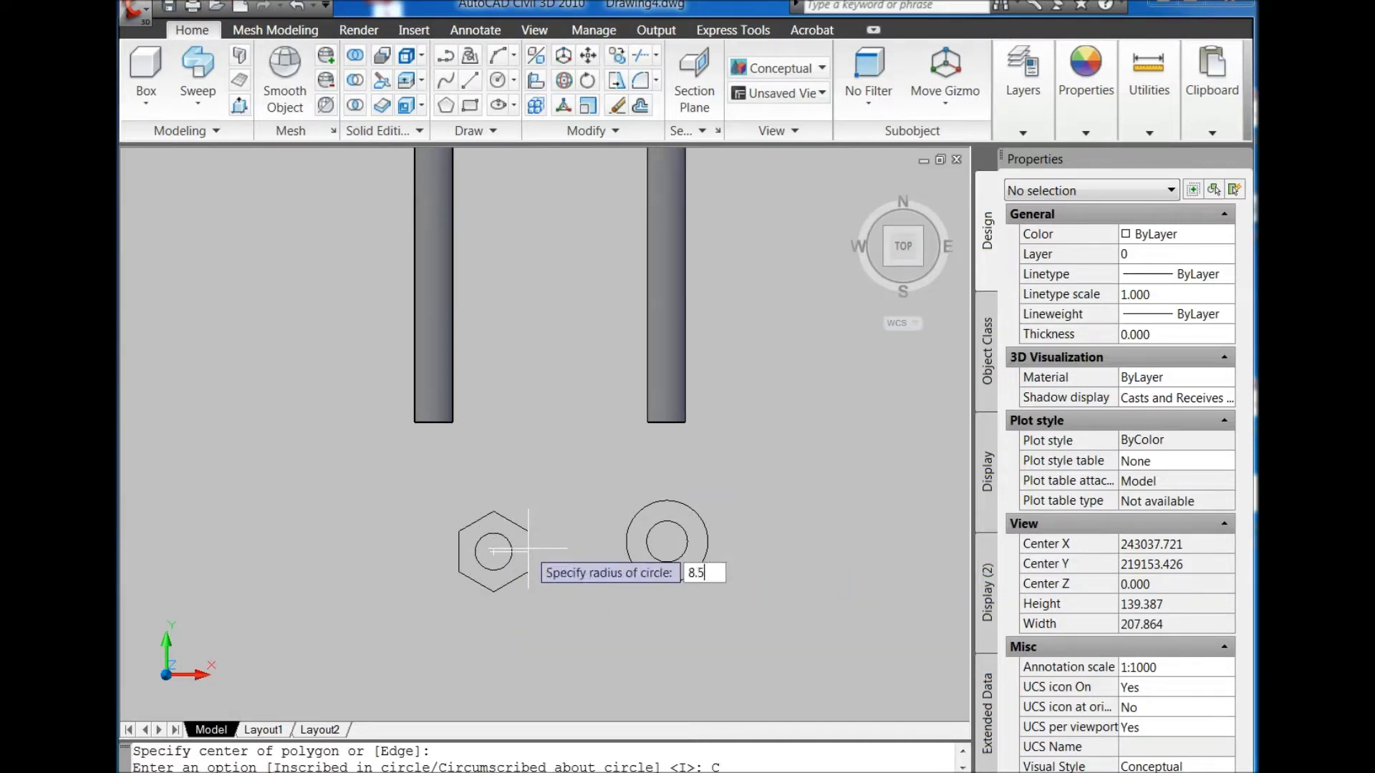
pyautogui.press('Return')
pyautogui.scroll(2, 526, 562)
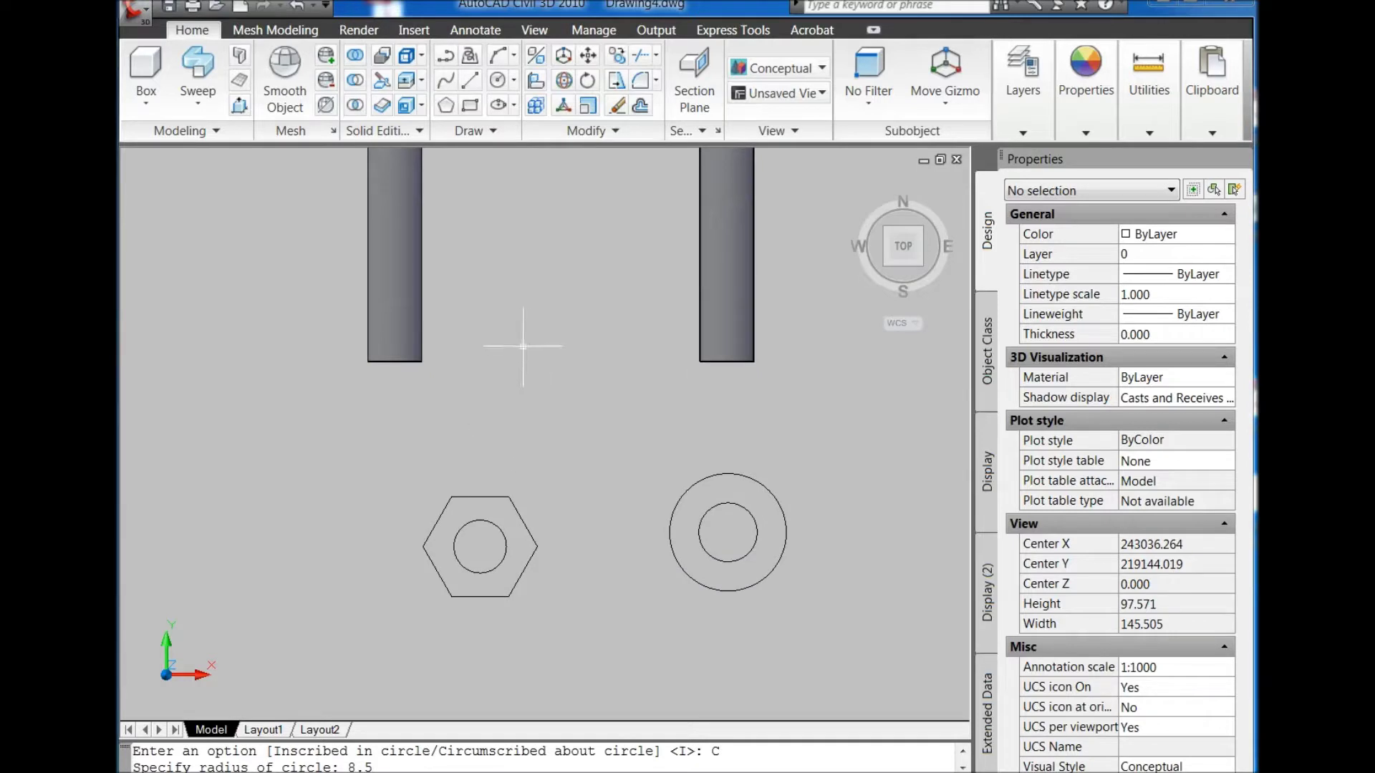
# Step: Switch to SW Isometric and extrude the hexagon and its inner circle 8 units high
pyautogui.click(887, 264)
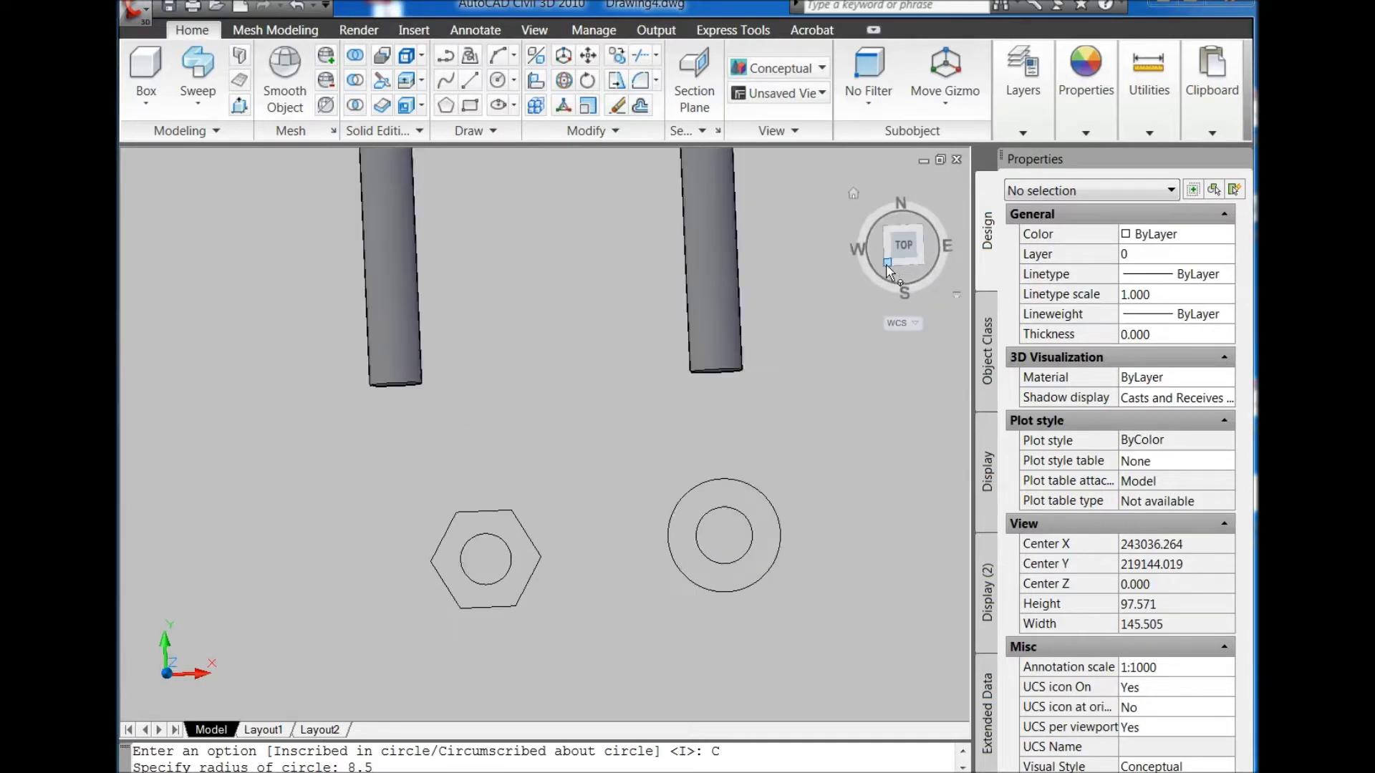
pyautogui.click(198, 104)
pyautogui.click(204, 131)
pyautogui.click(711, 597)
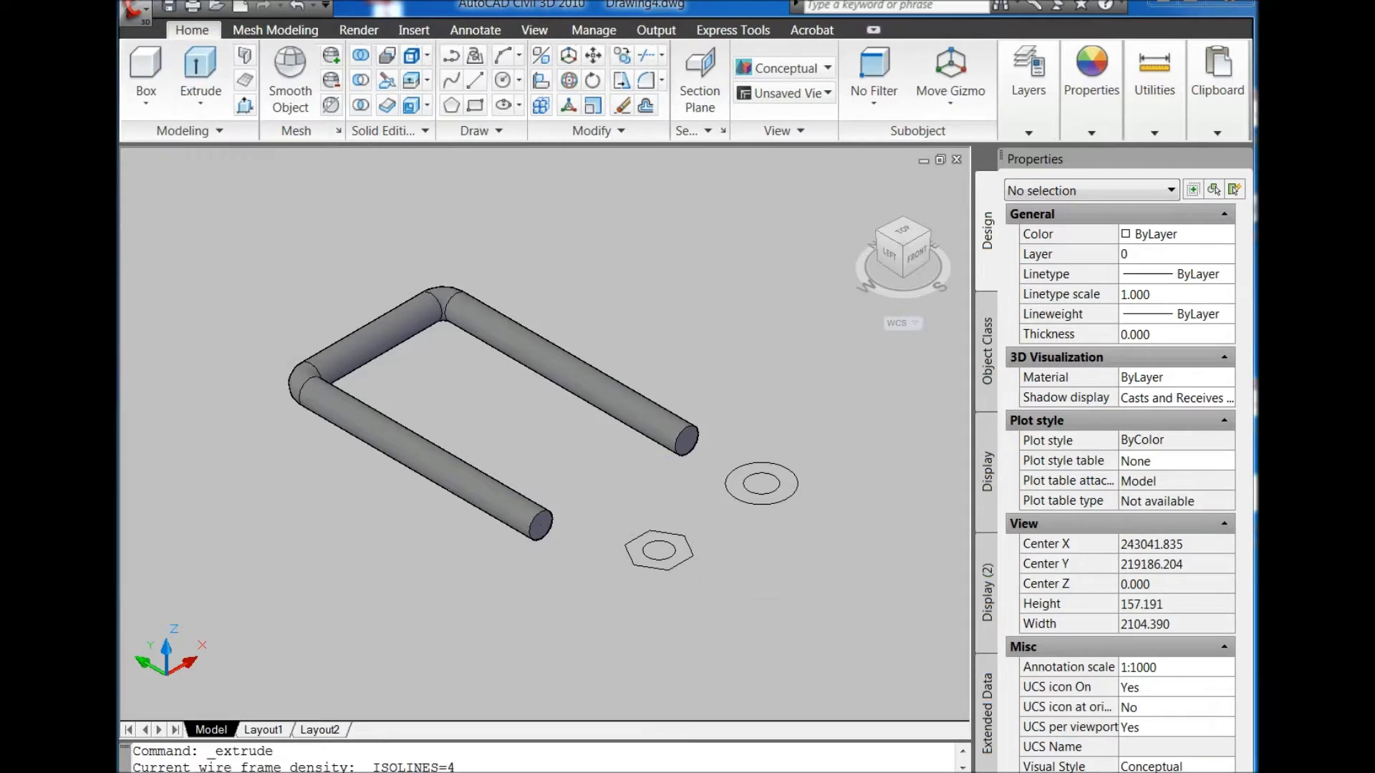
pyautogui.click(644, 550)
pyautogui.press('Return')
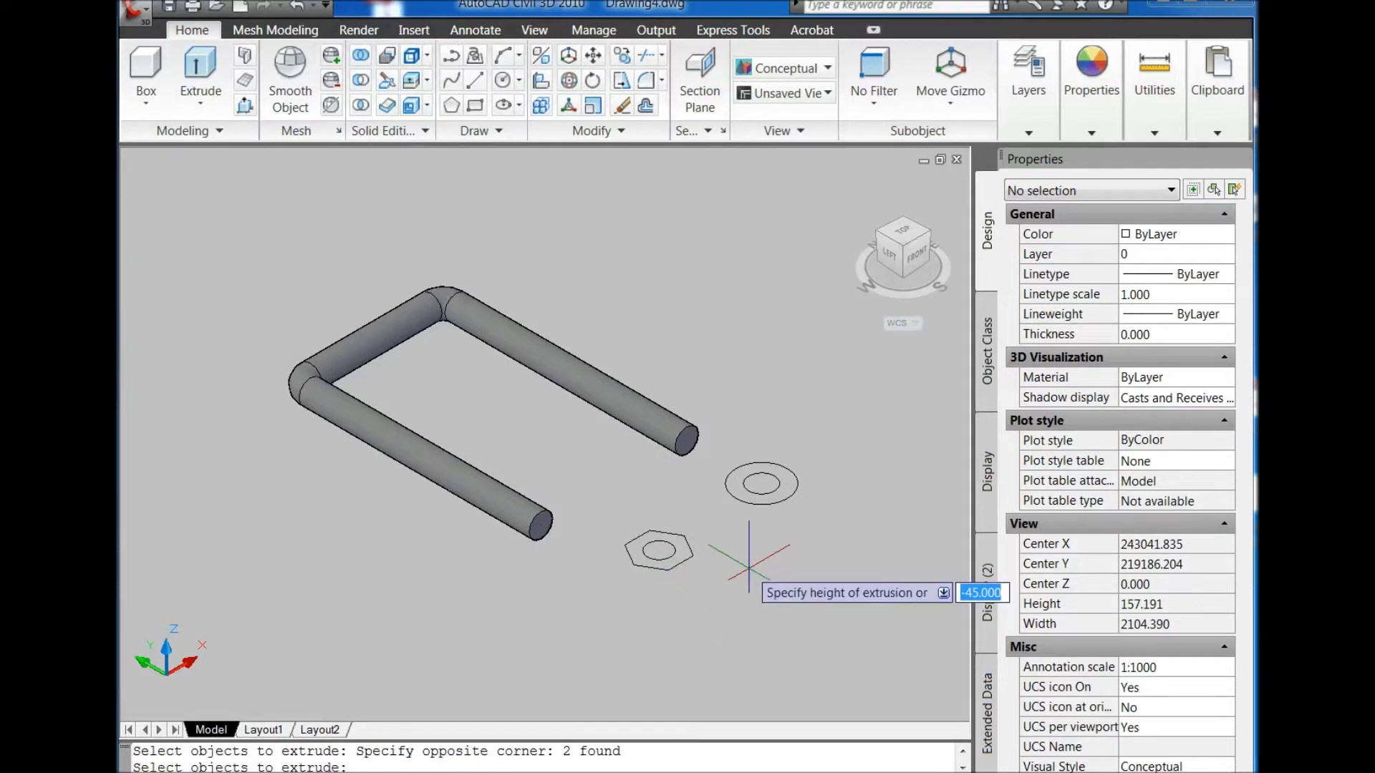
pyautogui.write('8')
pyautogui.press('Return')
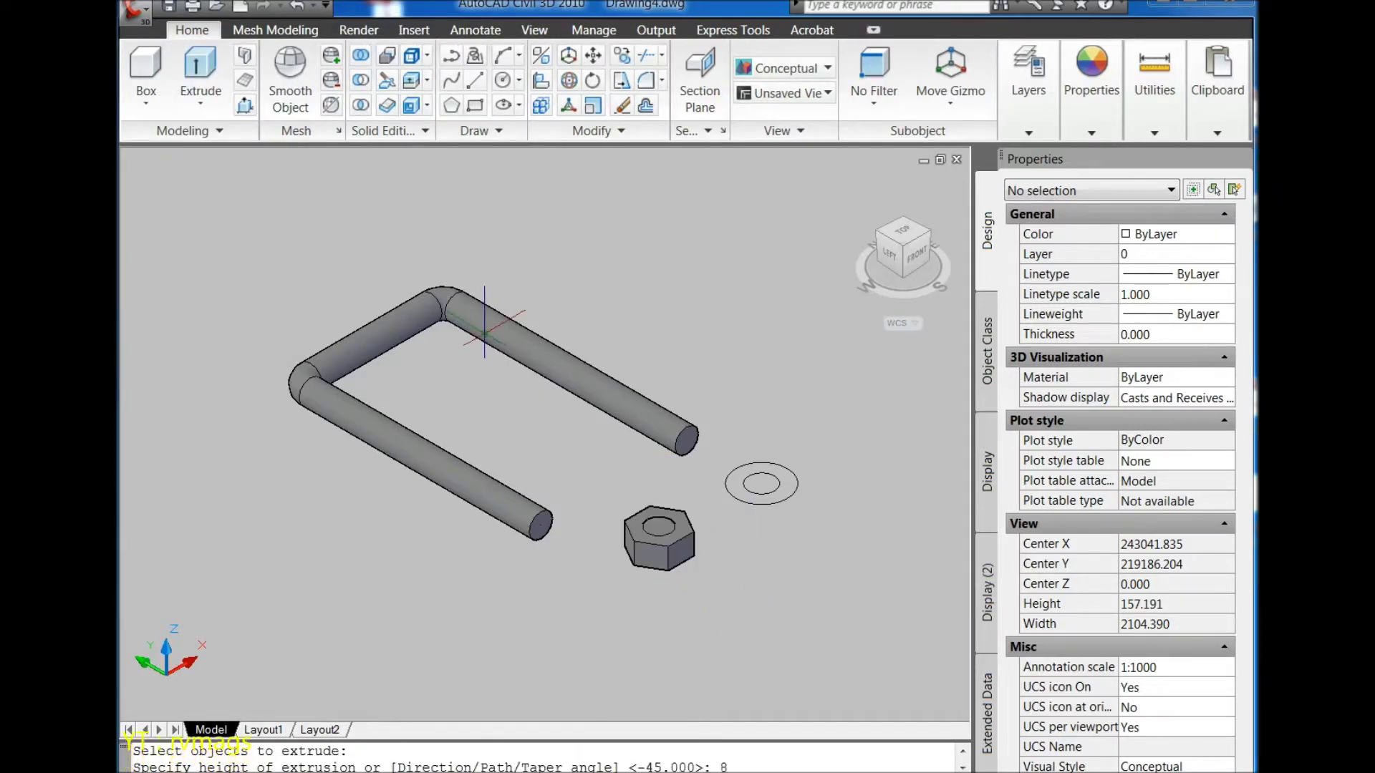
# Step: Extrude both washer circles 1.5 units thick
pyautogui.click(201, 71)
pyautogui.click(789, 500)
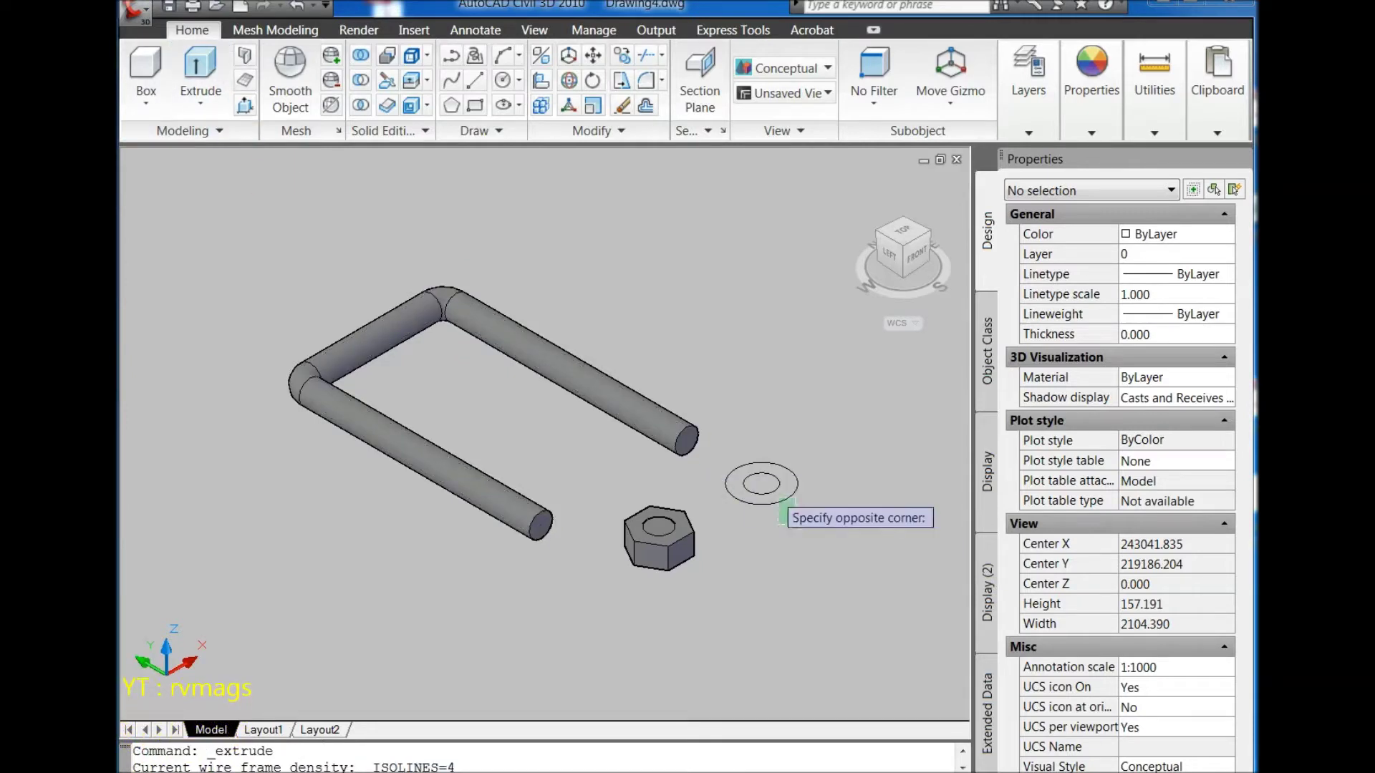
pyautogui.click(779, 523)
pyautogui.press('Return')
pyautogui.write('1.5')
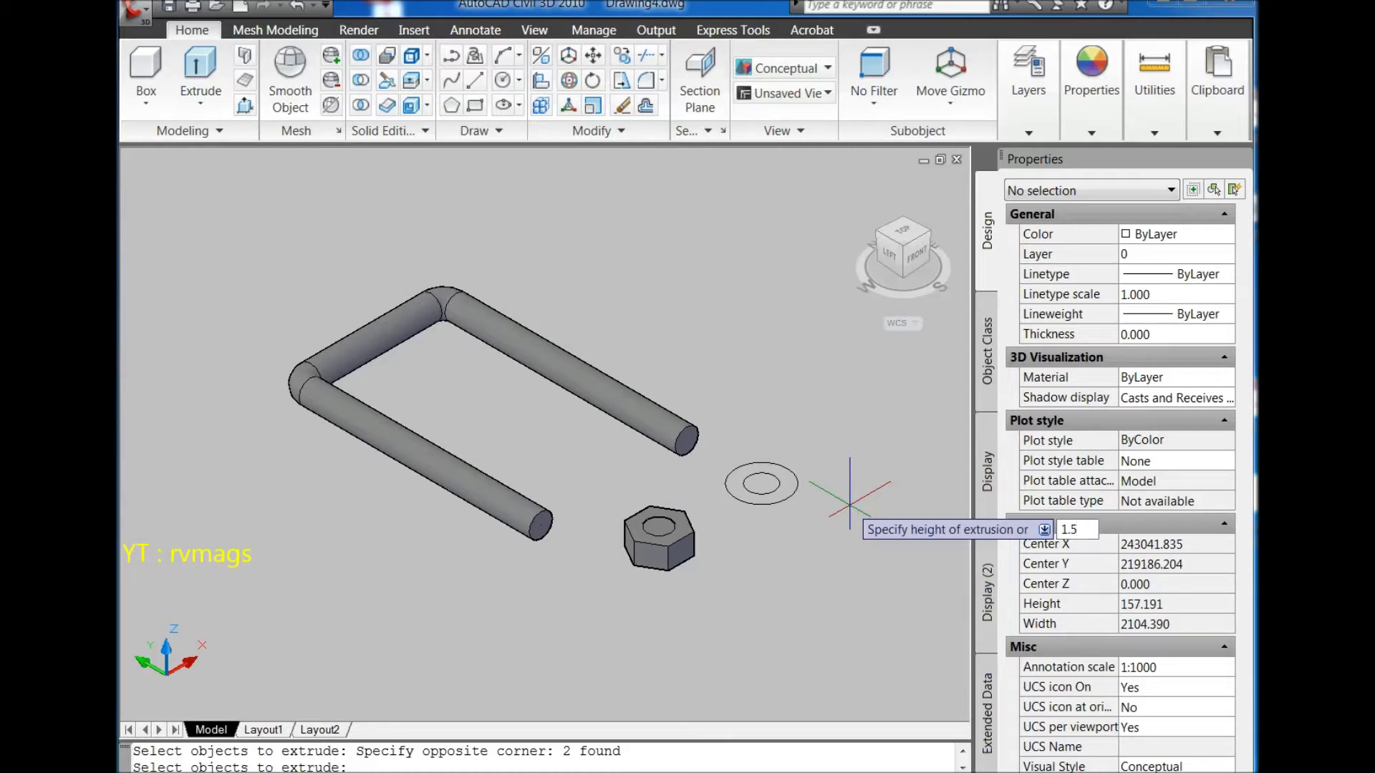
pyautogui.press('Return')
pyautogui.scroll(2, 823, 515)
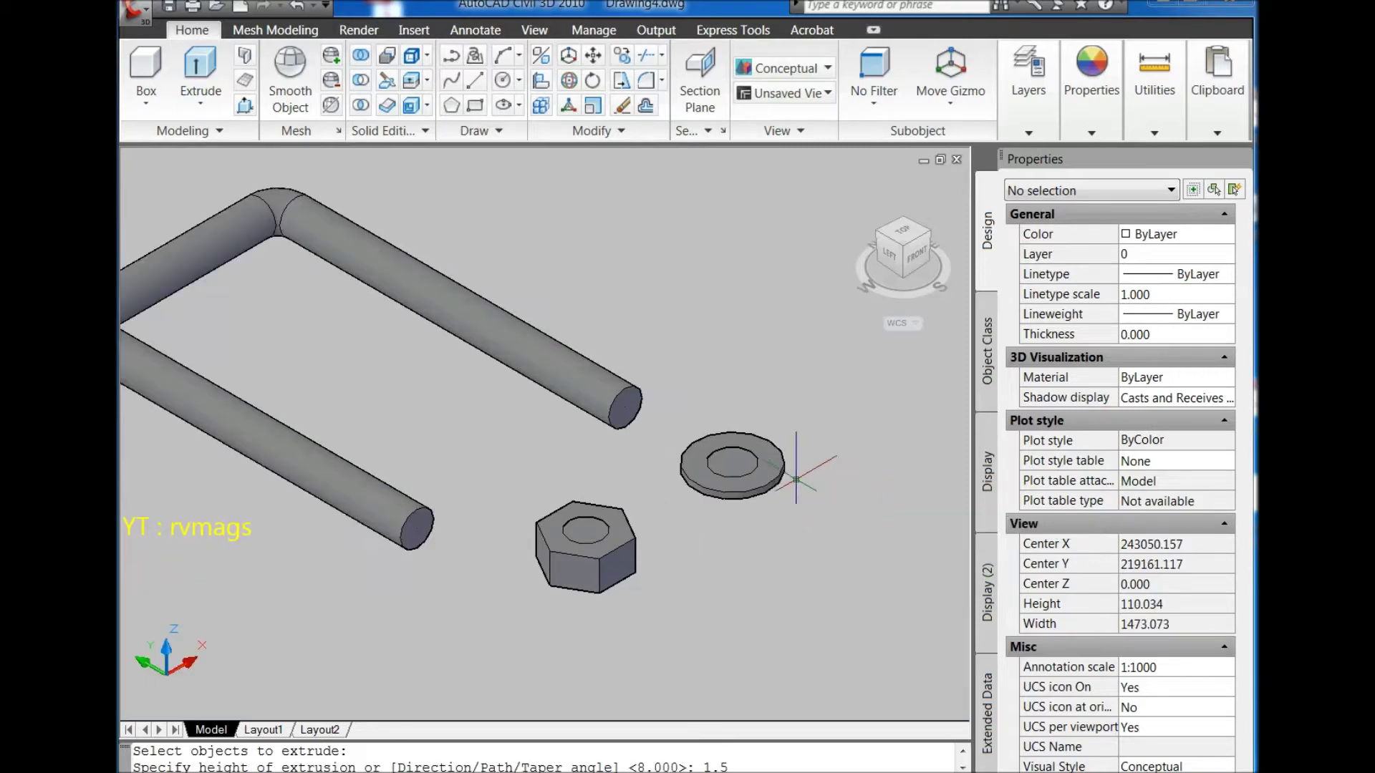
# Step: Subtract the inner cylinder from the washer to cut its hole
pyautogui.click(360, 83)
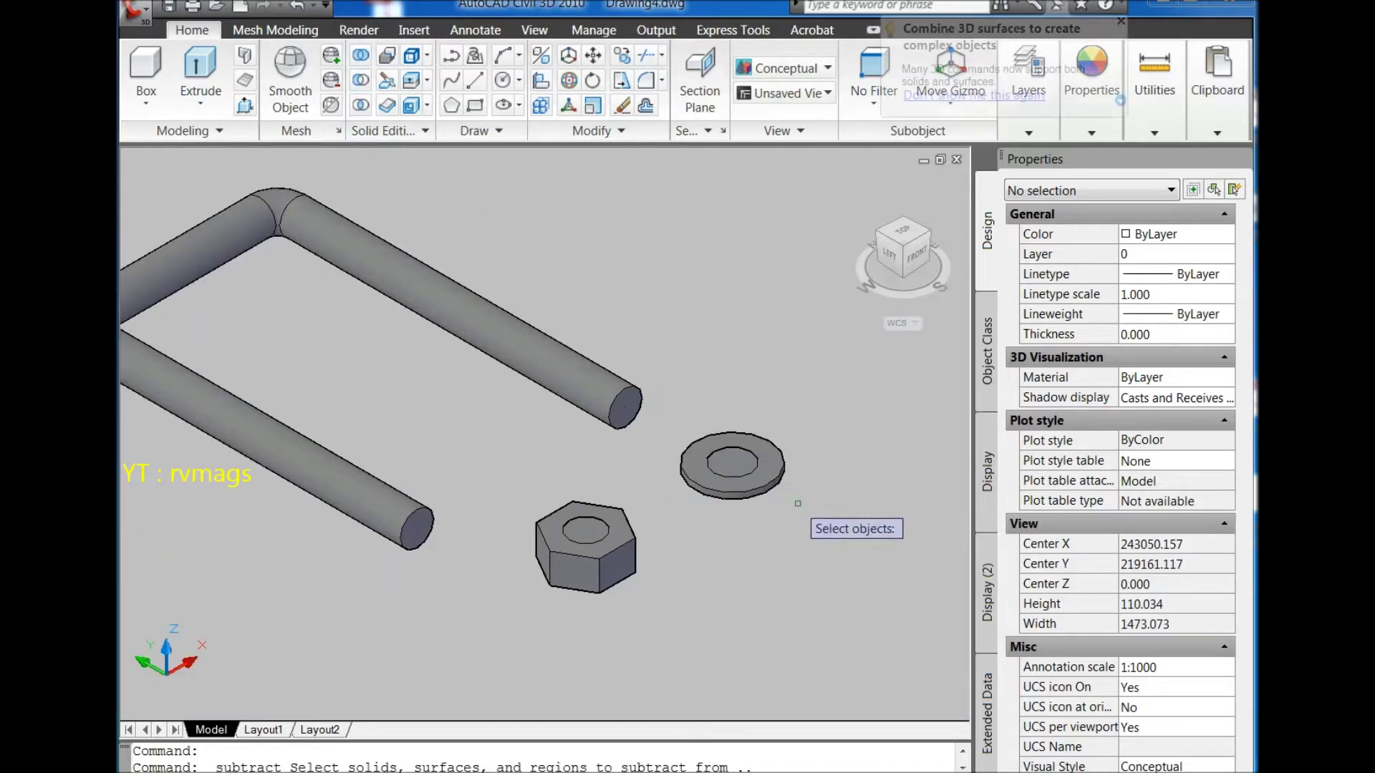
pyautogui.click(782, 488)
pyautogui.press('Return')
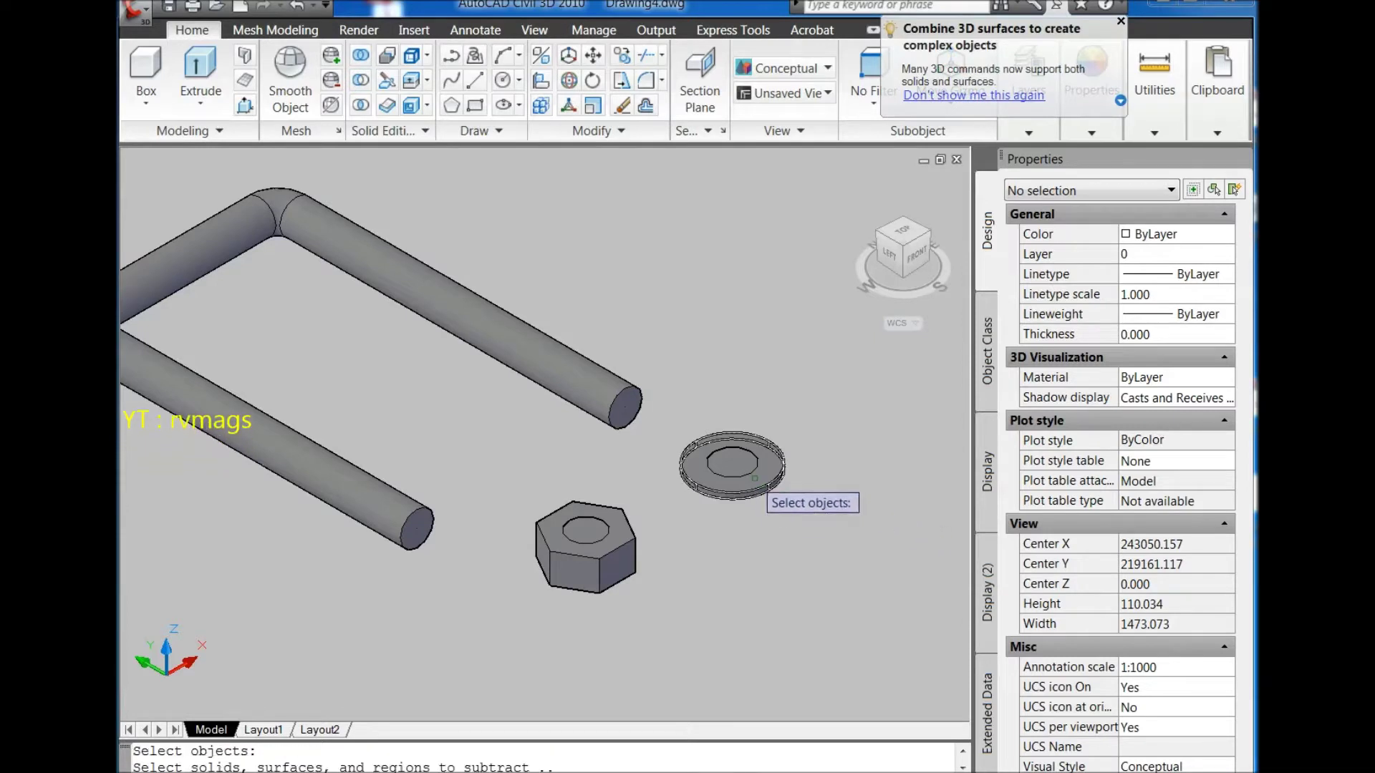
pyautogui.click(732, 466)
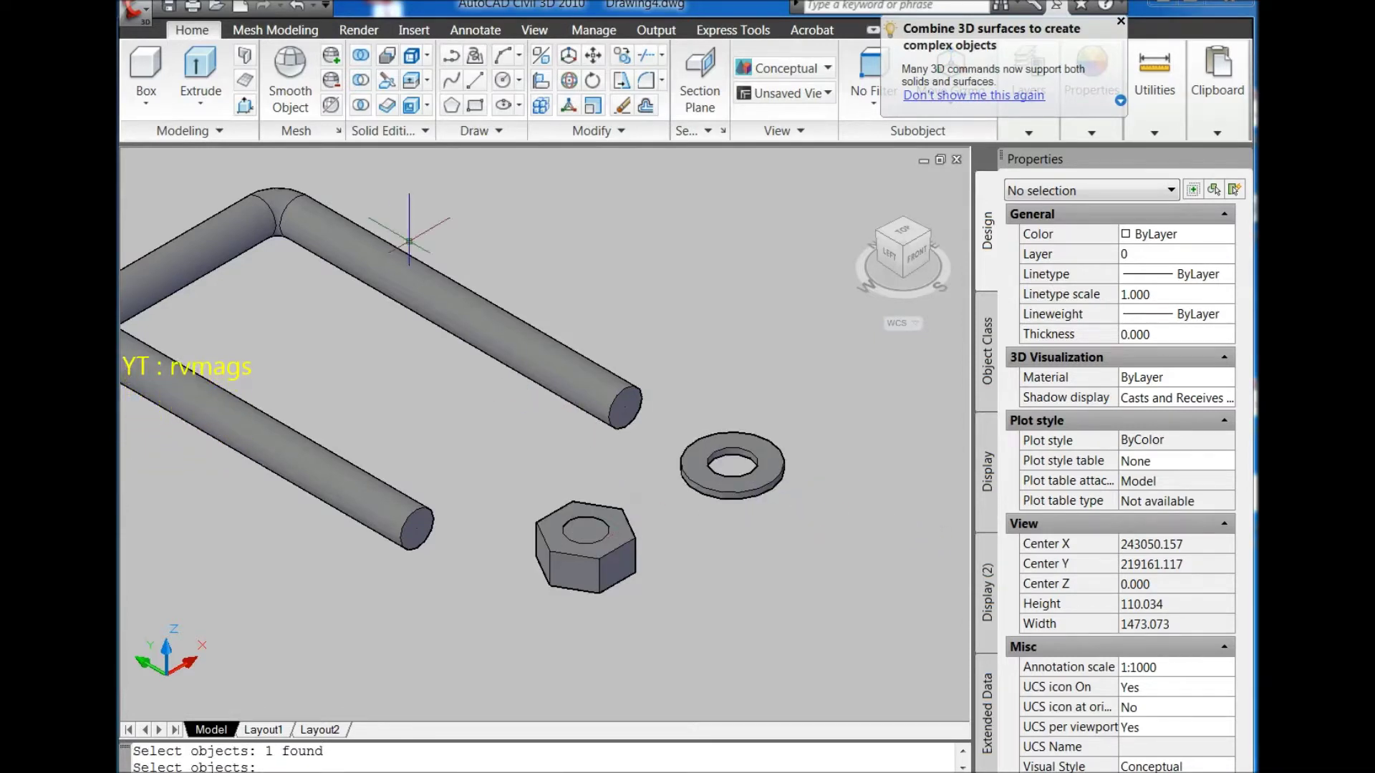
pyautogui.press('Return')
# Step: Subtract the nut's inner cylinder from the hex nut, selecting both solids
pyautogui.click(360, 81)
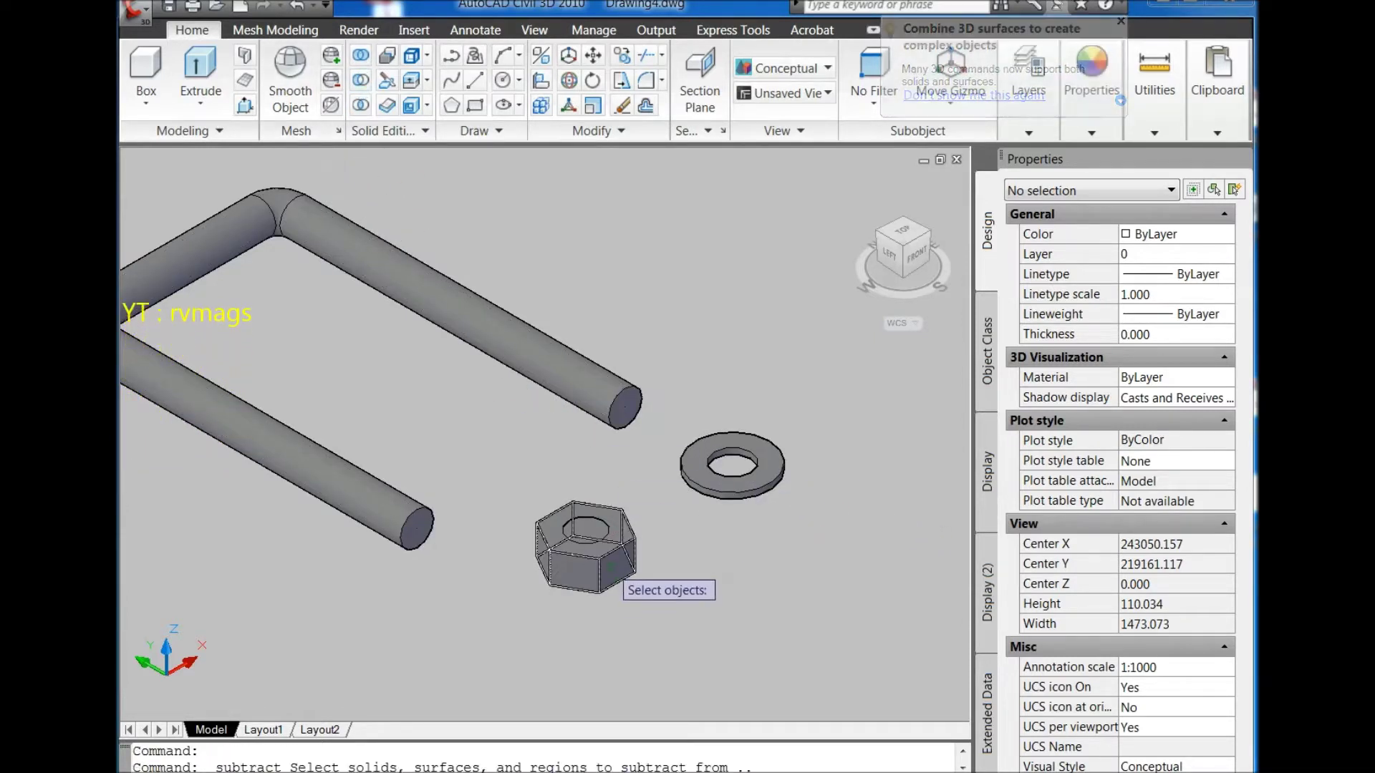
pyautogui.click(621, 541)
pyautogui.press('Return')
pyautogui.click(602, 534)
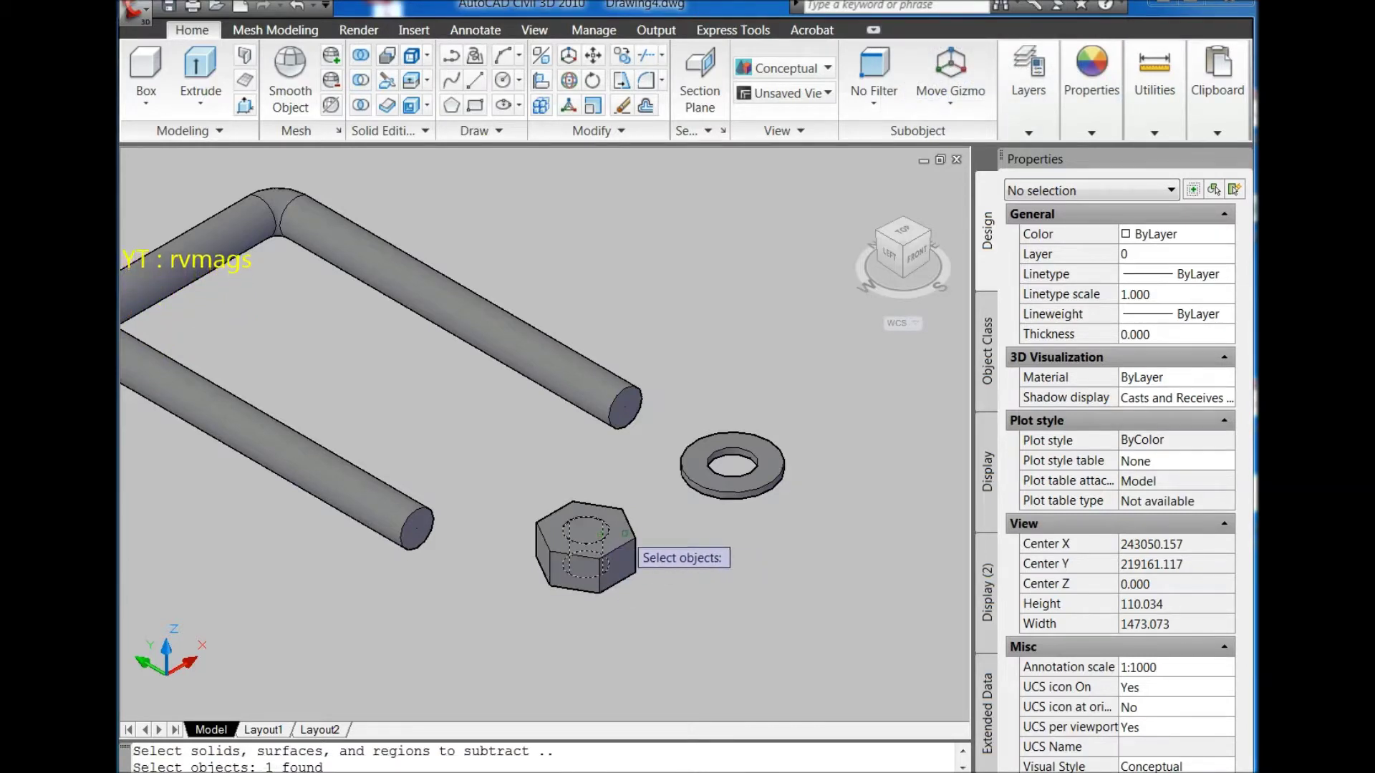
# Step: Finish the nut hole and draw a two-point circle across the nut top
pyautogui.press('Return')
pyautogui.click(503, 79)
pyautogui.write('2')
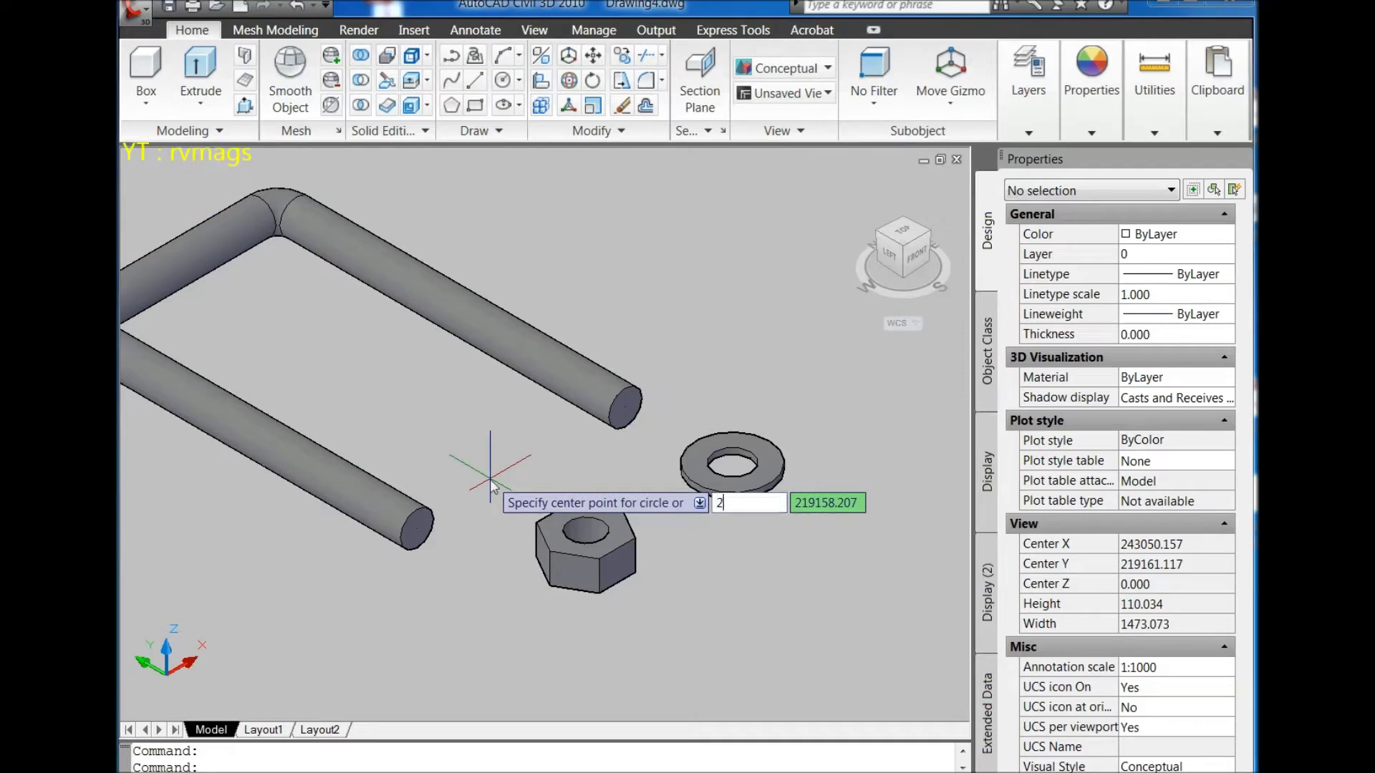
pyautogui.write('p')
pyautogui.press('Return')
pyautogui.scroll(2, 645, 566)
pyautogui.scroll(4, 662, 569)
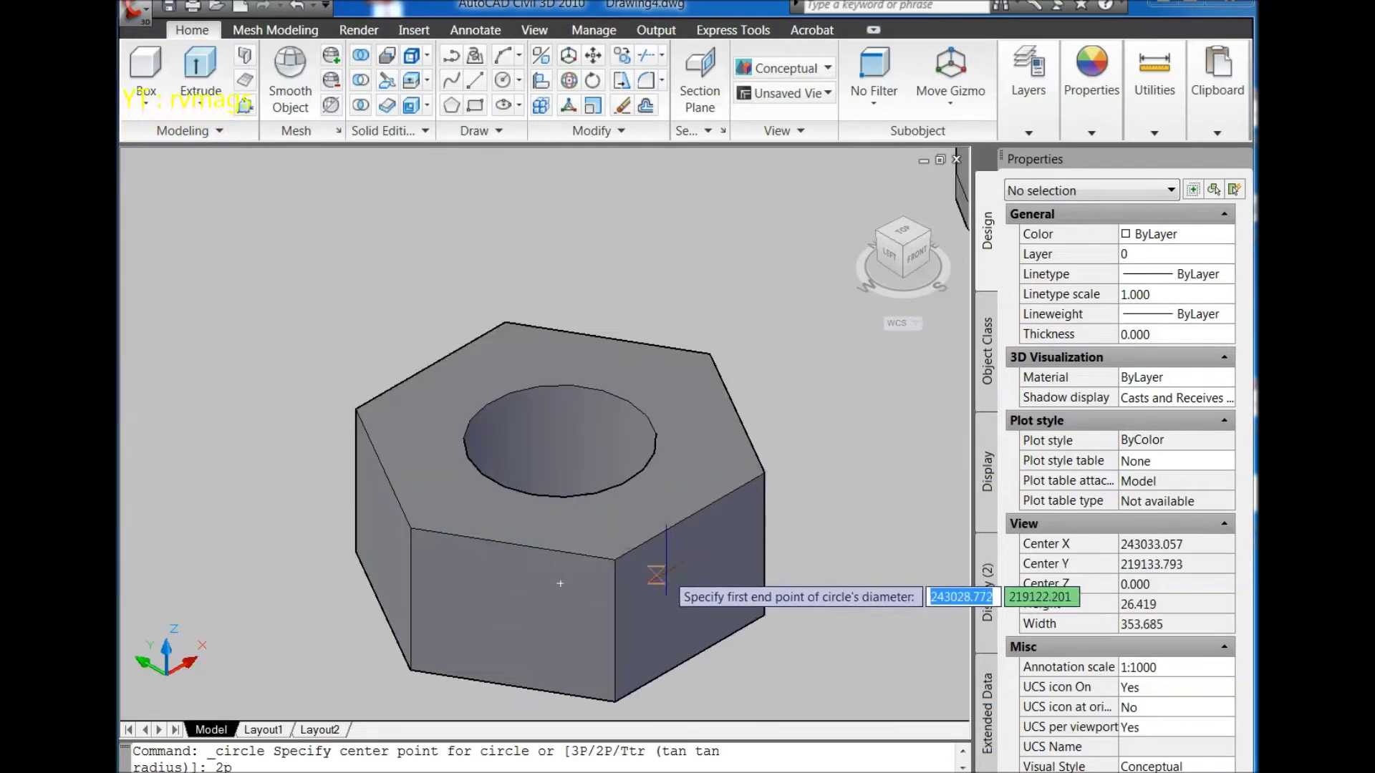
pyautogui.click(431, 367)
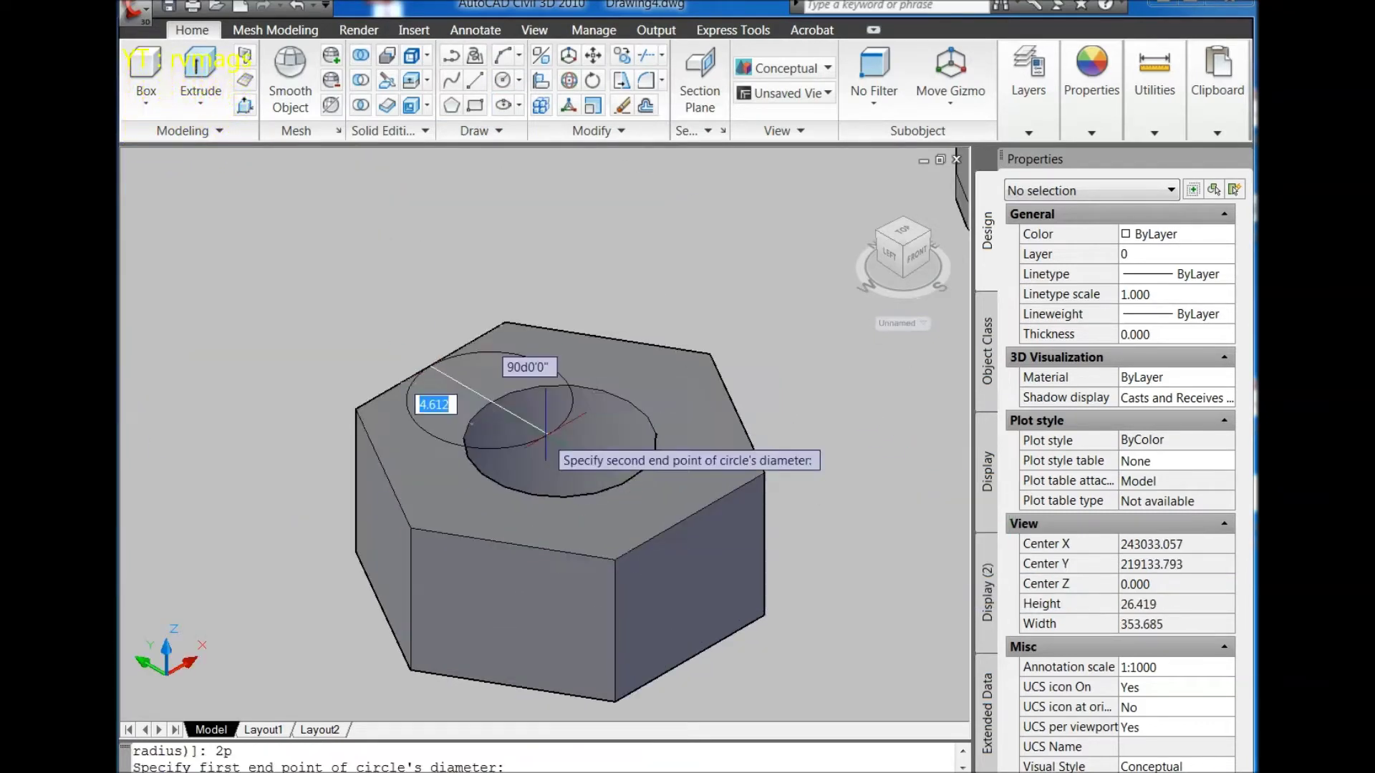
pyautogui.click(693, 517)
pyautogui.scroll(-2, 440, 404)
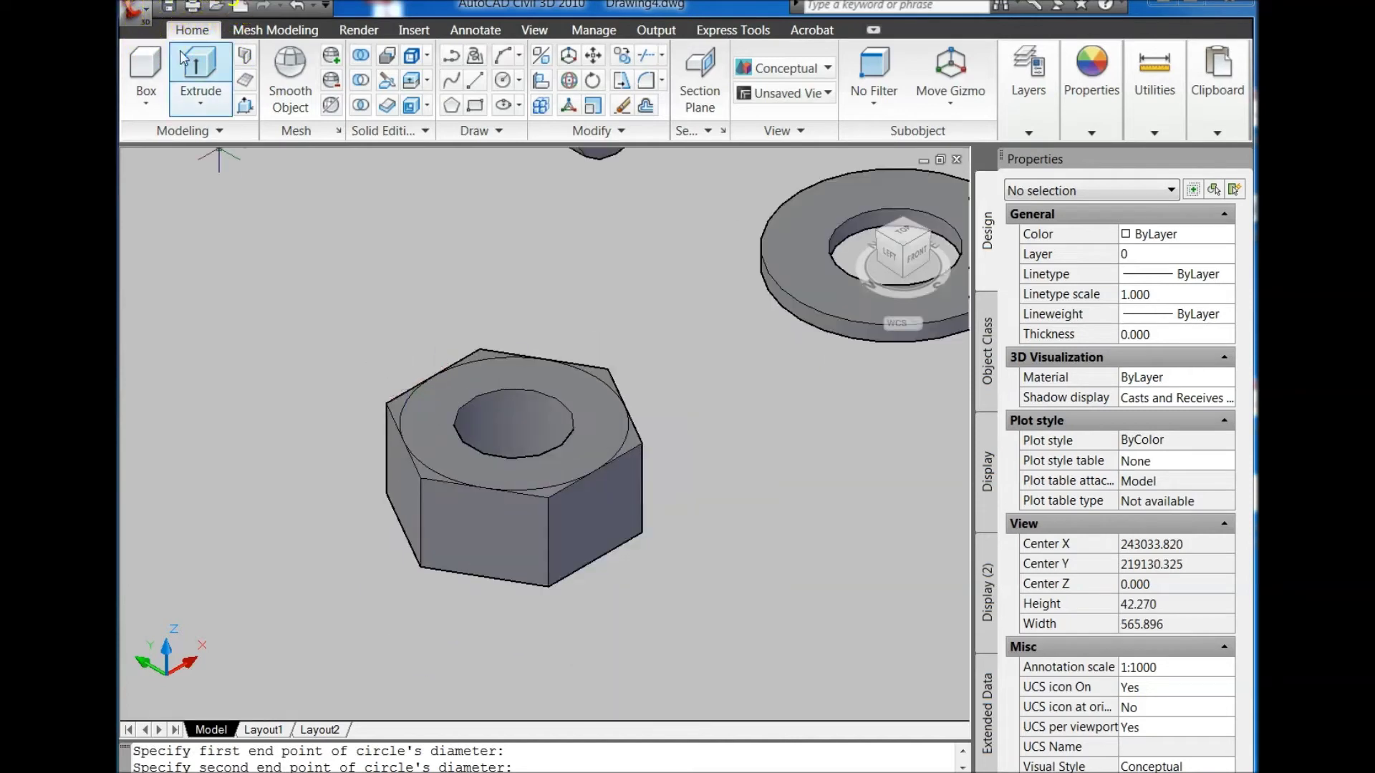
# Step: Extrude that circle with a -45° taper and a height of -45
pyautogui.click(183, 60)
pyautogui.click(335, 316)
pyautogui.click(671, 501)
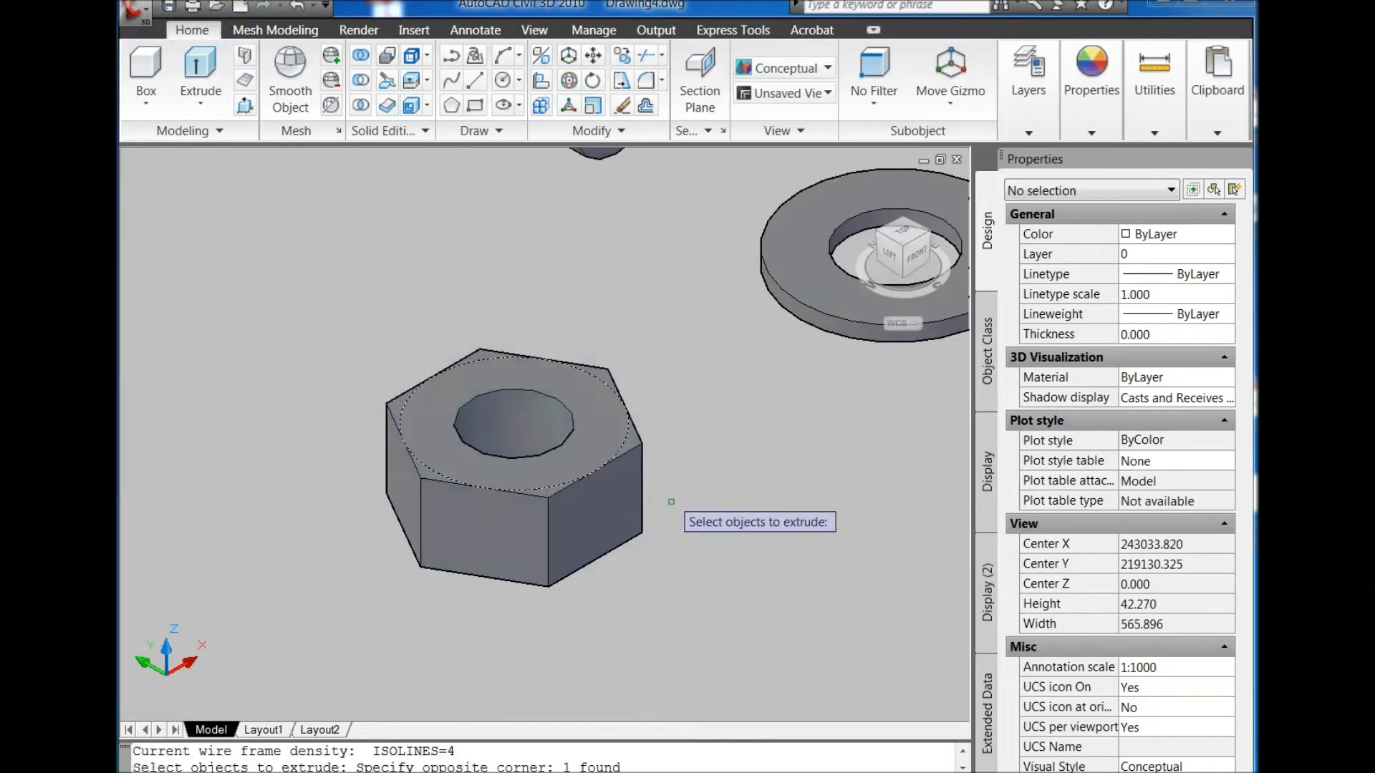
pyautogui.press('Return')
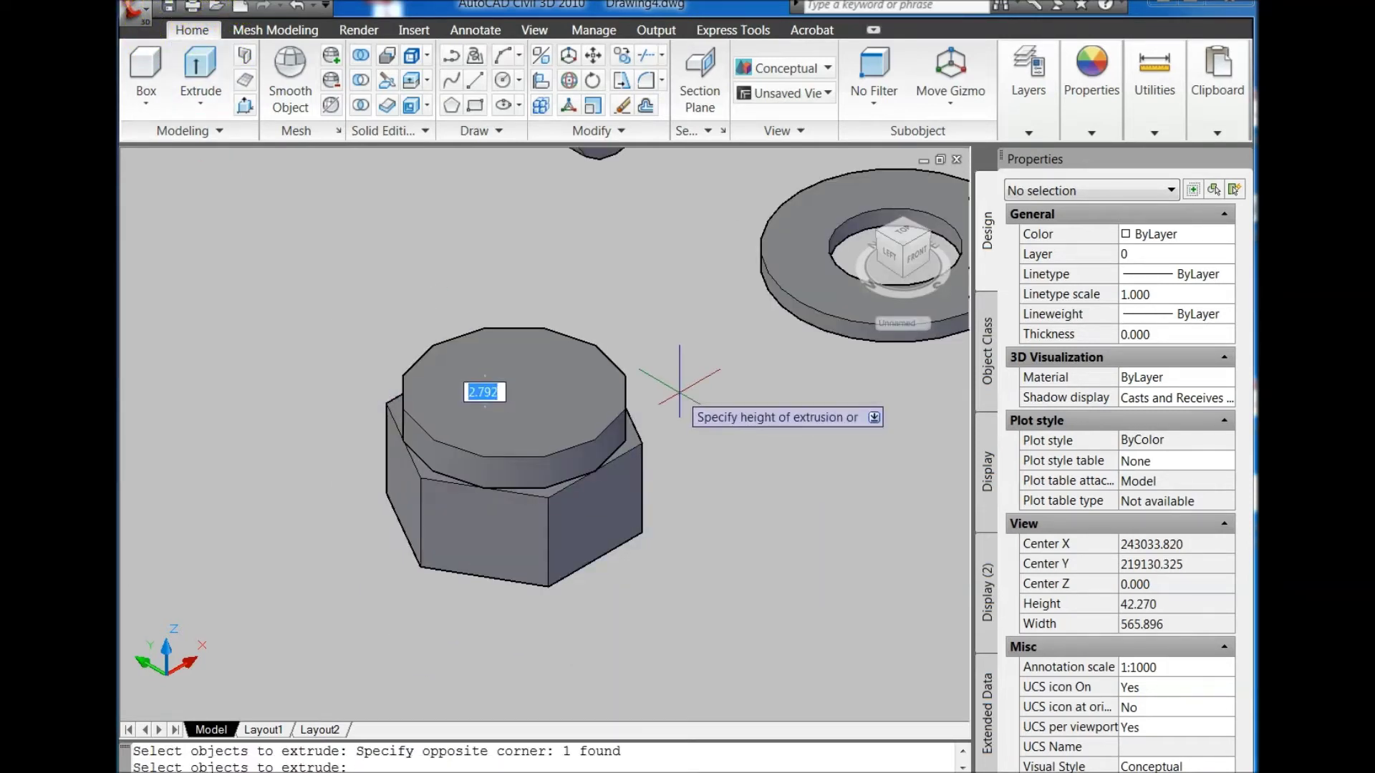
pyautogui.write('t')
pyautogui.press('Return')
pyautogui.write('-45')
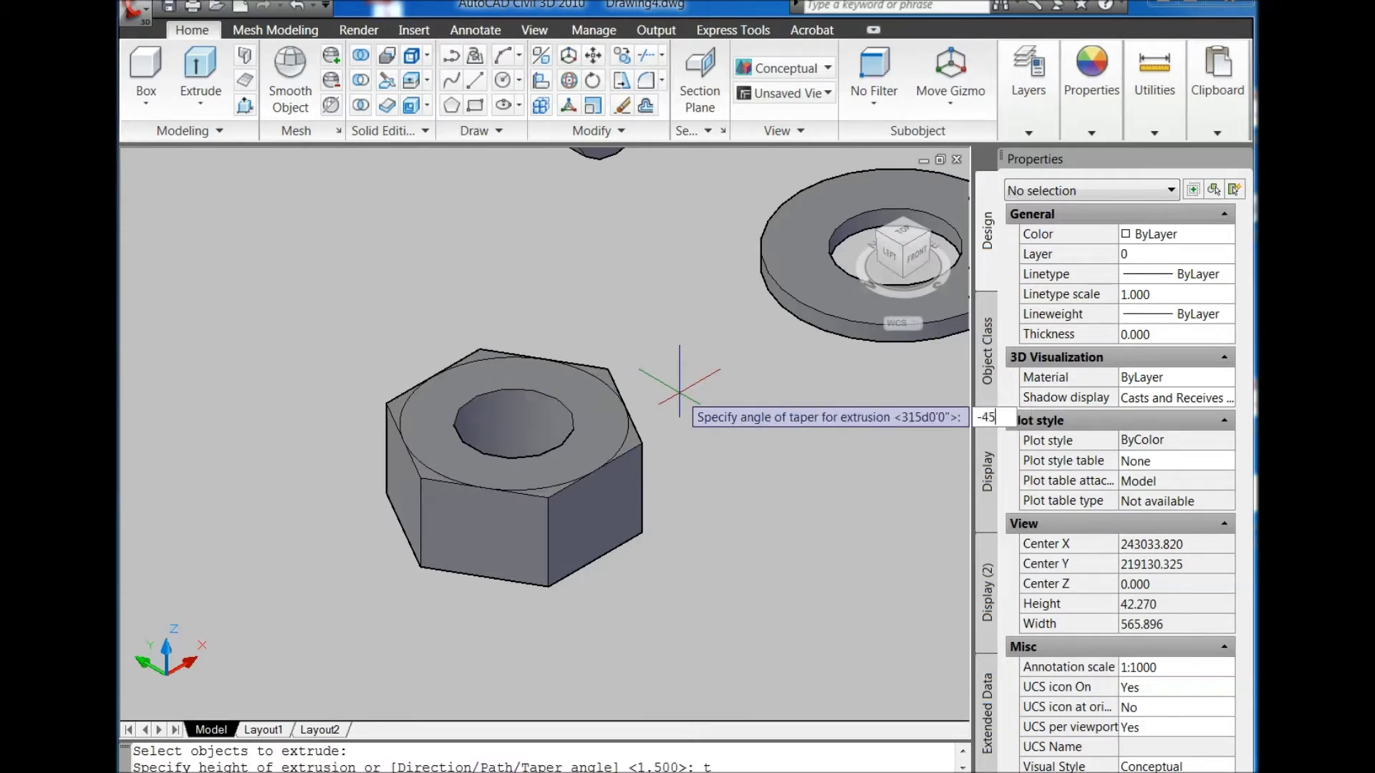
pyautogui.press('Return')
pyautogui.write('-')
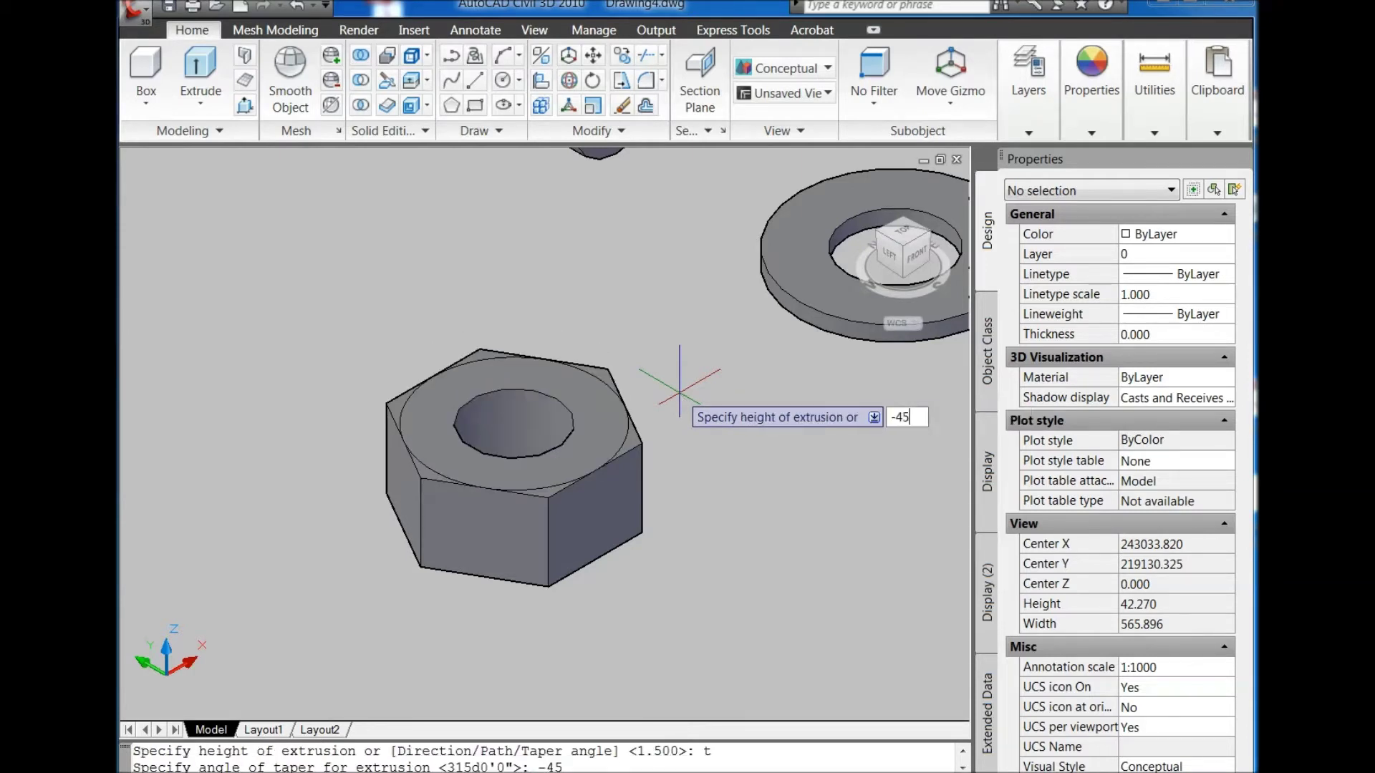
pyautogui.press('Return')
# Step: Intersect the nut with the tapered solid to chamfer its top edges
pyautogui.click(361, 107)
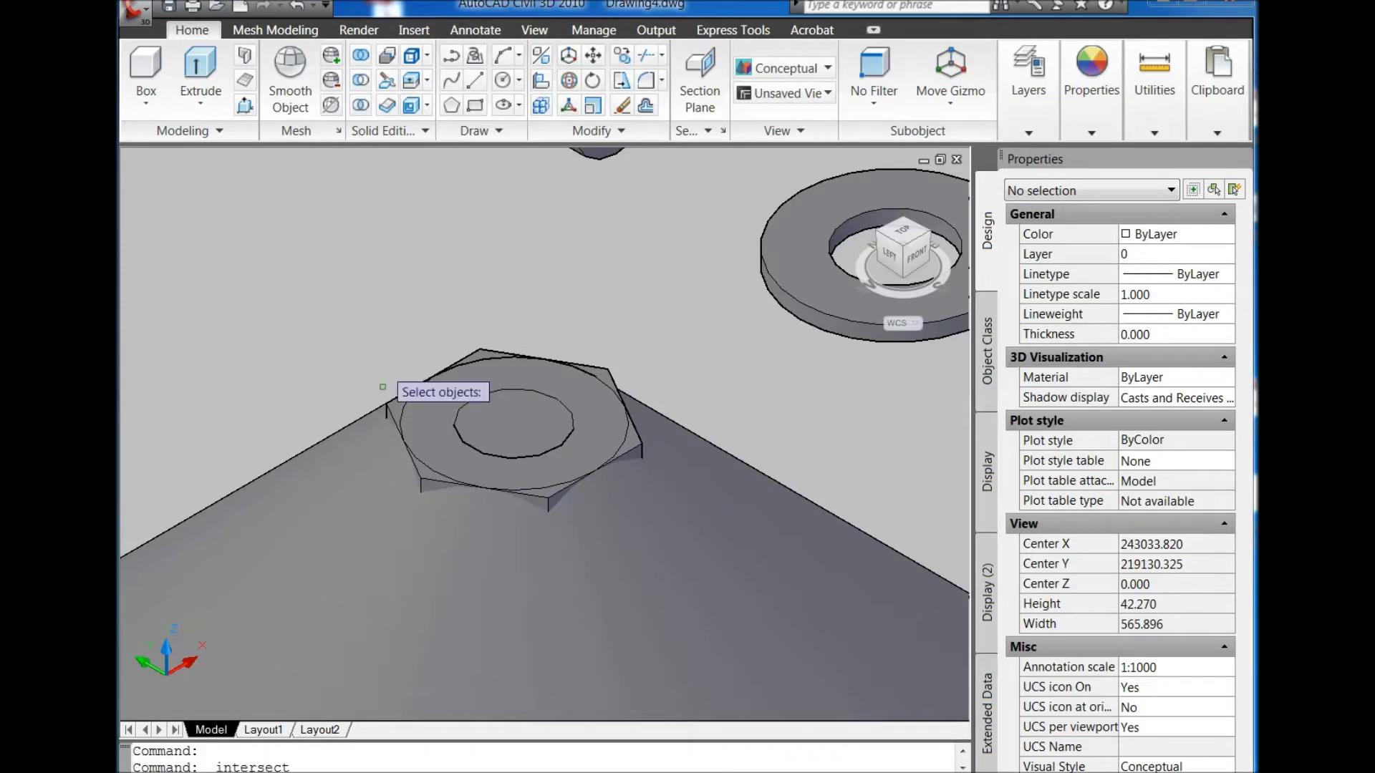
pyautogui.click(422, 494)
pyautogui.click(343, 523)
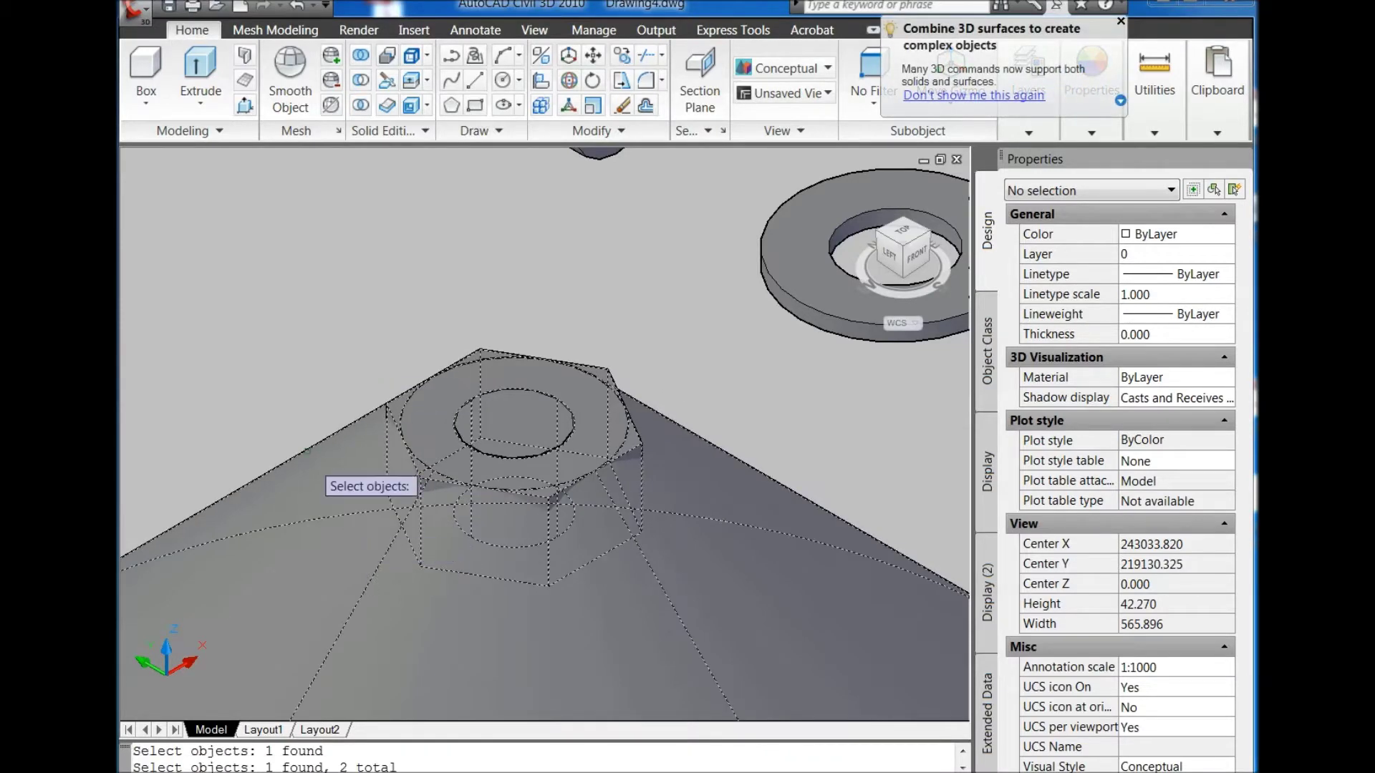
pyautogui.press('Return')
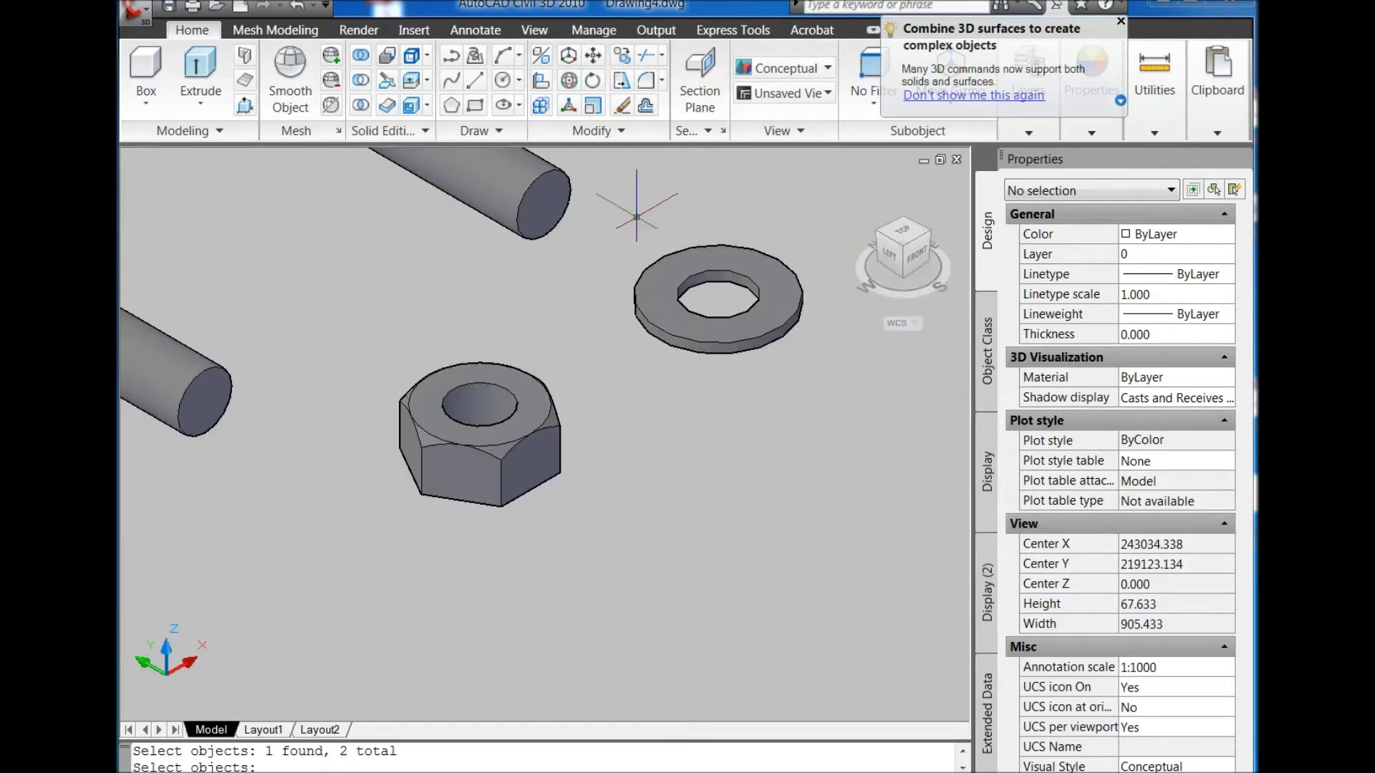
# Step: Align the UCS to the nut's face using Face UCS
pyautogui.moveTo(902, 257)
pyautogui.click(905, 277)
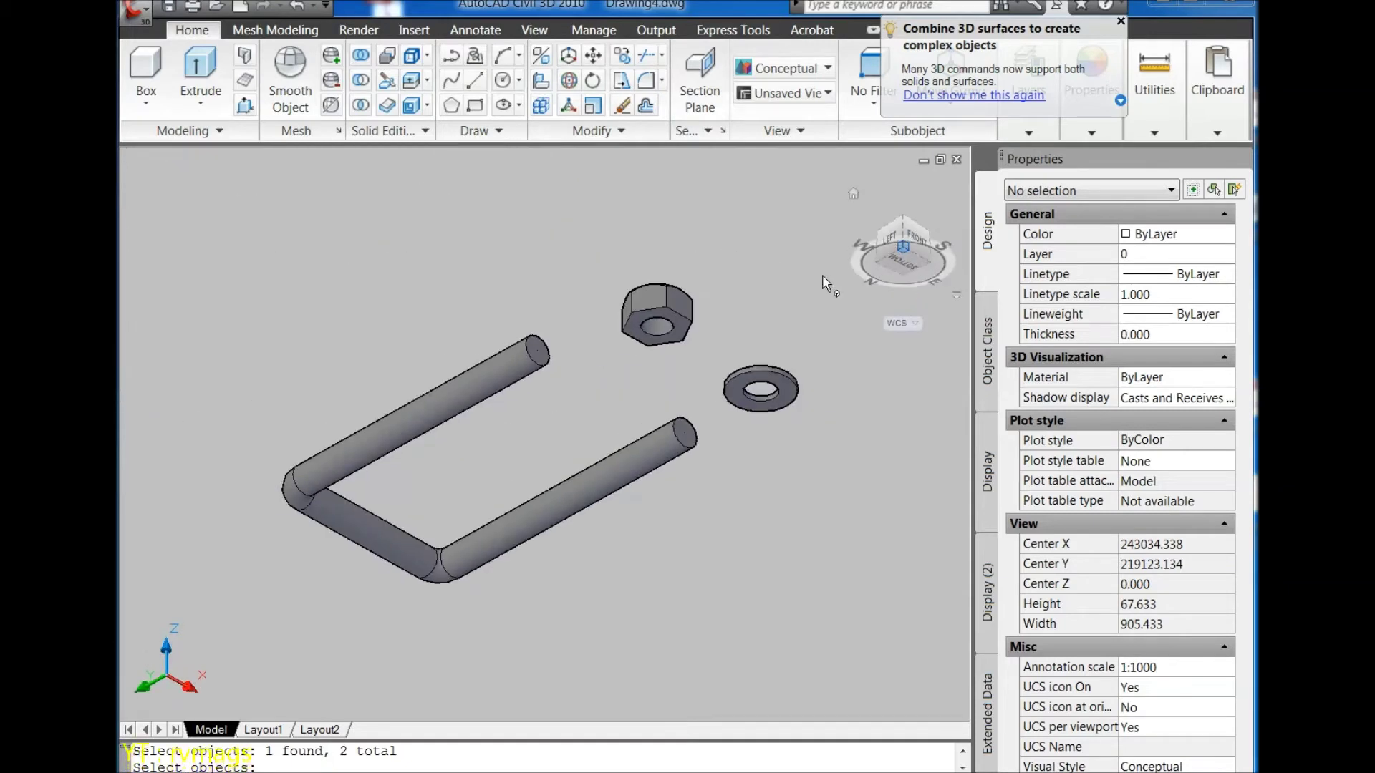
pyautogui.click(535, 31)
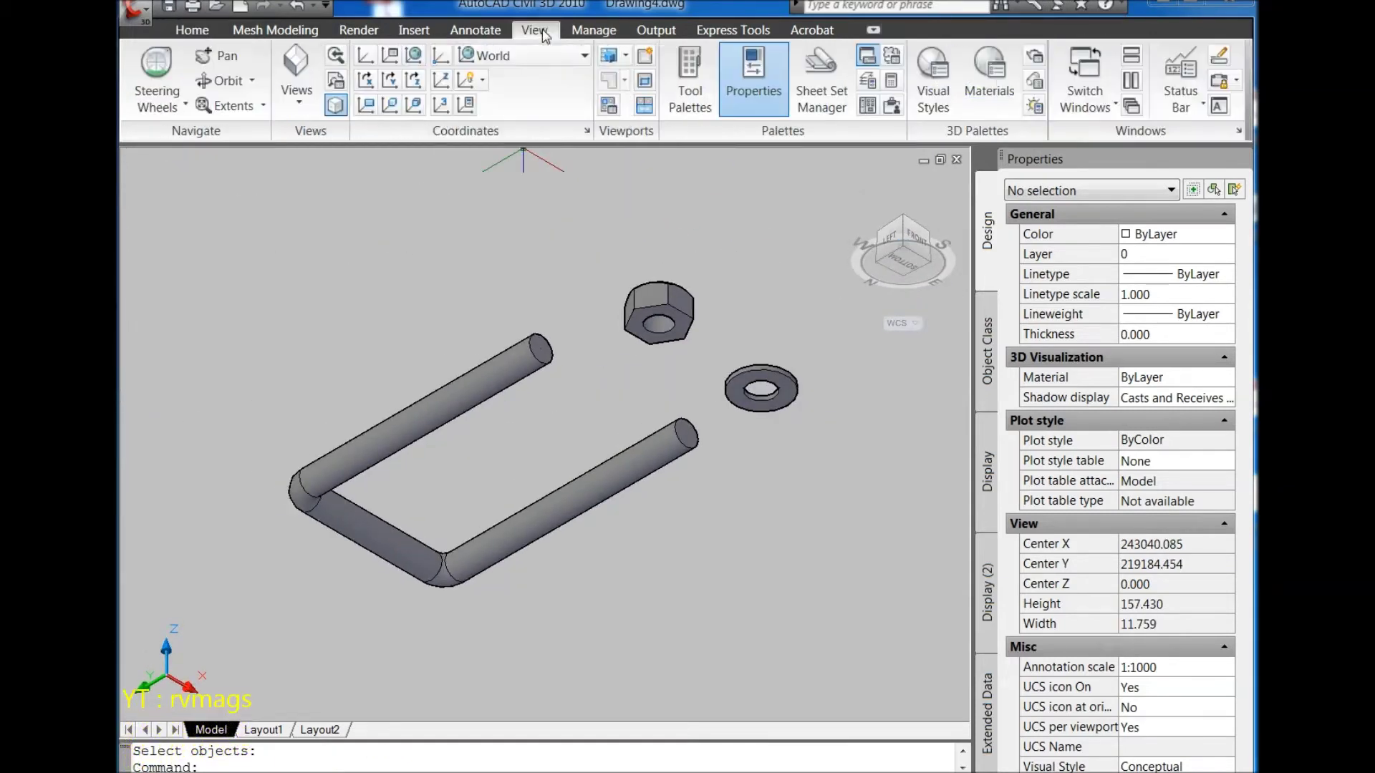
pyautogui.click(413, 105)
pyautogui.scroll(3, 677, 338)
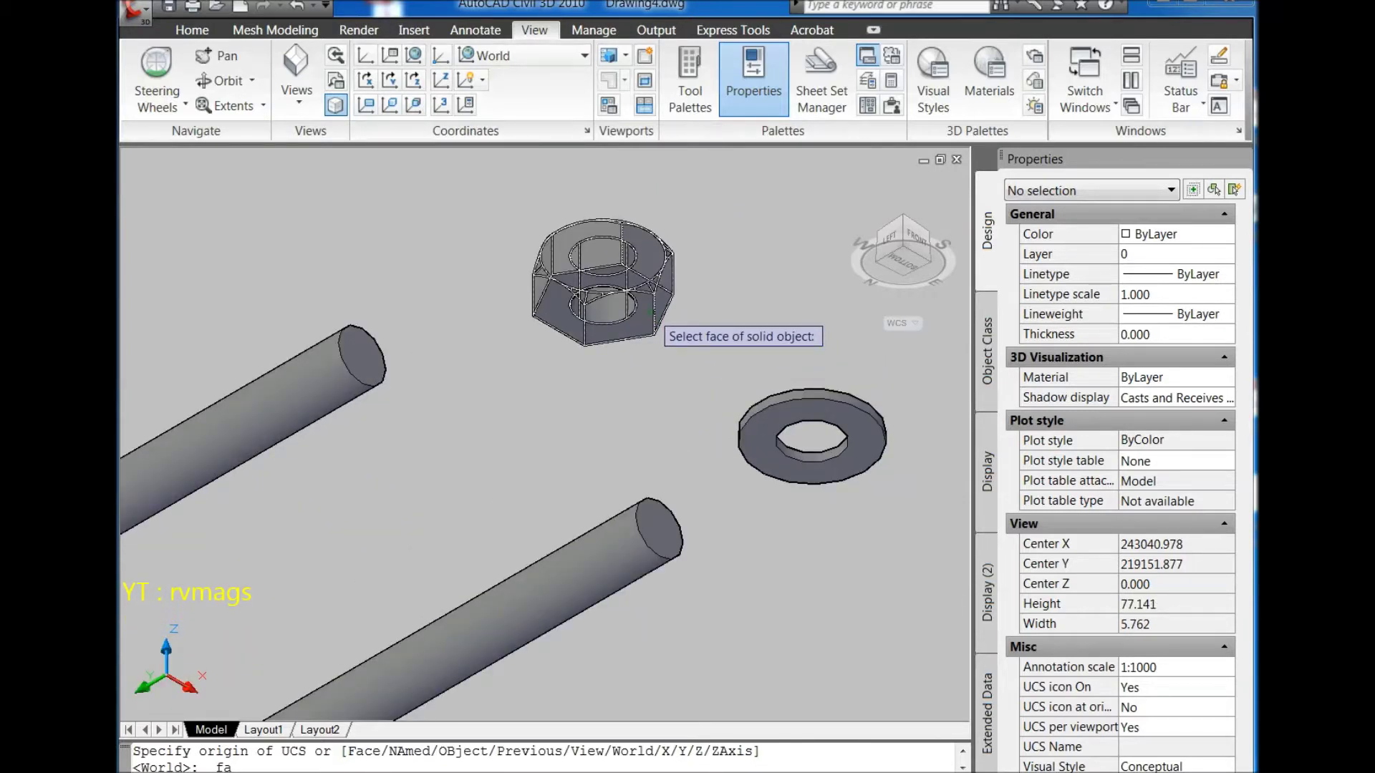
pyautogui.click(652, 314)
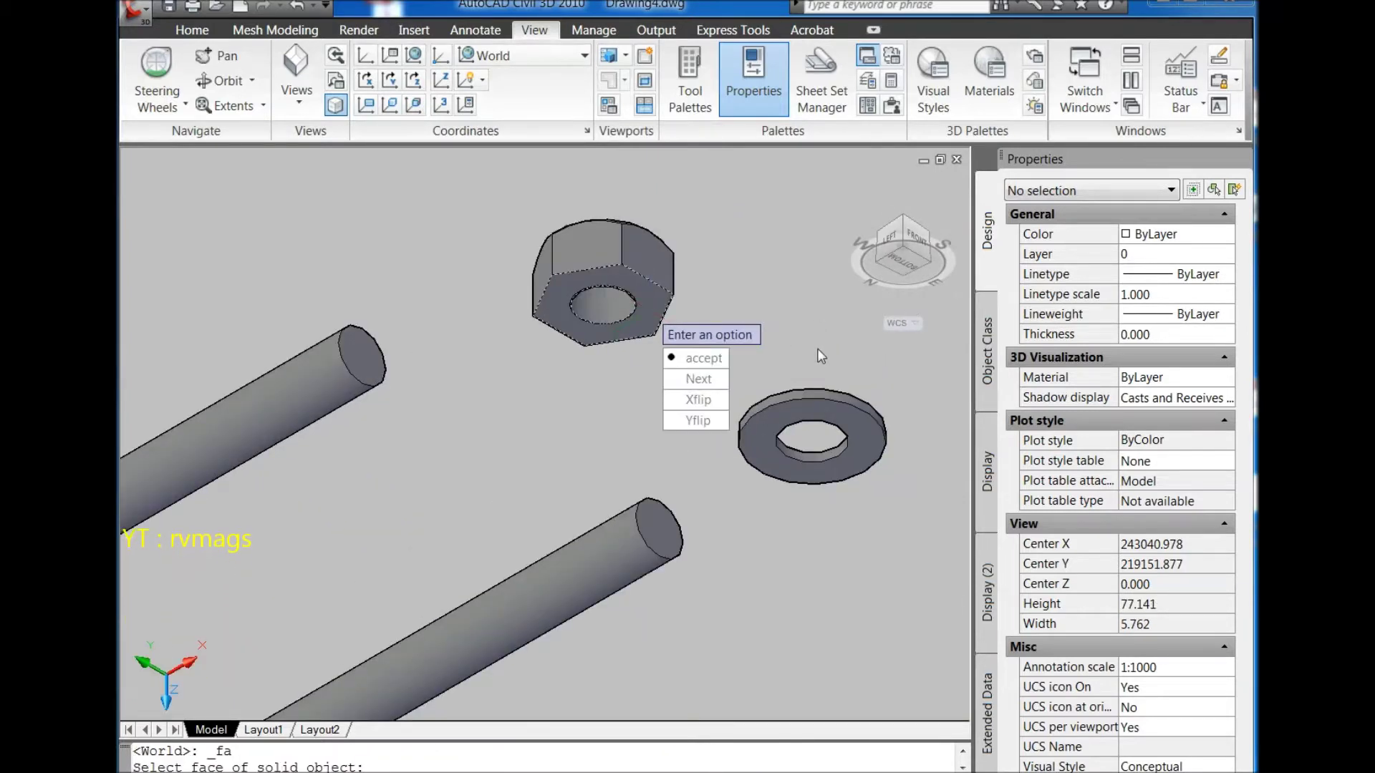
pyautogui.press('Return')
# Step: Rotate the view to a new ViewCube corner and return to the Home tools
pyautogui.click(879, 262)
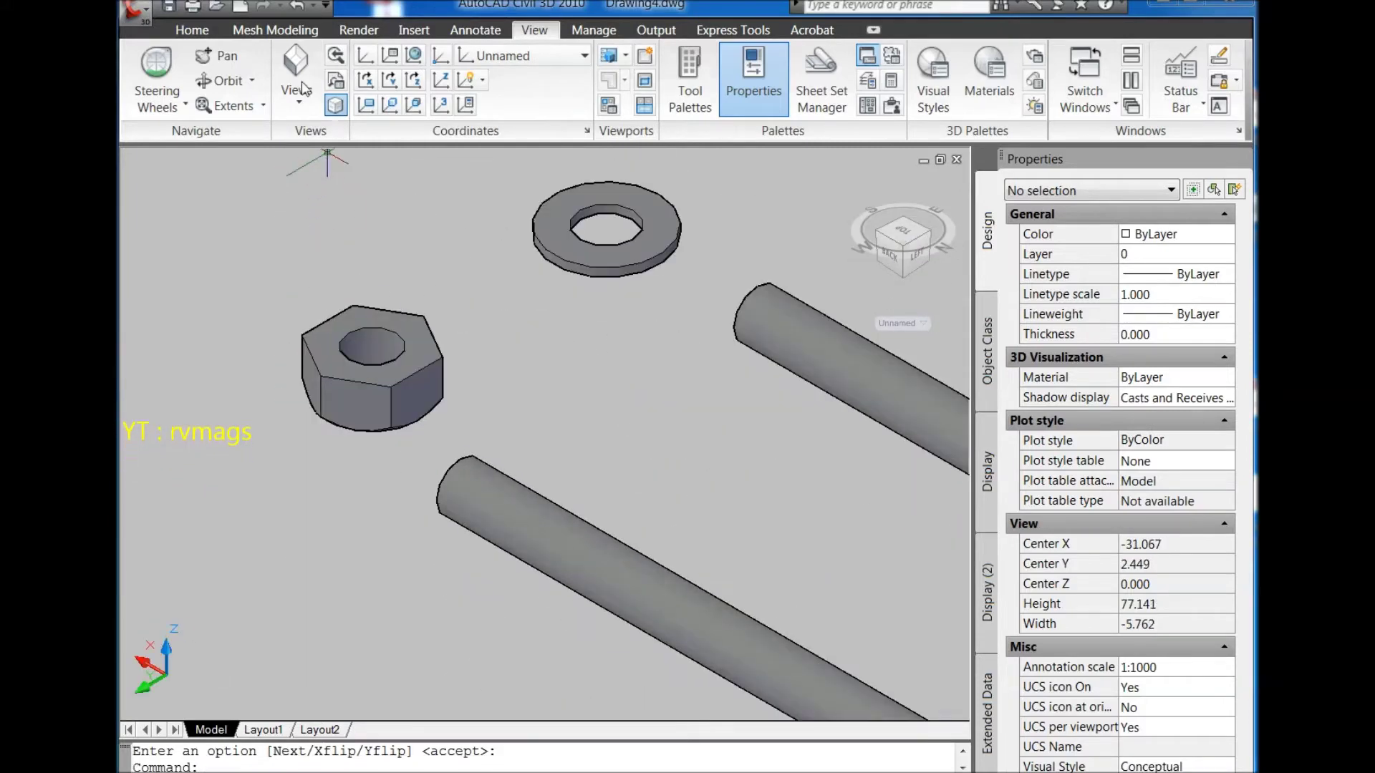
pyautogui.click(192, 29)
pyautogui.click(504, 87)
pyautogui.write('2p')
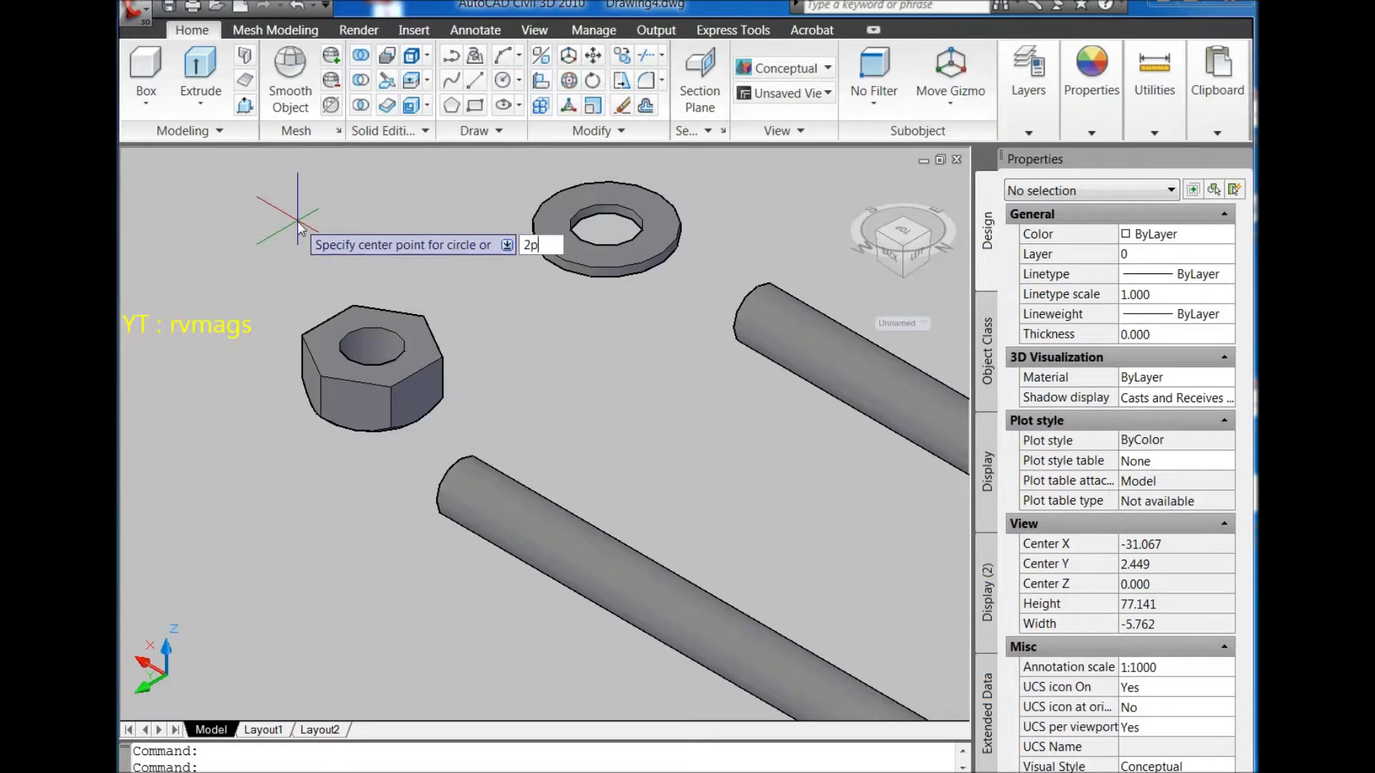
# Step: Draw a two-point circle across the nut's other face
pyautogui.press('Return')
pyautogui.click(326, 313)
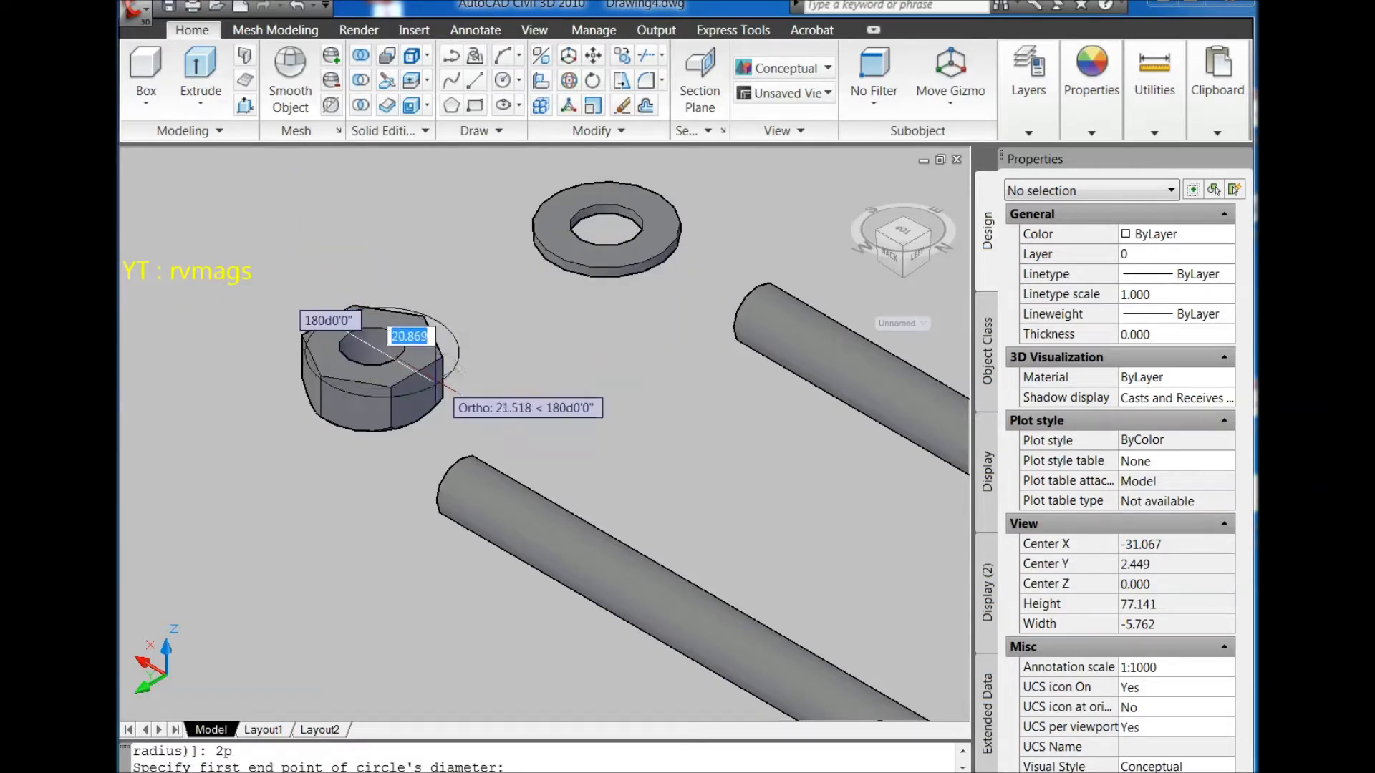
pyautogui.click(419, 370)
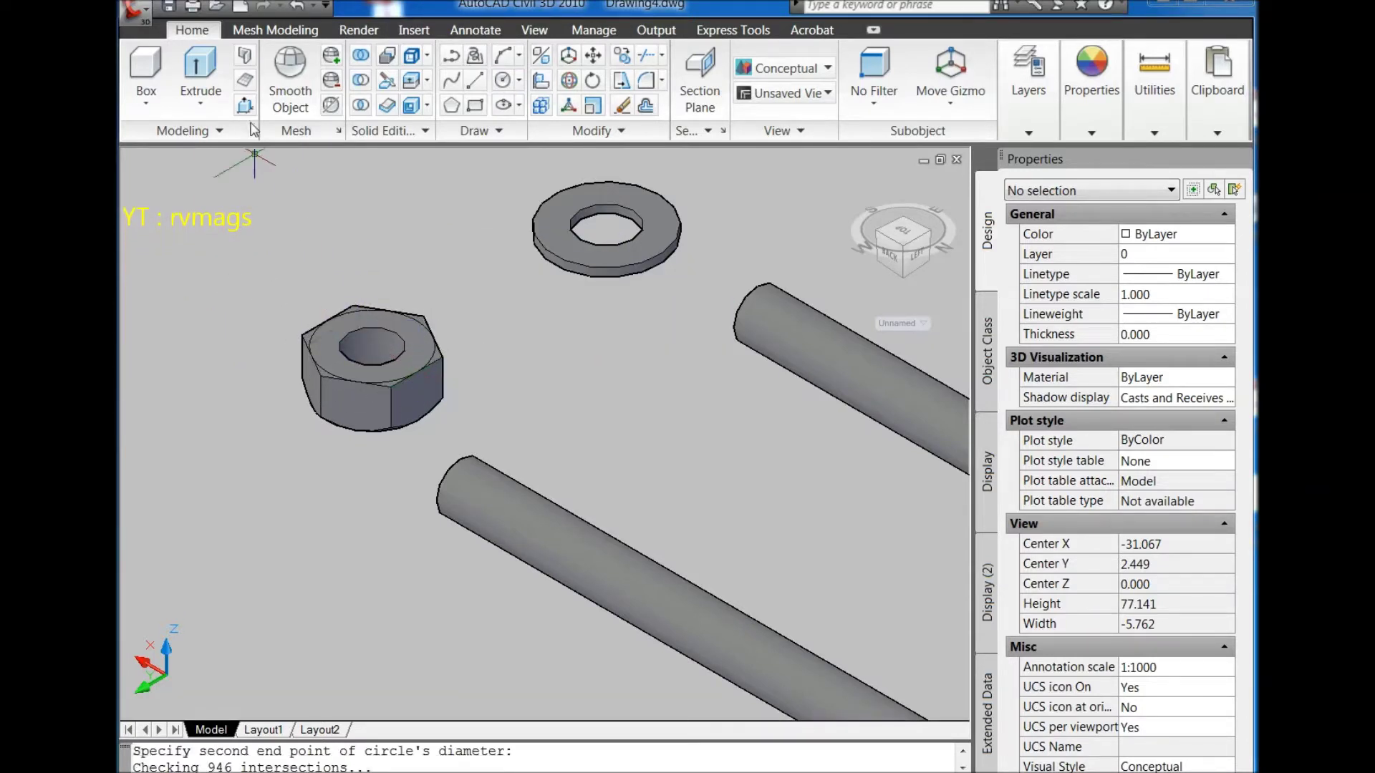
# Step: Extrude that circle with a -45° taper and a height of 45
pyautogui.click(199, 72)
pyautogui.click(267, 275)
pyautogui.click(459, 390)
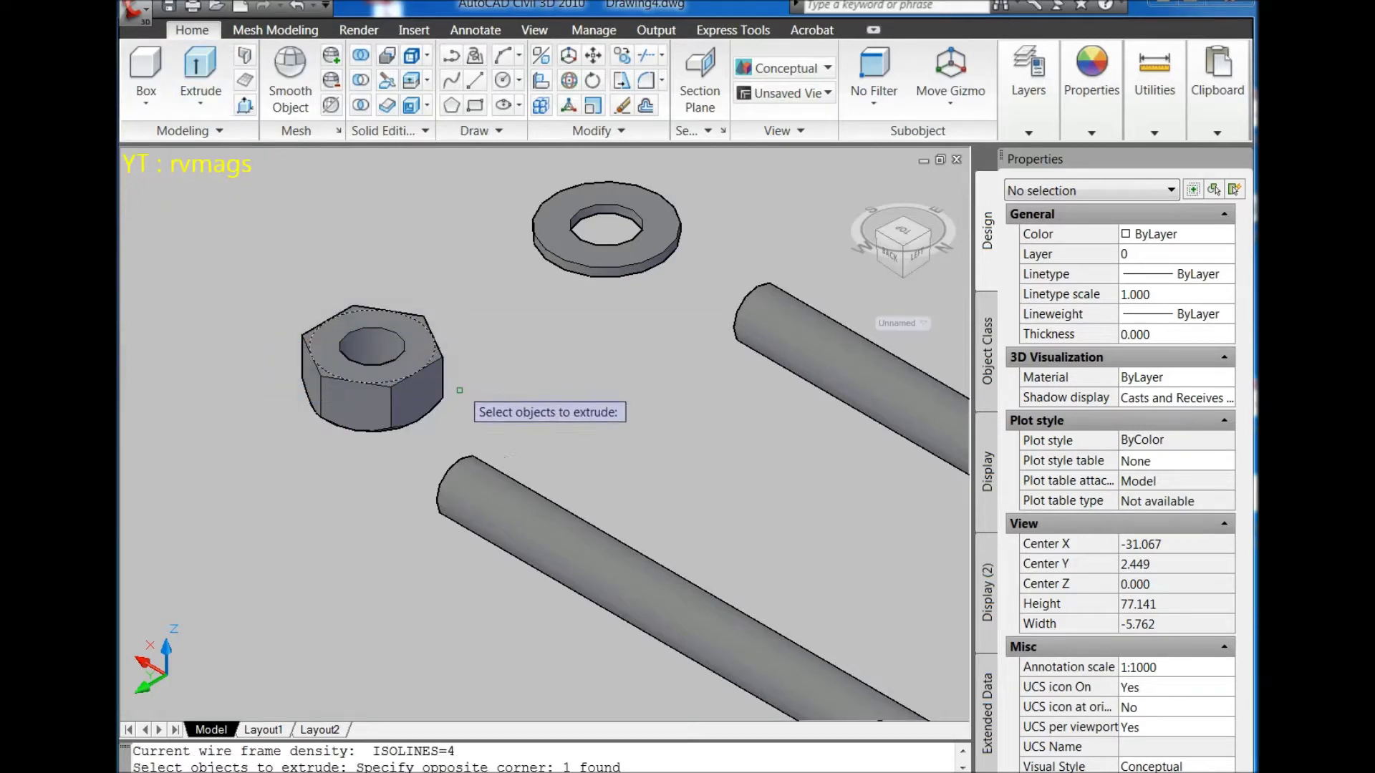
pyautogui.press('Return')
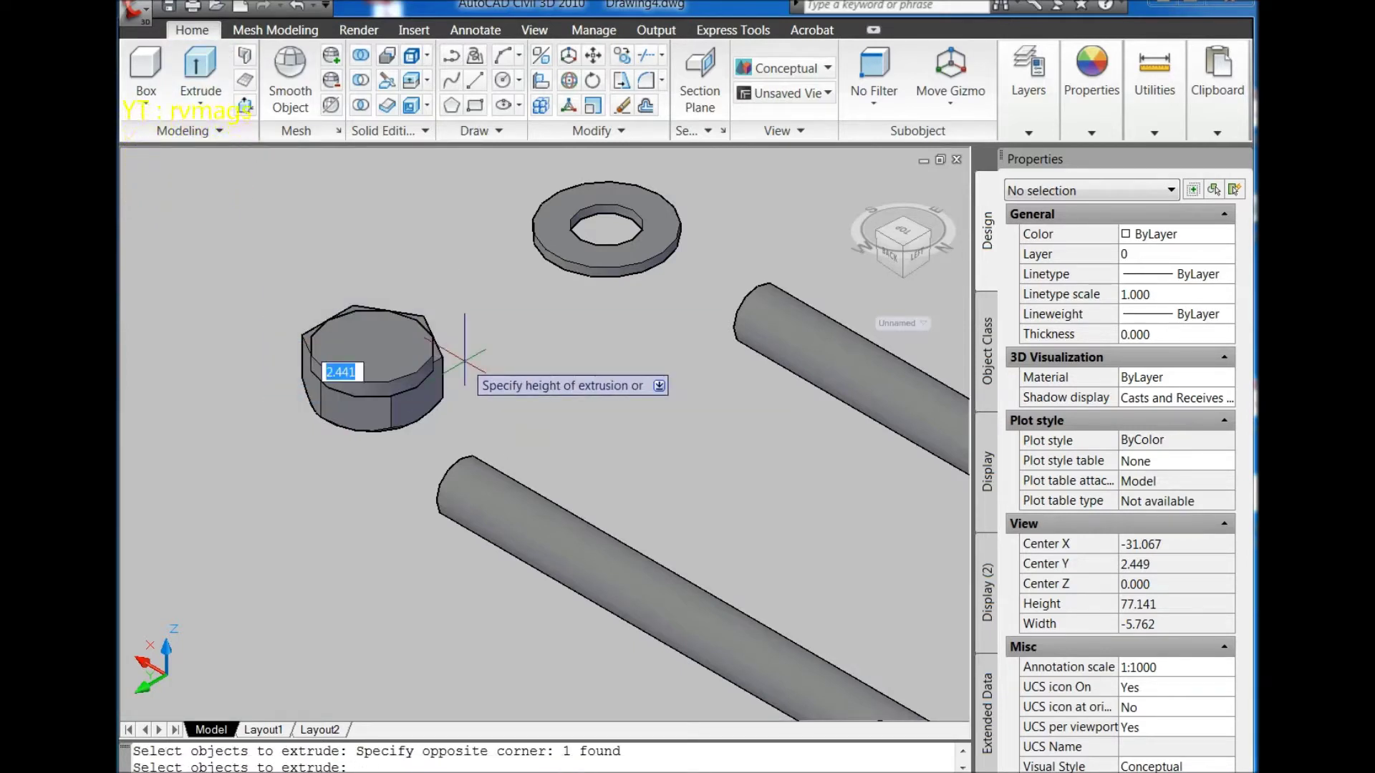
pyautogui.write('t')
pyautogui.press('Return')
pyautogui.write('-4')
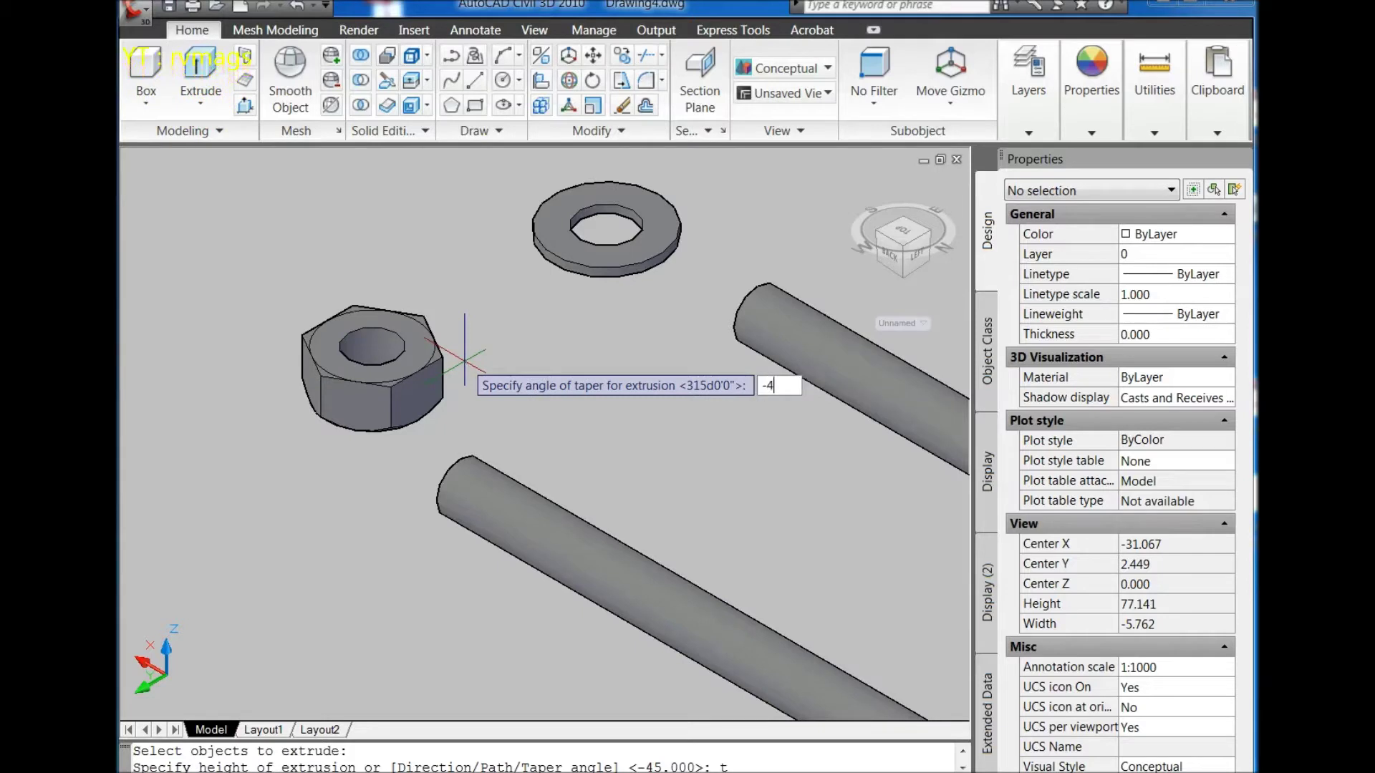
pyautogui.write('5')
pyautogui.press('Return')
pyautogui.write('45')
pyautogui.press('Return')
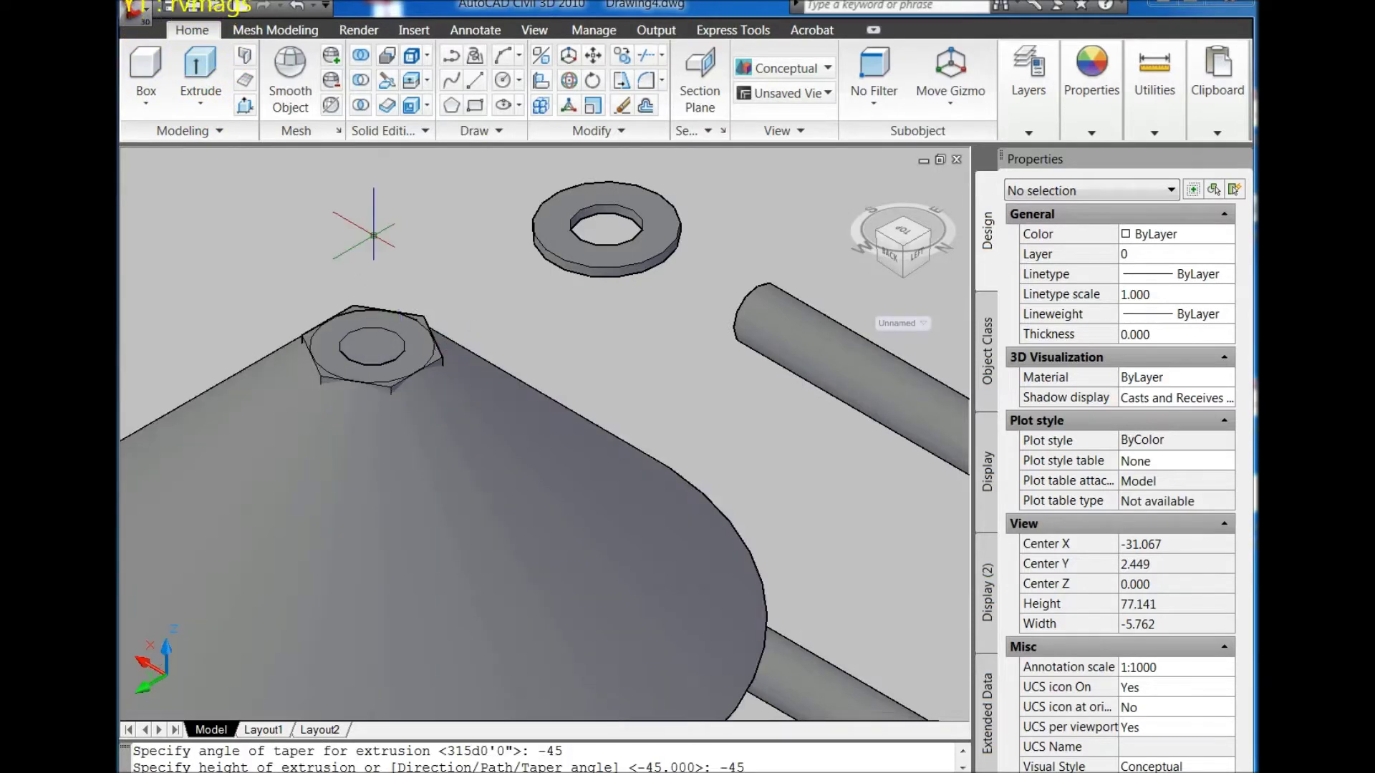
# Step: Intersect the nut with the tapered solid, then restore the world UCS and home view
pyautogui.click(361, 105)
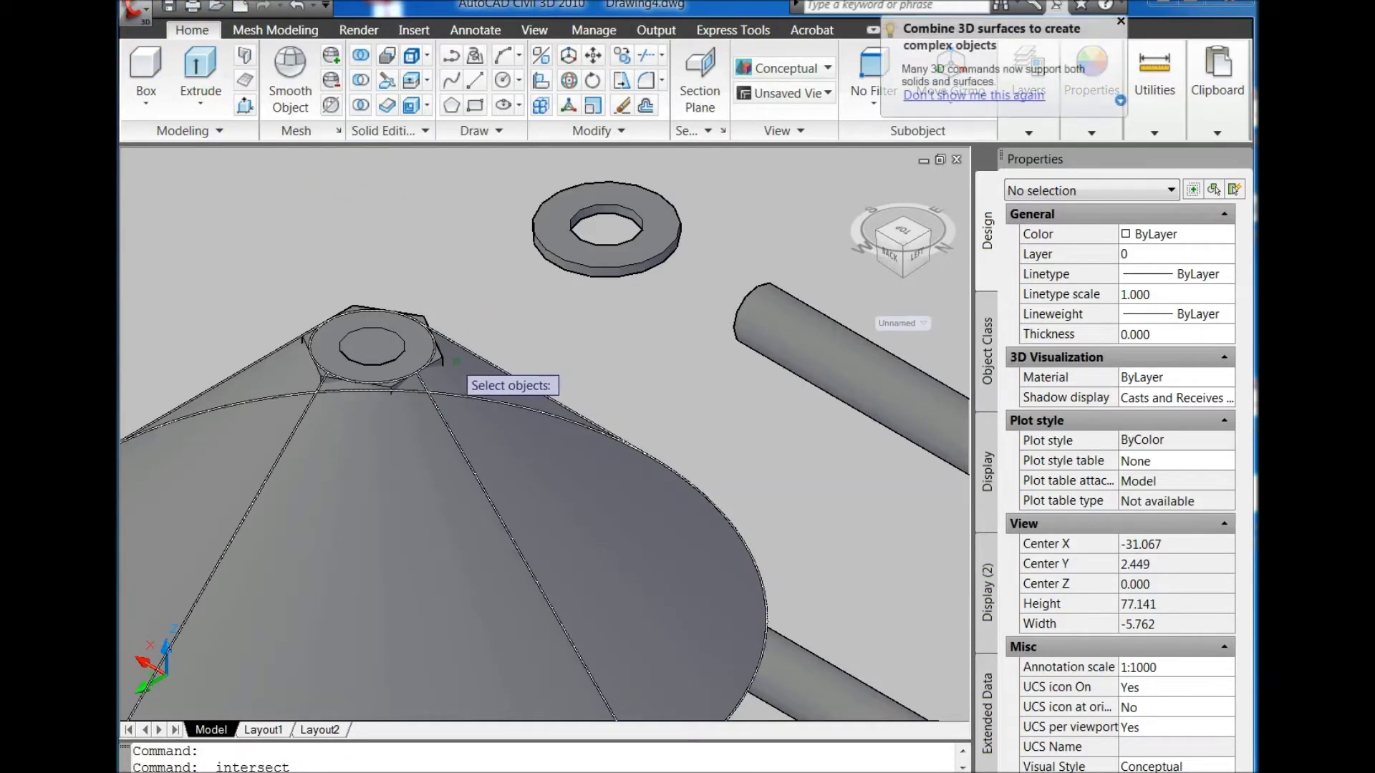
pyautogui.click(442, 361)
pyautogui.click(521, 426)
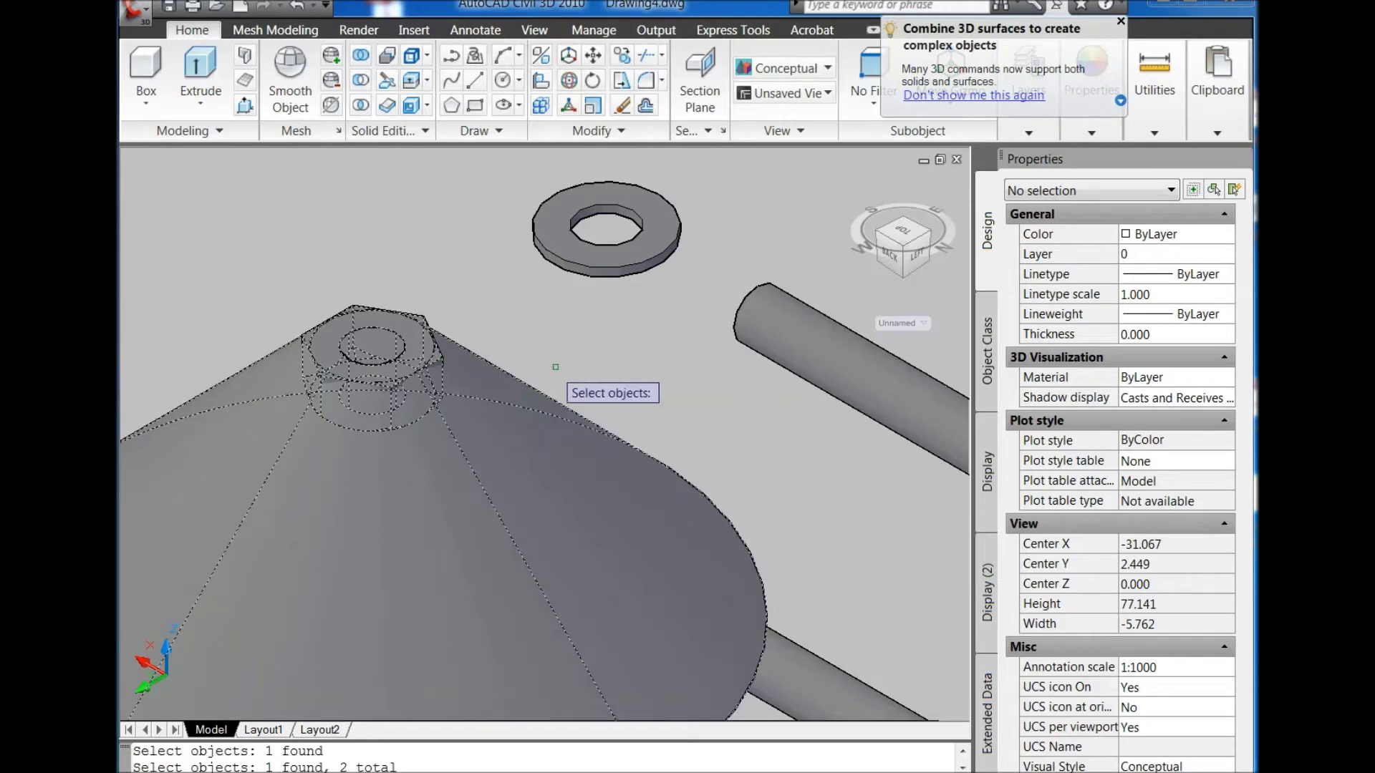
pyautogui.press('Return')
pyautogui.scroll(-3, 546, 366)
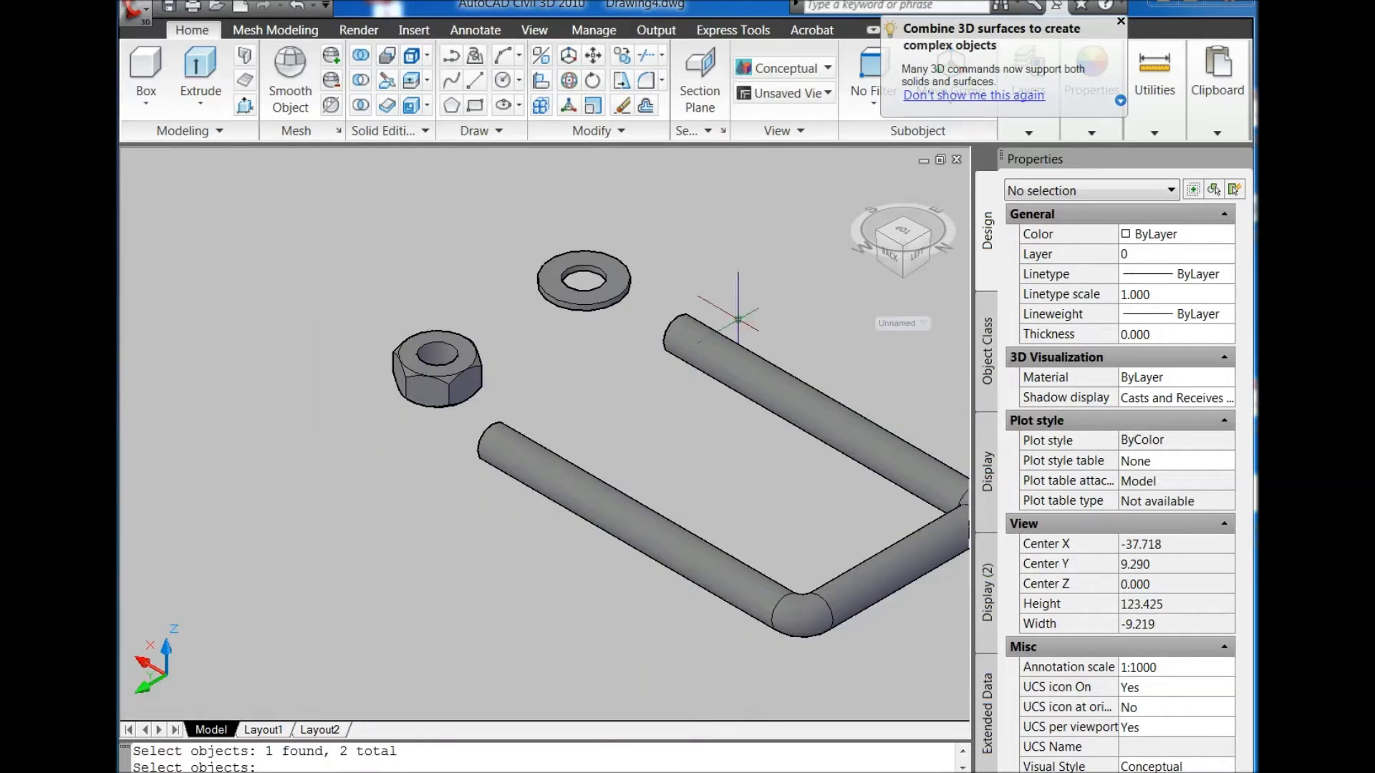
pyautogui.click(897, 323)
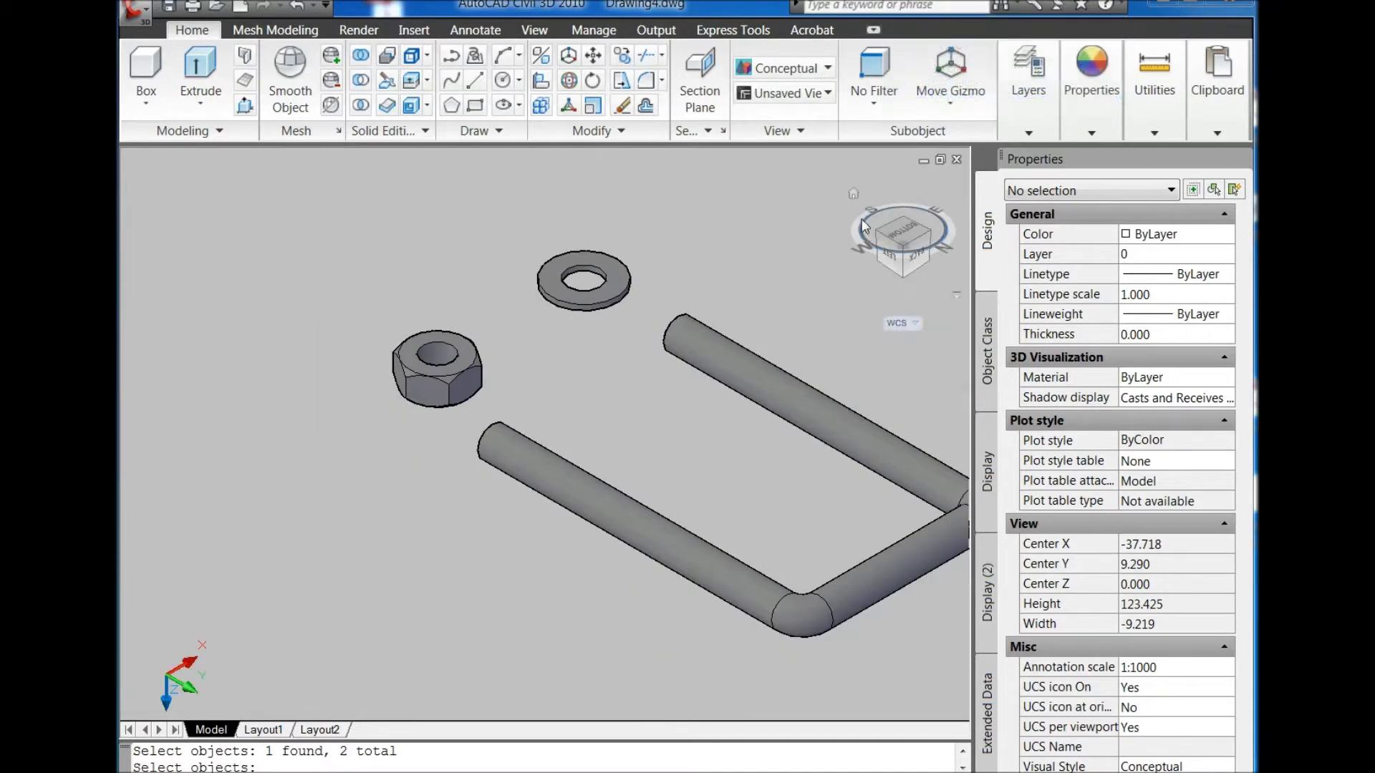
pyautogui.click(852, 194)
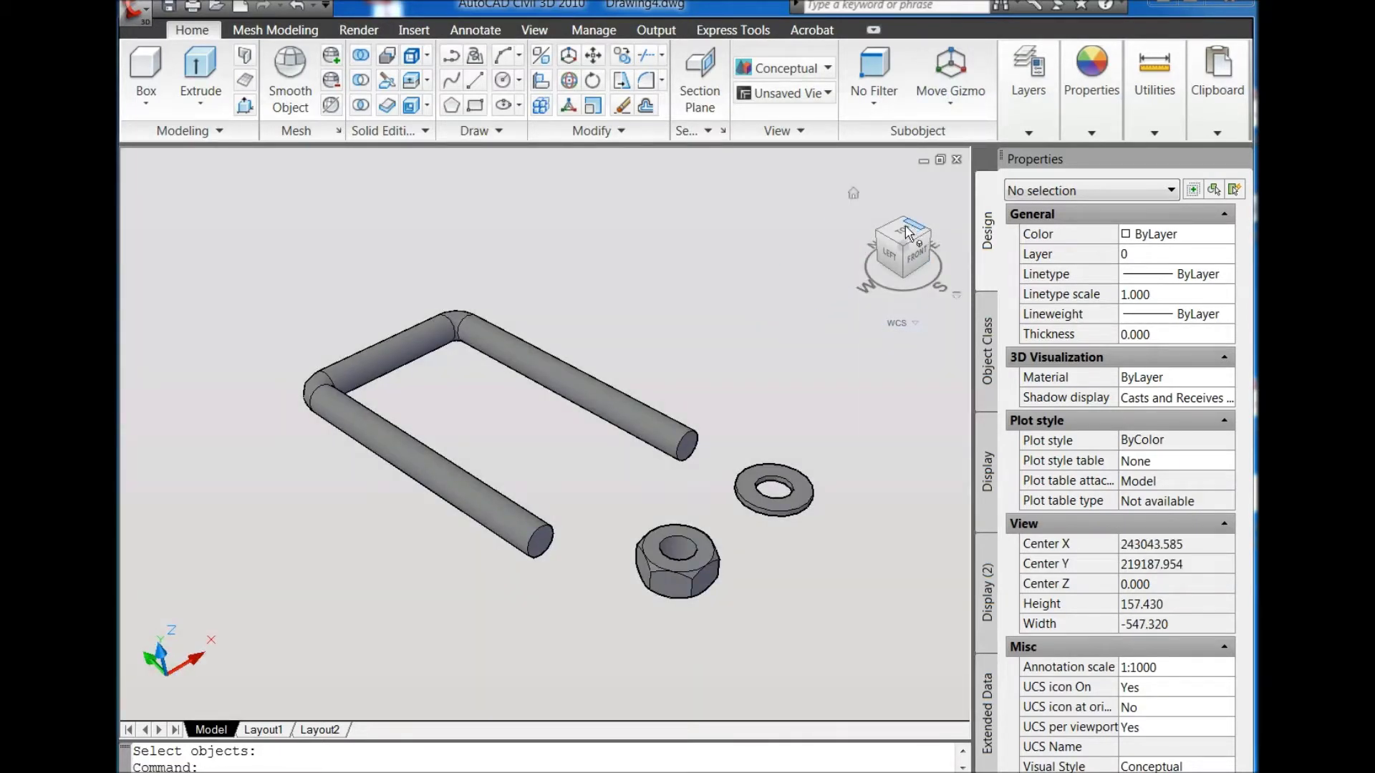
# Step: Set the view to Top with parallel projection
pyautogui.click(904, 232)
pyautogui.rightClick(911, 248)
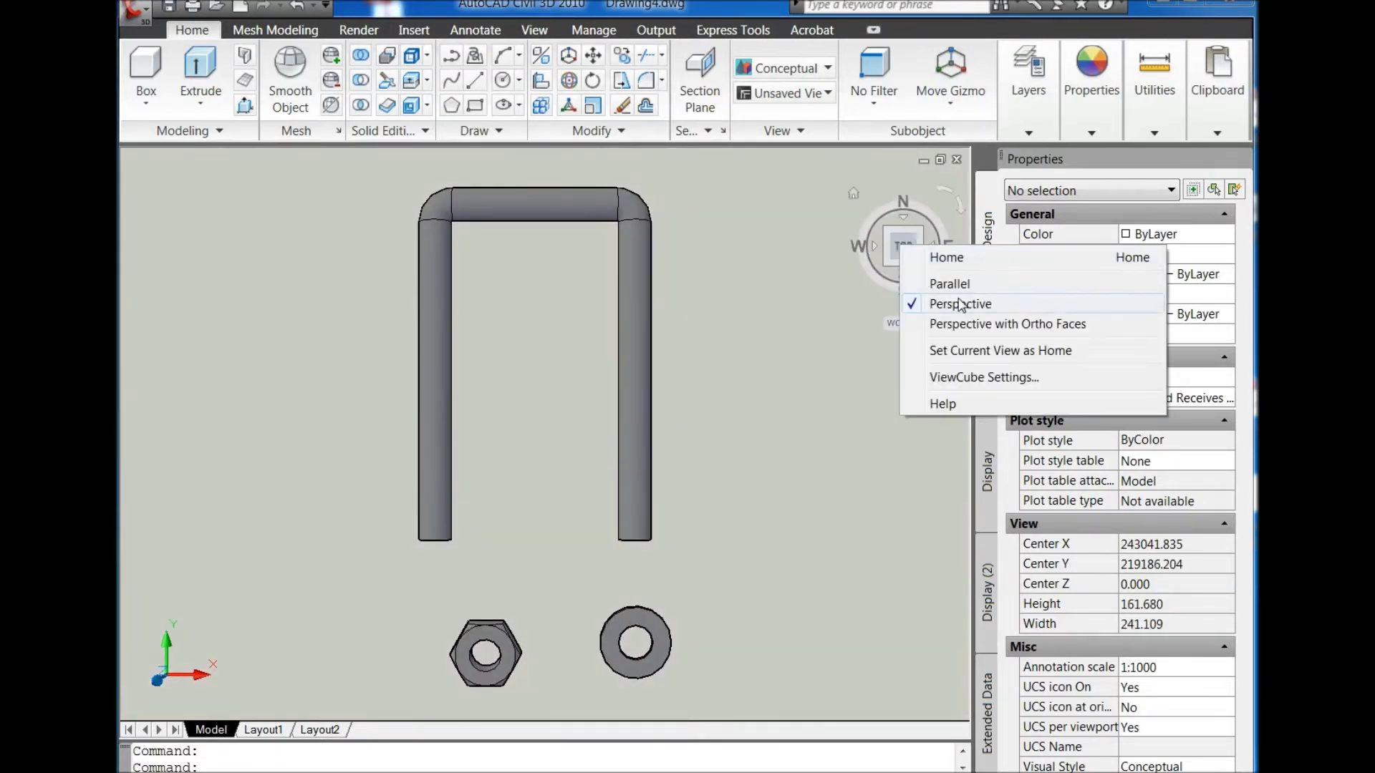
pyautogui.click(949, 281)
# Step: Draw a helix of base and top diameter 9 and height 2 beside the U-bolt, then select it in isometric view
pyautogui.click(479, 133)
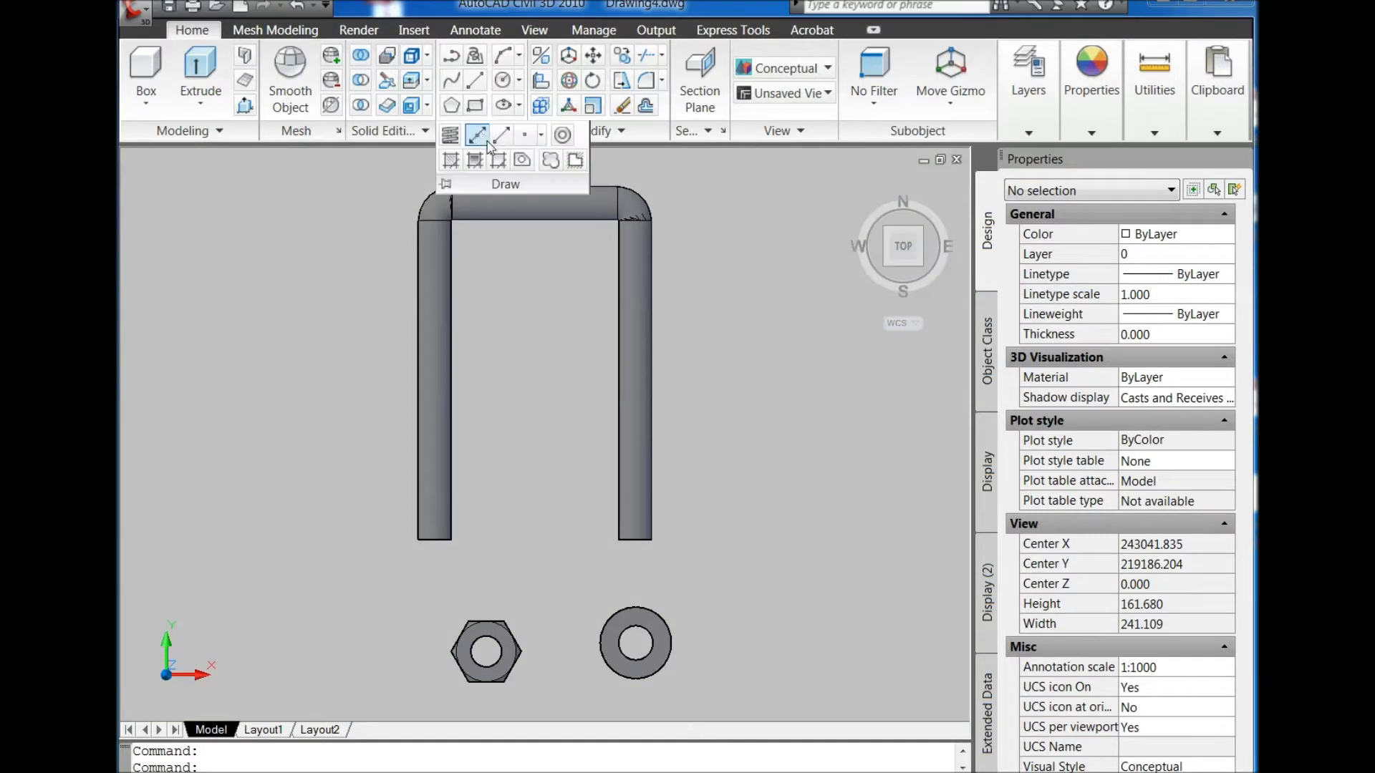
pyautogui.click(452, 138)
pyautogui.click(787, 571)
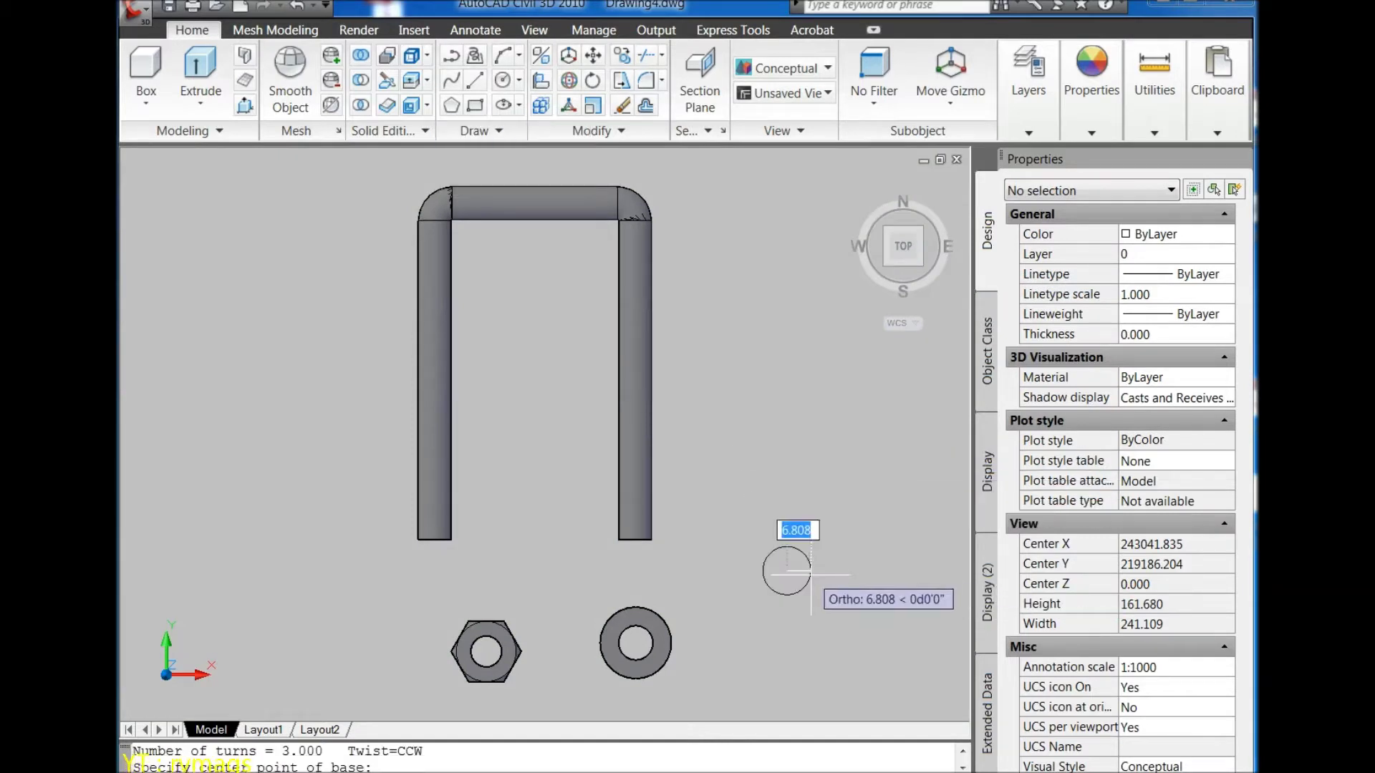
pyautogui.write('d')
pyautogui.press('Return')
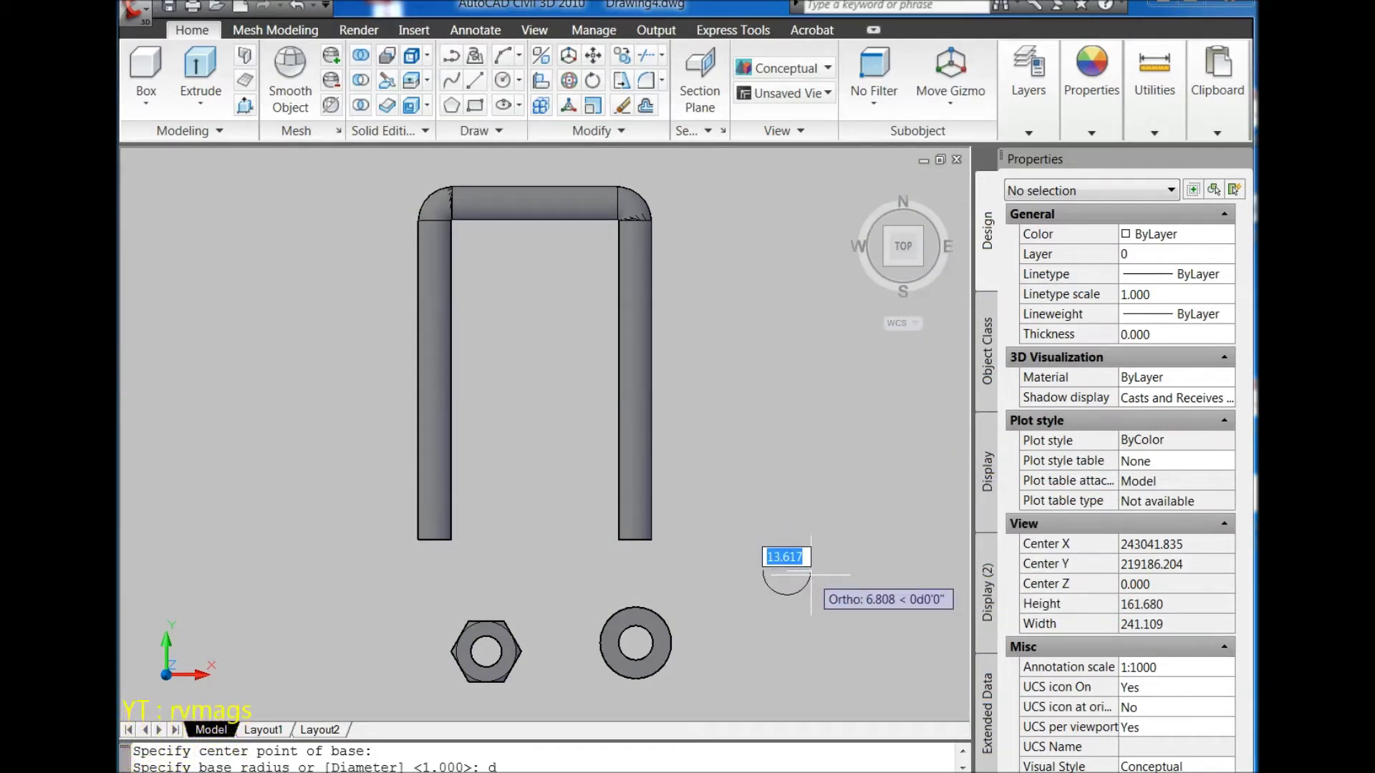
pyautogui.write('9')
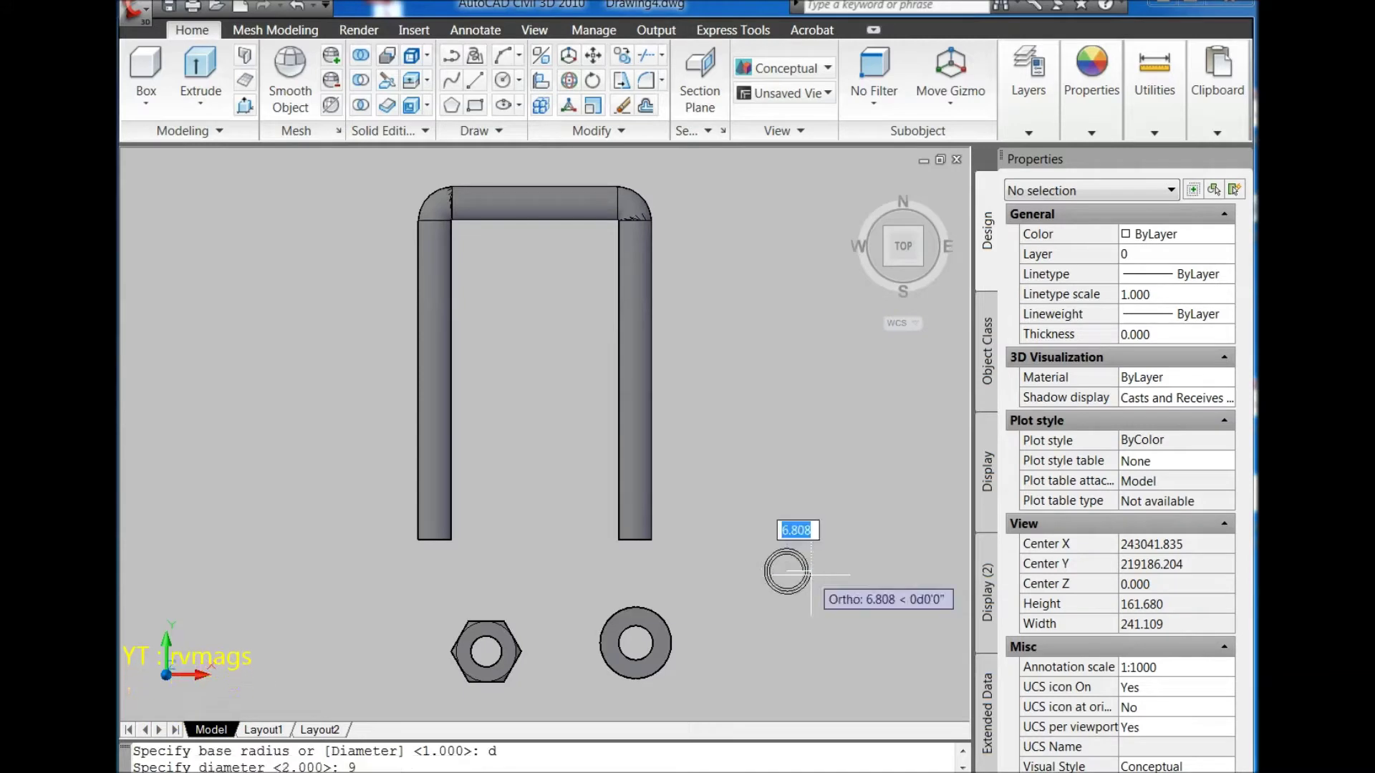
pyautogui.write('d')
pyautogui.press('Return')
pyautogui.write('9')
pyautogui.press('Return')
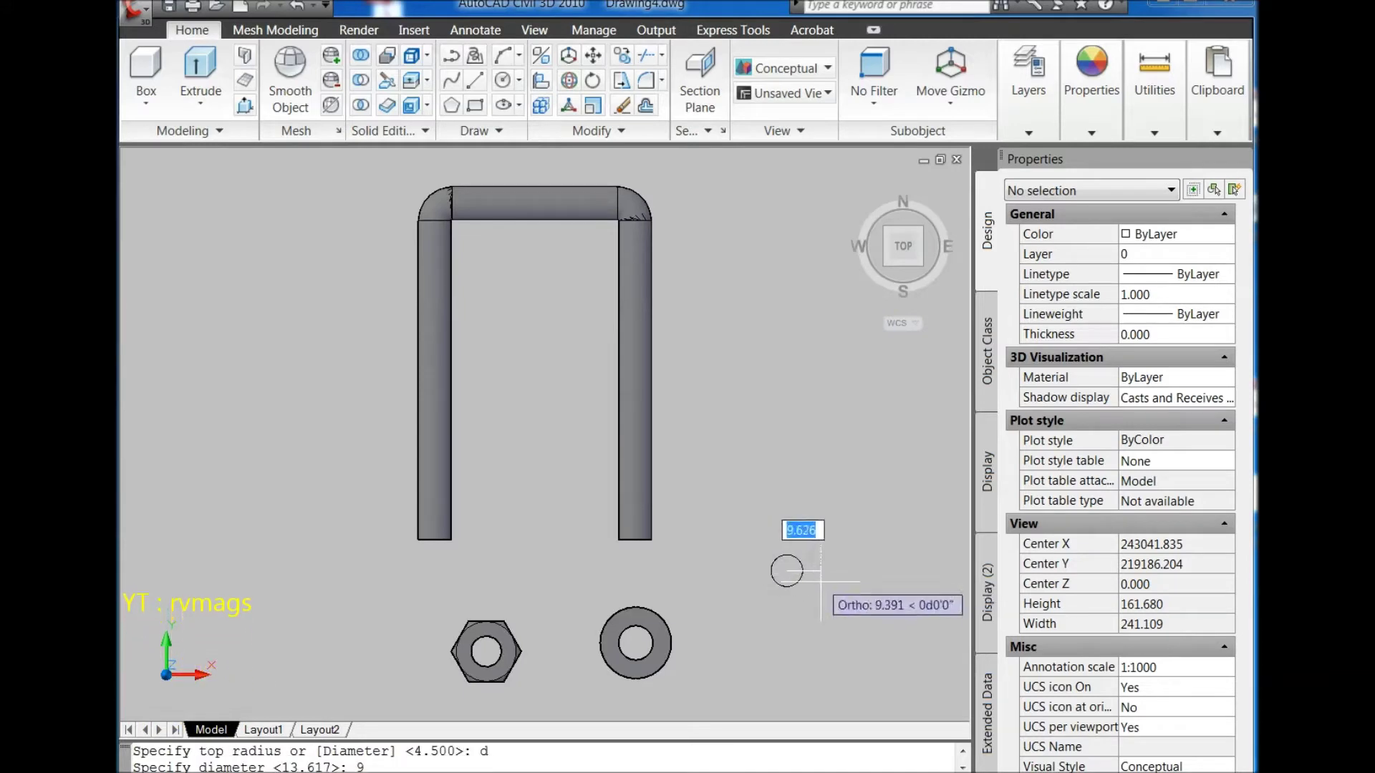
pyautogui.write('2')
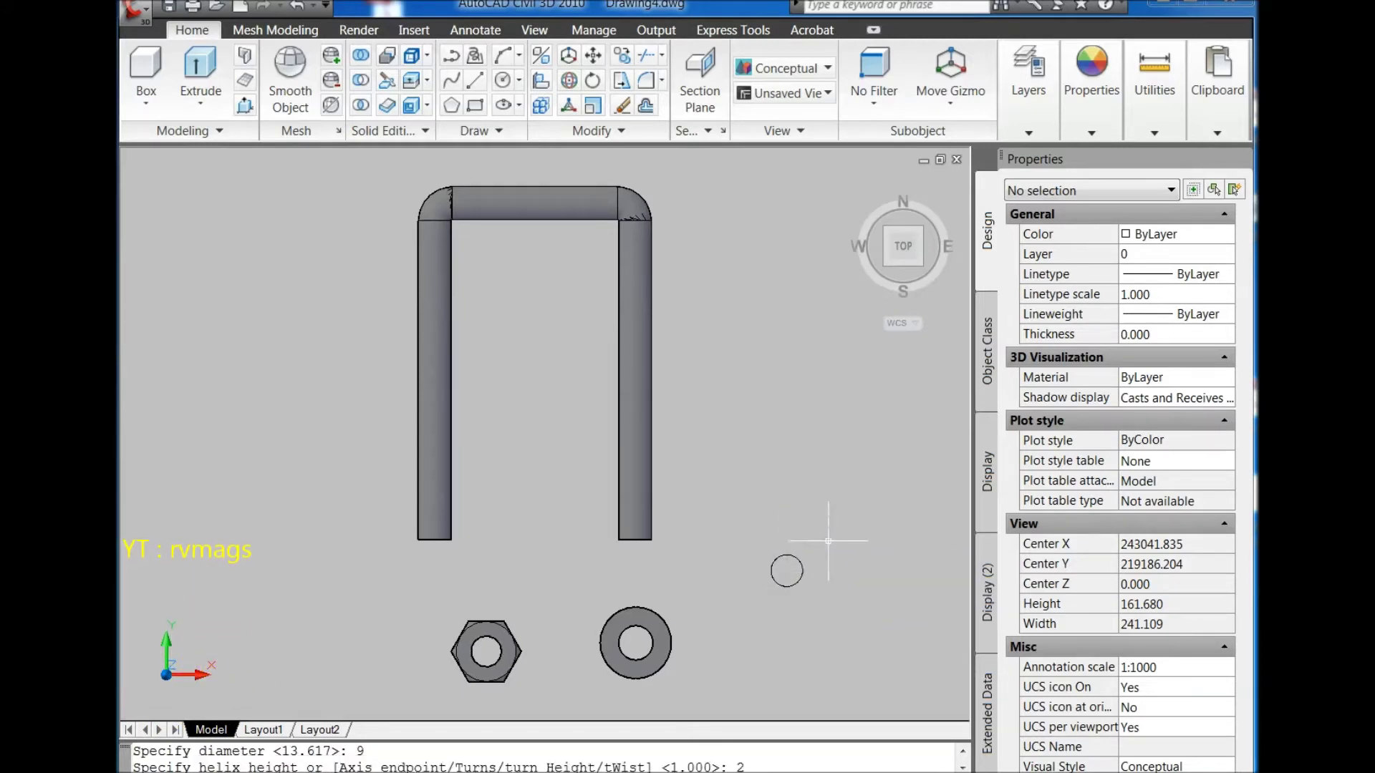
pyautogui.press('Return')
pyautogui.click(880, 271)
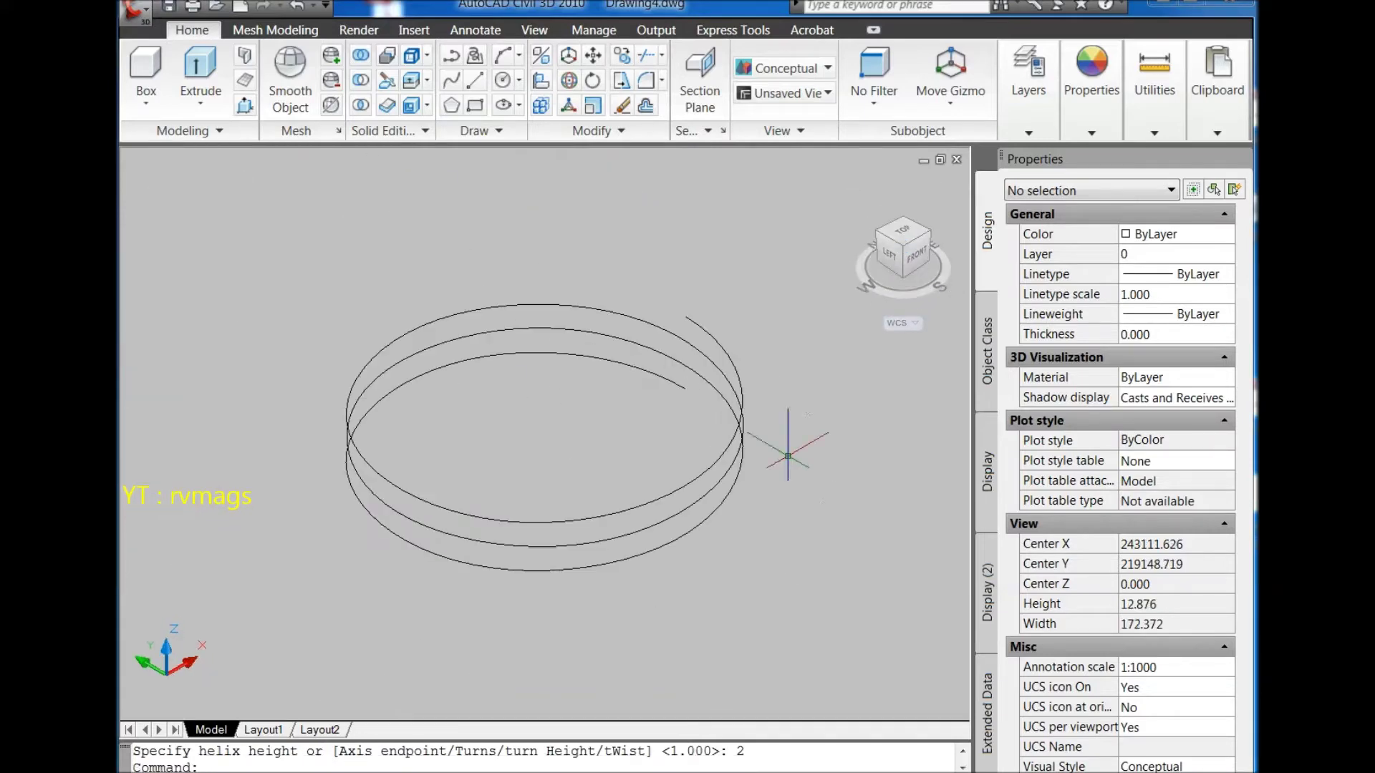
pyautogui.click(681, 464)
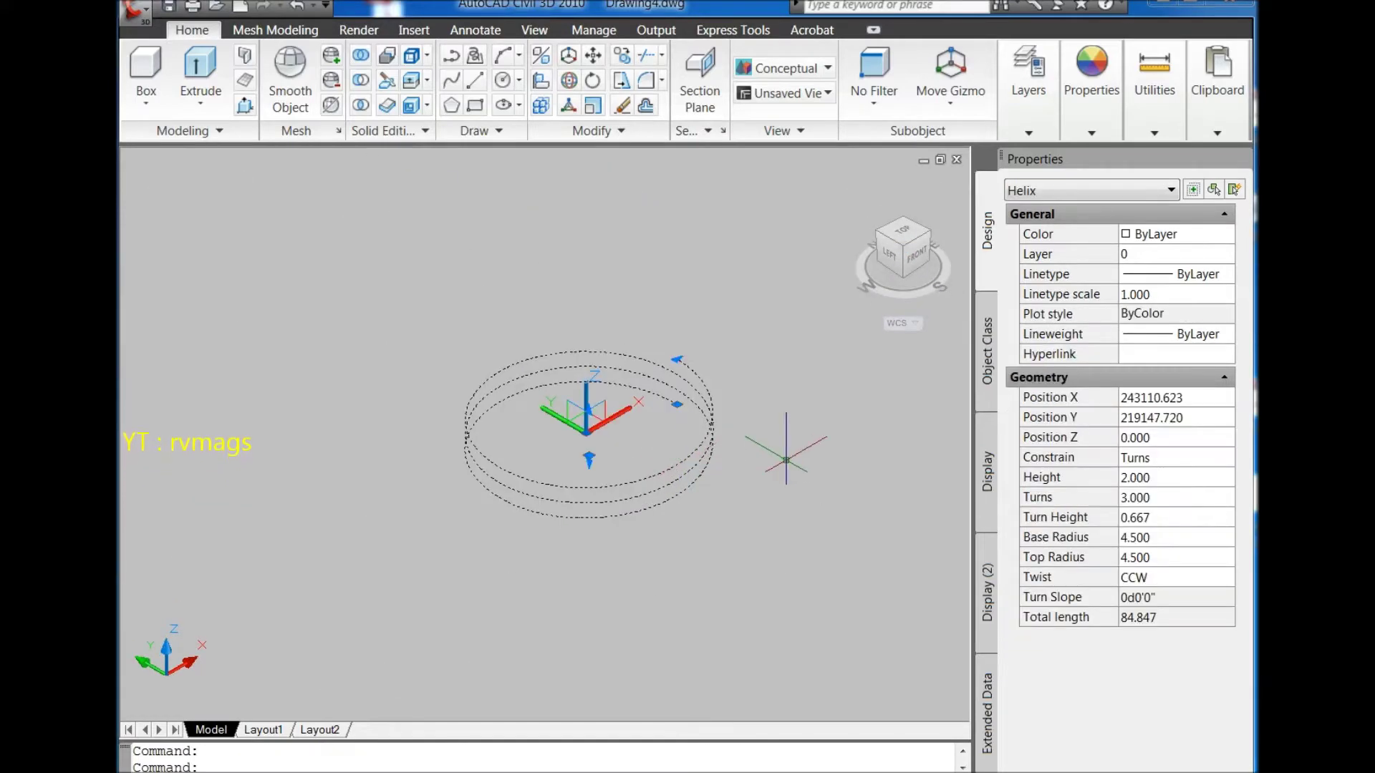
# Step: Edit the helix in Properties to 1 turn, height 2 and base/top radius 9
pyautogui.click(1174, 499)
pyautogui.write('1')
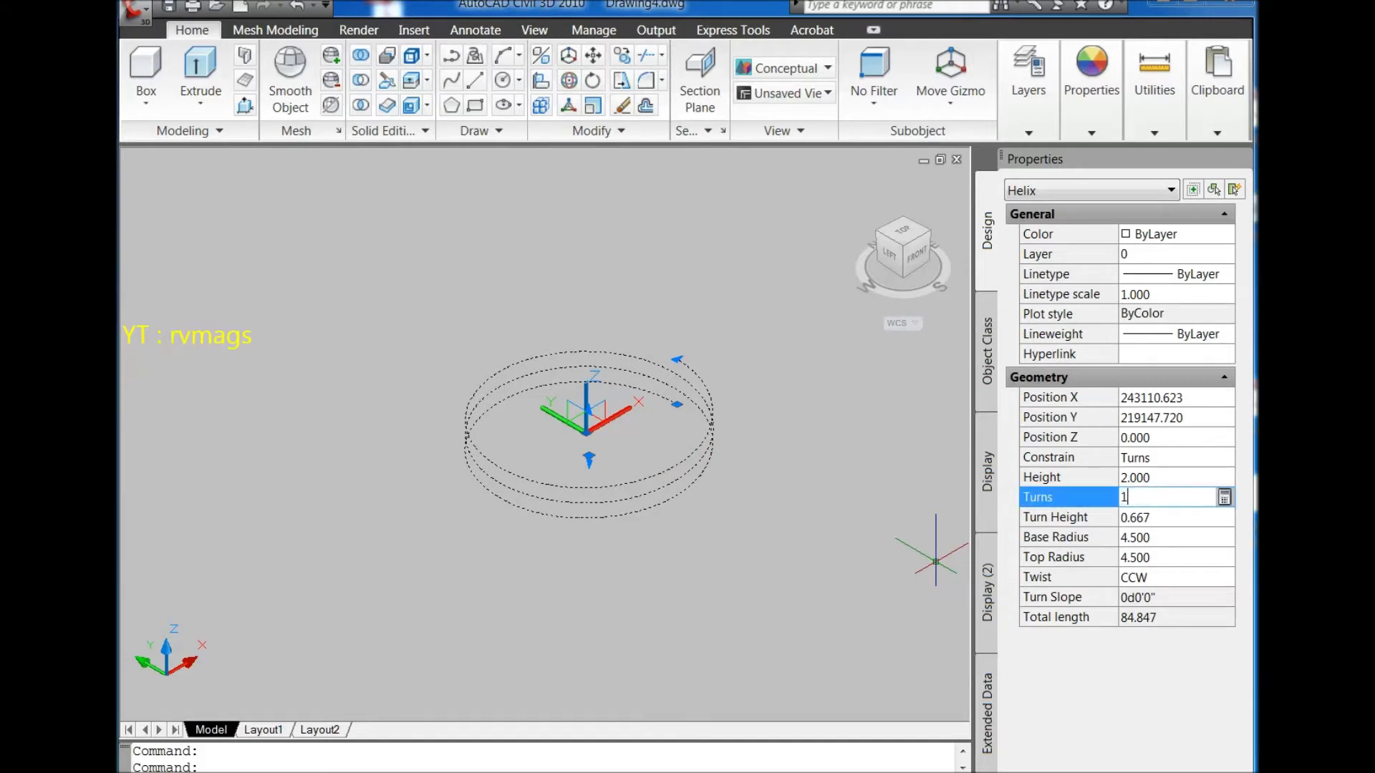
pyautogui.press('Tab')
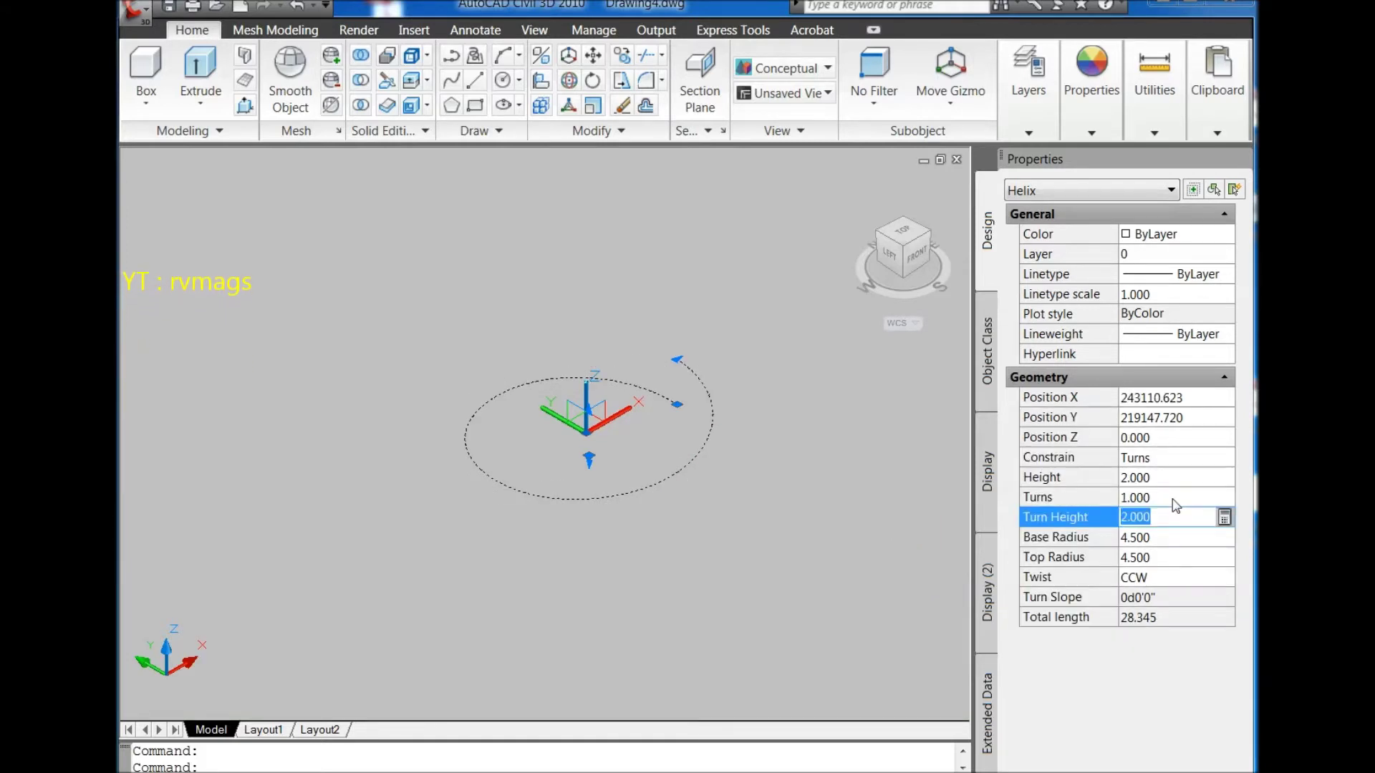
pyautogui.press('Tab')
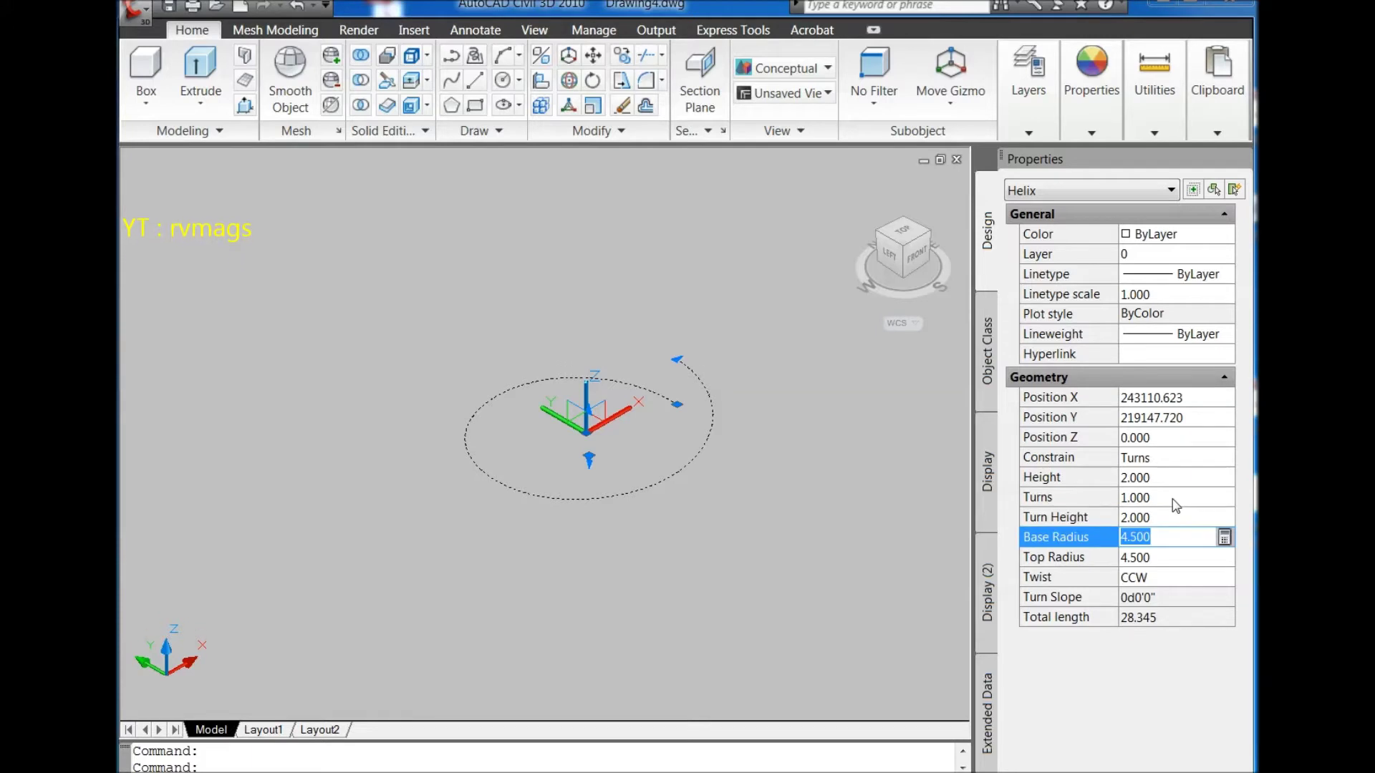
pyautogui.write('9')
pyautogui.press('Tab')
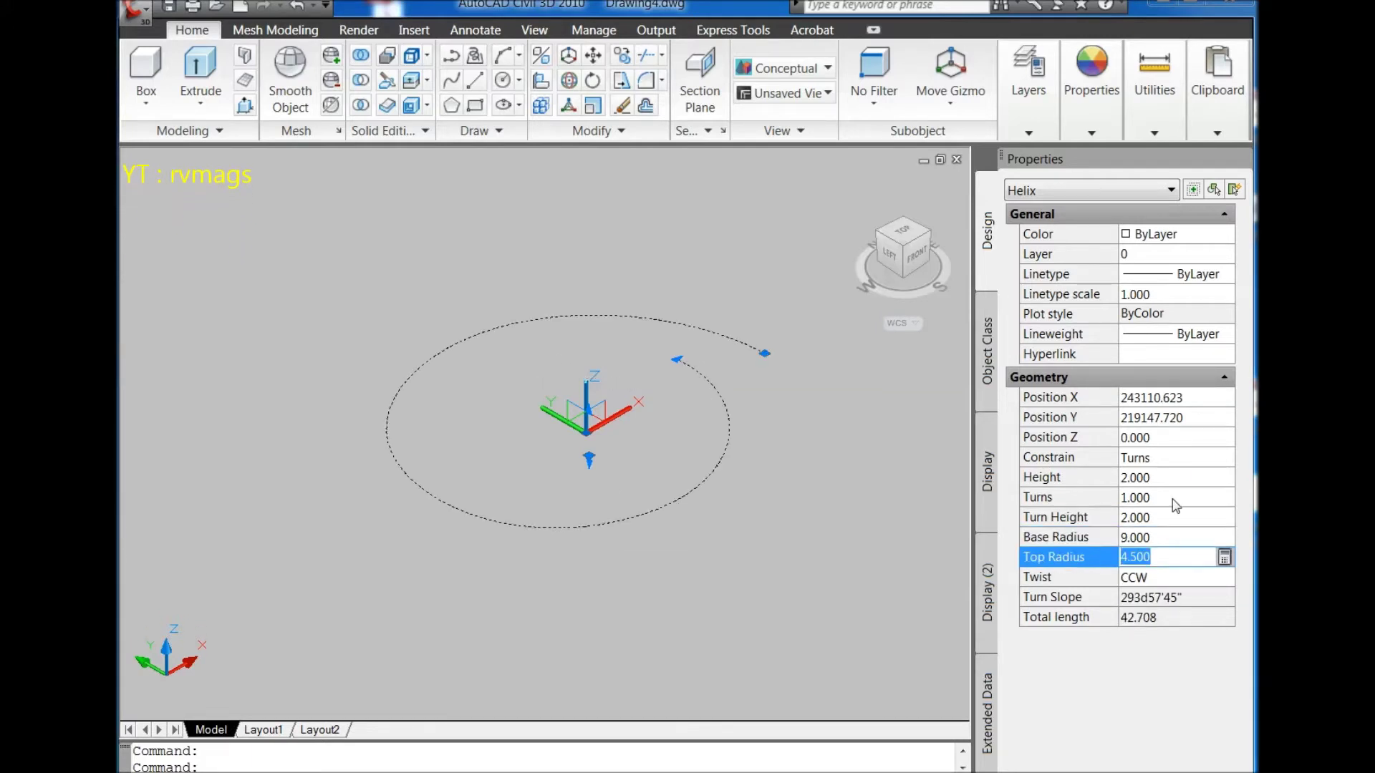
pyautogui.write('9')
pyautogui.press('Tab')
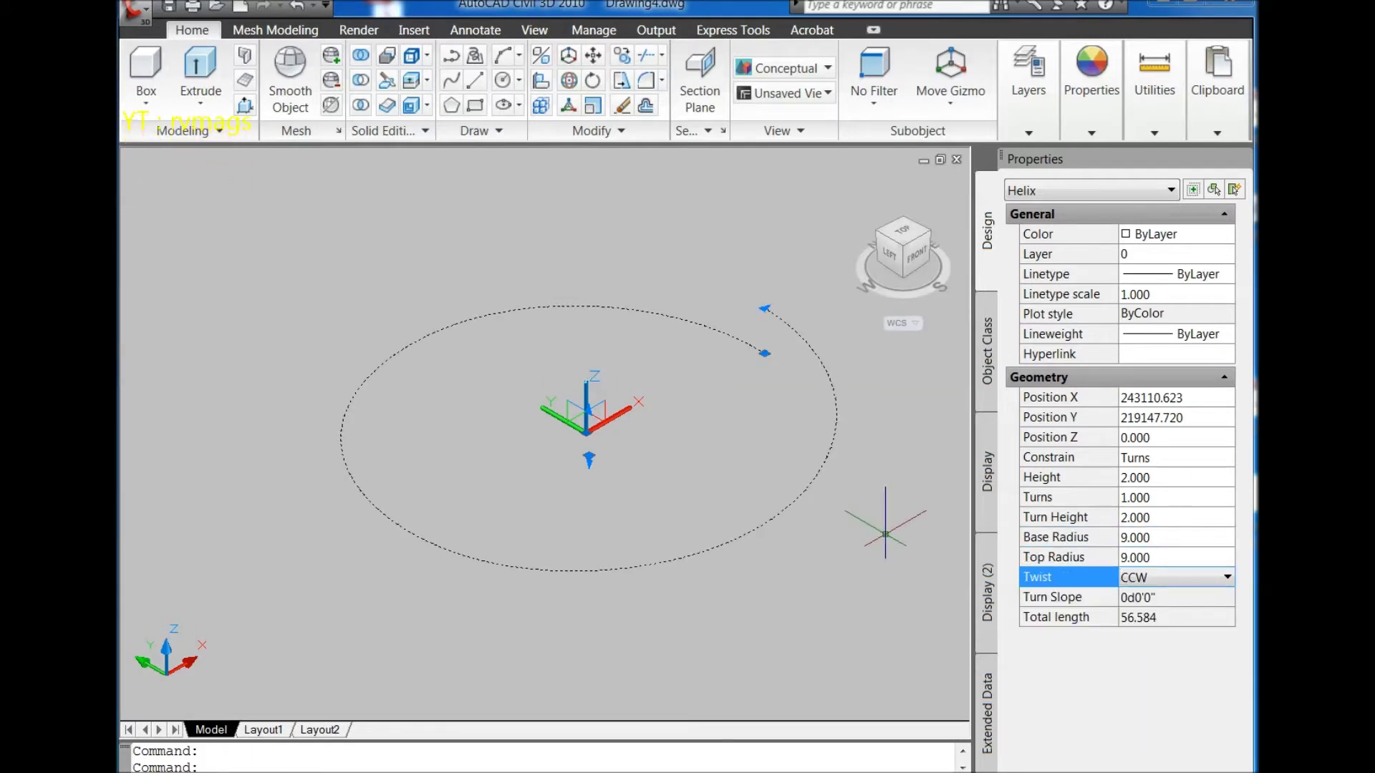
pyautogui.press('Escape')
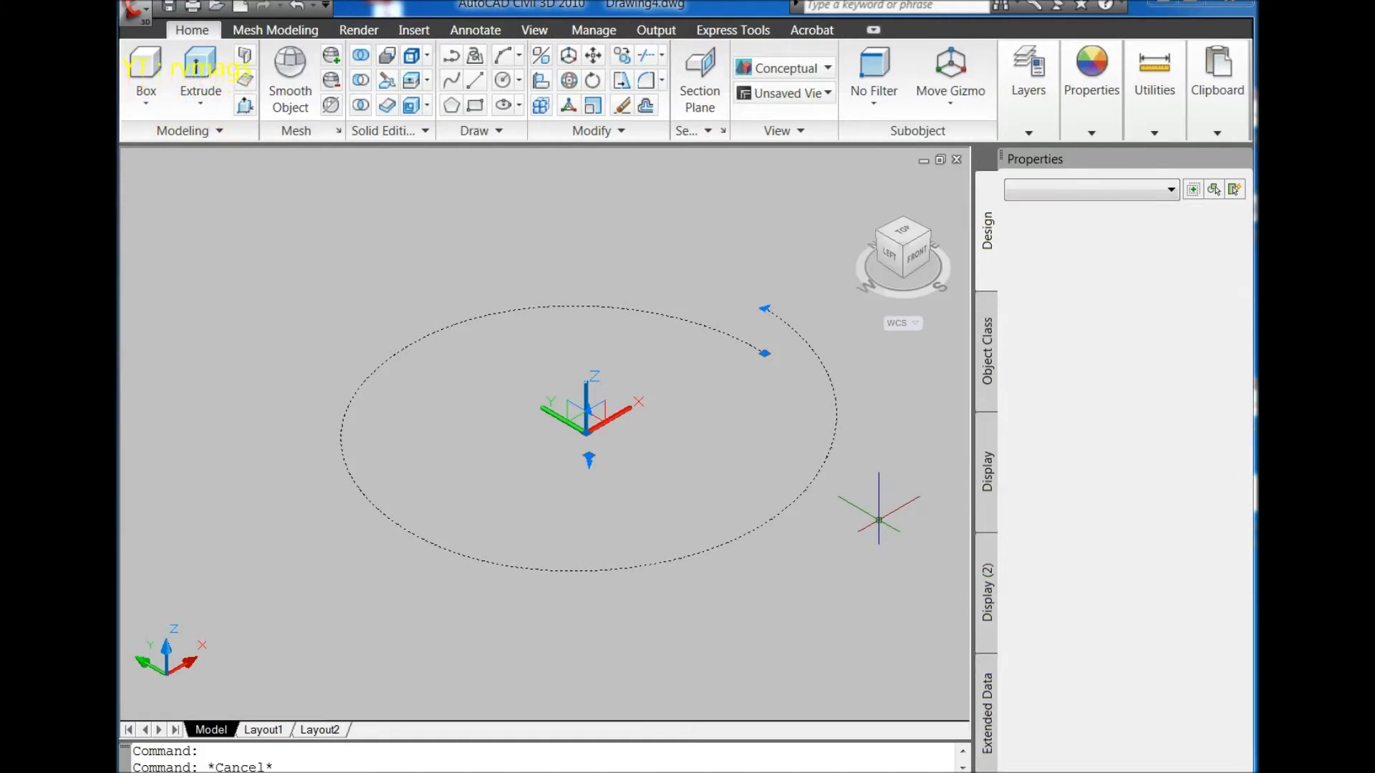
pyautogui.scroll(-5, 774, 530)
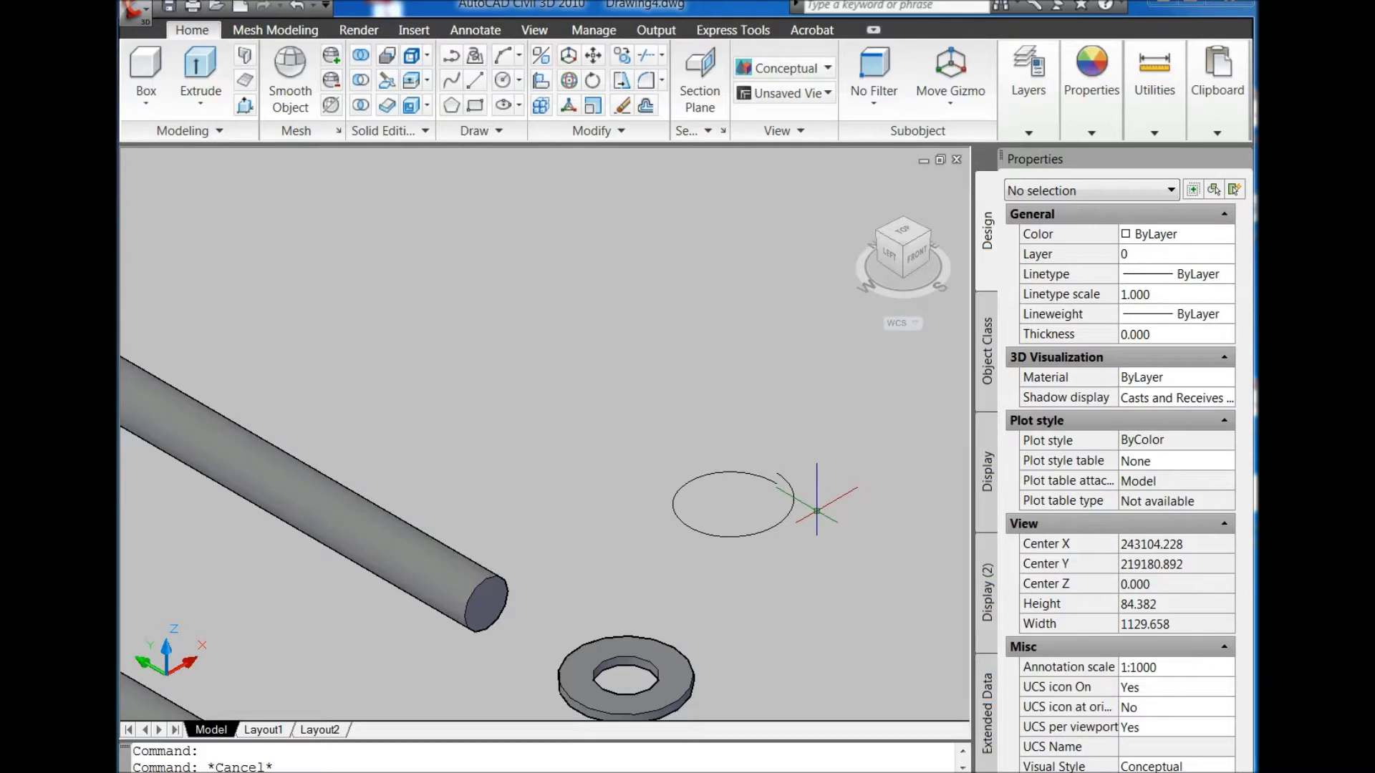
pyautogui.scroll(2, 816, 511)
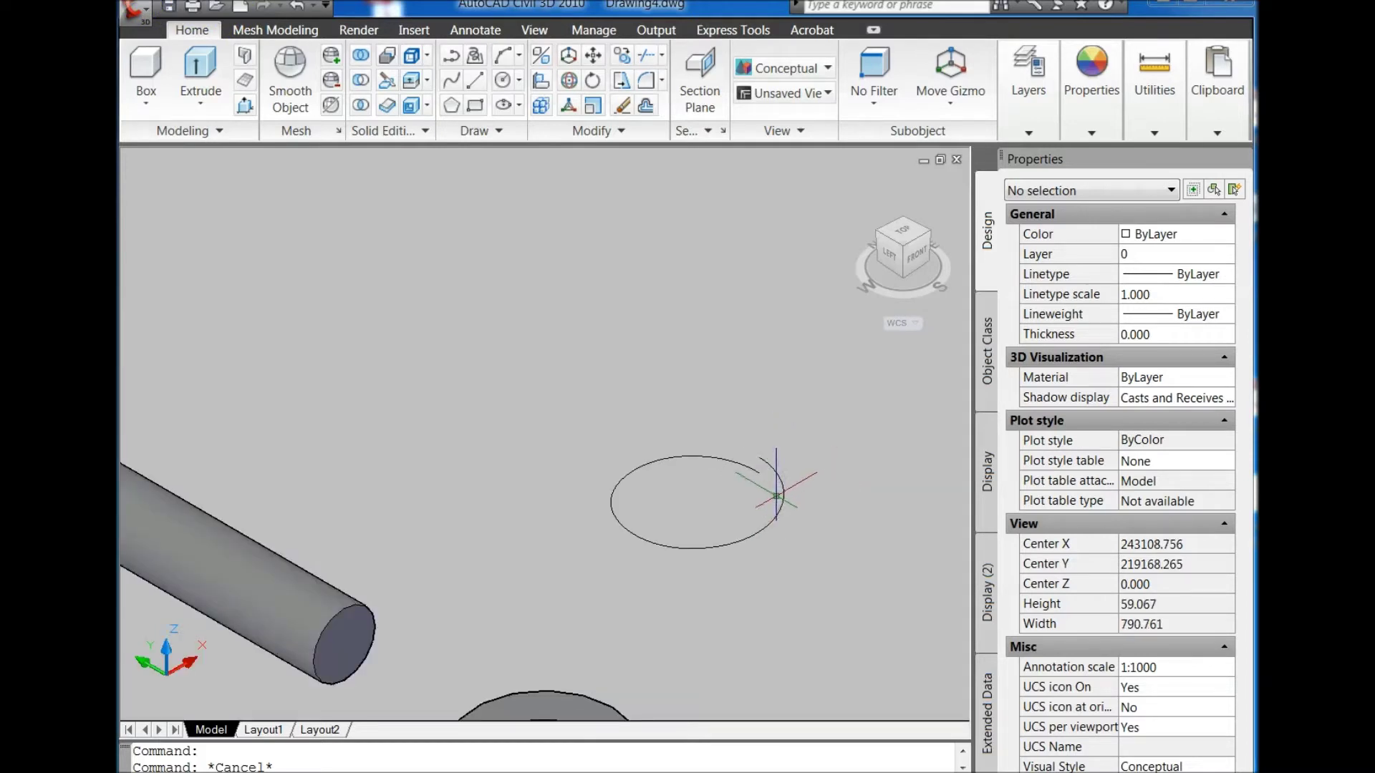
pyautogui.click(782, 491)
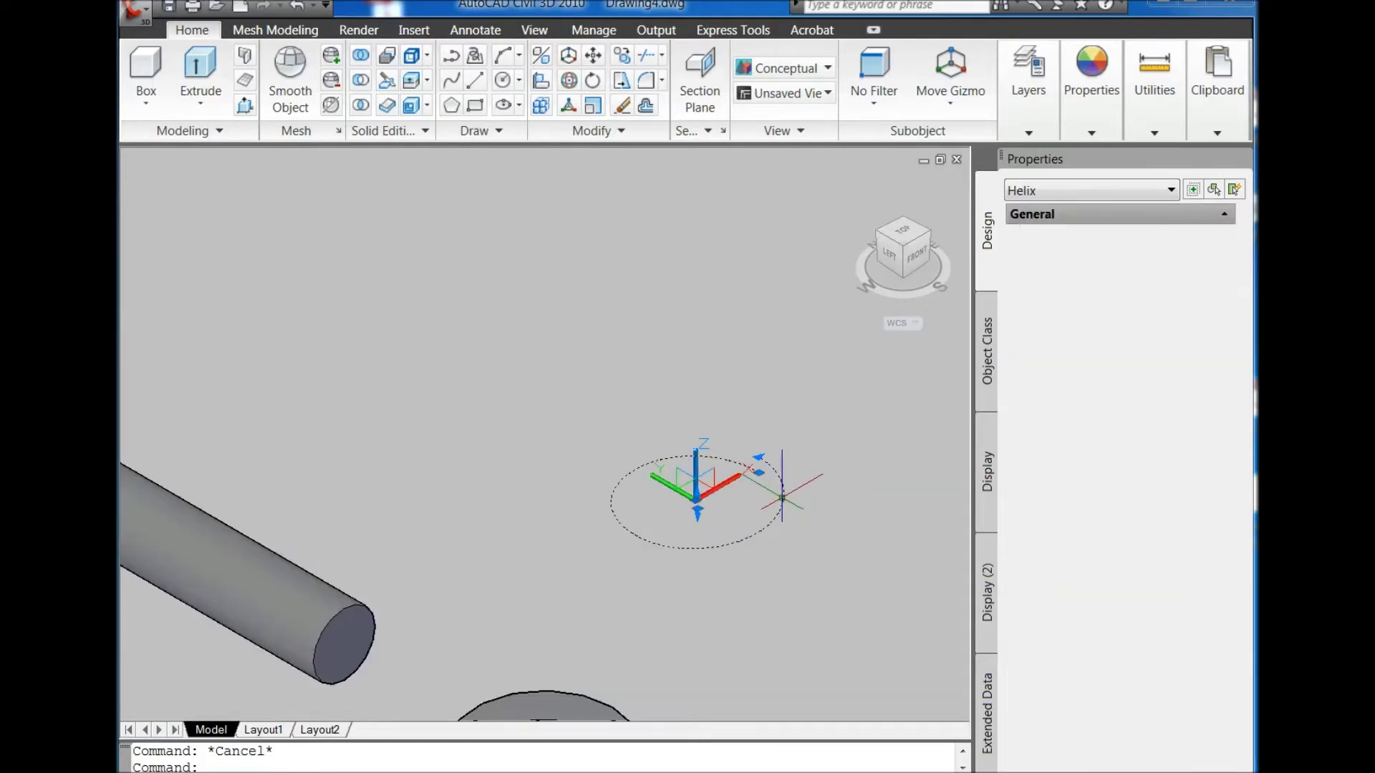
# Step: From the top view, draw a closed 1.8 by 6 polyline rectangle beside the helix
pyautogui.click(913, 239)
pyautogui.press('Escape')
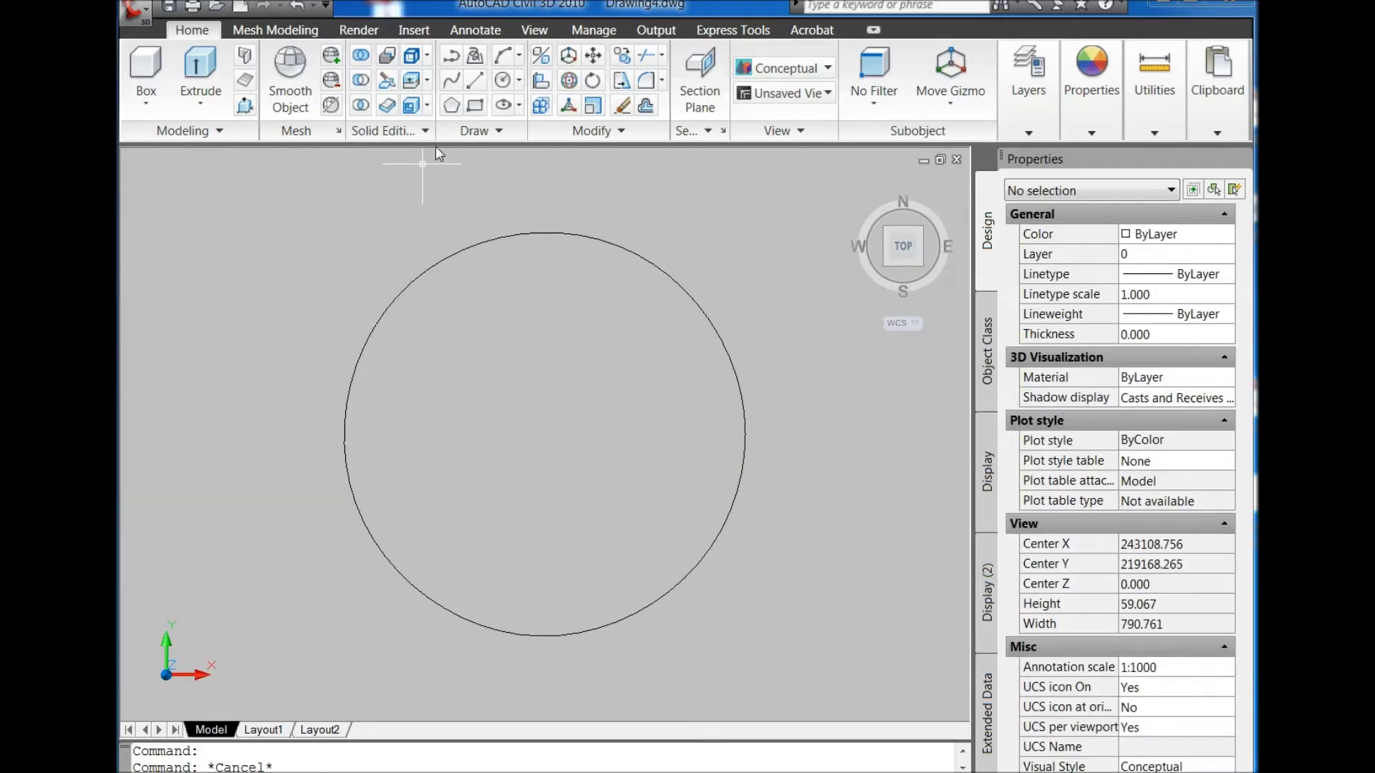
pyautogui.click(472, 79)
pyautogui.scroll(-1, 329, 427)
pyautogui.scroll(-1, 329, 427)
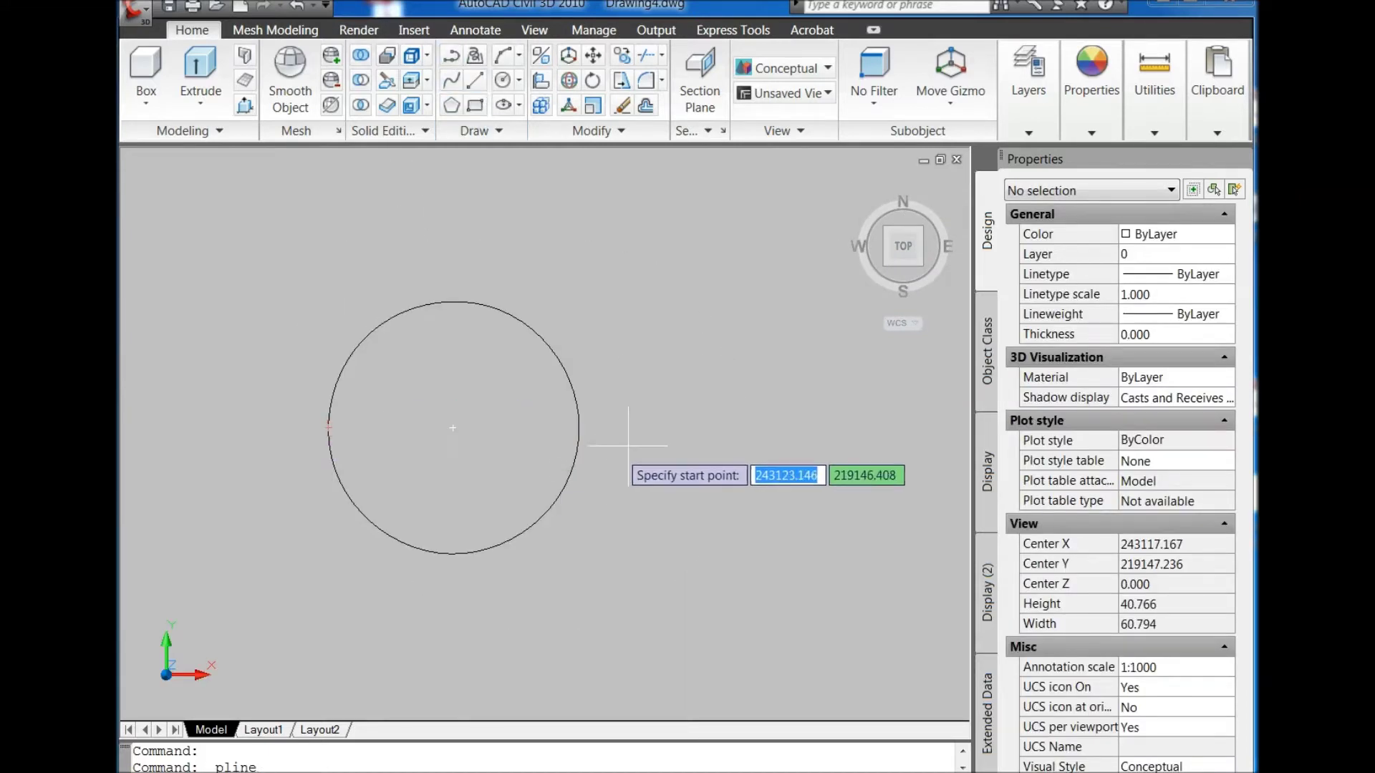
pyautogui.click(636, 441)
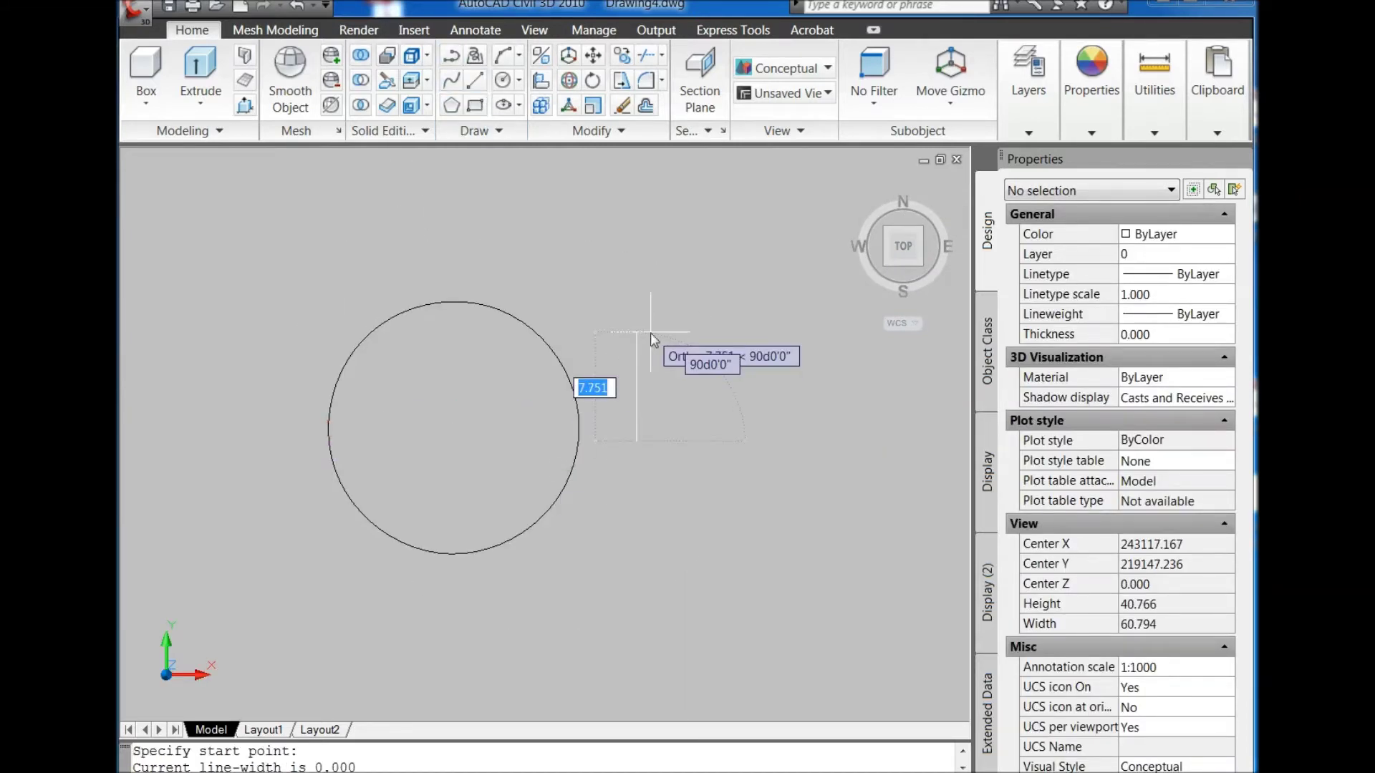
pyautogui.press('Return')
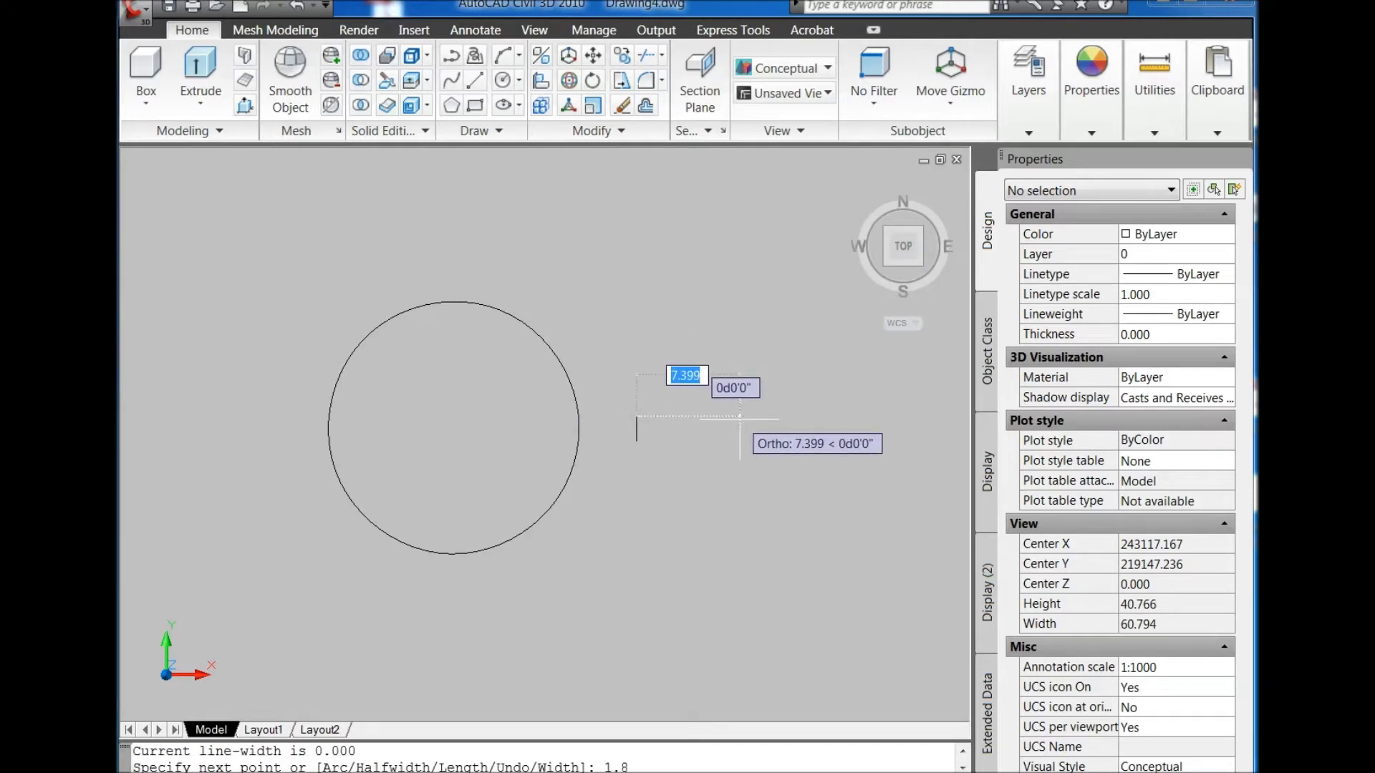
pyautogui.press('Return')
pyautogui.write('1.8')
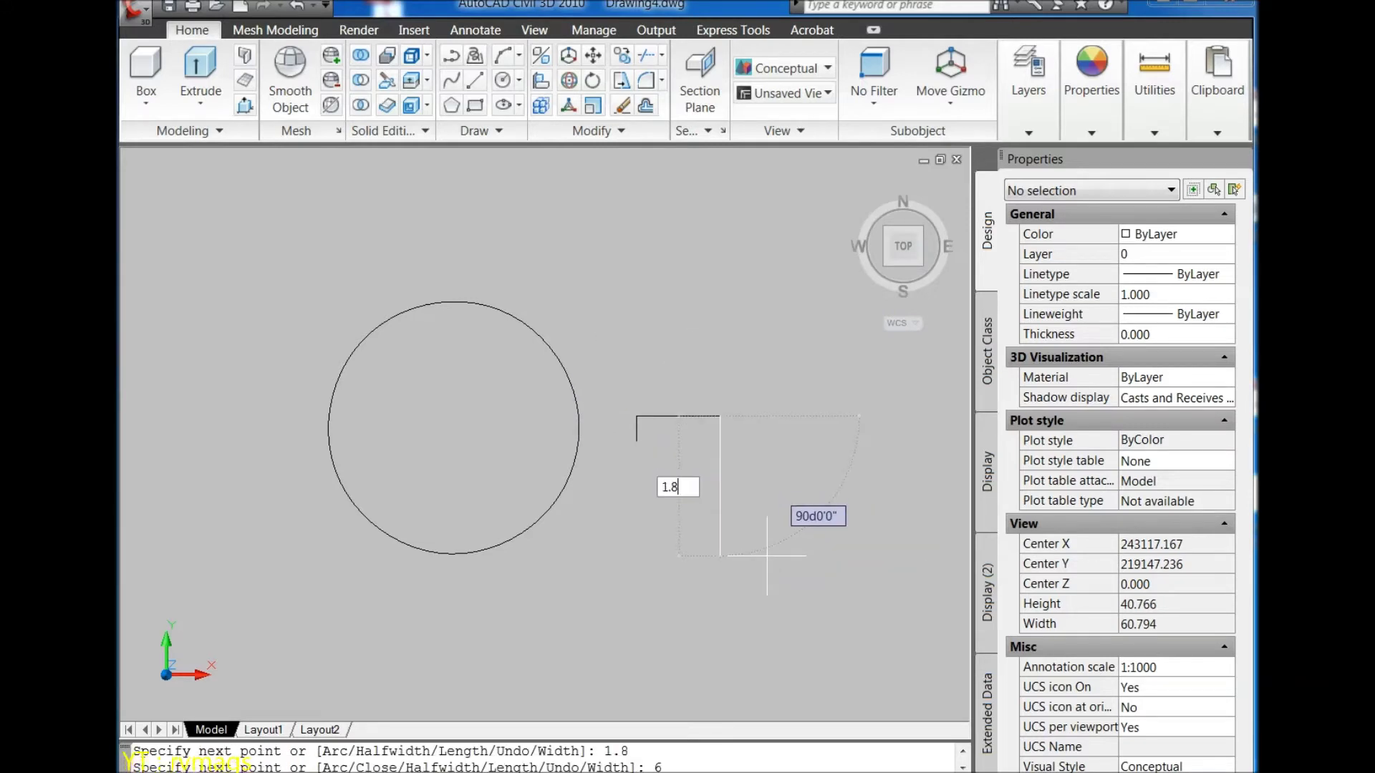
pyautogui.press('Return')
pyautogui.write('c')
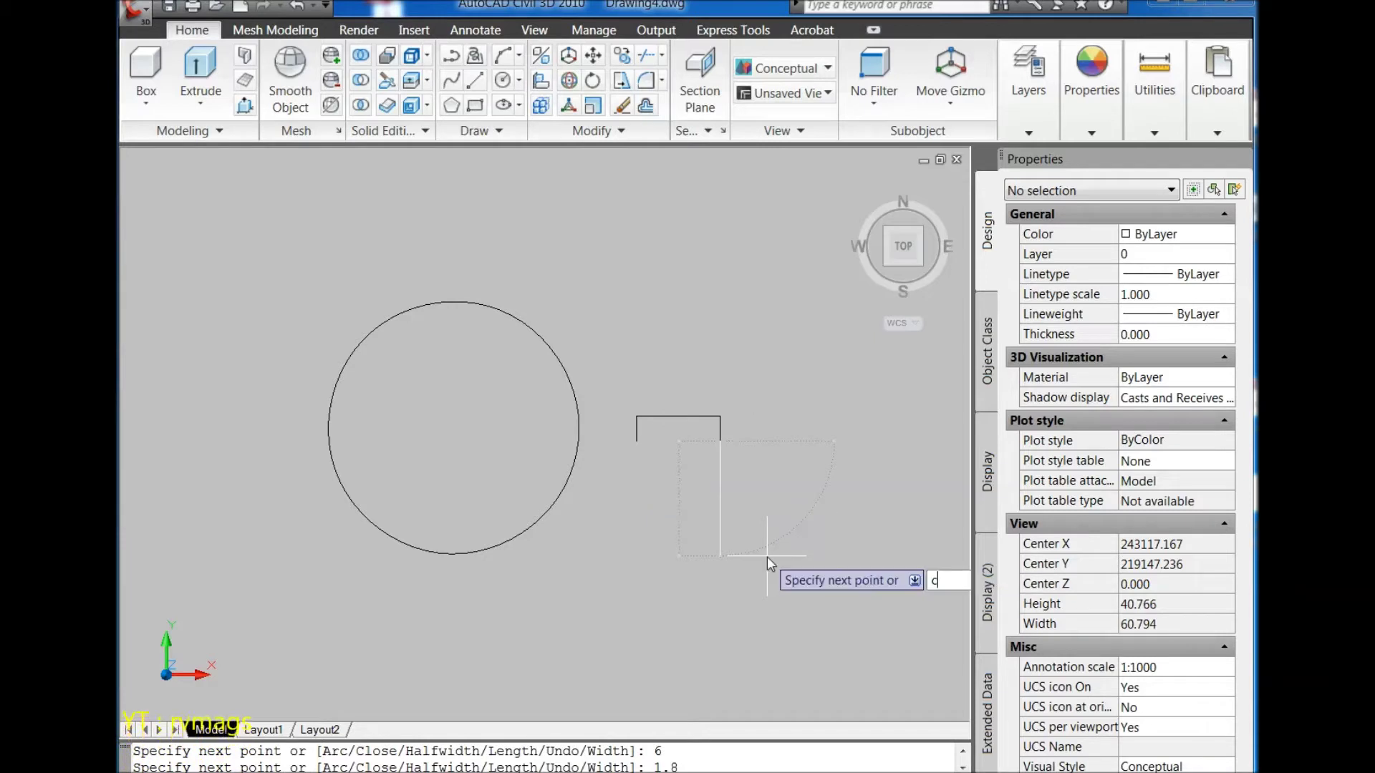
pyautogui.press('Return')
# Step: Rotate the rectangle upright with 3DROTATE and move it to the helix start
pyautogui.click(774, 509)
pyautogui.click(618, 432)
pyautogui.moveTo(904, 292)
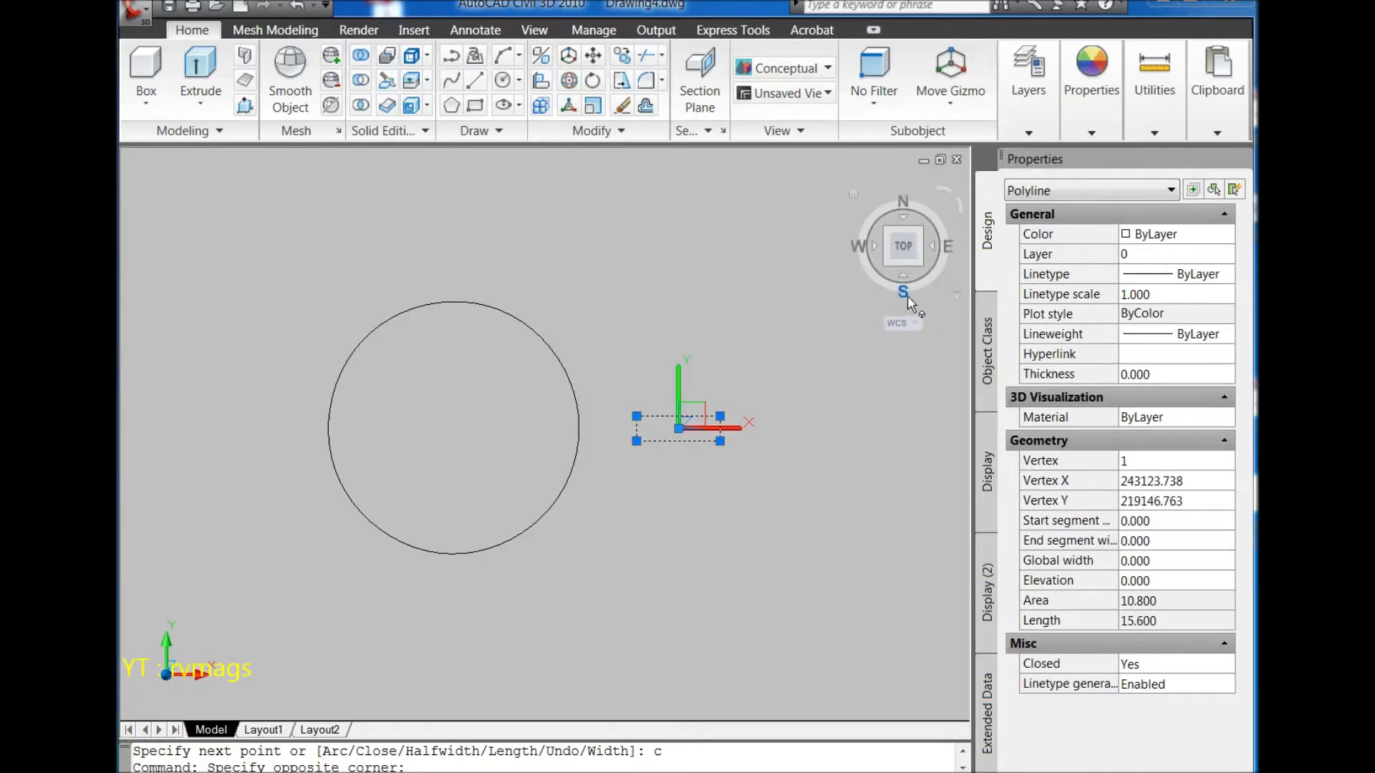
pyautogui.click(919, 267)
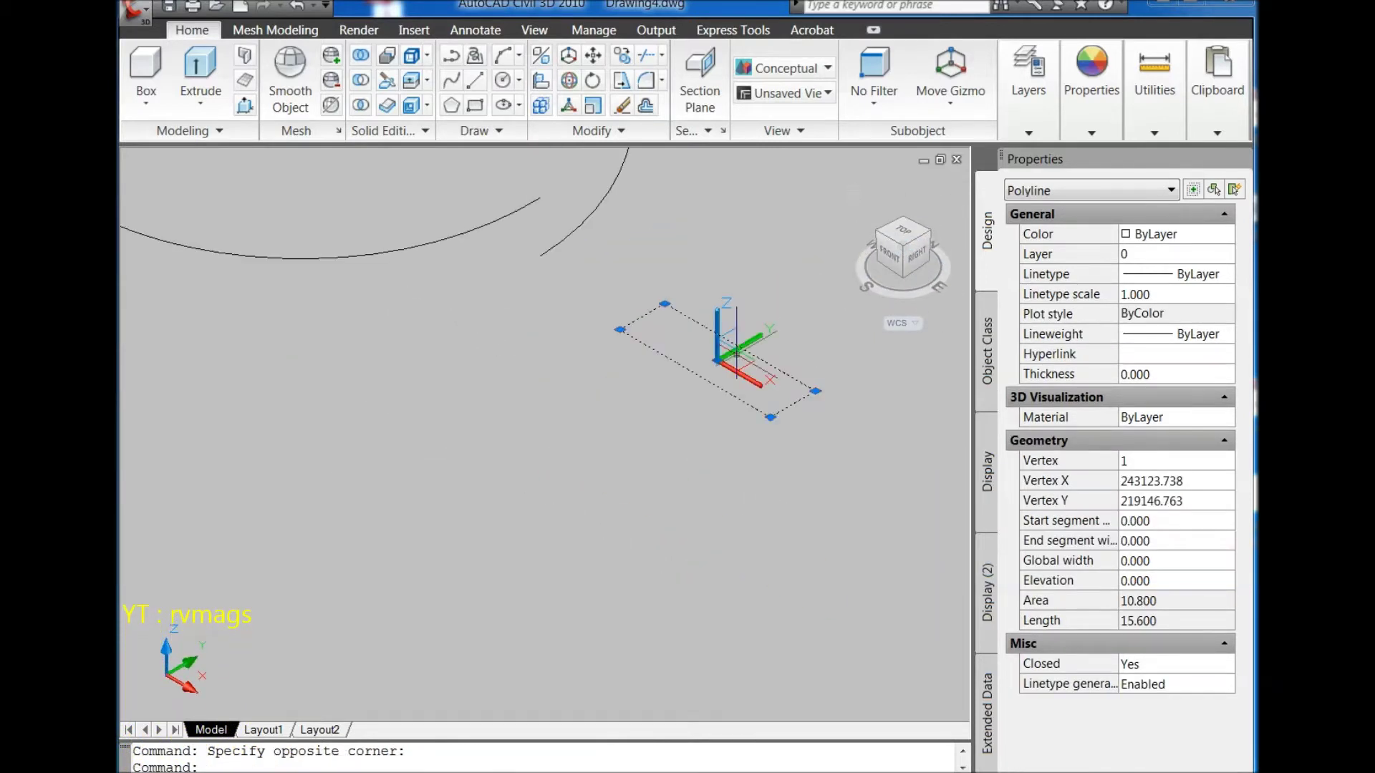
pyautogui.click(569, 81)
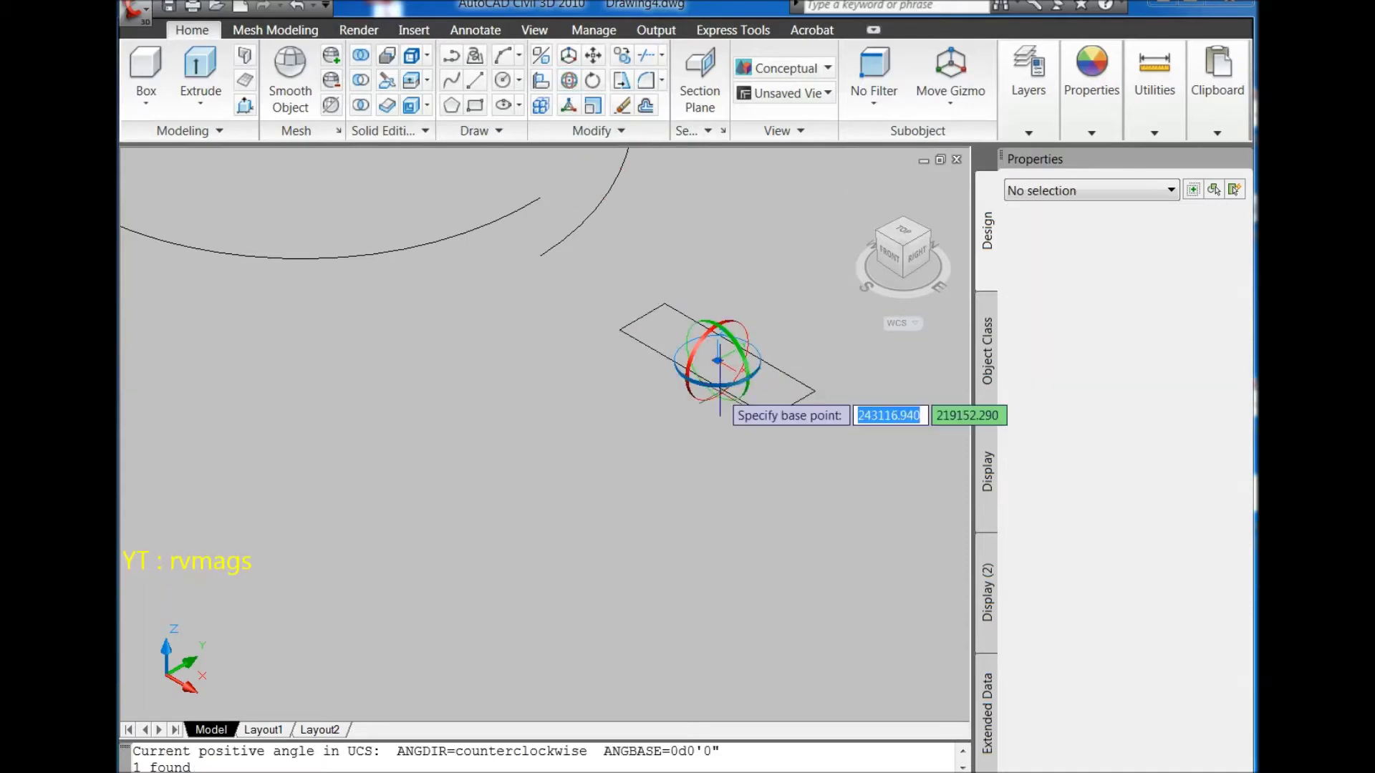
pyautogui.click(694, 362)
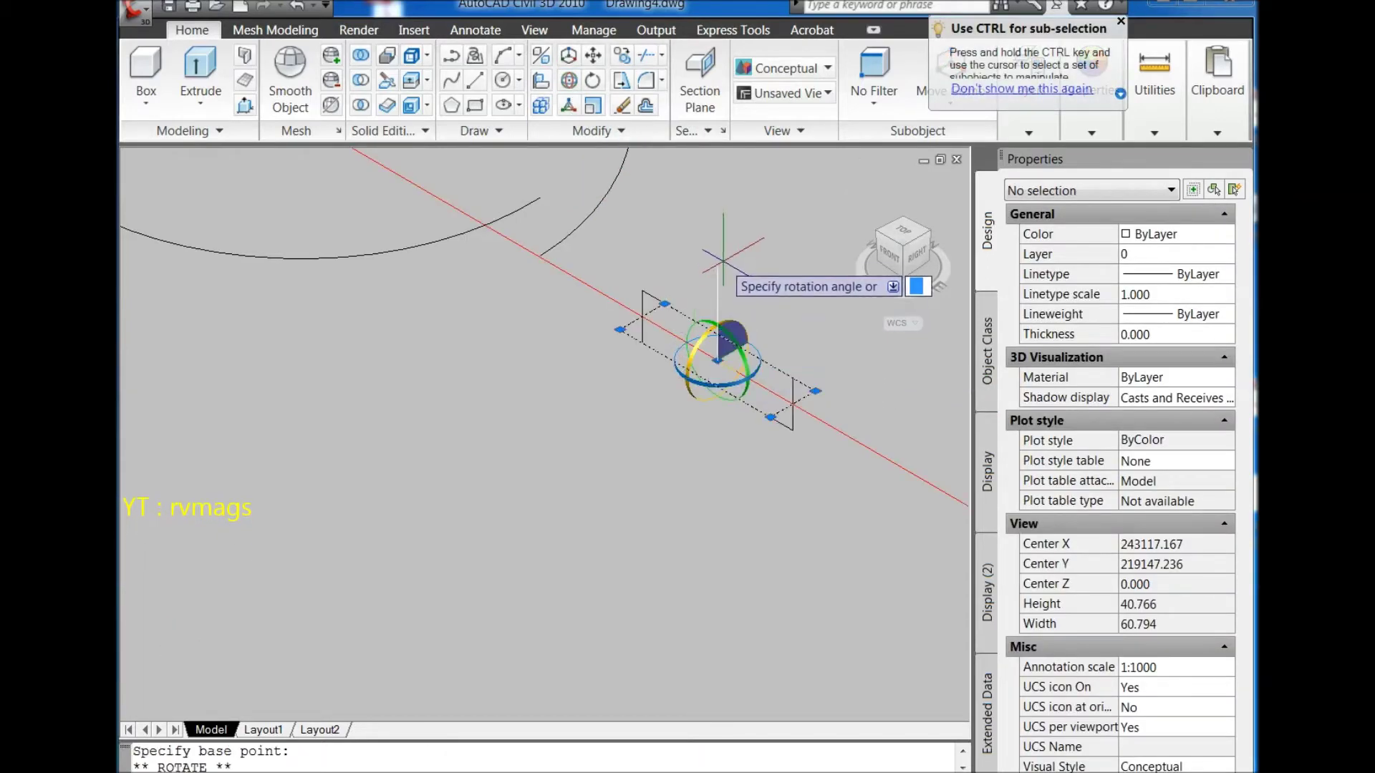
pyautogui.click(596, 65)
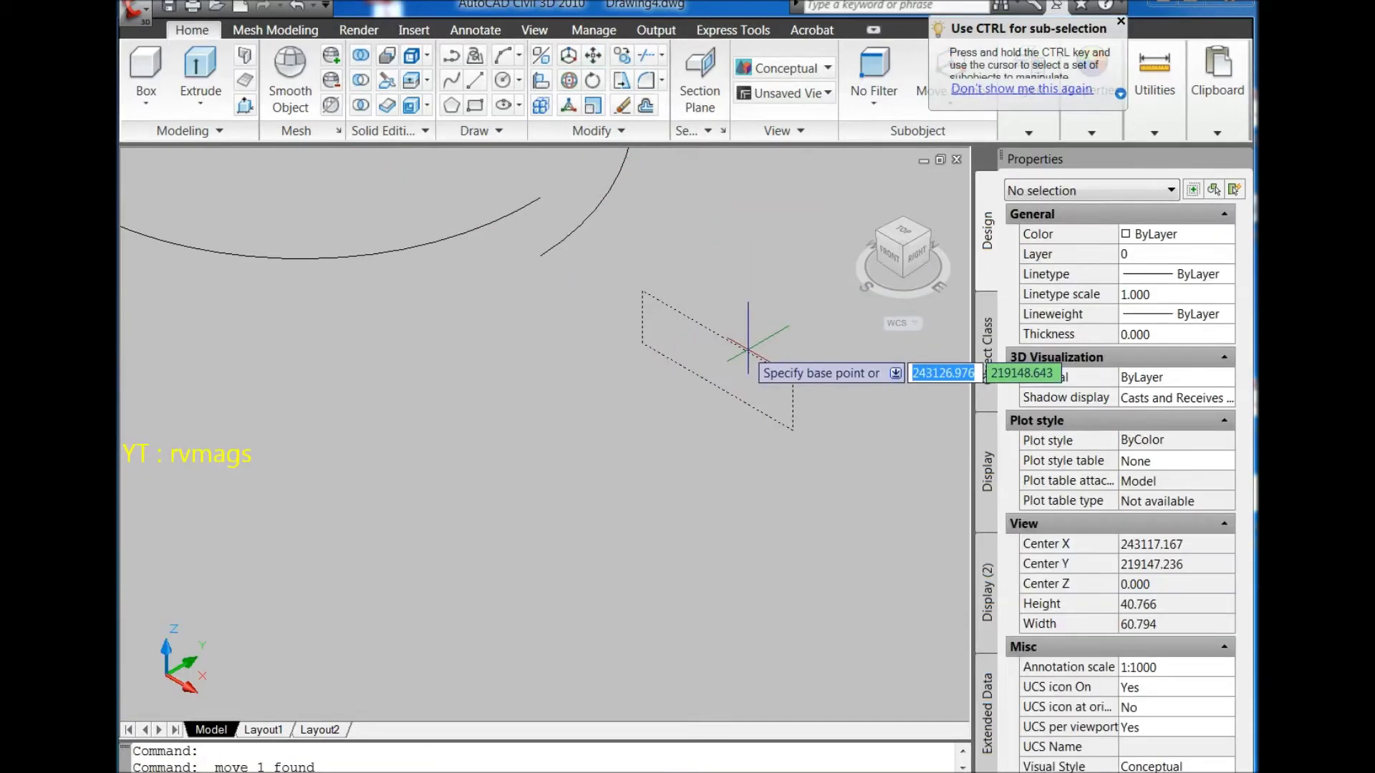
pyautogui.click(685, 347)
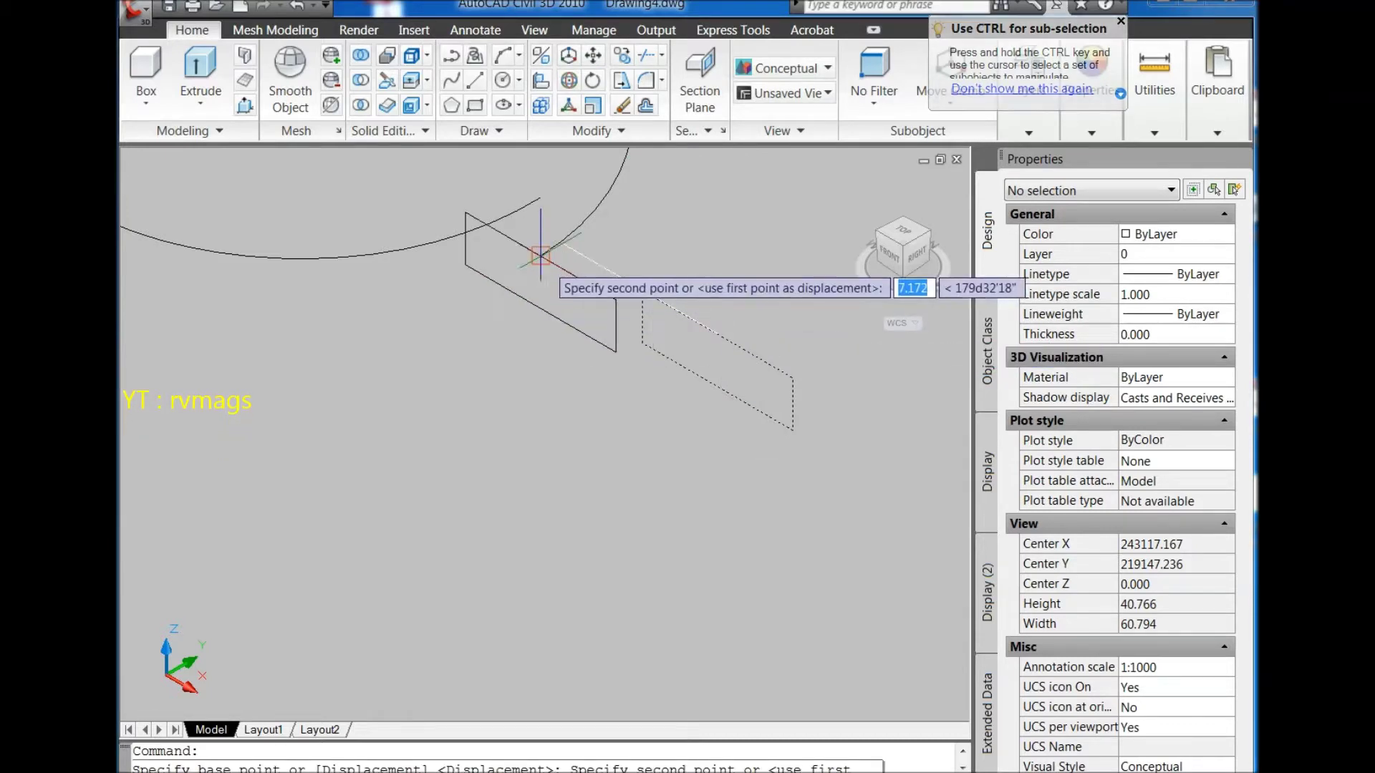
pyautogui.scroll(-2, 548, 272)
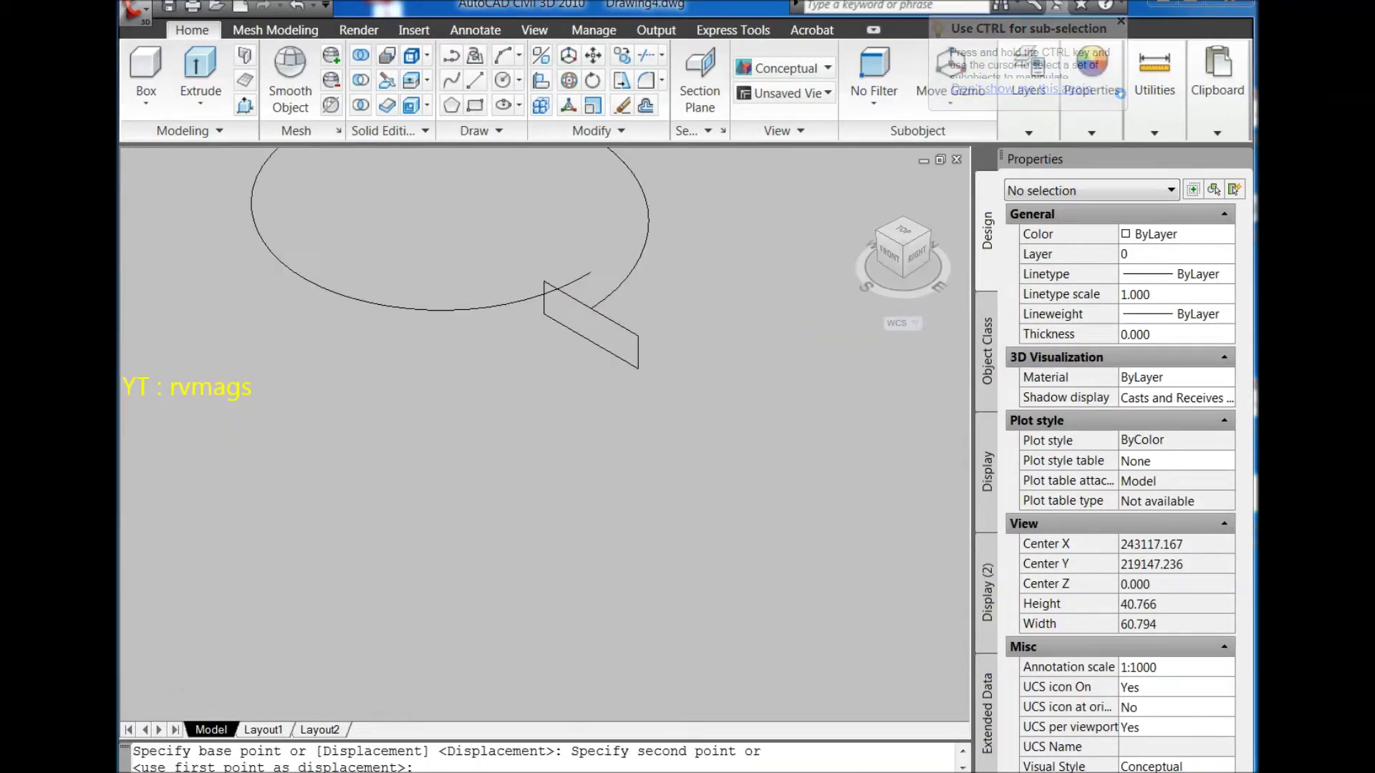
# Step: Sweep the upright rectangle along the helix path to make the washer solid
pyautogui.click(200, 100)
pyautogui.click(197, 255)
pyautogui.scroll(-3, 474, 423)
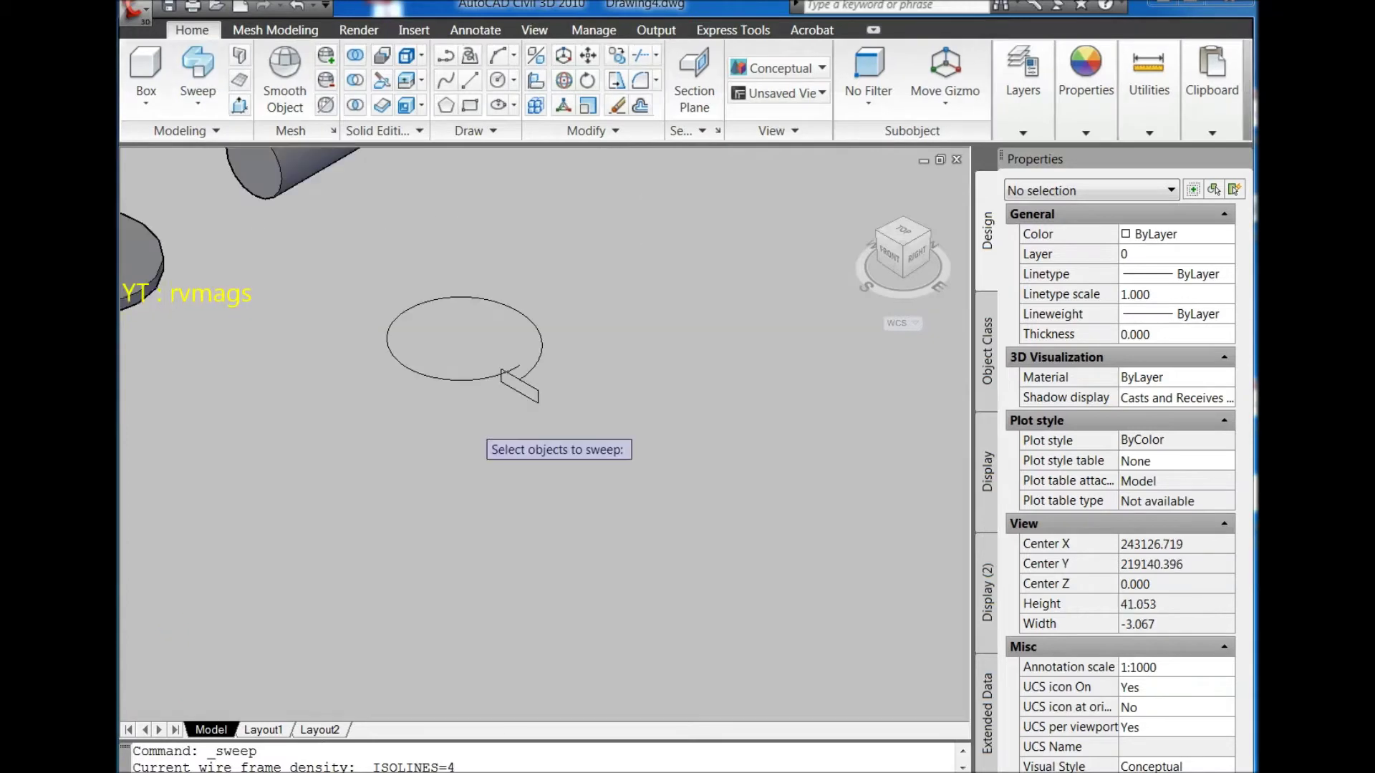
pyautogui.click(530, 394)
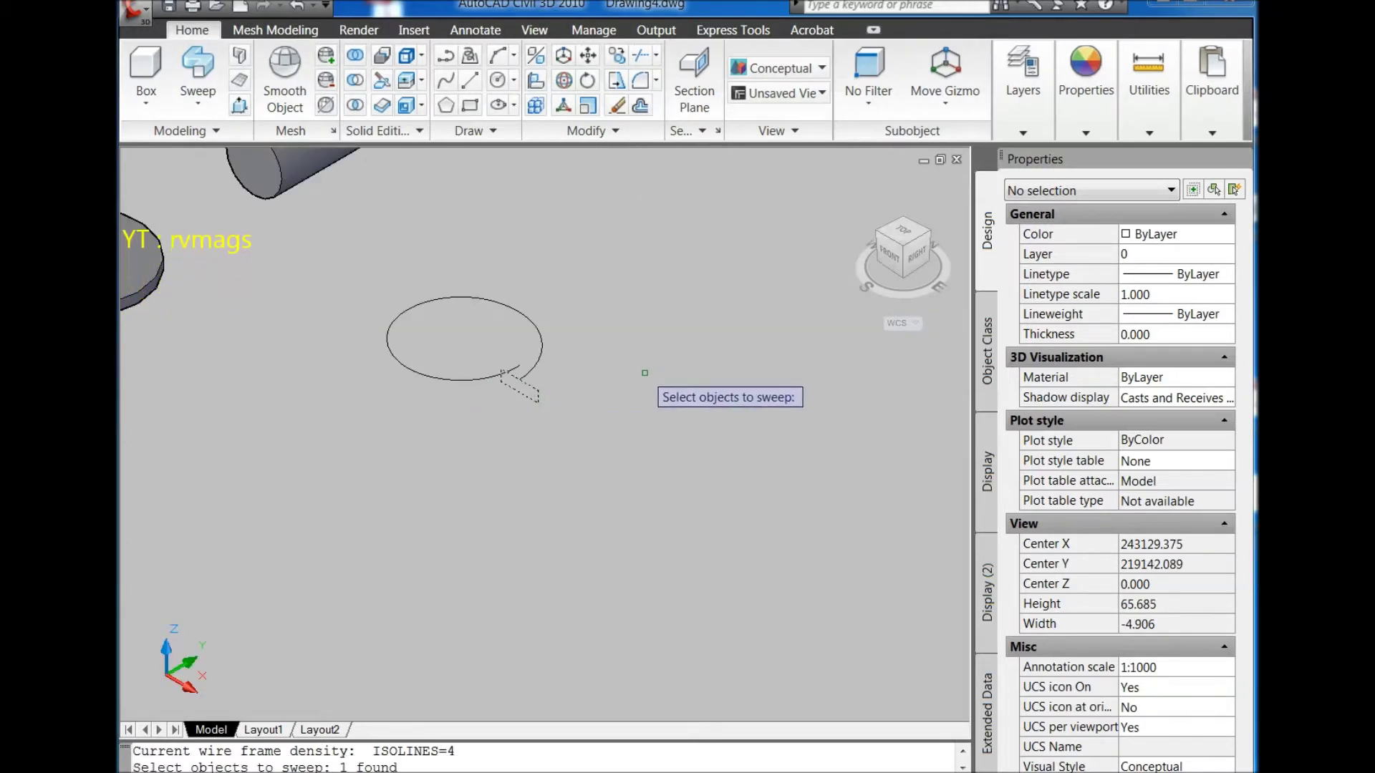
pyautogui.press('Return')
pyautogui.click(543, 354)
pyautogui.press('Return')
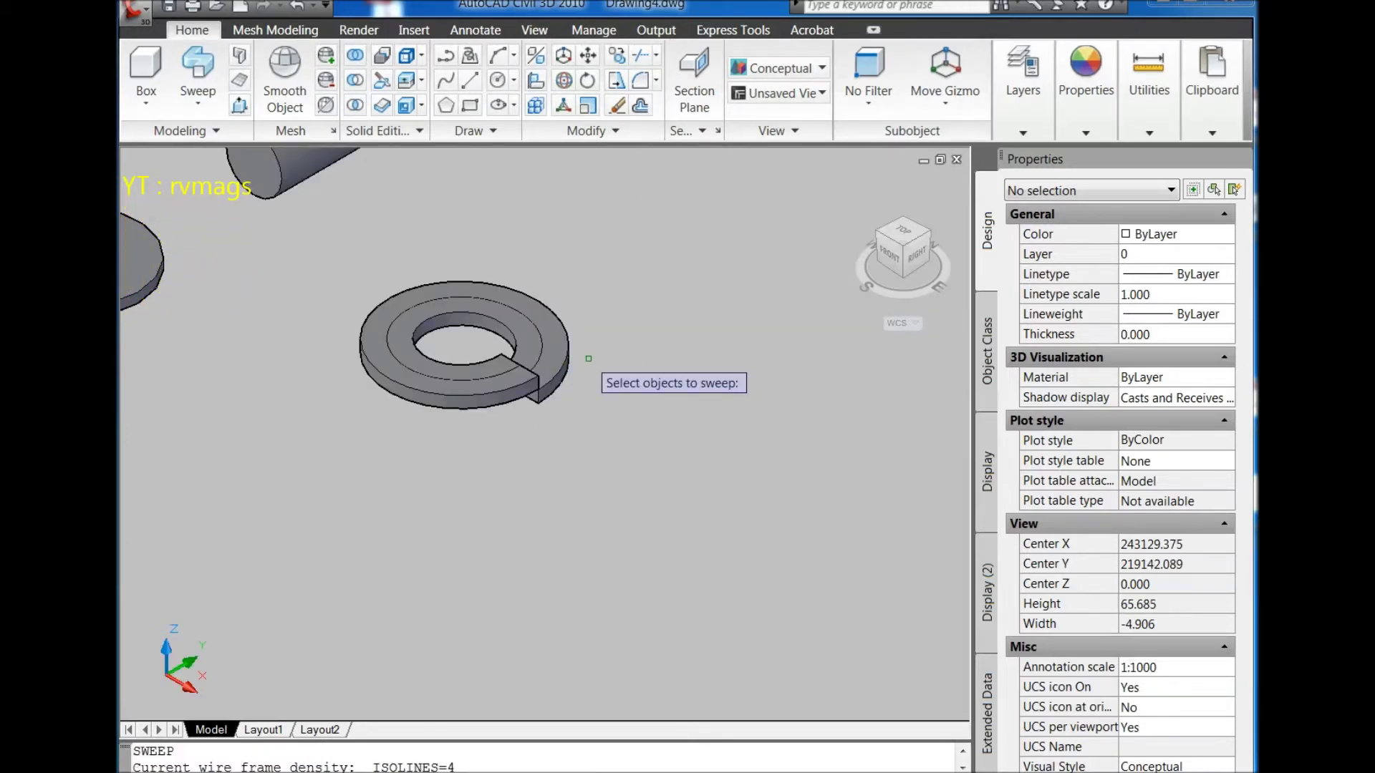
pyautogui.click(609, 342)
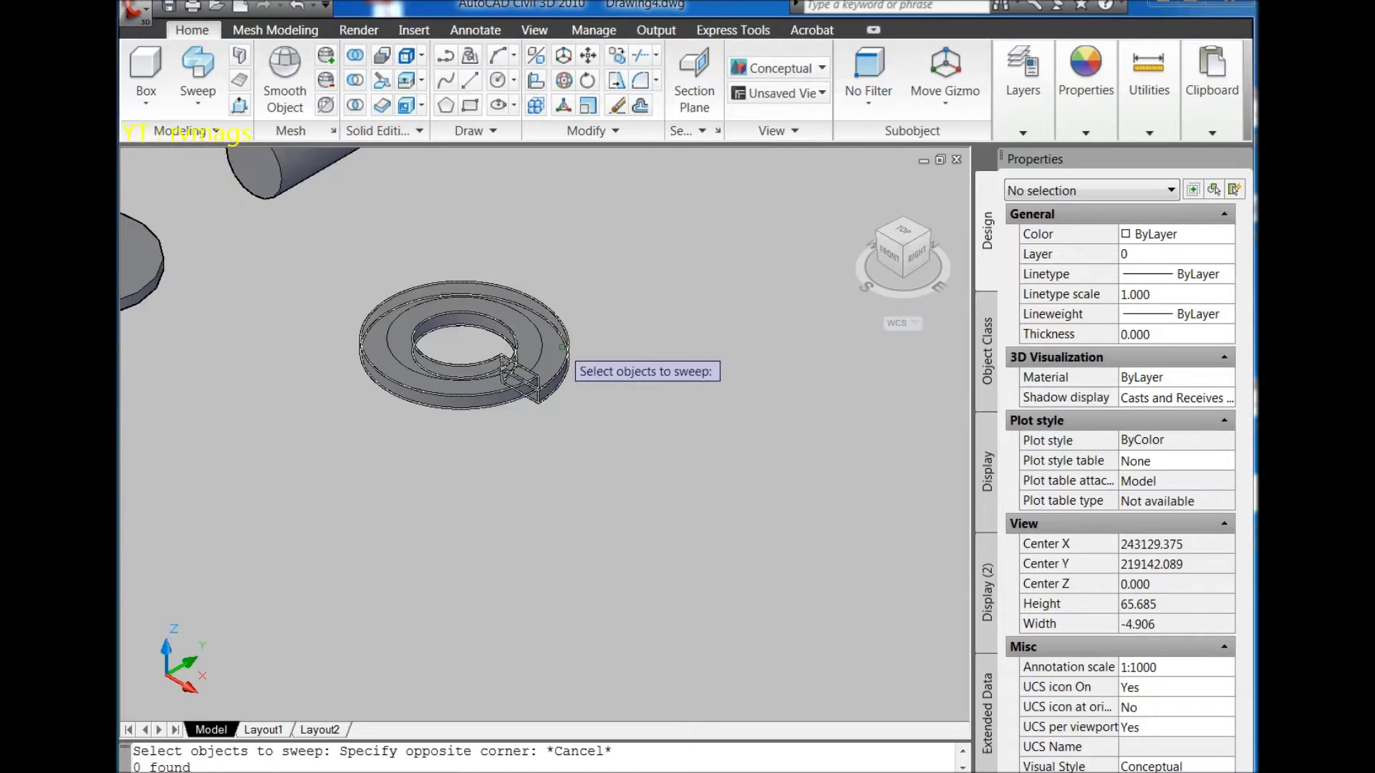
pyautogui.press('Escape')
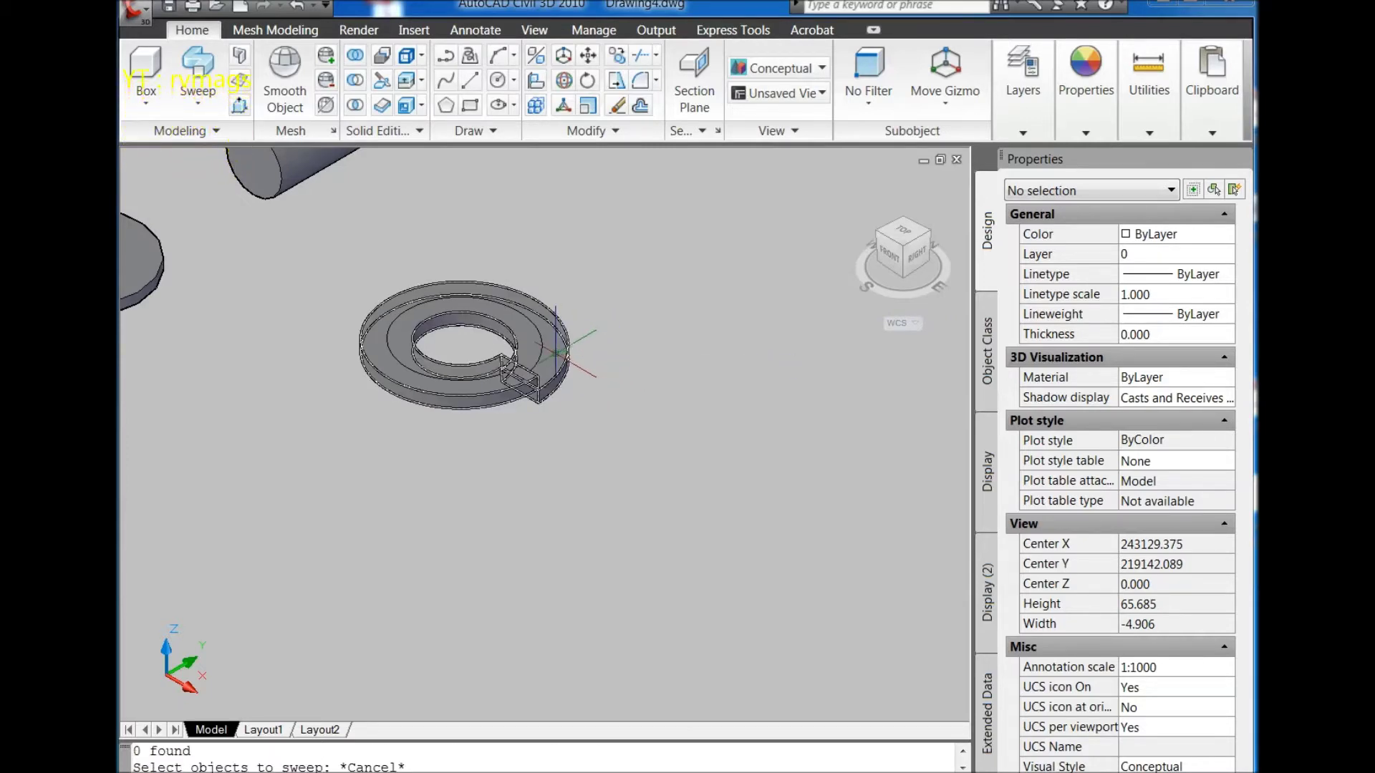
# Step: Inspect the washer from the top, then return to an isometric view of all parts
pyautogui.click(555, 358)
pyautogui.moveTo(904, 247); pyautogui.dragTo(824, 299)
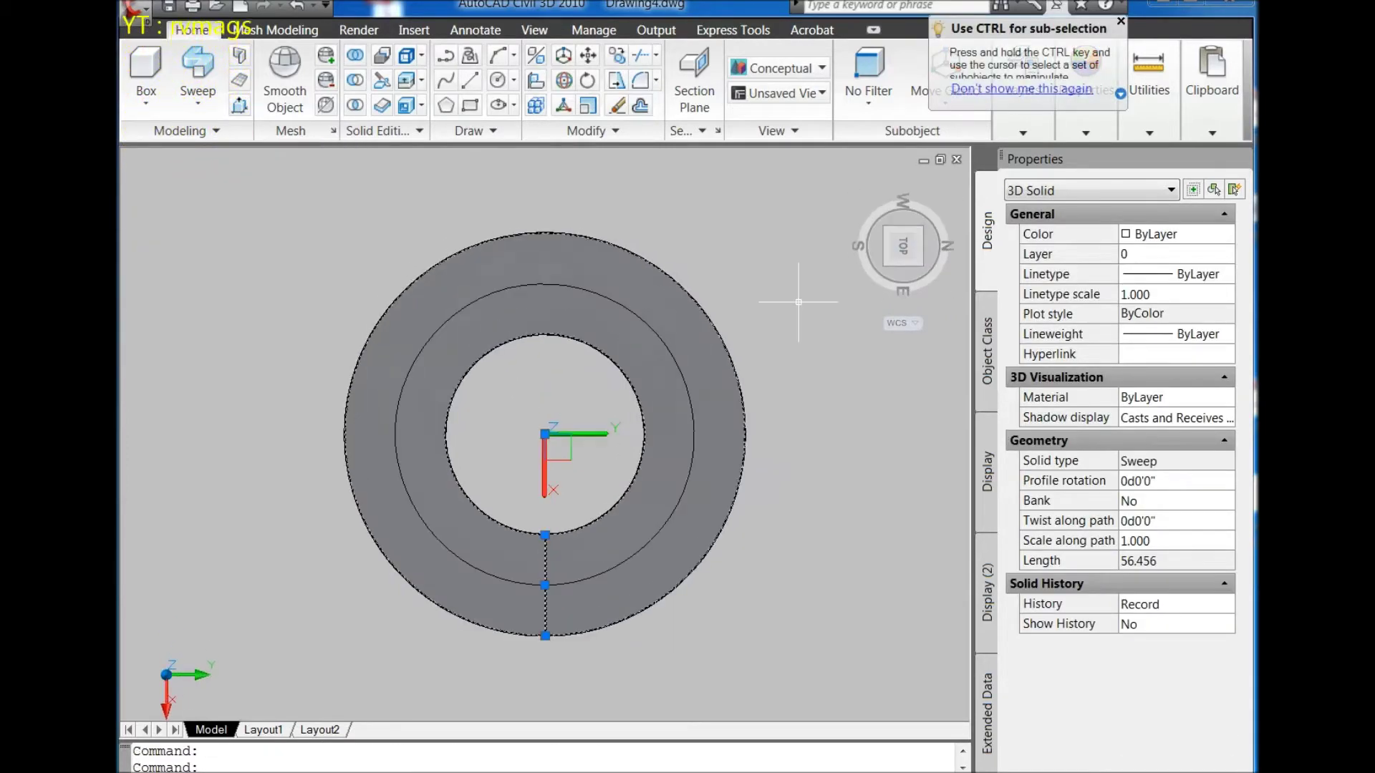
pyautogui.click(947, 191)
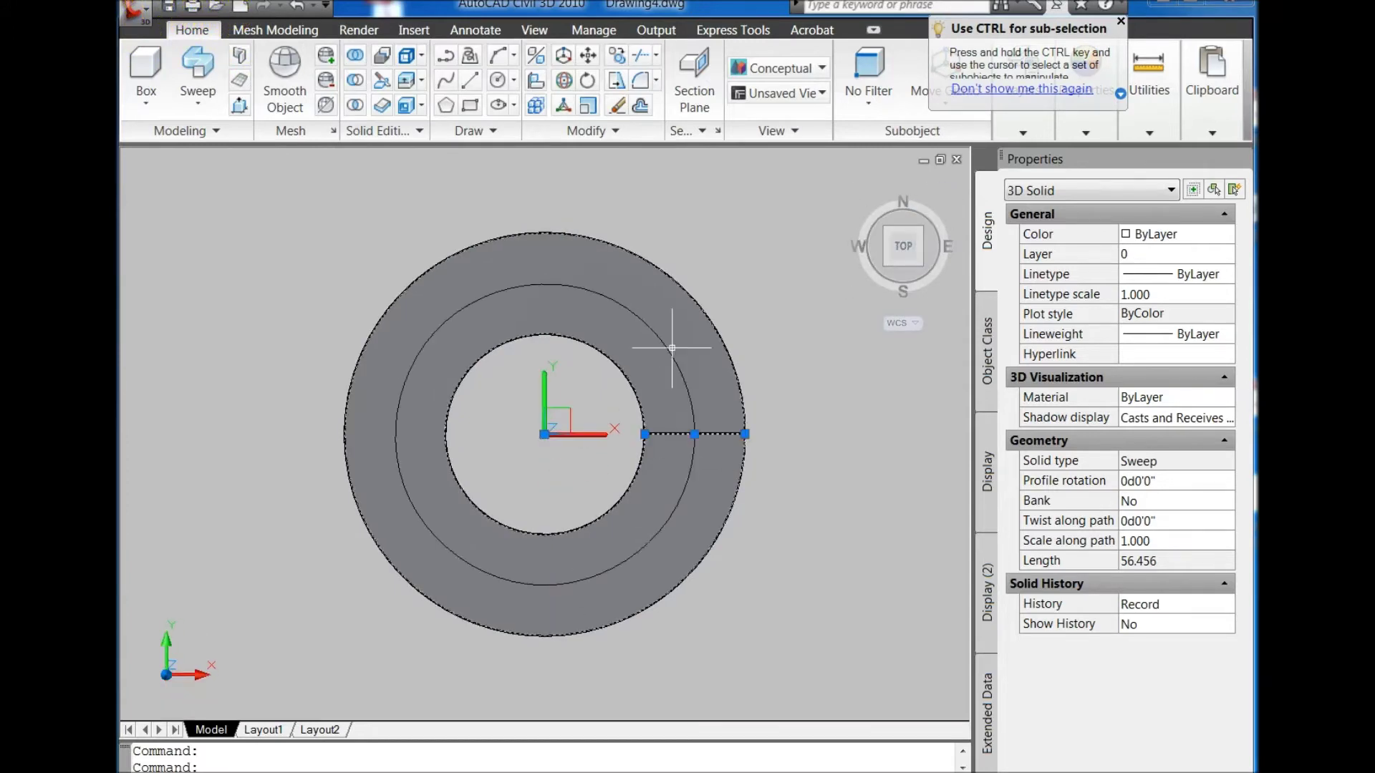
pyautogui.scroll(-5, 660, 372)
pyautogui.press('Escape')
pyautogui.scroll(-2, 625, 403)
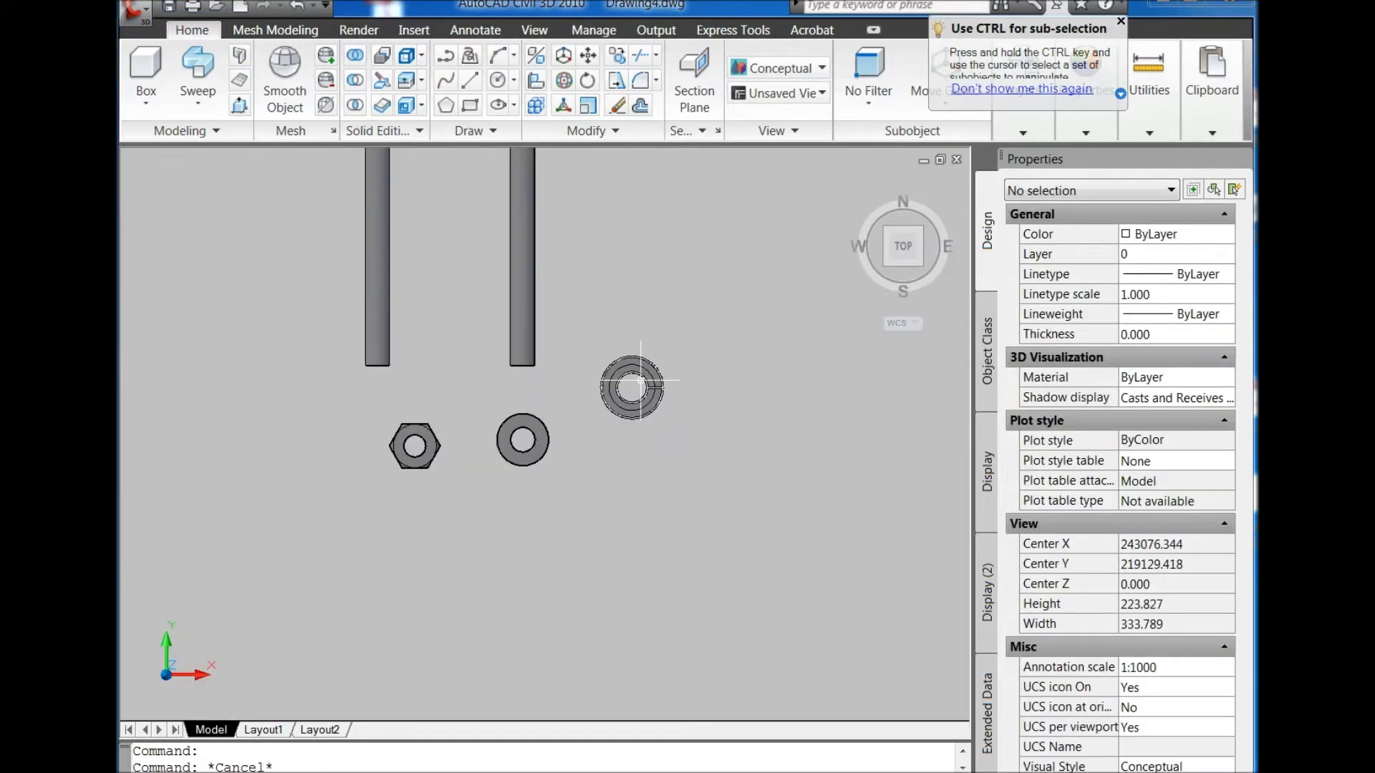
pyautogui.click(887, 265)
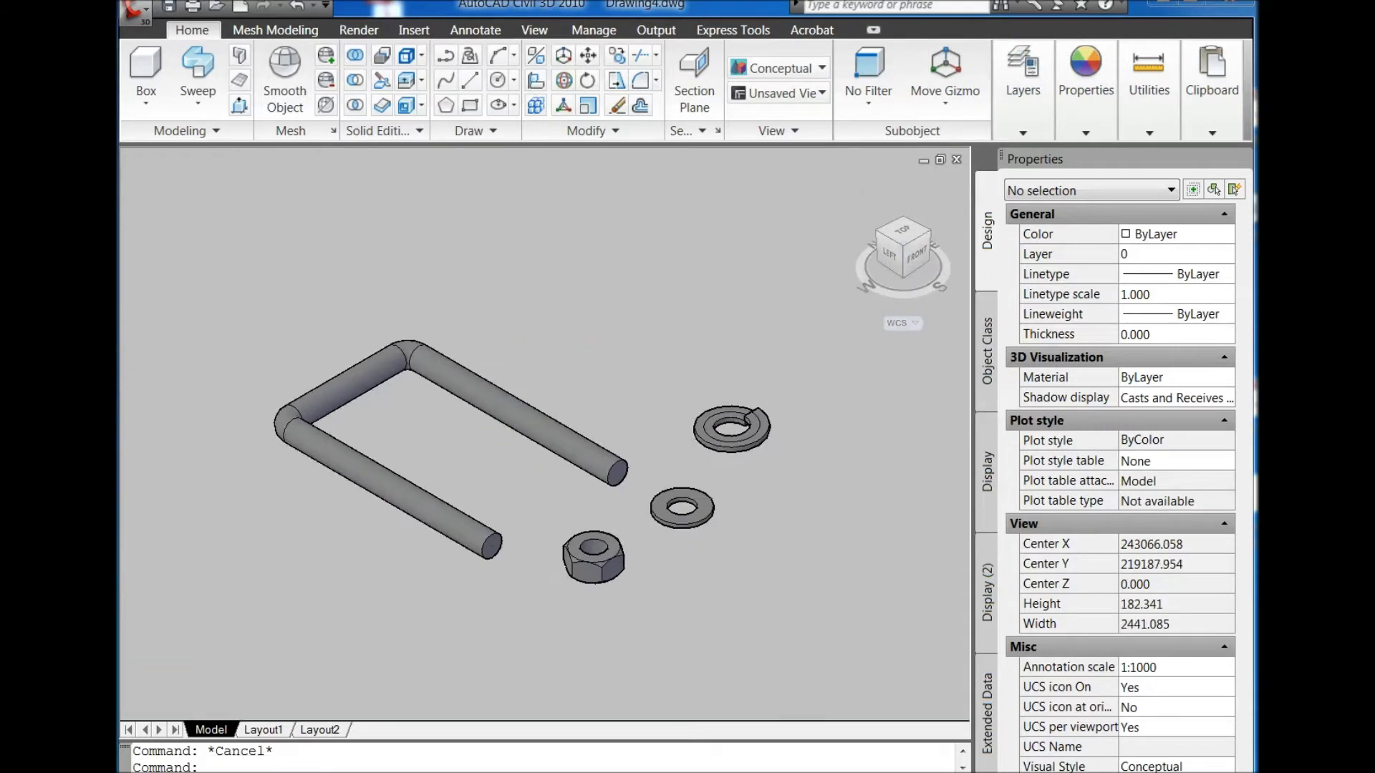
# Step: Draw a helix of diameter 9 and height 10 beside the washers
pyautogui.click(470, 134)
pyautogui.click(448, 143)
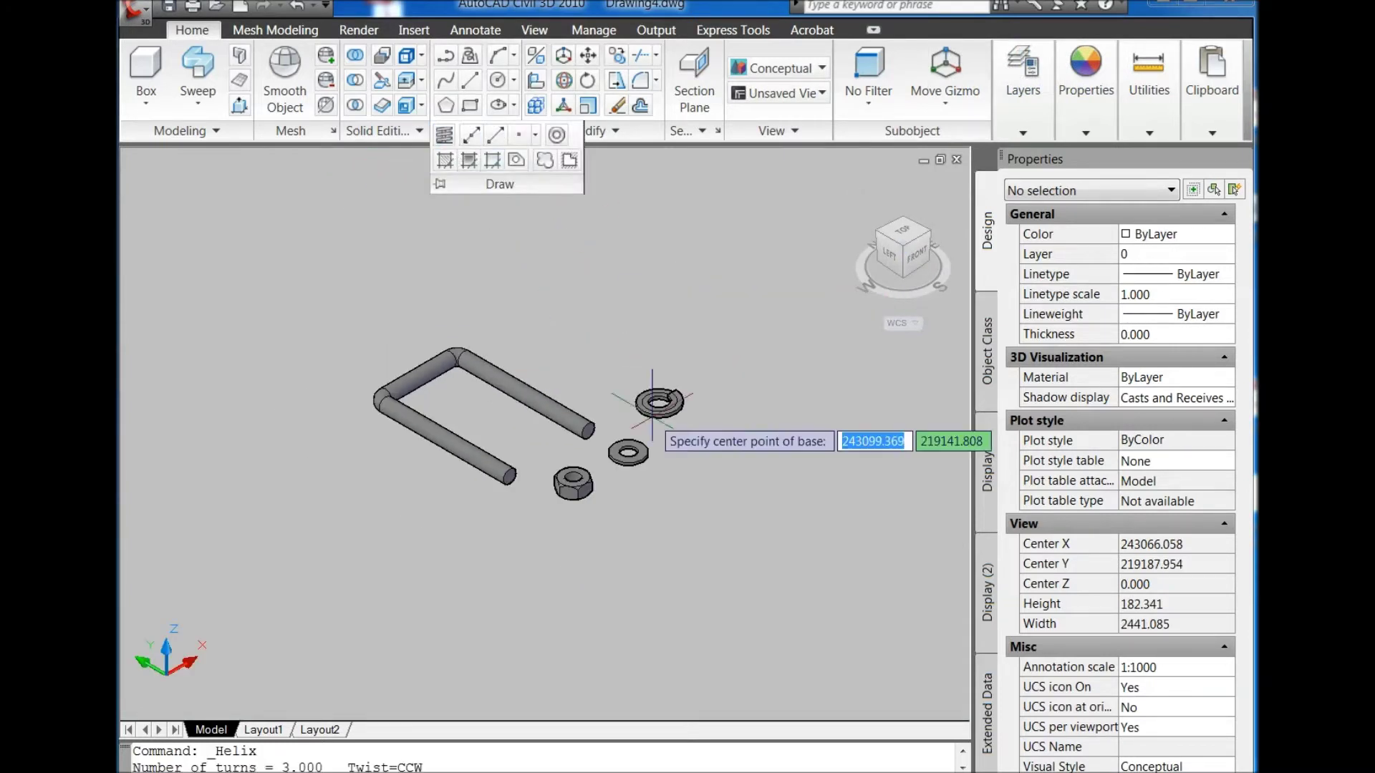
pyautogui.click(722, 495)
pyautogui.write('d')
pyautogui.press('Return')
pyautogui.write('9')
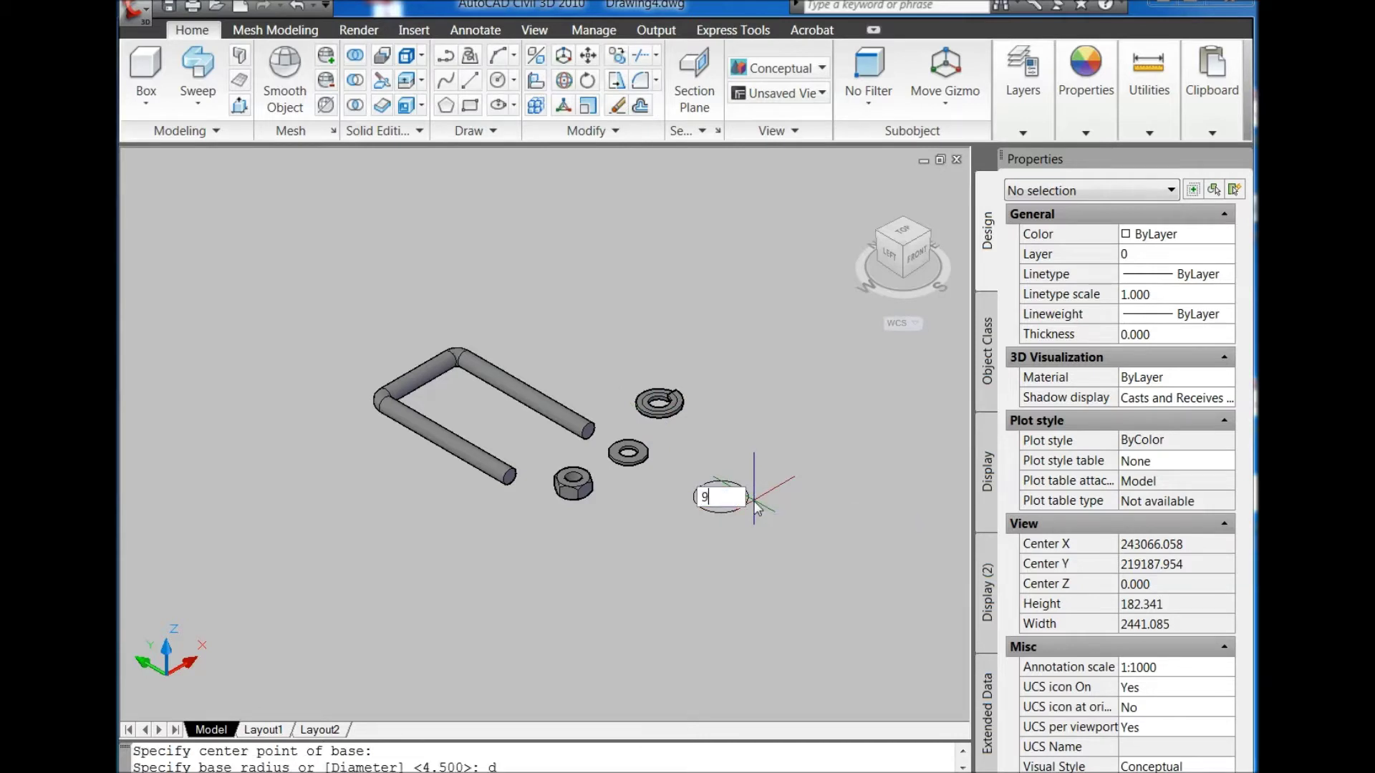
pyautogui.press('Return')
pyautogui.write('d')
pyautogui.press('Return')
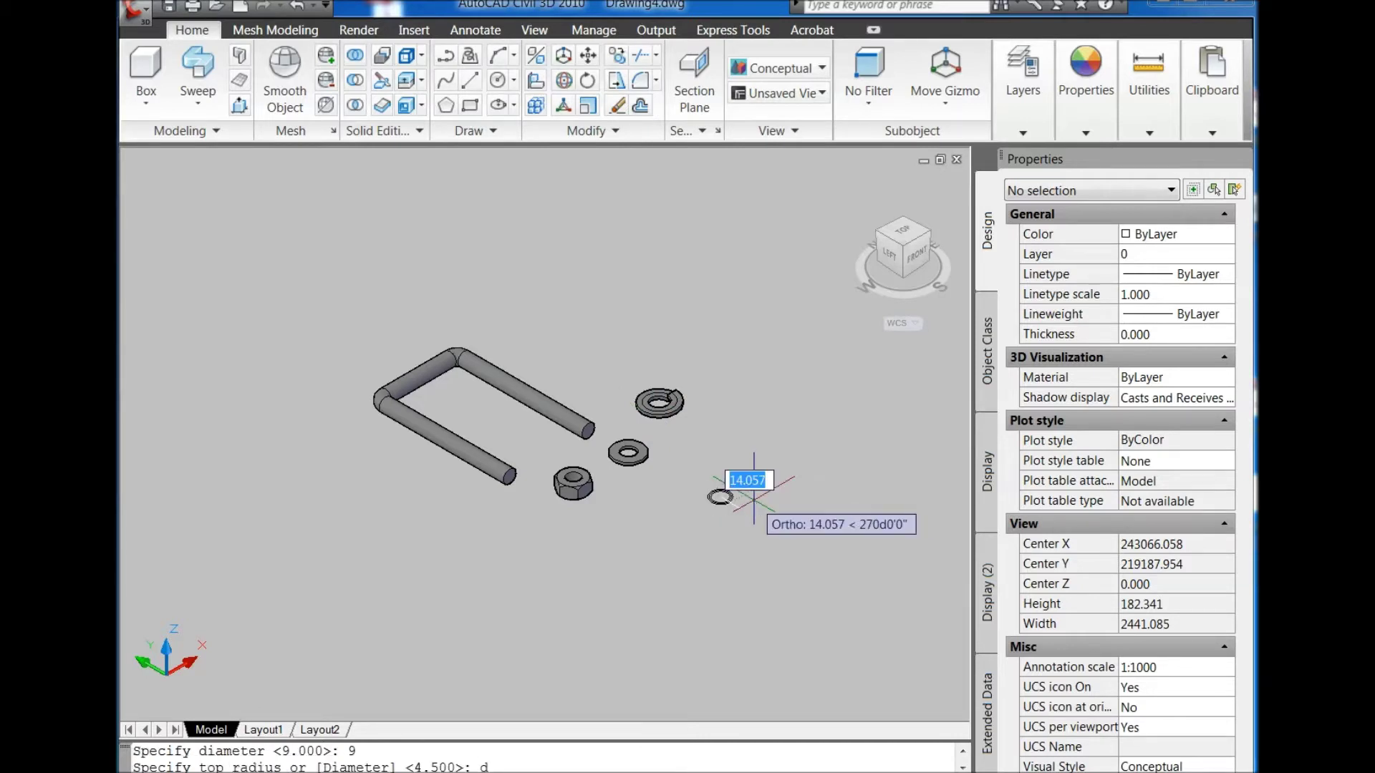
pyautogui.write('9')
pyautogui.press('Return')
pyautogui.write('10')
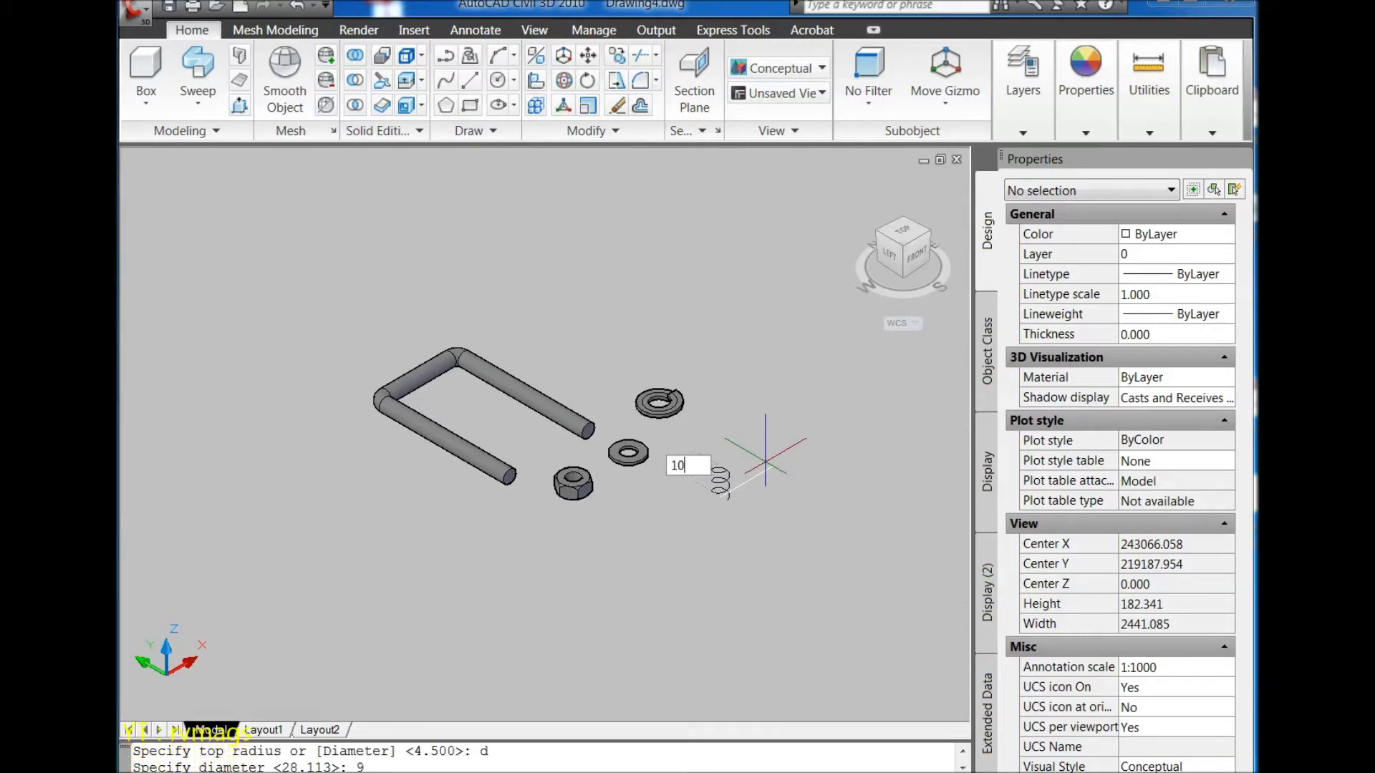
pyautogui.press('Return')
pyautogui.scroll(2, 766, 499)
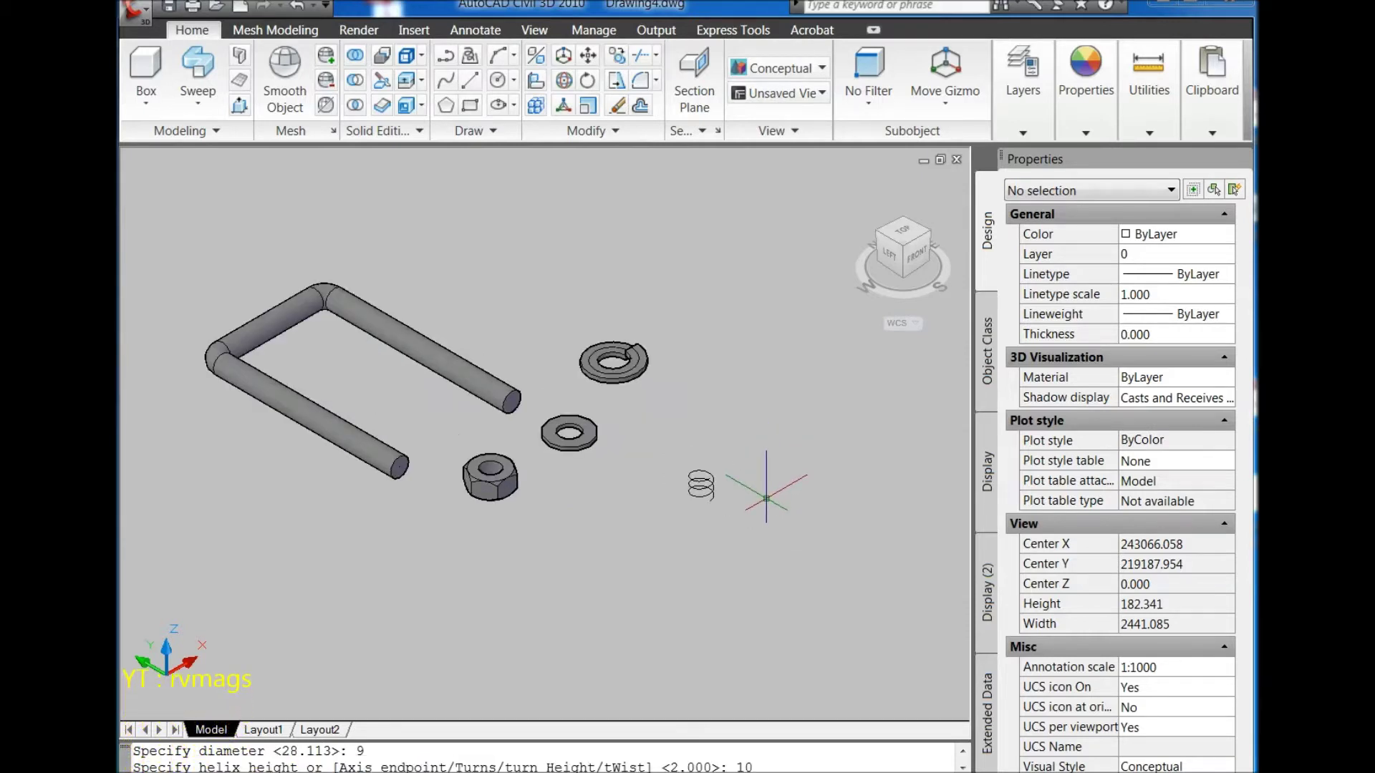
# Step: In Properties, set the helix height to 16 with 8 turns and turn height 2
pyautogui.click(700, 494)
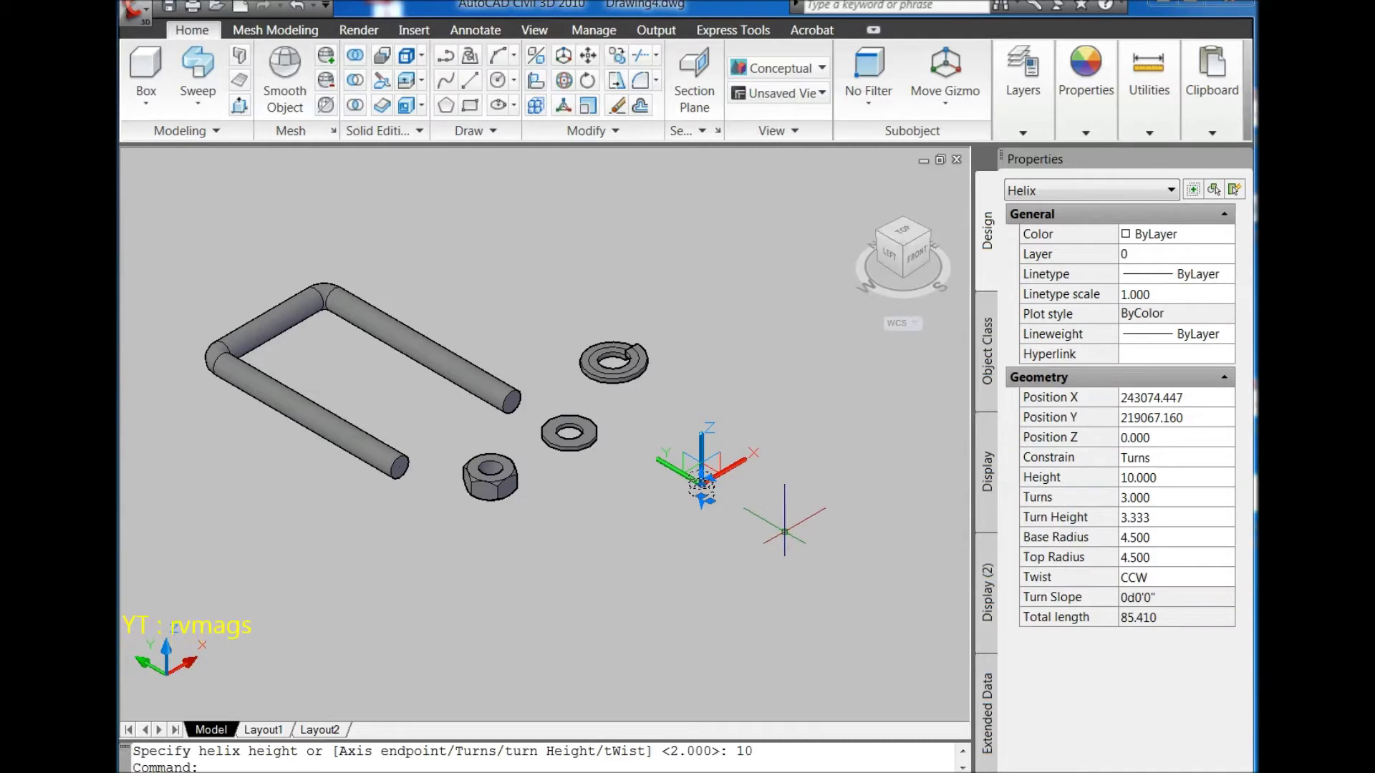
pyautogui.click(1161, 478)
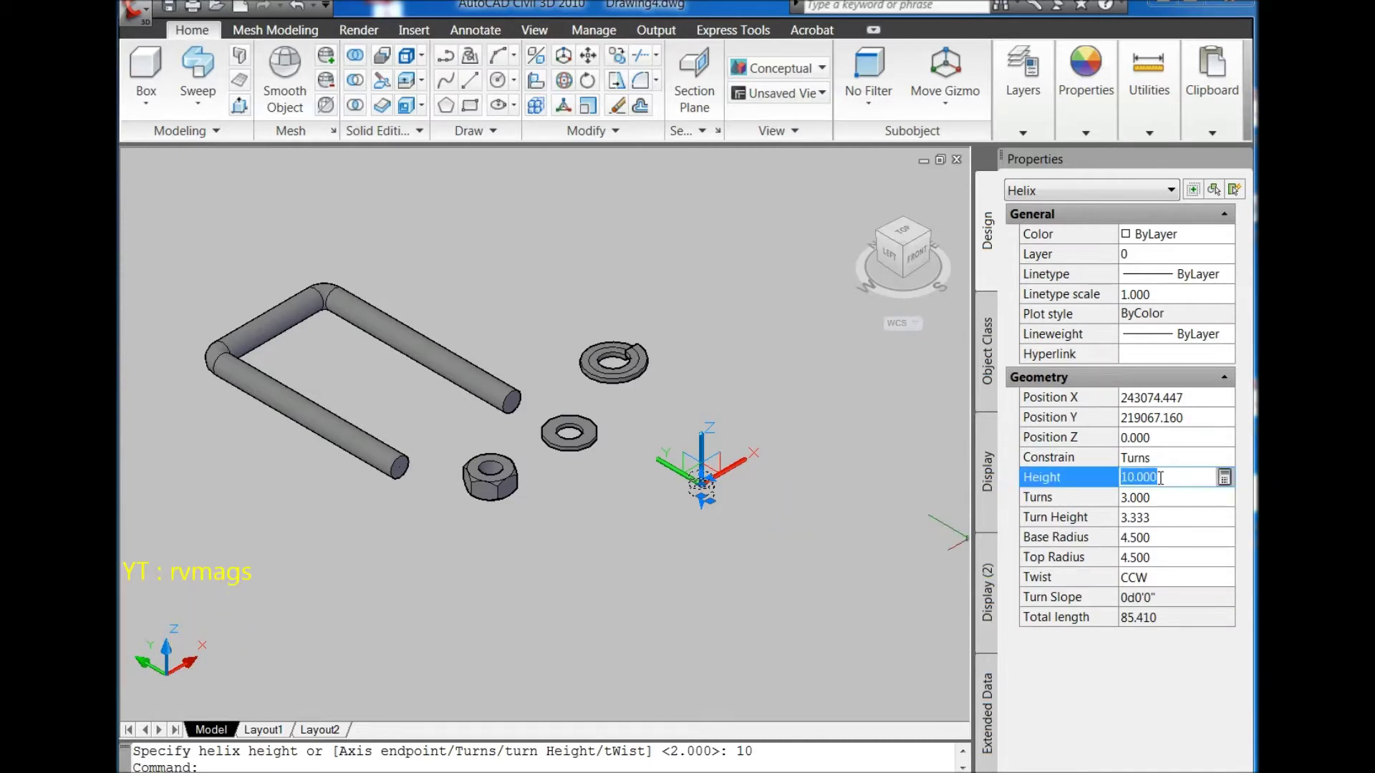
pyautogui.write('14')
pyautogui.press('Tab')
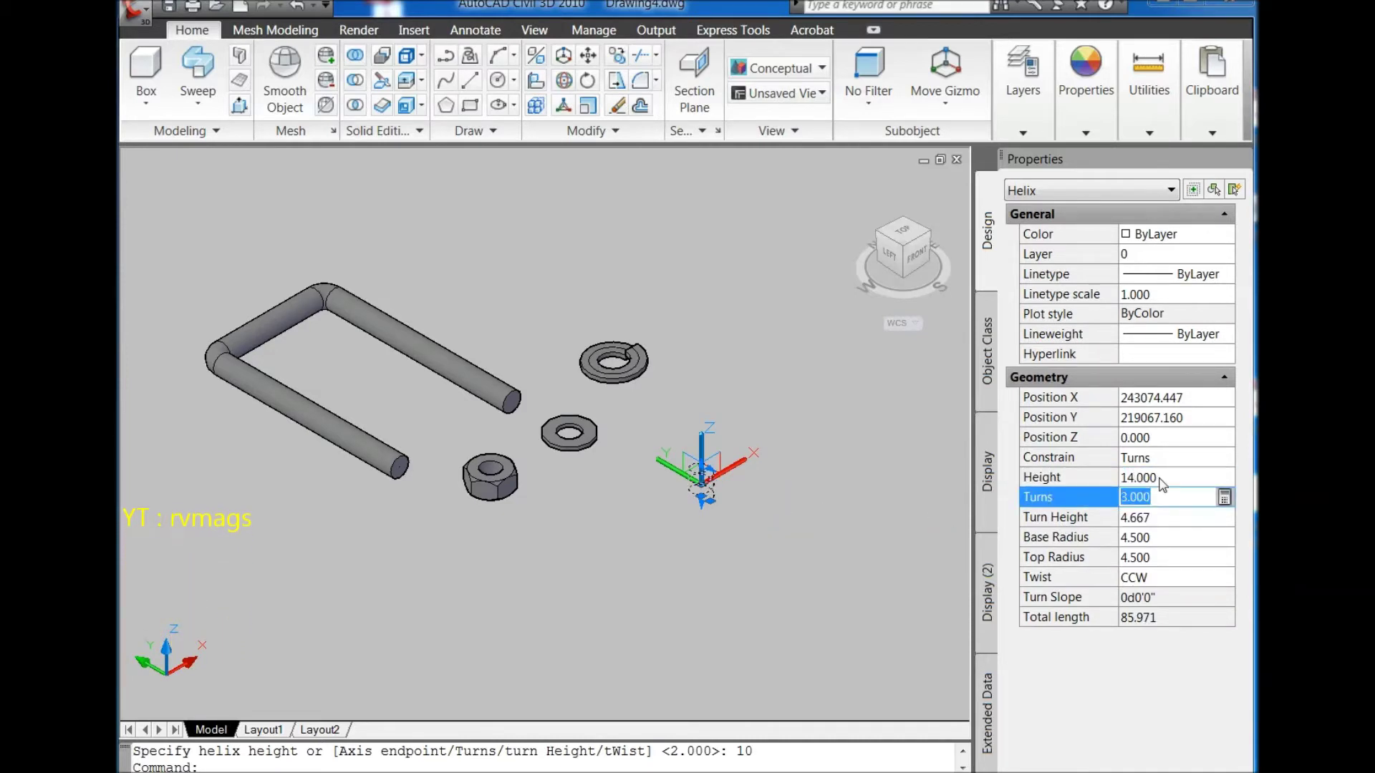
pyautogui.click(1167, 478)
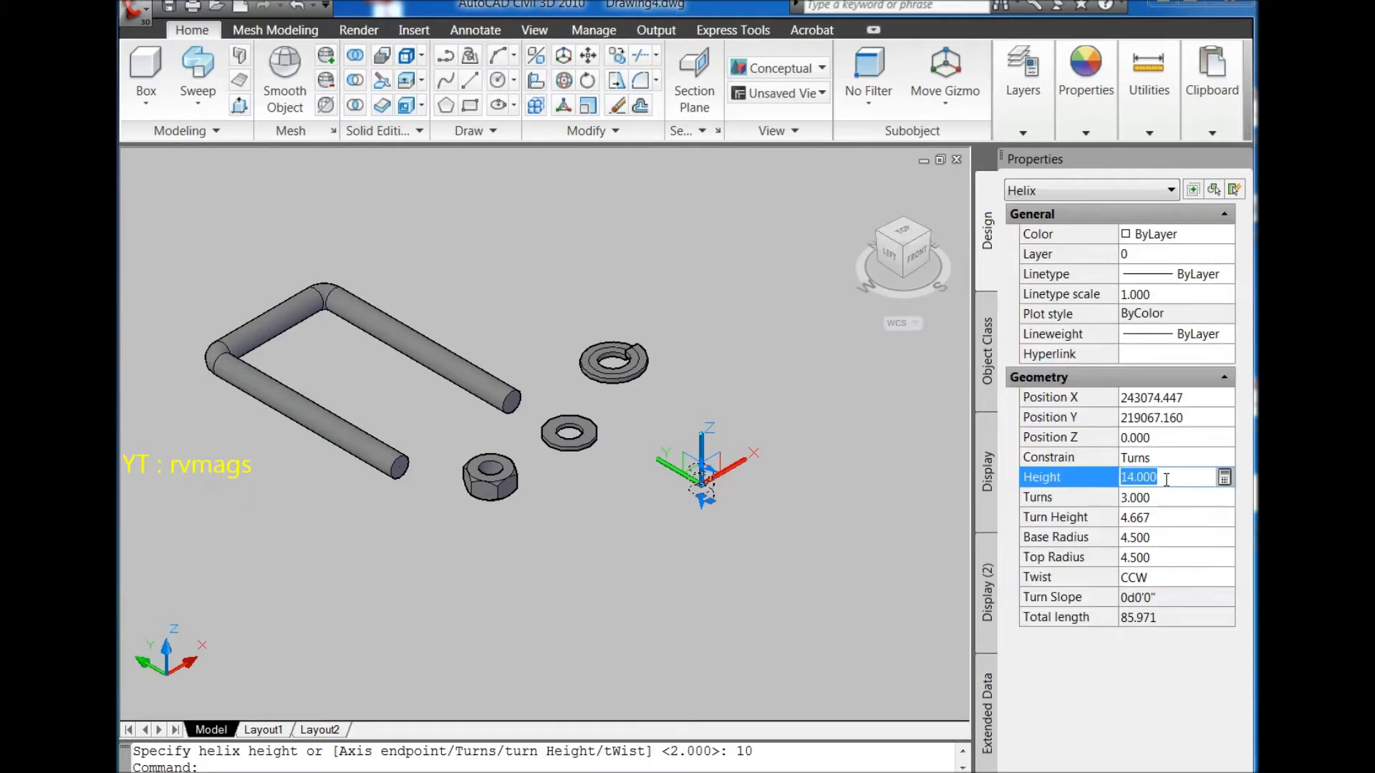
pyautogui.write('16')
pyautogui.press('Tab')
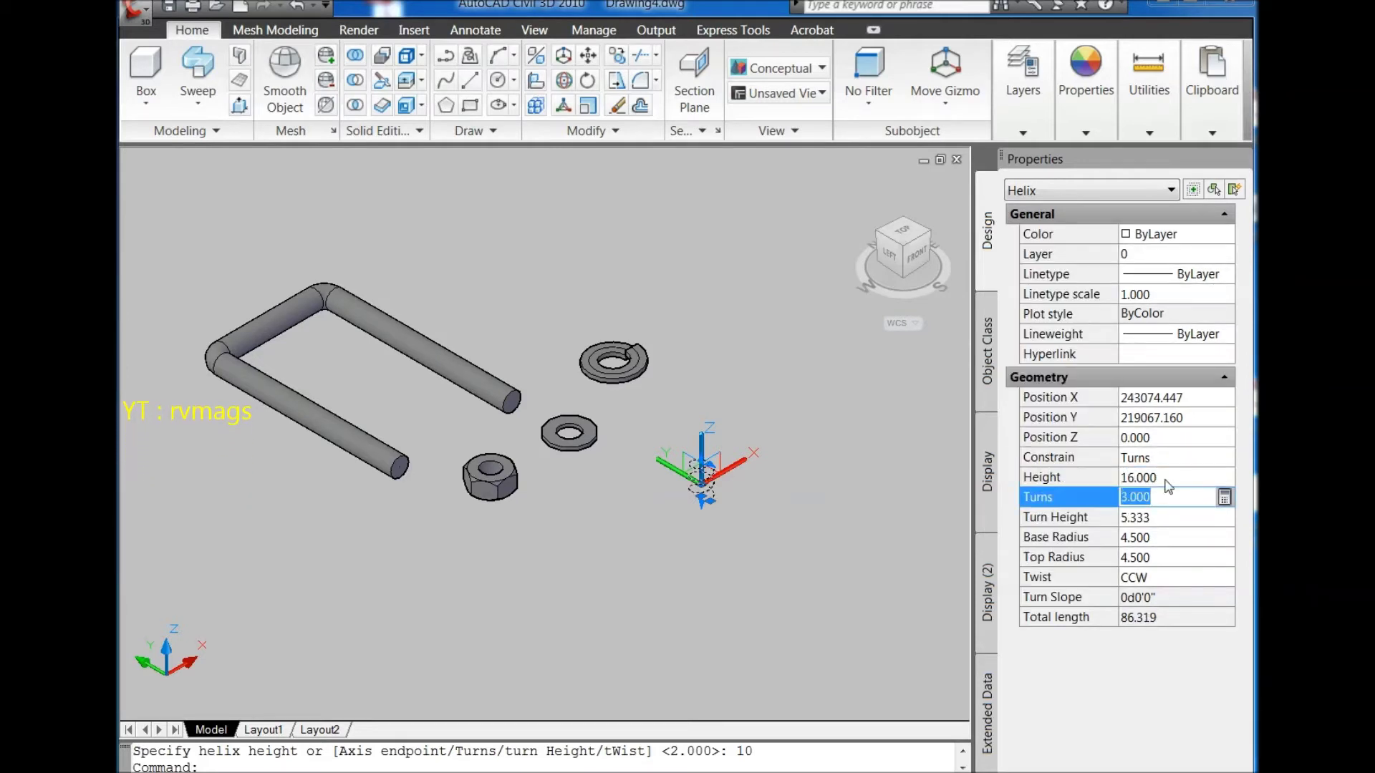
pyautogui.write('8')
pyautogui.press('Tab')
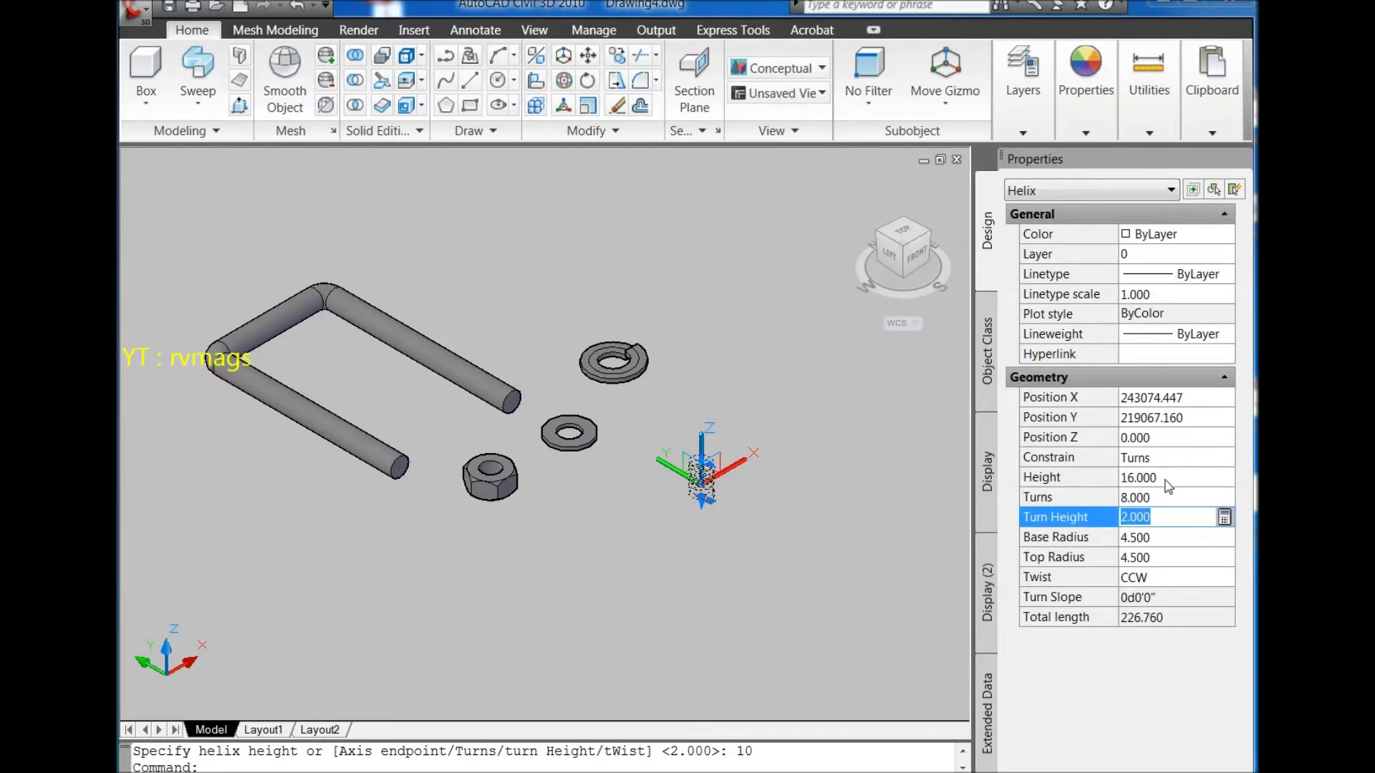
pyautogui.press('Tab')
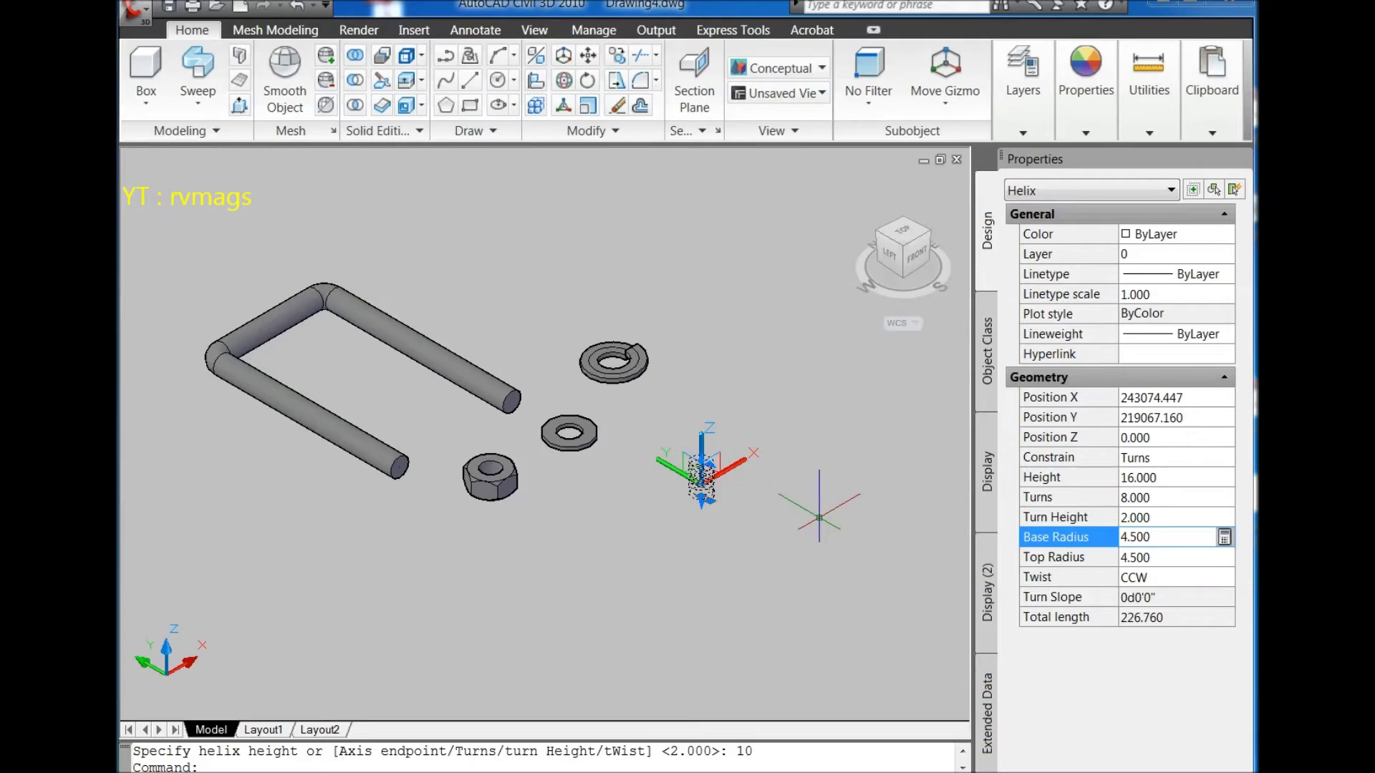
pyautogui.press('Escape')
pyautogui.scroll(3, 795, 479)
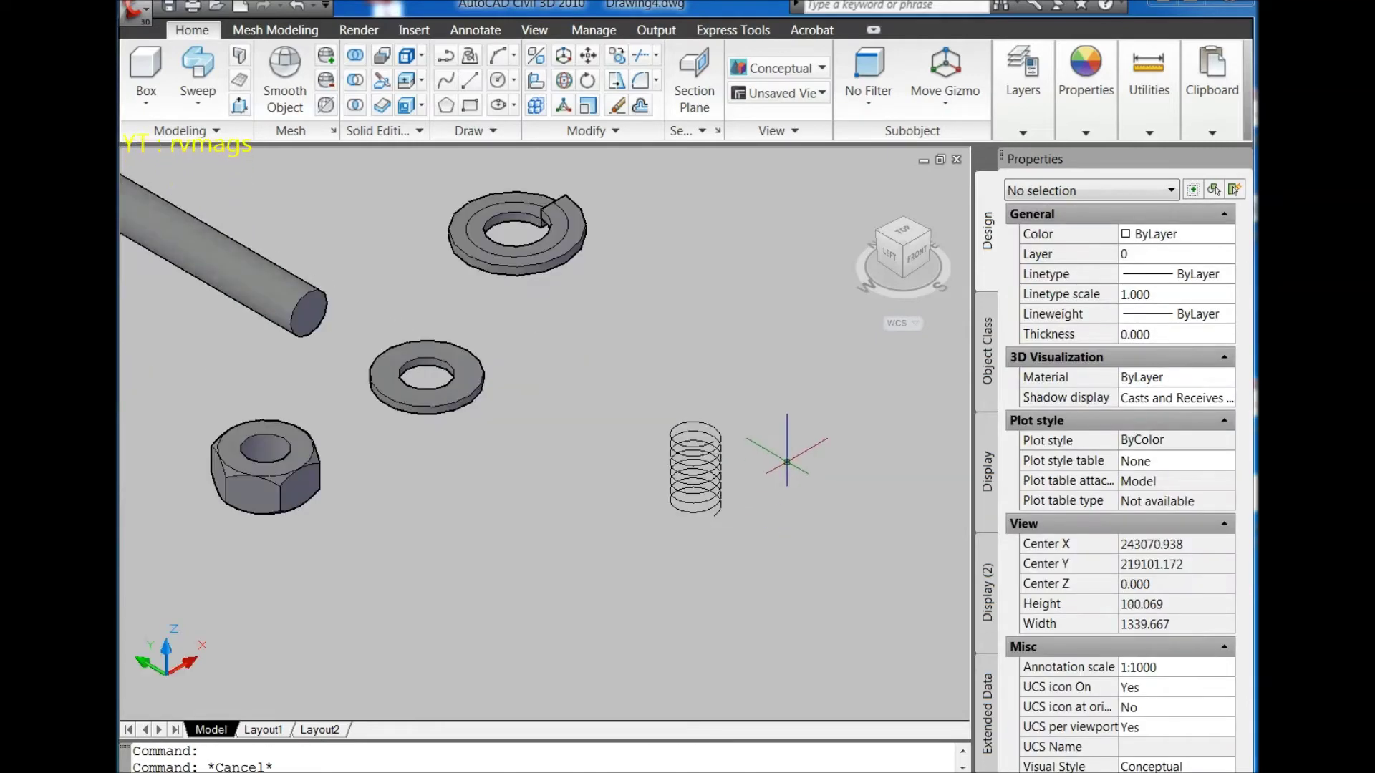
# Step: Set the UCS to Left and zoom in on the spring from the top view
pyautogui.click(534, 30)
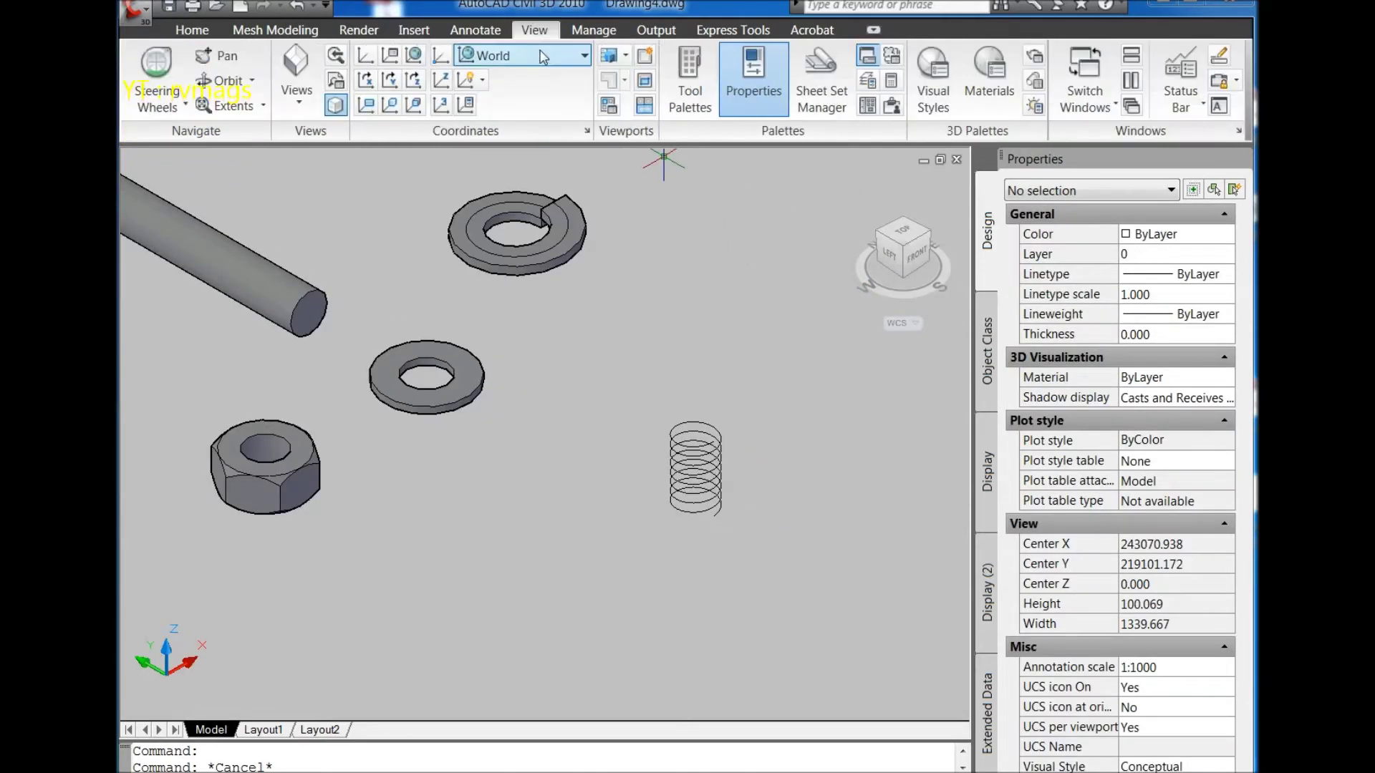
pyautogui.click(539, 56)
pyautogui.click(536, 149)
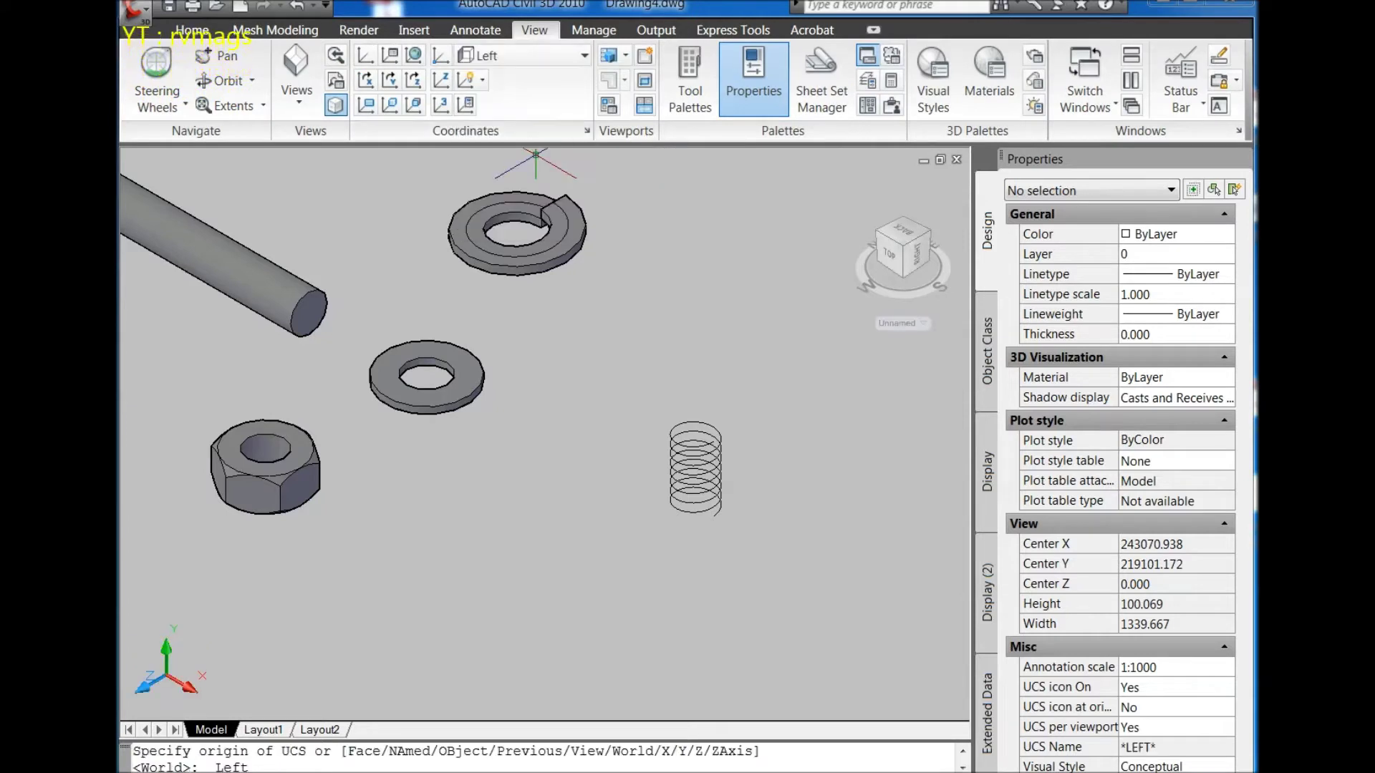
pyautogui.click(892, 259)
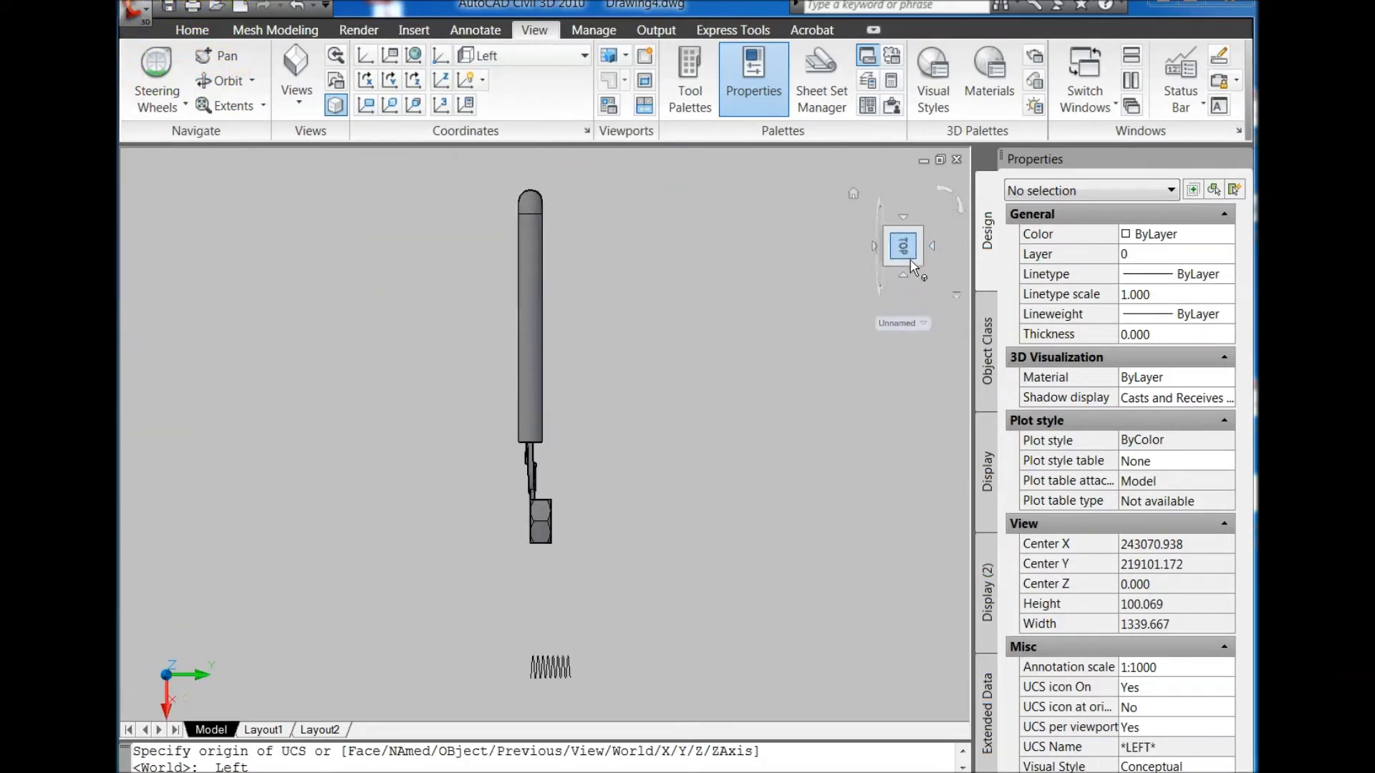
pyautogui.scroll(3, 824, 465)
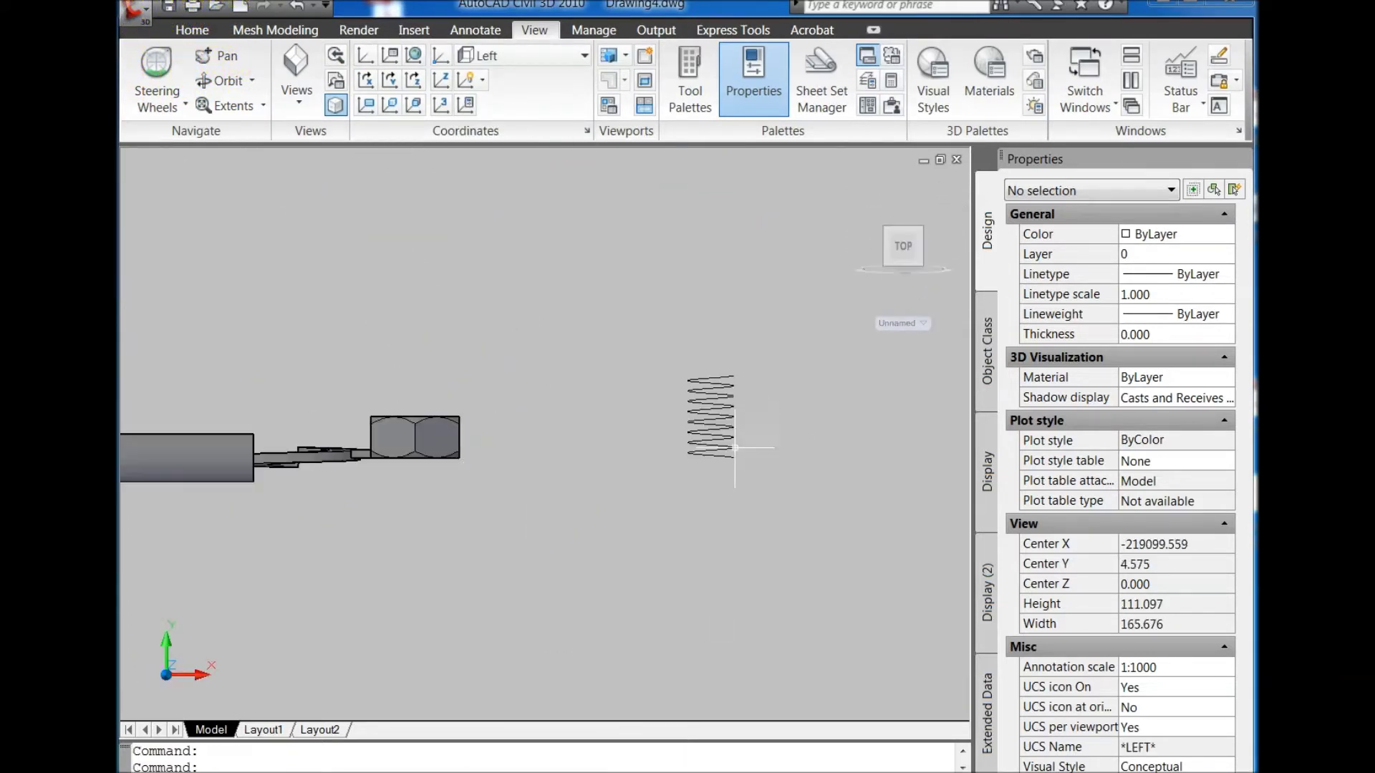
pyautogui.scroll(3, 802, 455)
pyautogui.scroll(3, 759, 455)
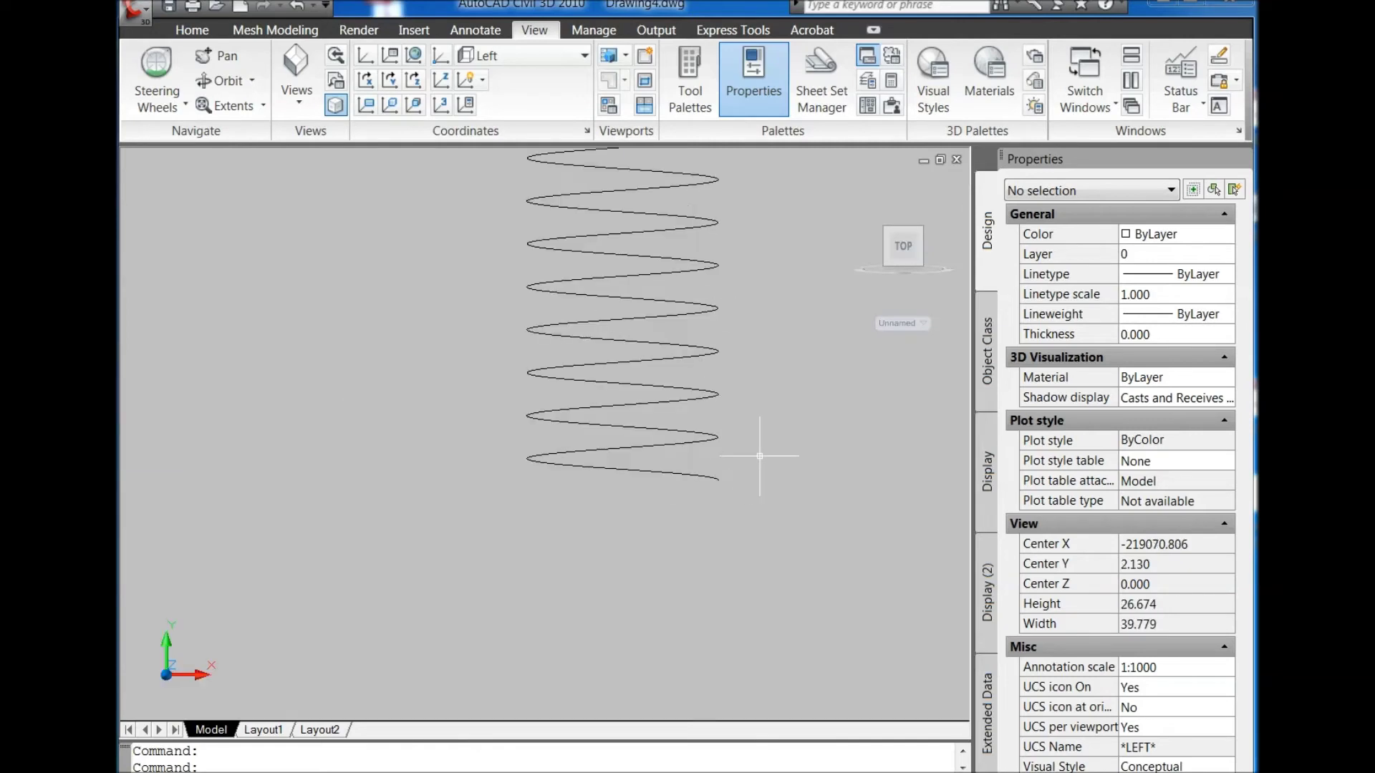
# Step: Draw a closed triangle polyline with a 1.7 side and a 1.4 side at 322.5°
pyautogui.click(204, 31)
pyautogui.click(449, 69)
pyautogui.scroll(3, 759, 448)
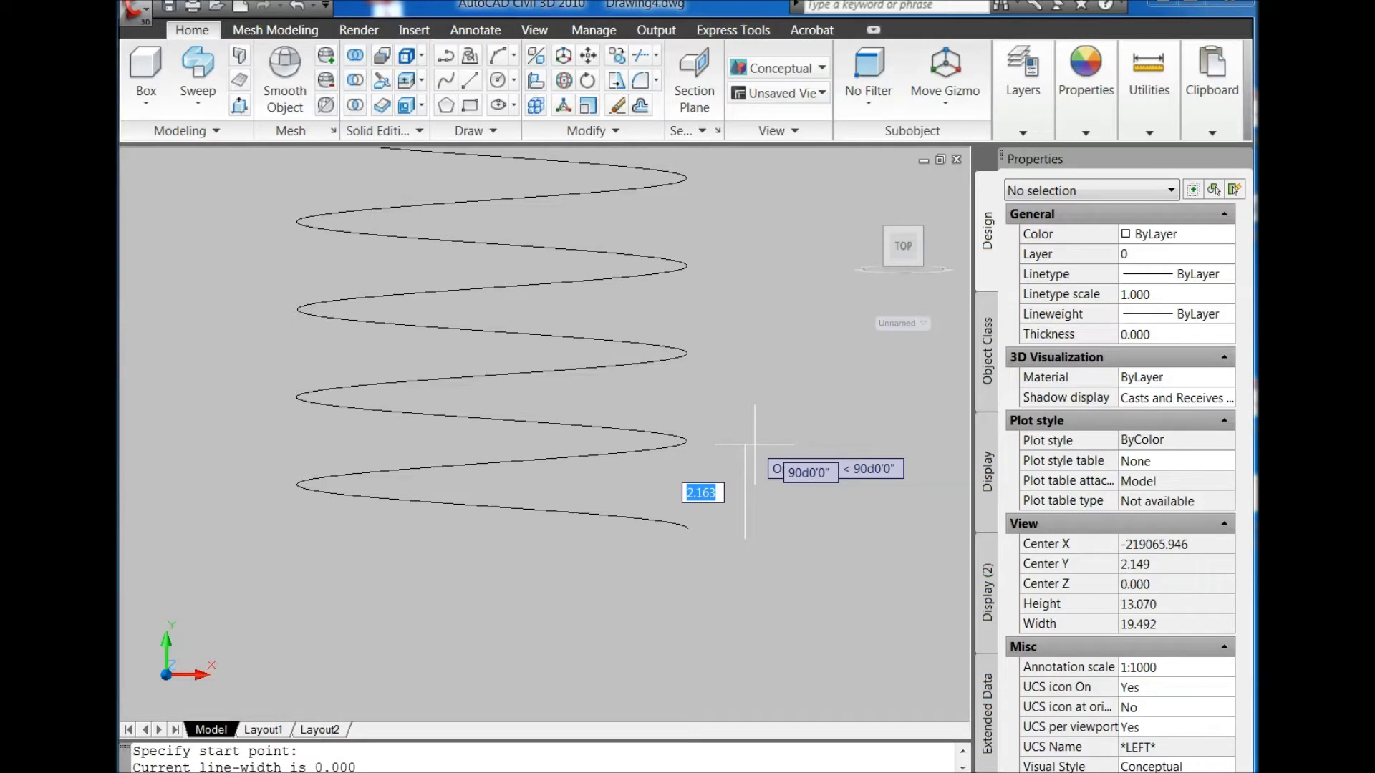
pyautogui.write('17')
pyautogui.press('Return')
pyautogui.write('322.5')
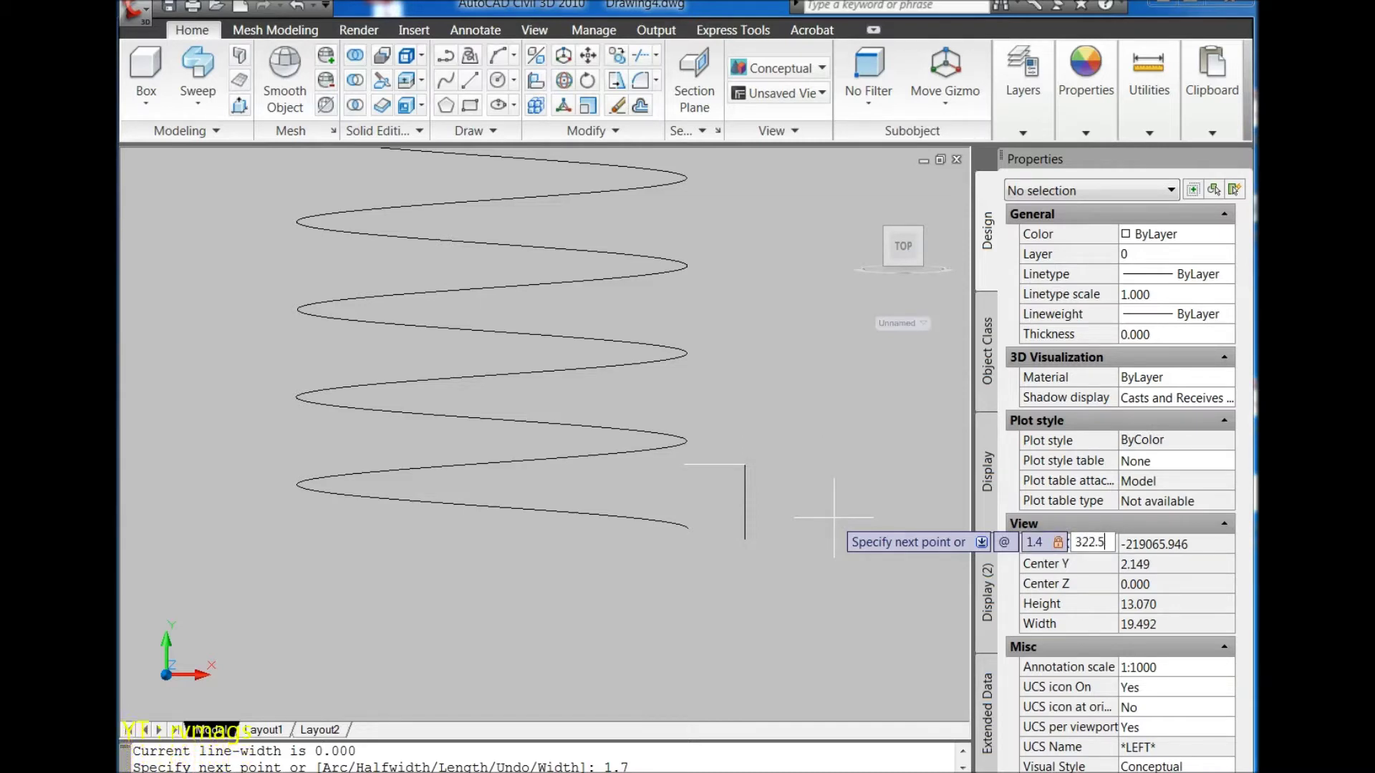
pyautogui.press('Return')
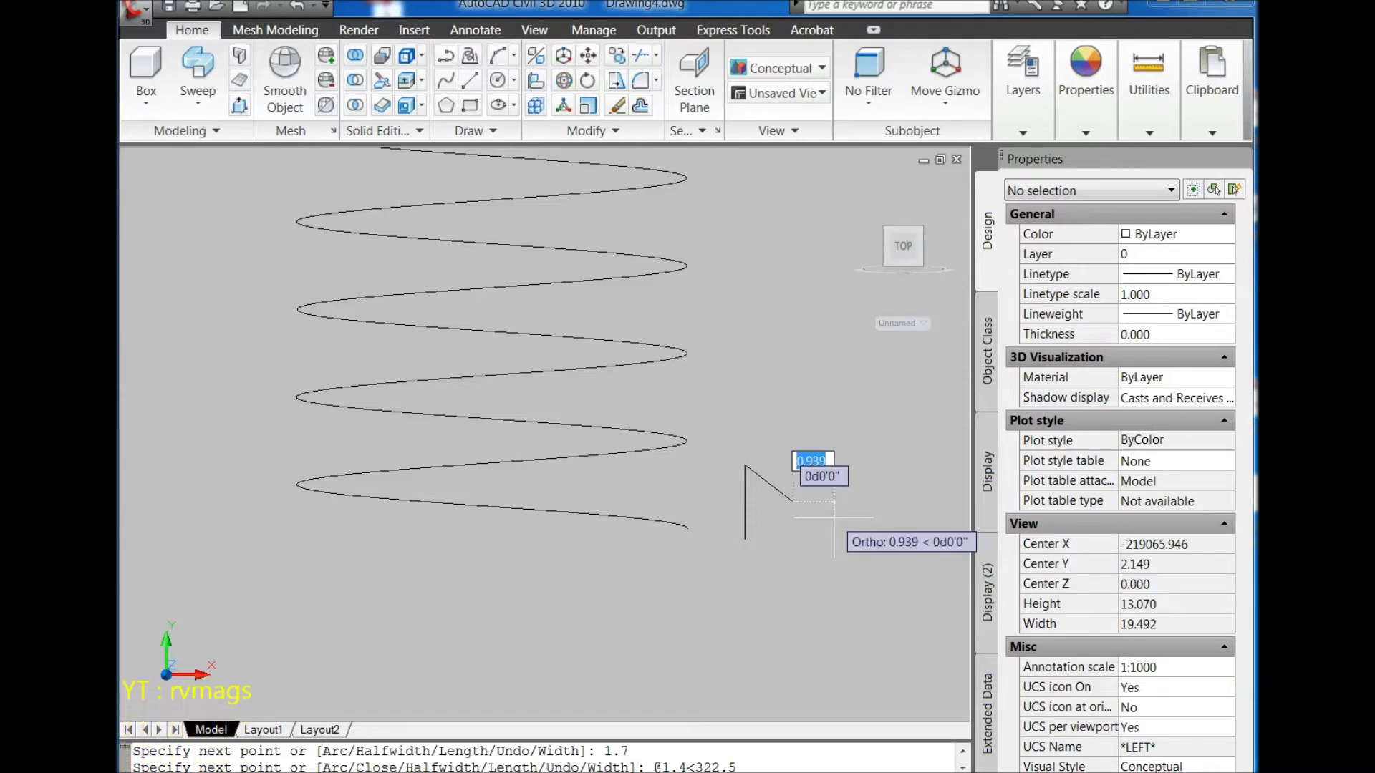
pyautogui.write('c')
pyautogui.press('Return')
# Step: Move the triangle onto the end of the helix spring
pyautogui.click(859, 537)
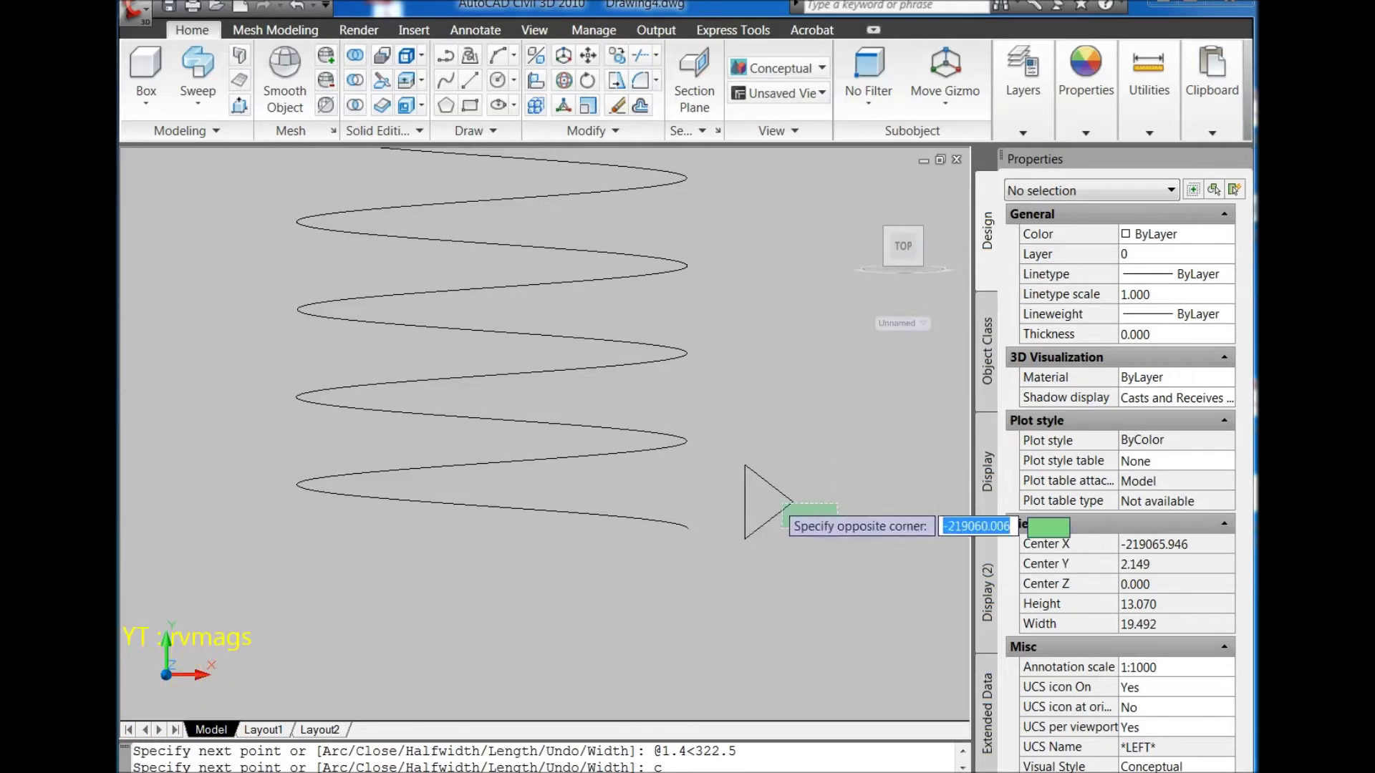
pyautogui.click(761, 493)
pyautogui.click(592, 63)
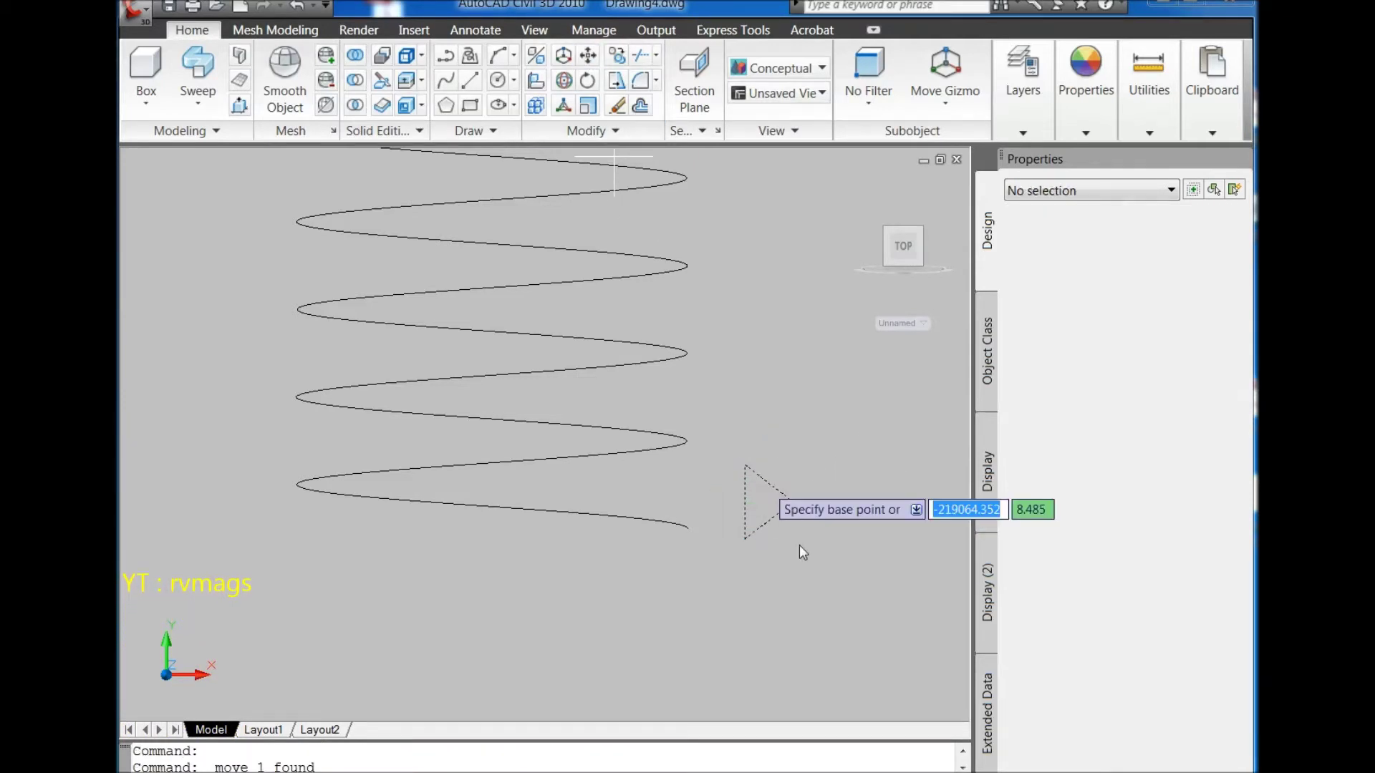
pyautogui.click(745, 501)
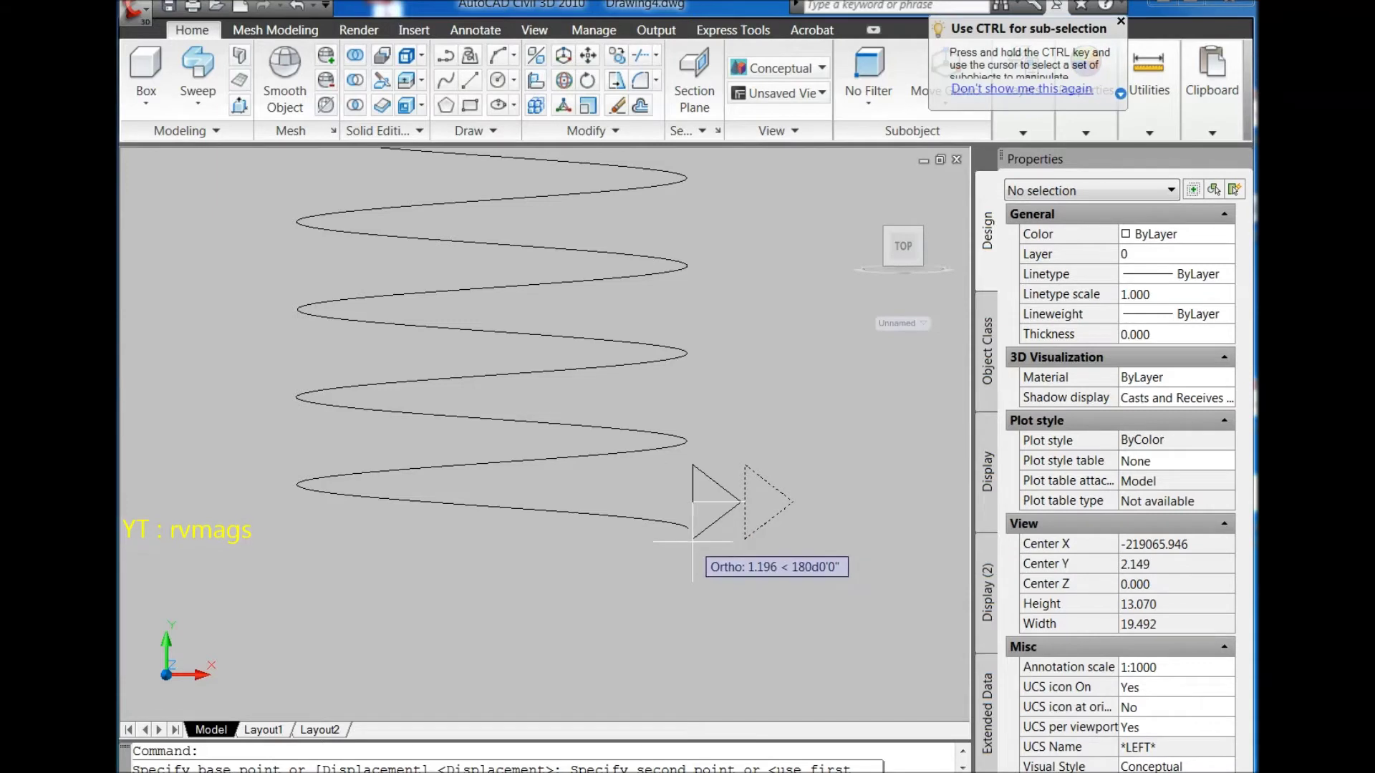
pyautogui.click(687, 529)
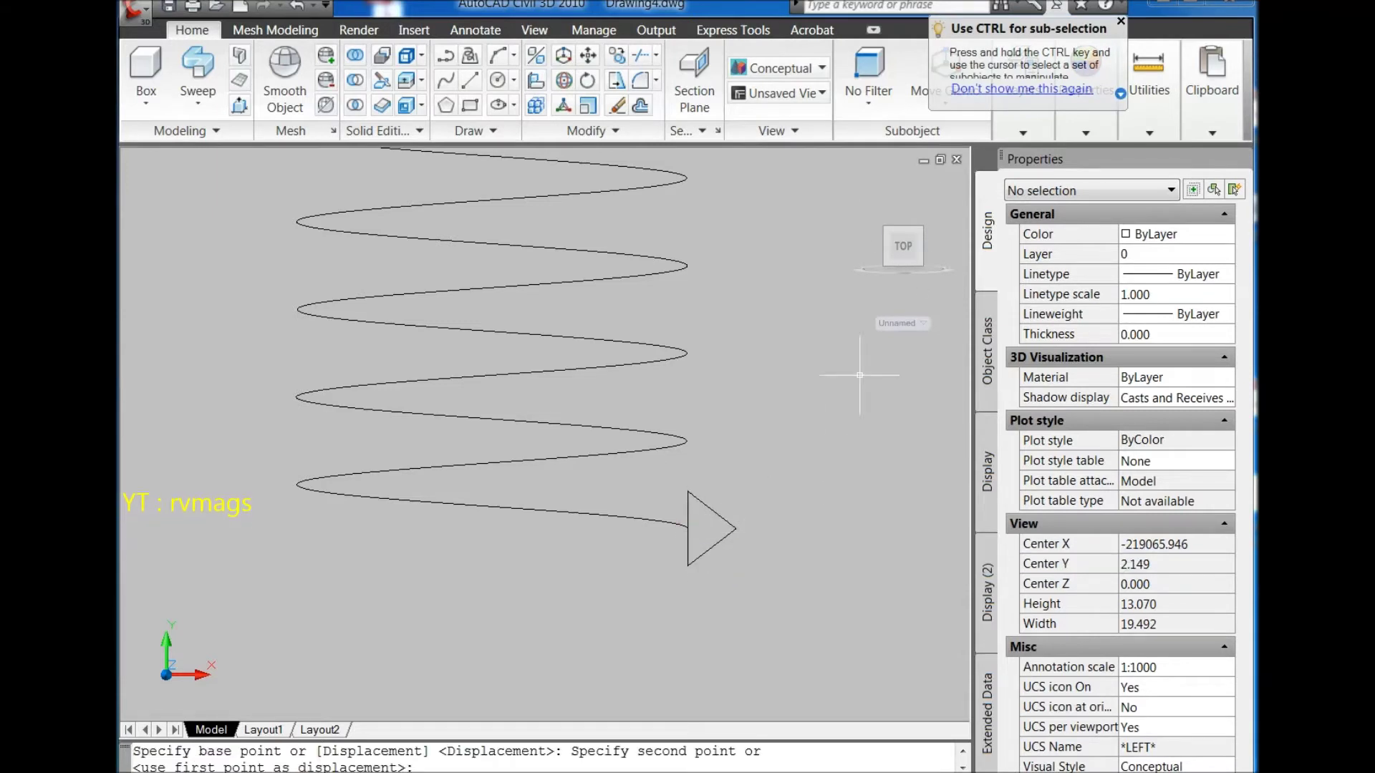
# Step: Reset the UCS to World and copy the spring and triangle beside the original
pyautogui.click(905, 322)
pyautogui.click(919, 231)
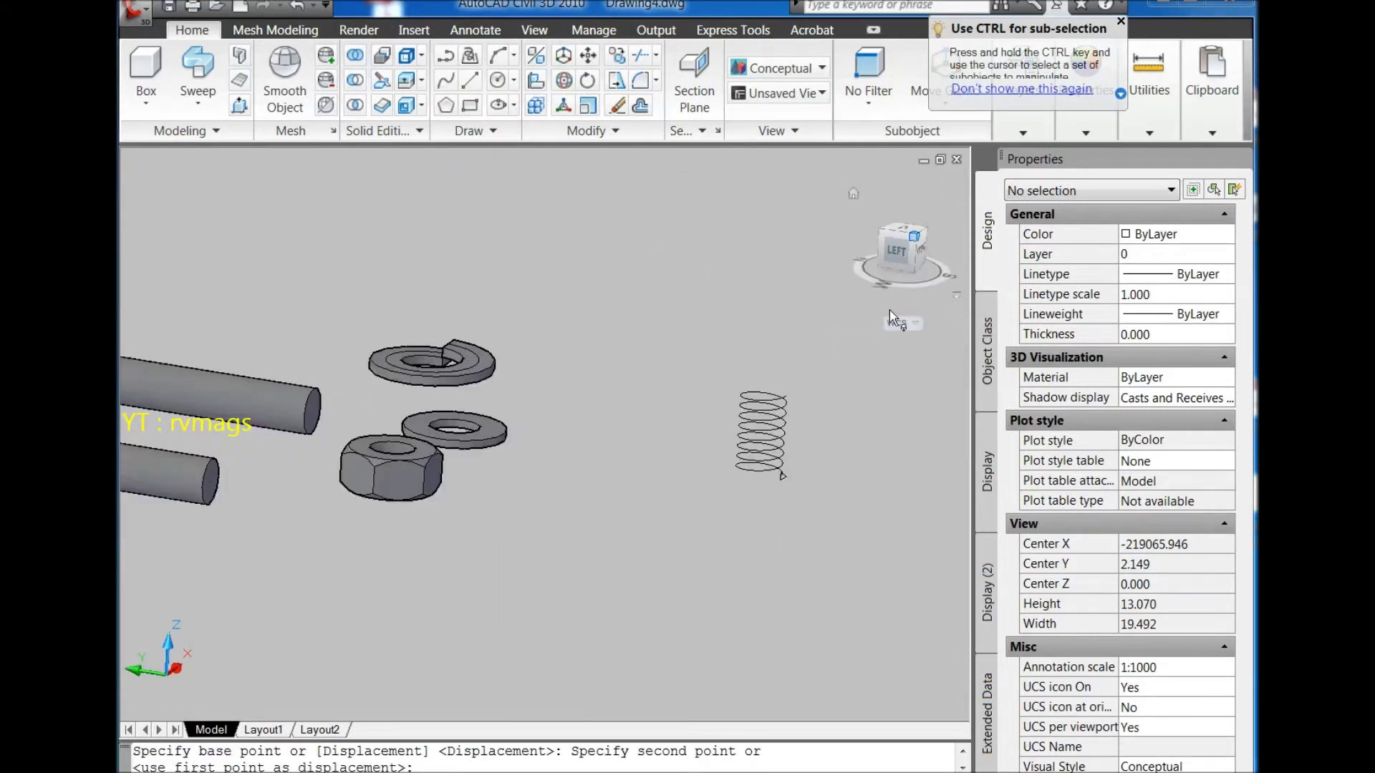
pyautogui.click(678, 429)
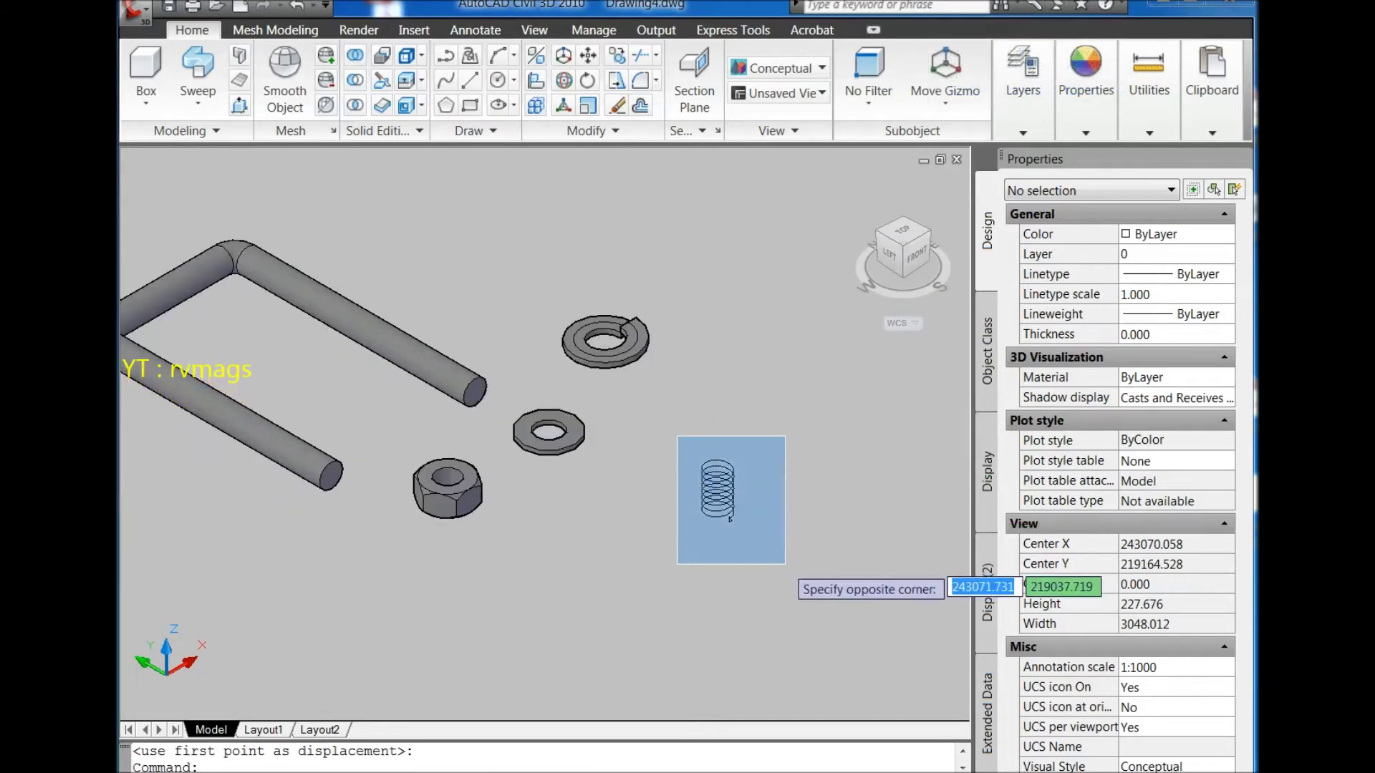
pyautogui.click(785, 566)
pyautogui.click(192, 29)
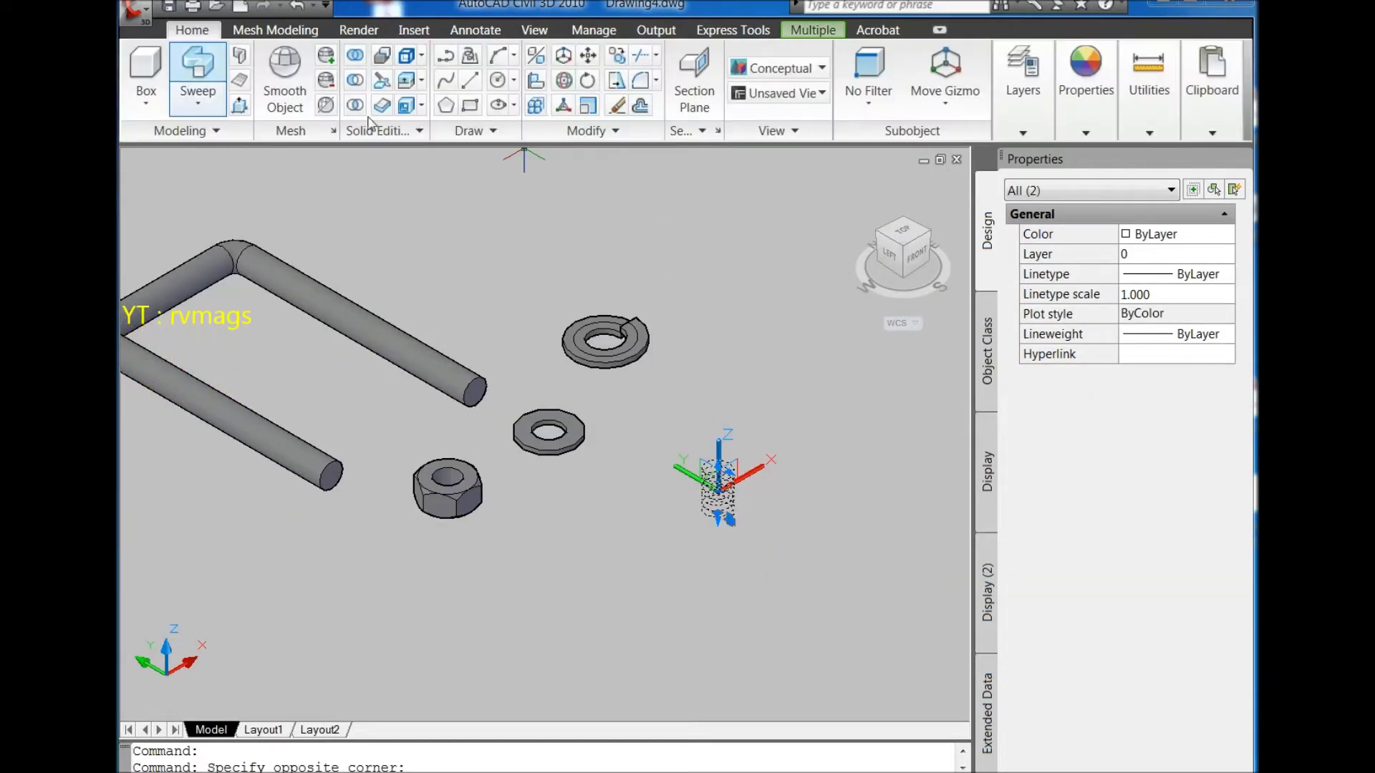
pyautogui.click(616, 55)
pyautogui.click(720, 493)
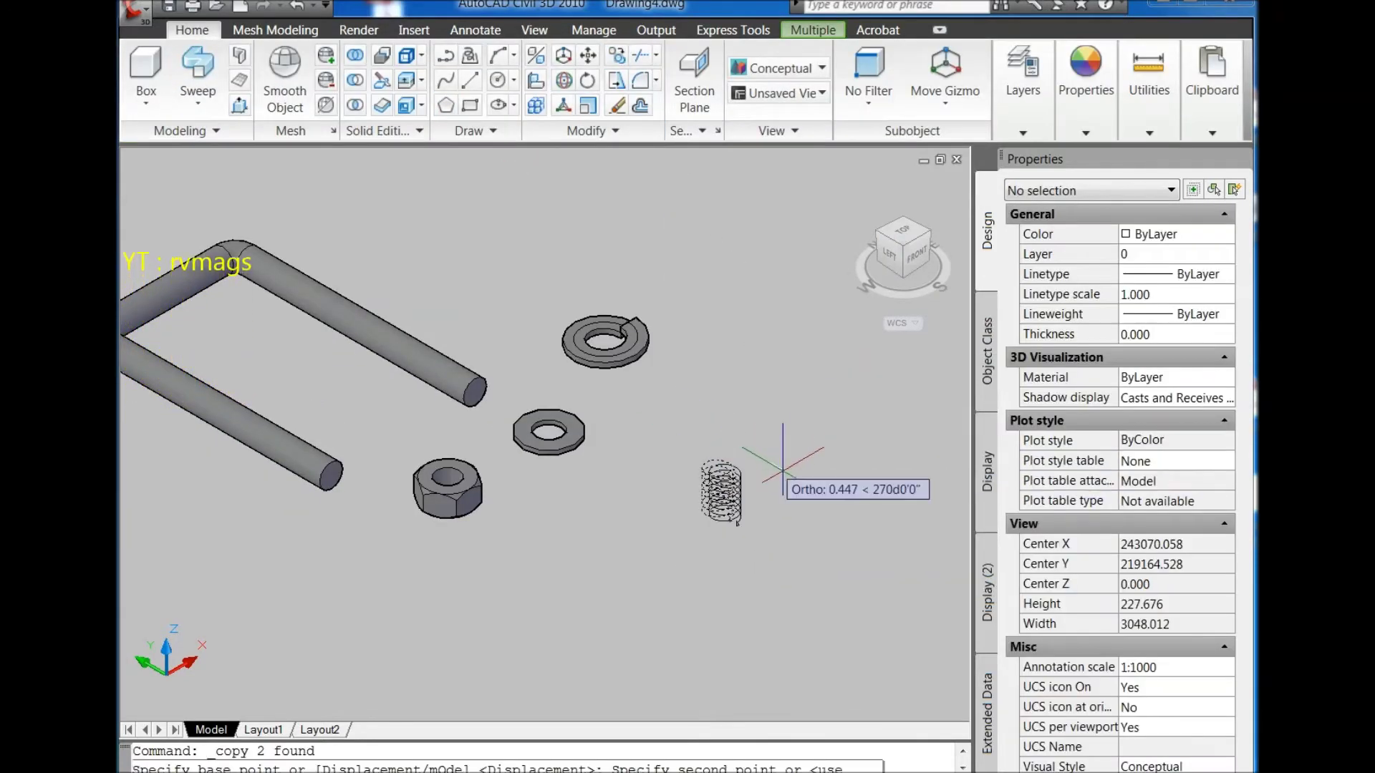
pyautogui.click(785, 534)
pyautogui.press('Escape')
# Step: Move the triangle profile 0.1 units, then return to an isometric view
pyautogui.scroll(5, 741, 533)
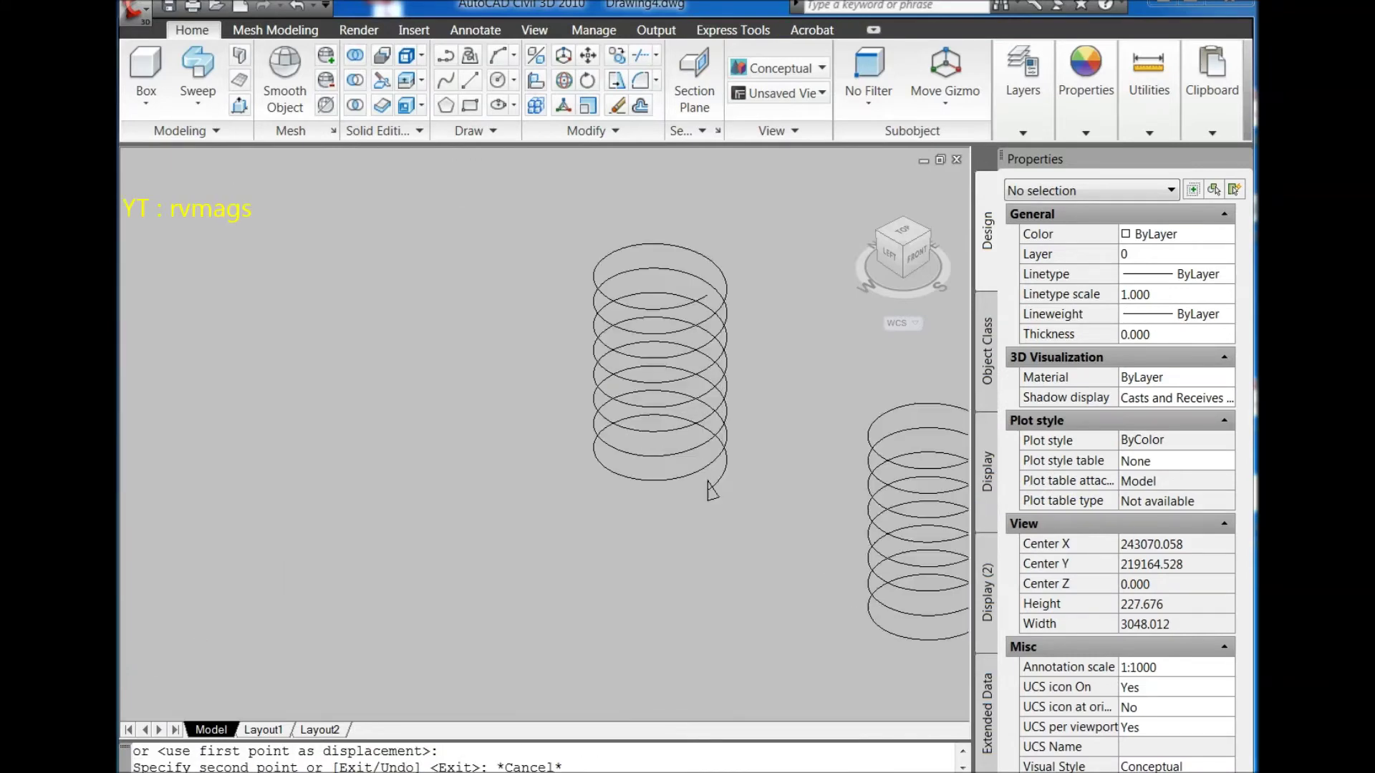
pyautogui.scroll(2, 724, 486)
pyautogui.click(709, 481)
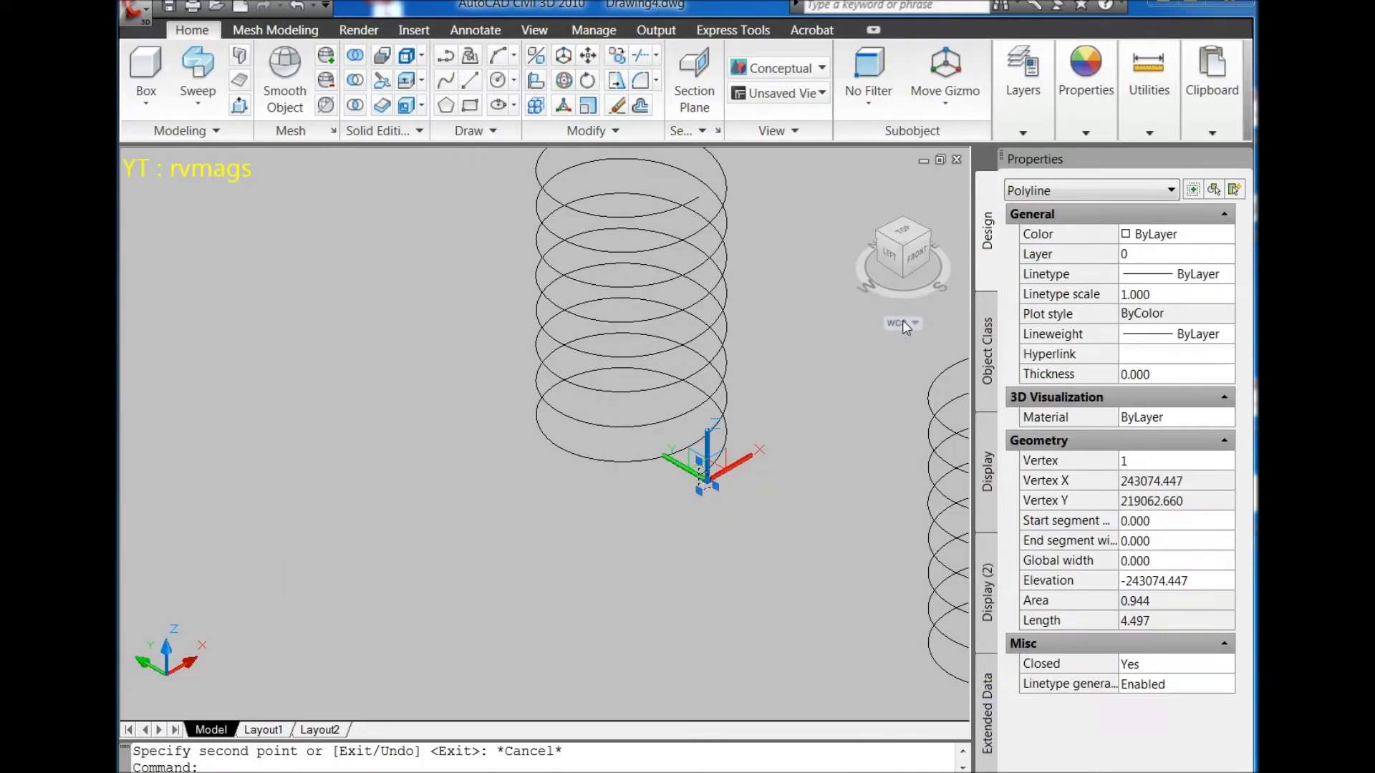
pyautogui.click(904, 244)
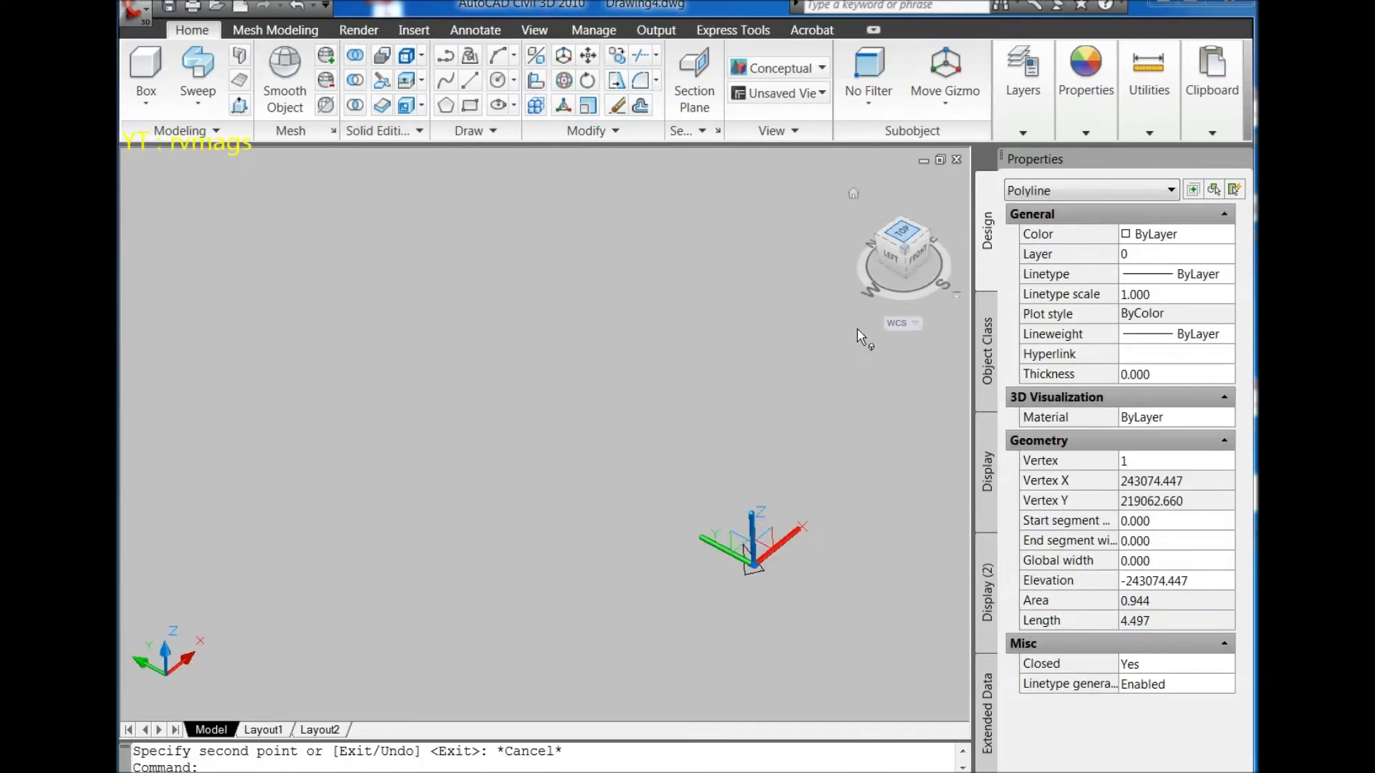
pyautogui.click(593, 77)
pyautogui.click(556, 379)
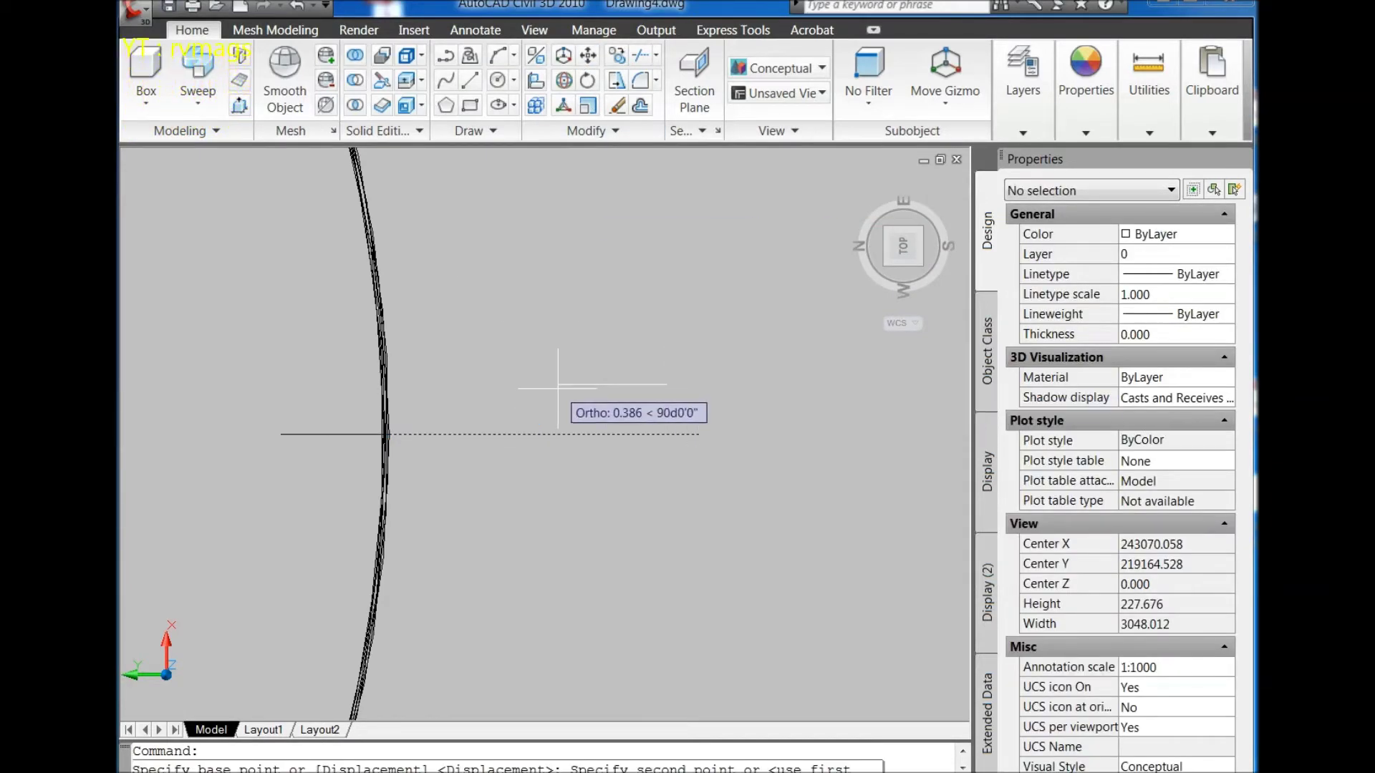
pyautogui.write('.1')
pyautogui.press('Return')
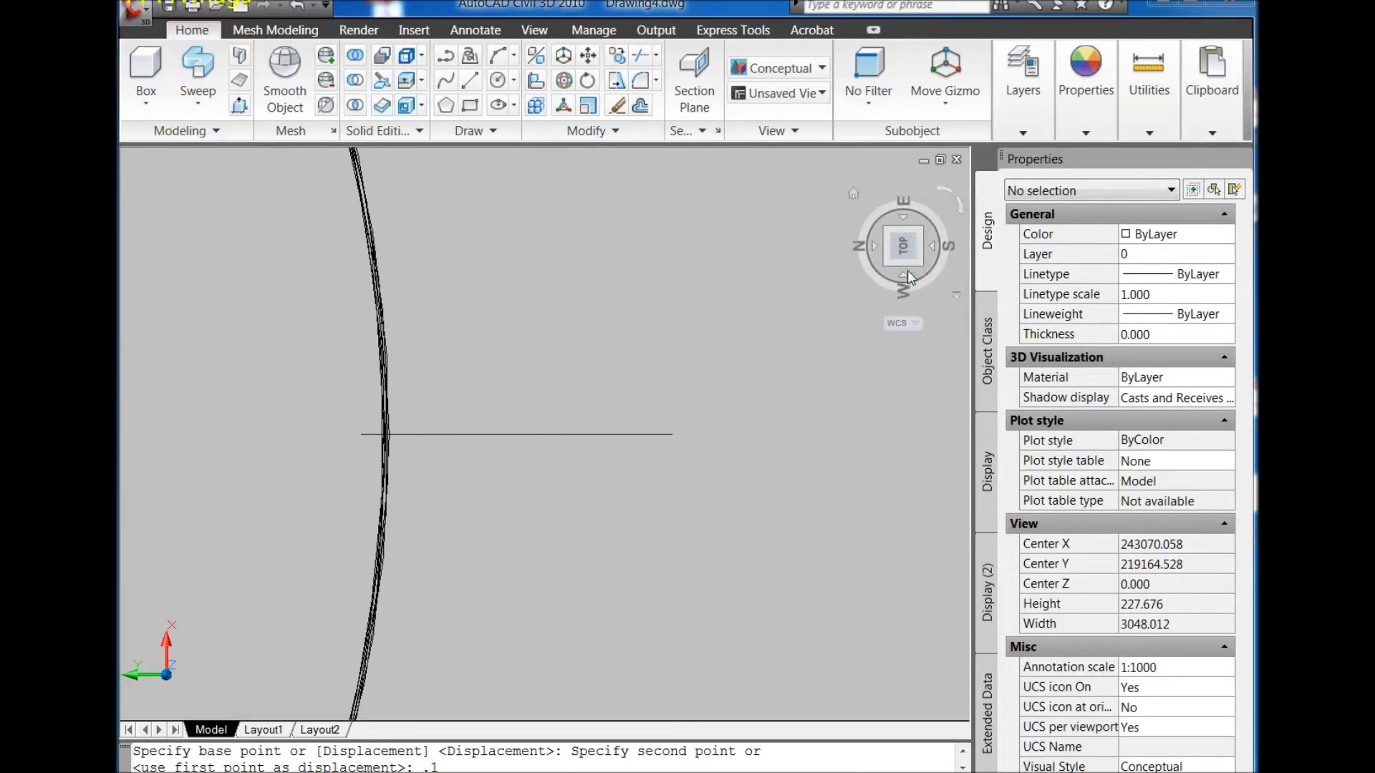
pyautogui.click(919, 265)
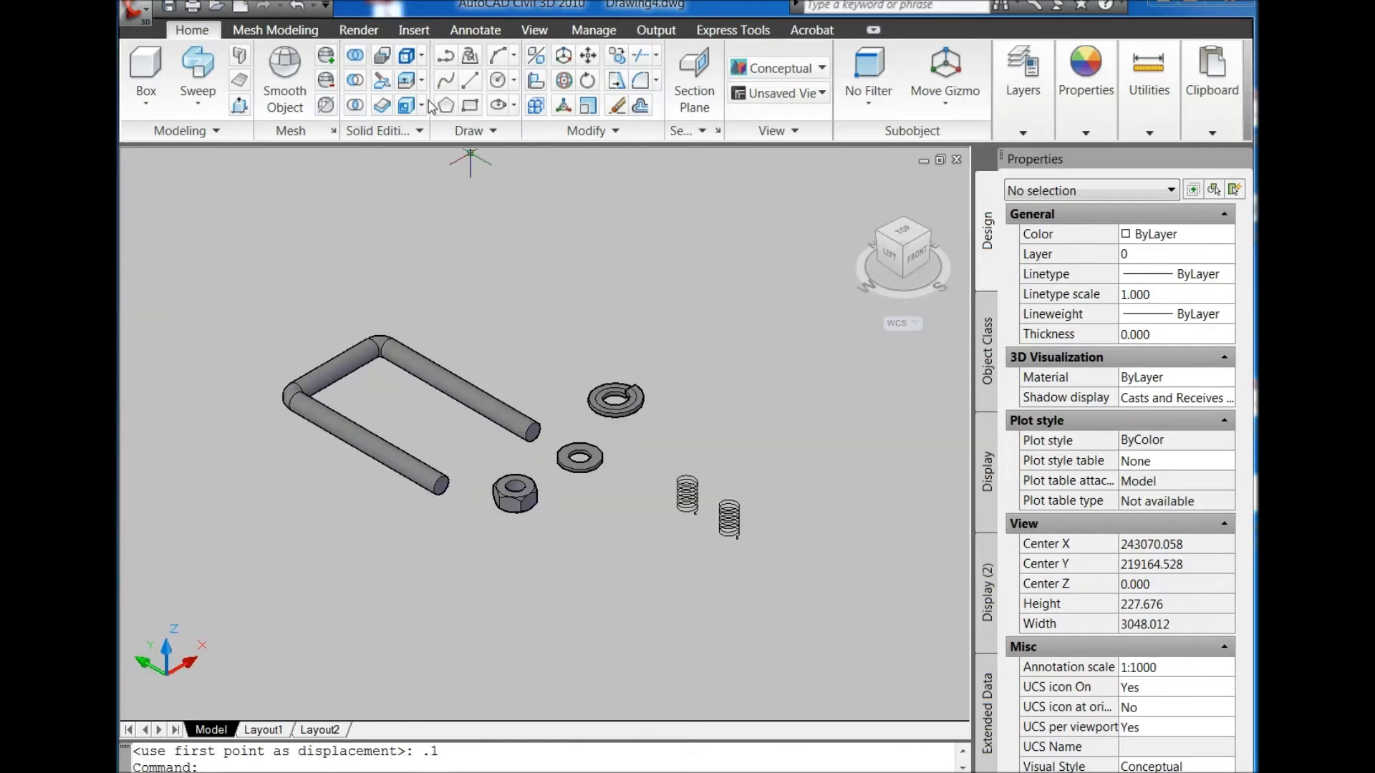
# Step: Sweep the triangular profile along the helix into a solid thread coil
pyautogui.click(197, 68)
pyautogui.scroll(3, 672, 499)
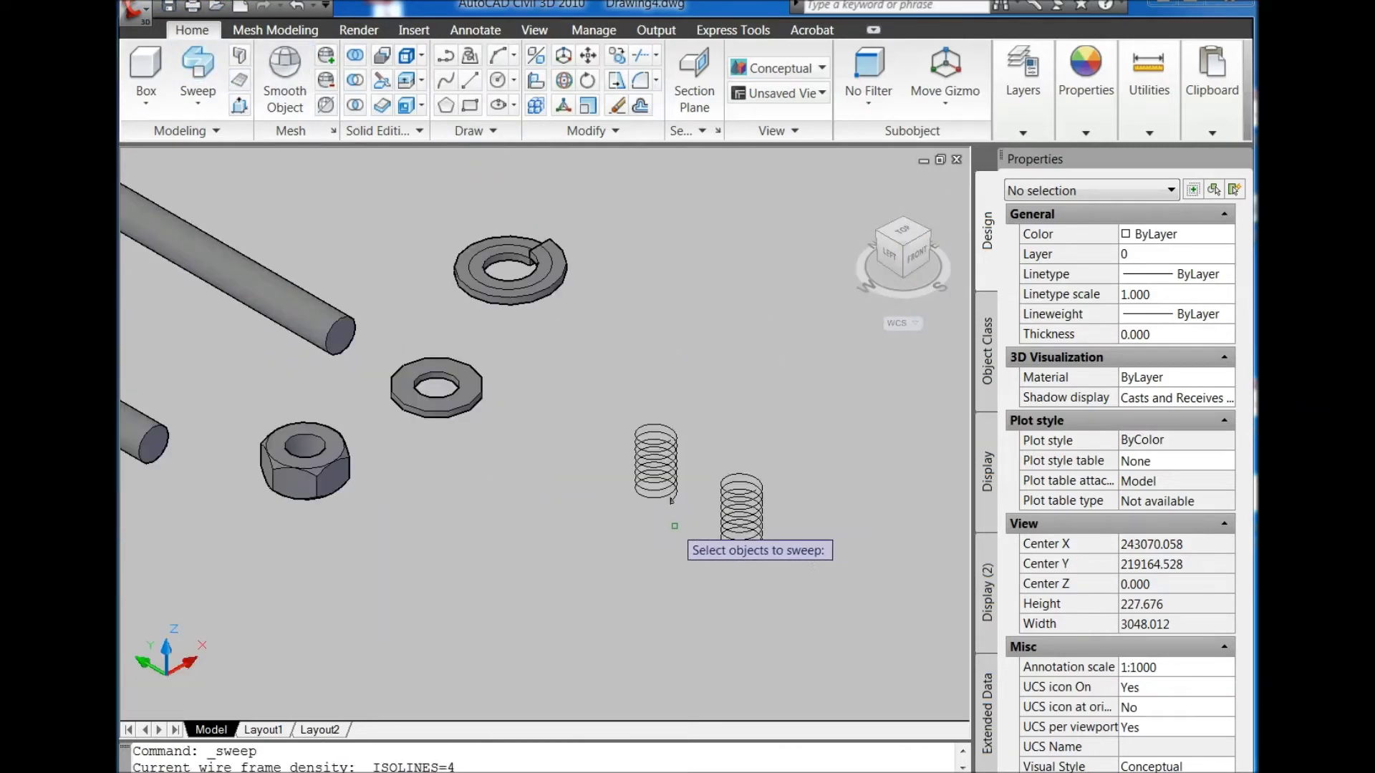
pyautogui.scroll(3, 675, 526)
pyautogui.click(668, 462)
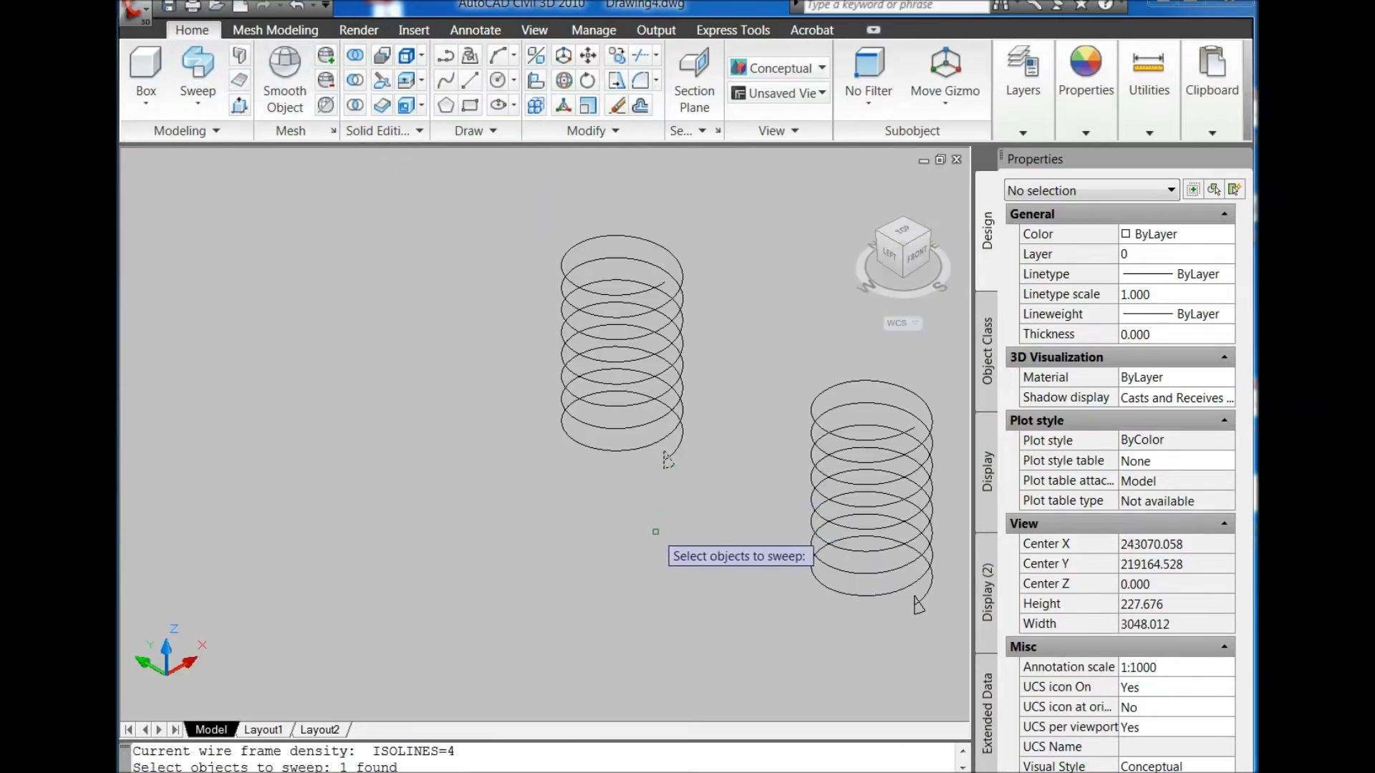
pyautogui.press('Return')
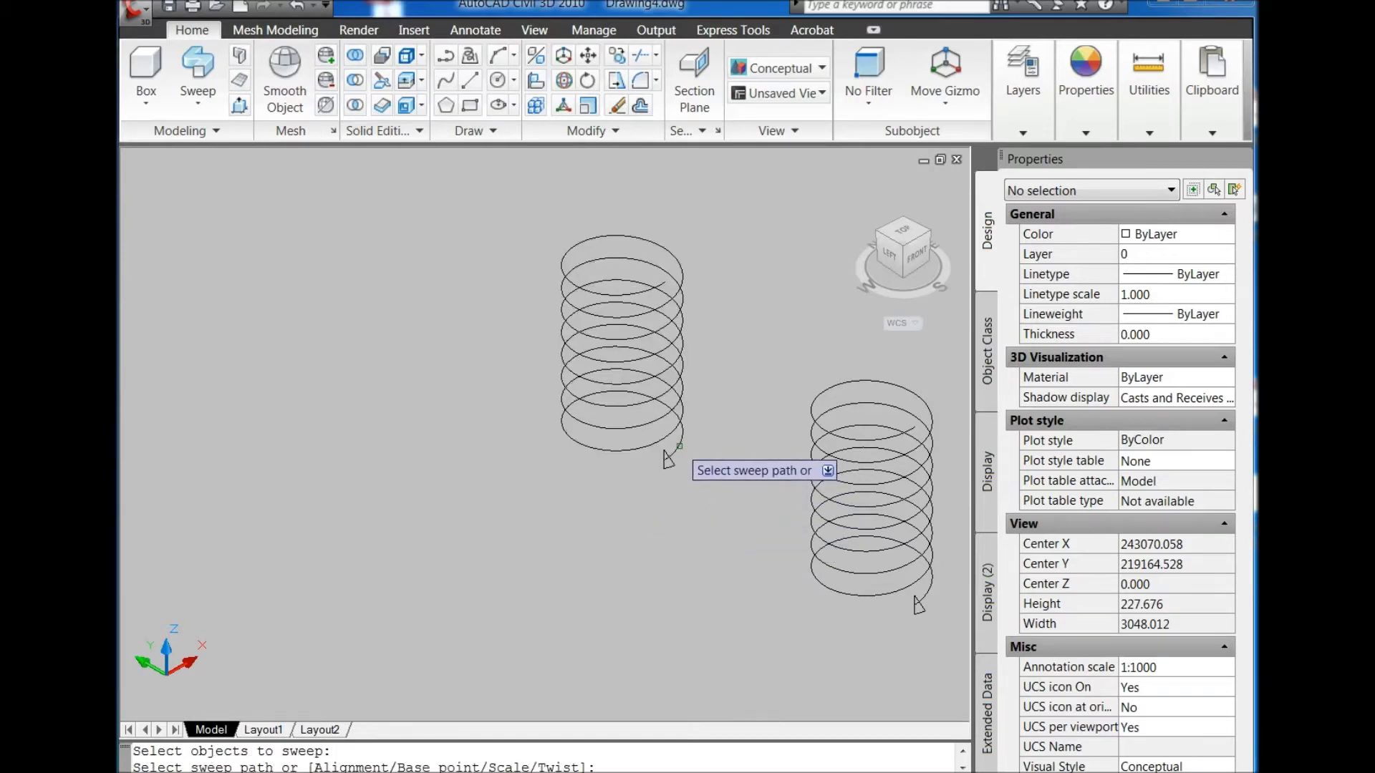
pyautogui.click(679, 446)
pyautogui.press('Escape')
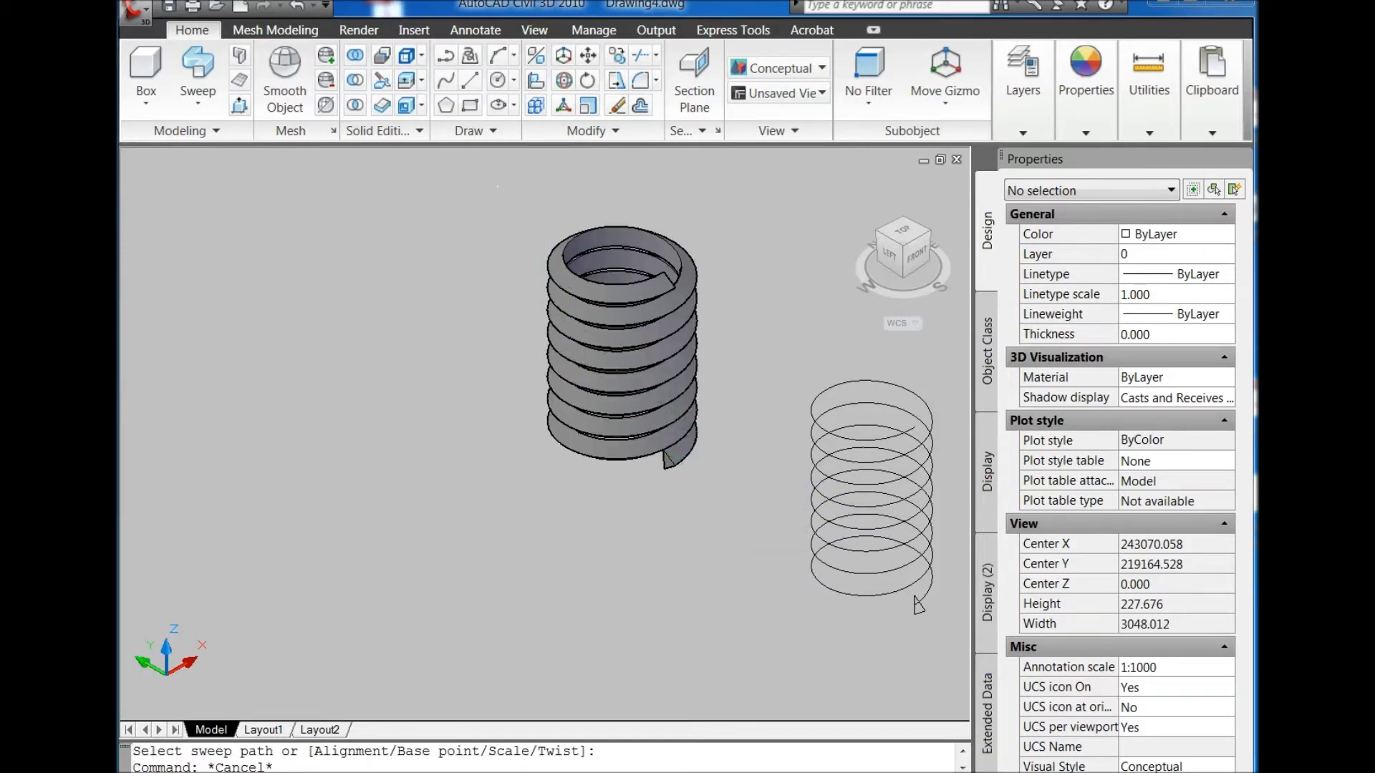
# Step: Move the swept coil and its helix down into the hex nut's hole
pyautogui.click(498, 187)
pyautogui.click(915, 601)
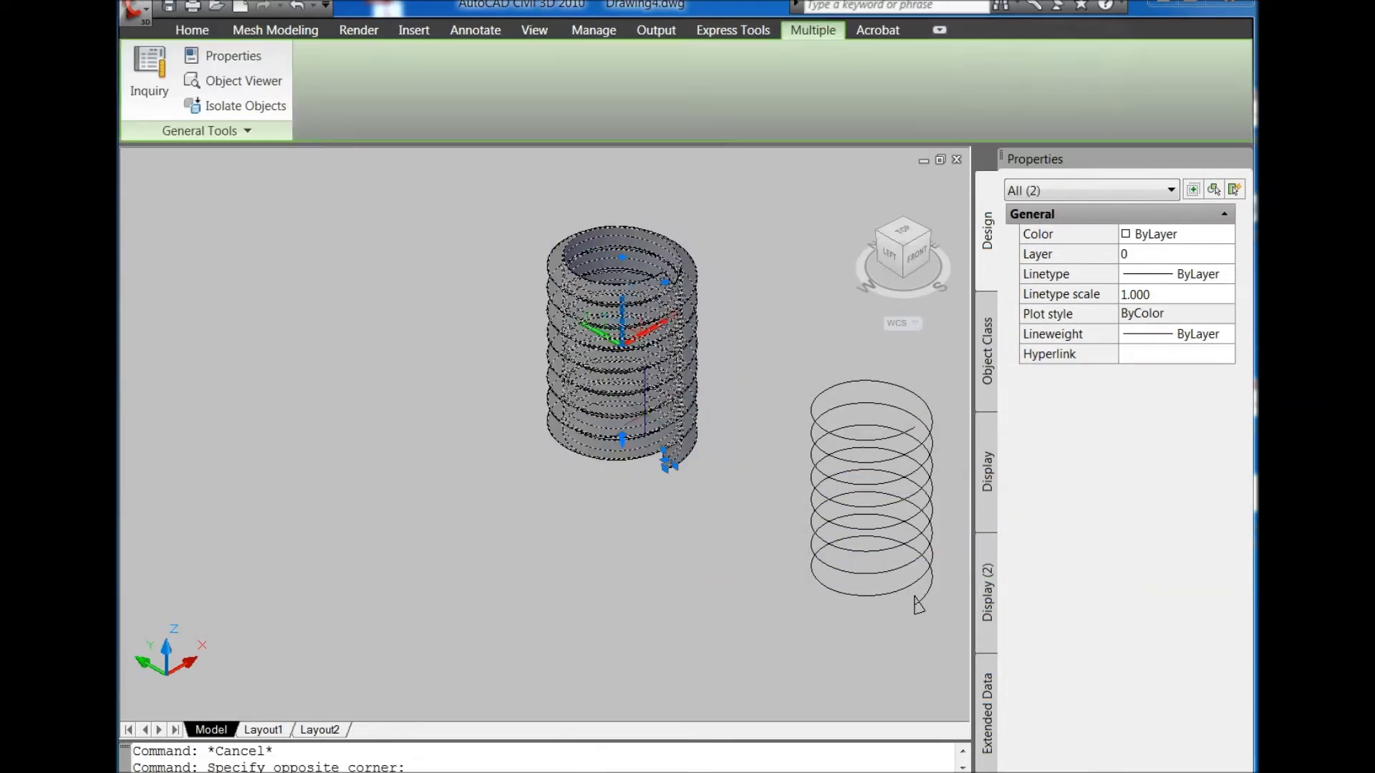
pyautogui.click(205, 32)
pyautogui.click(588, 55)
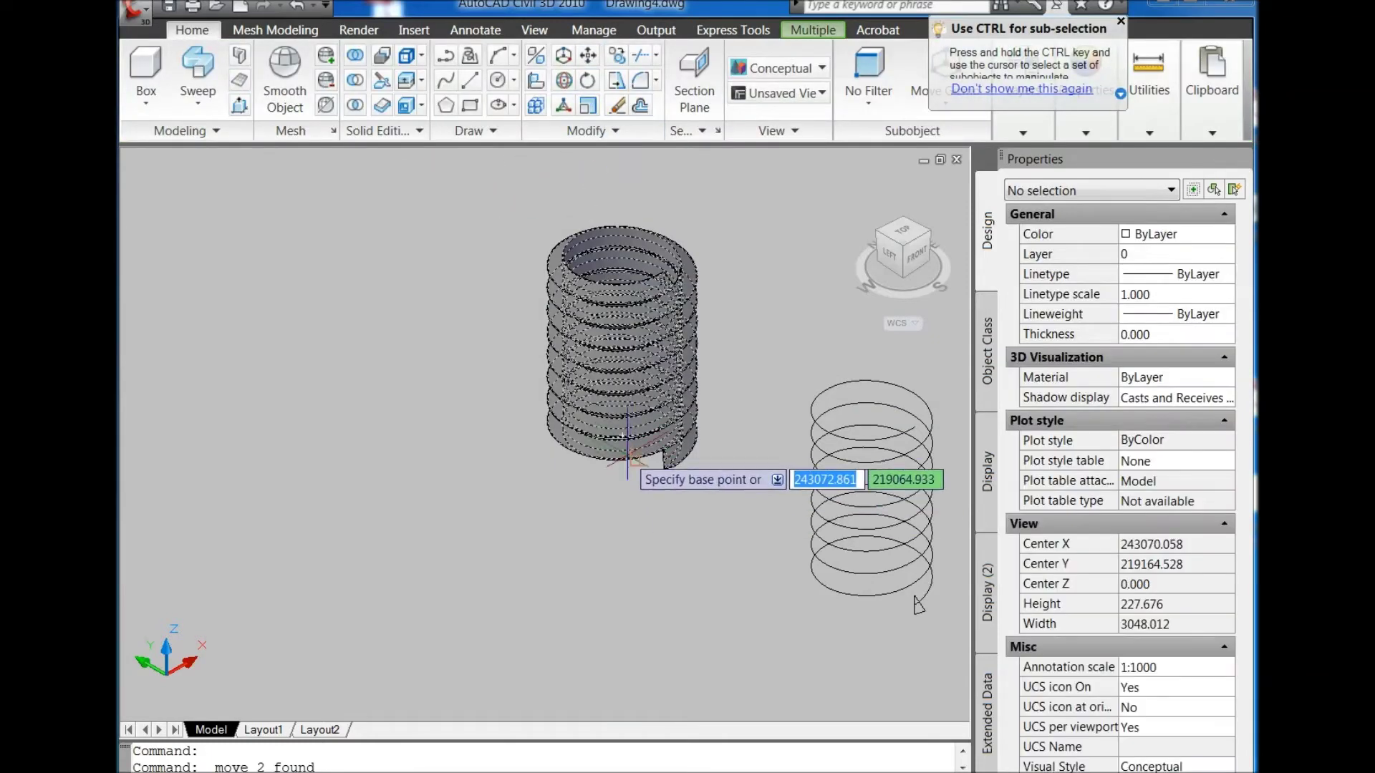
pyautogui.click(666, 462)
pyautogui.scroll(-2, 705, 465)
pyautogui.scroll(-3, 835, 544)
pyautogui.scroll(1, 473, 379)
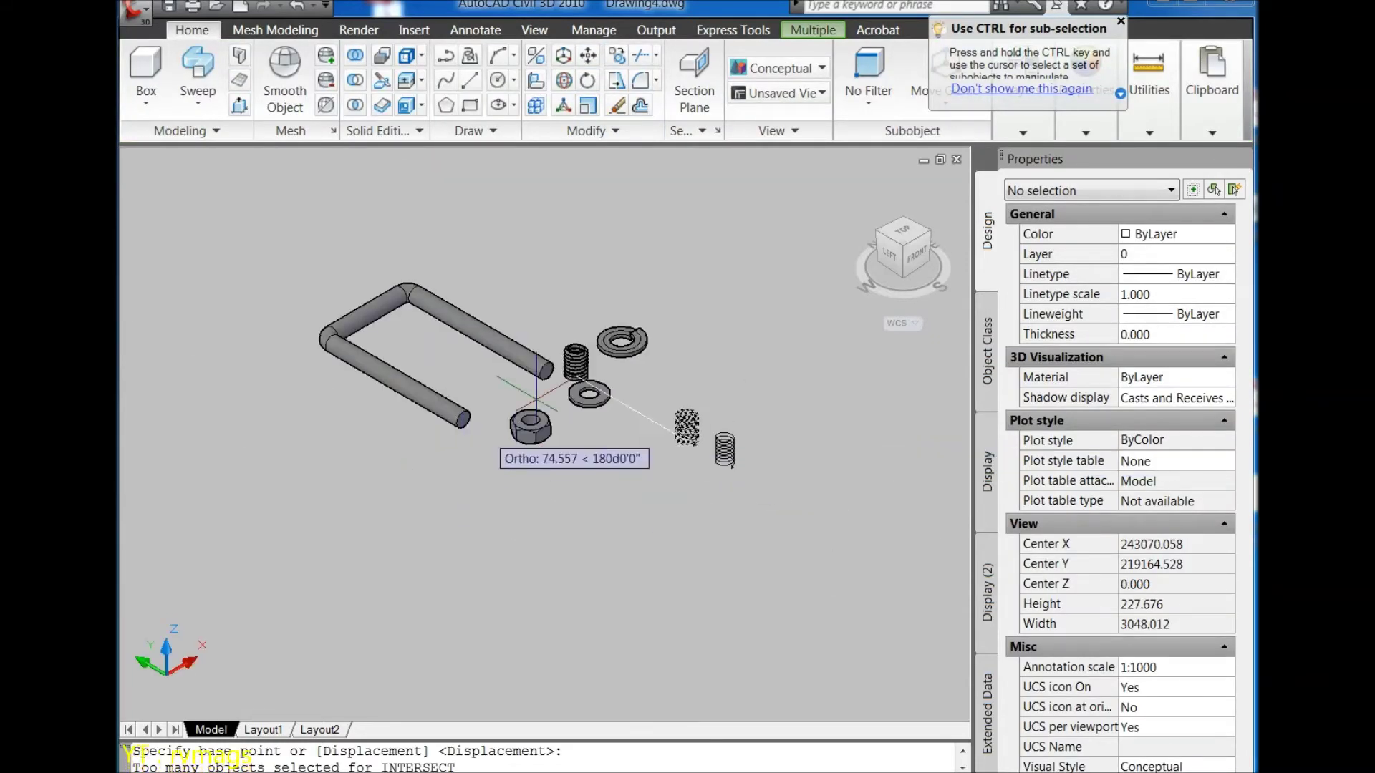
pyautogui.scroll(3, 522, 465)
pyautogui.scroll(2, 510, 501)
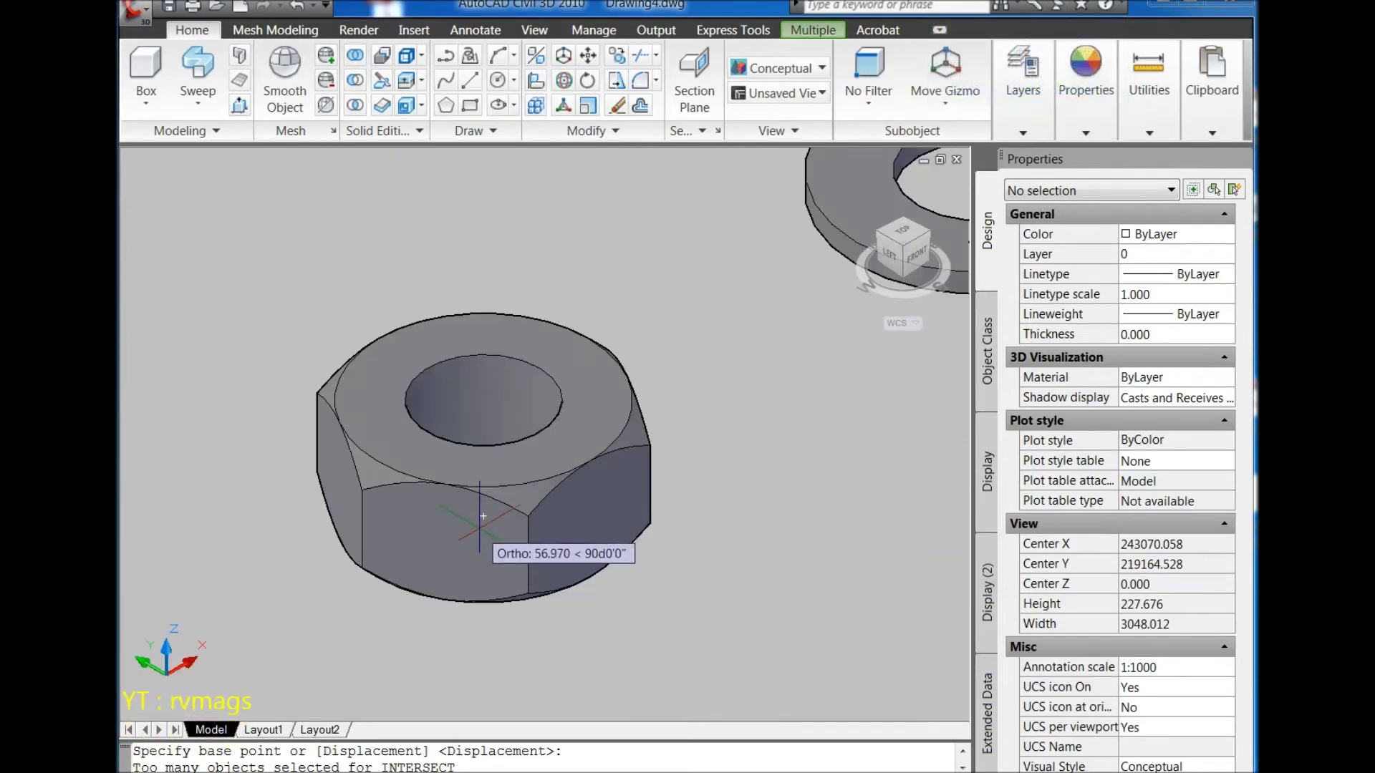
pyautogui.scroll(-2, 634, 476)
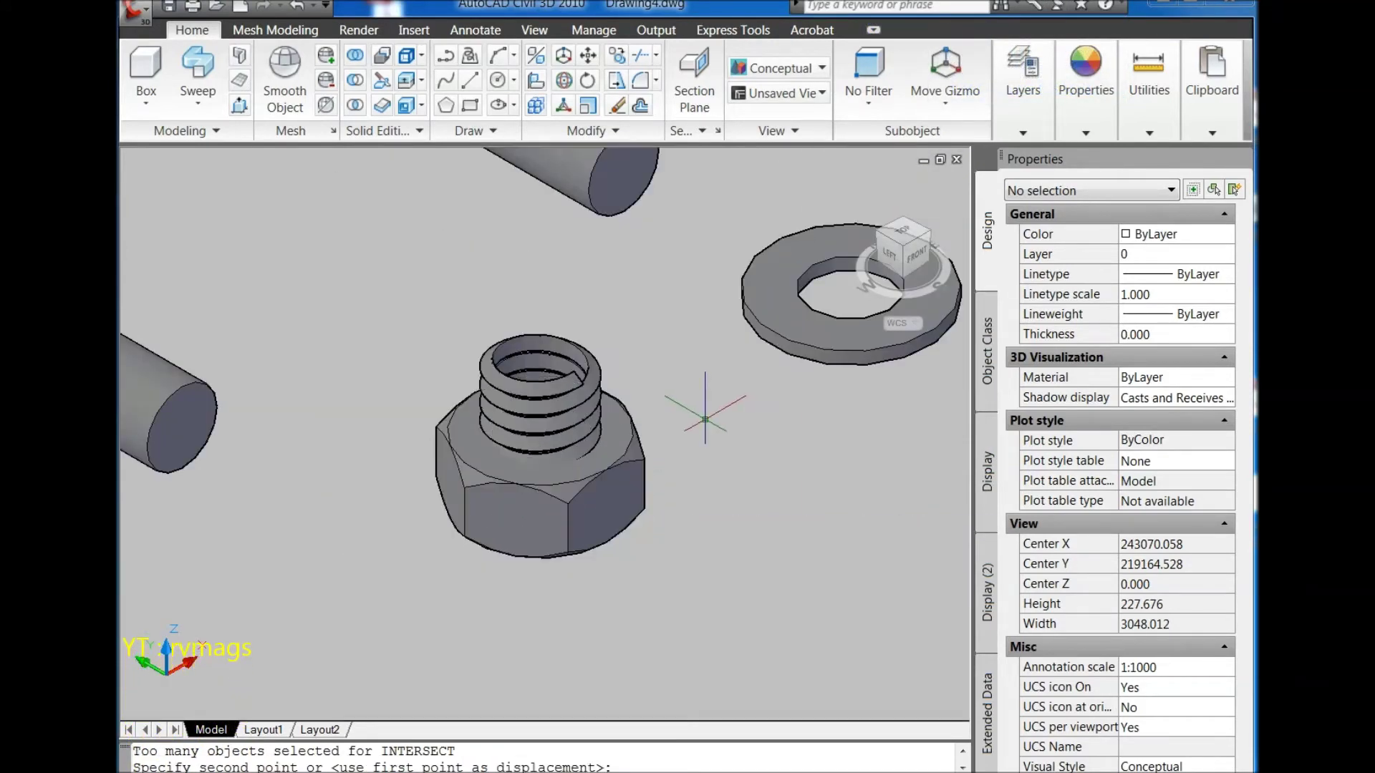
pyautogui.click(589, 428)
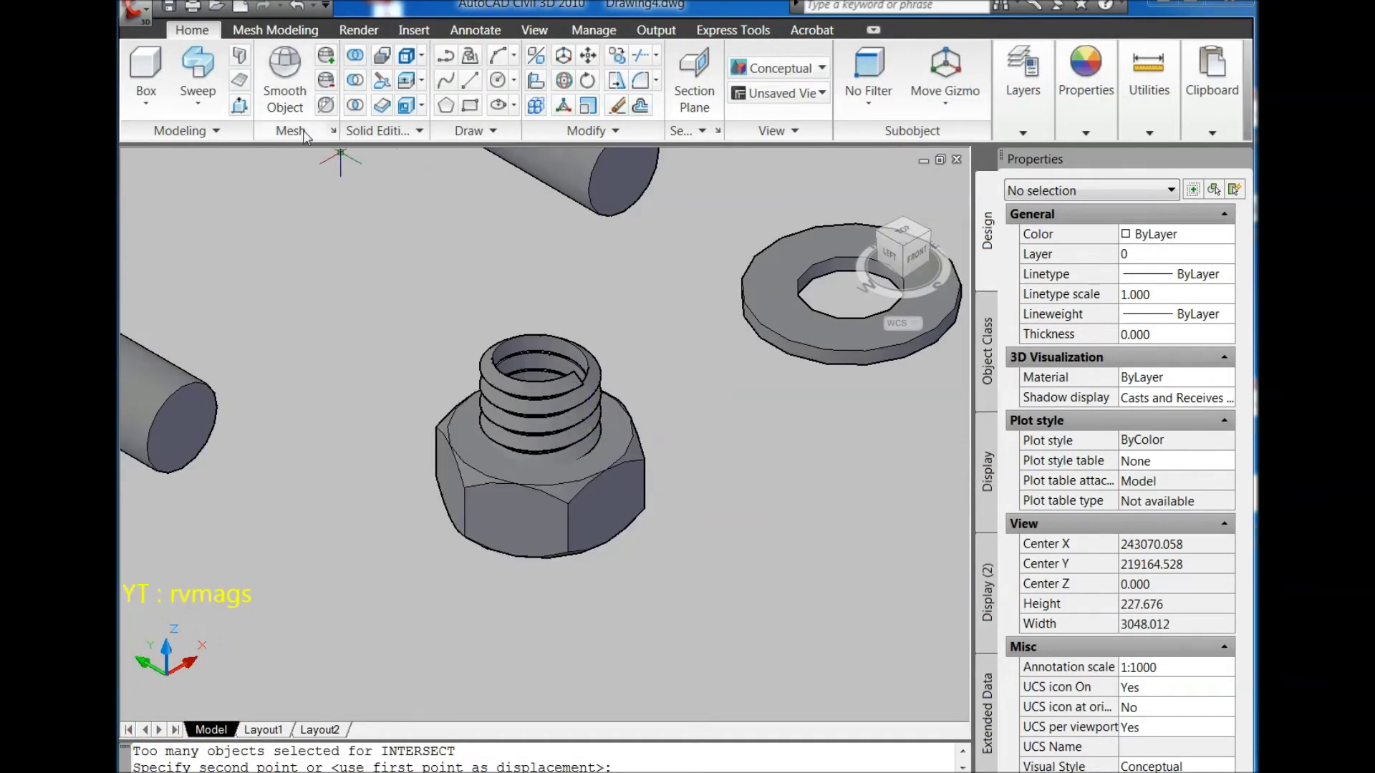
# Step: Subtract the coil from the hex nut to cut its threads
pyautogui.click(358, 89)
pyautogui.click(632, 462)
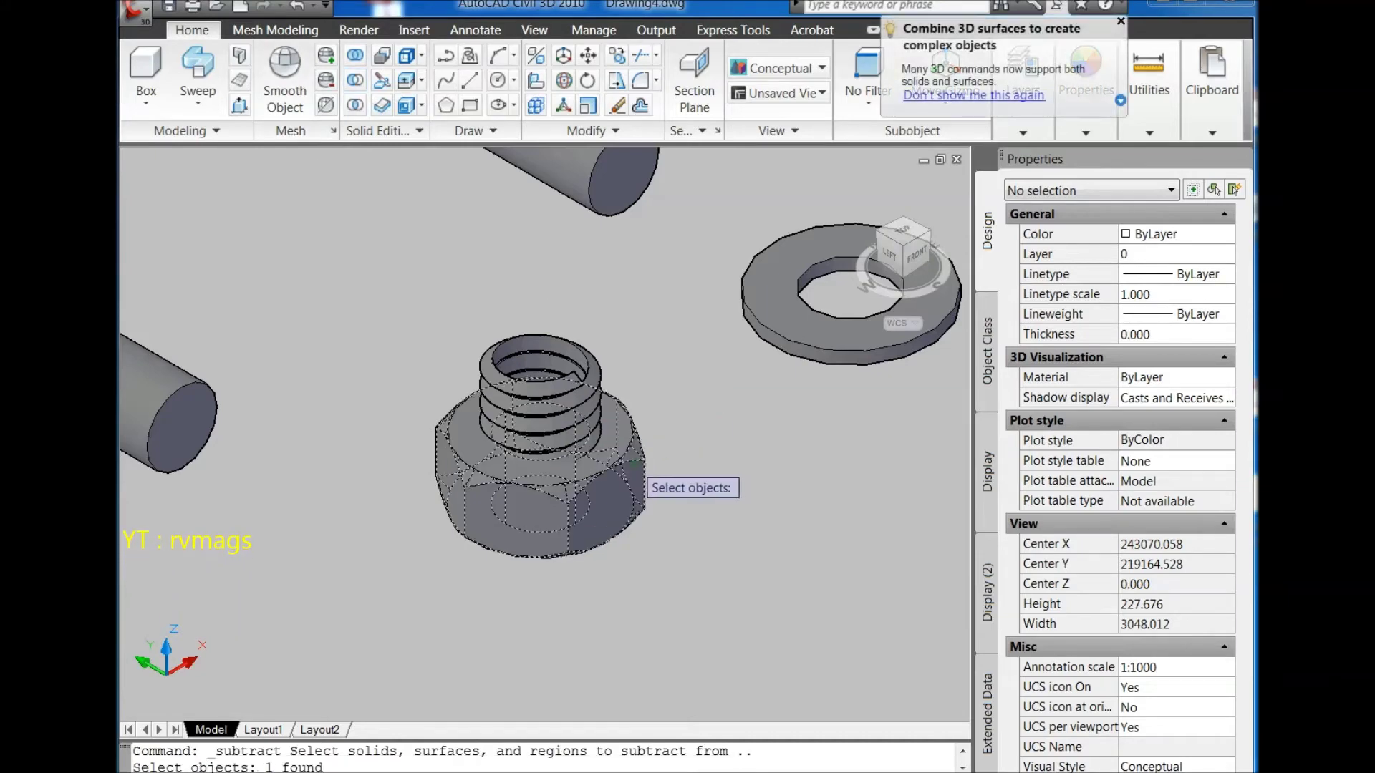
pyautogui.press('Return')
pyautogui.click(569, 405)
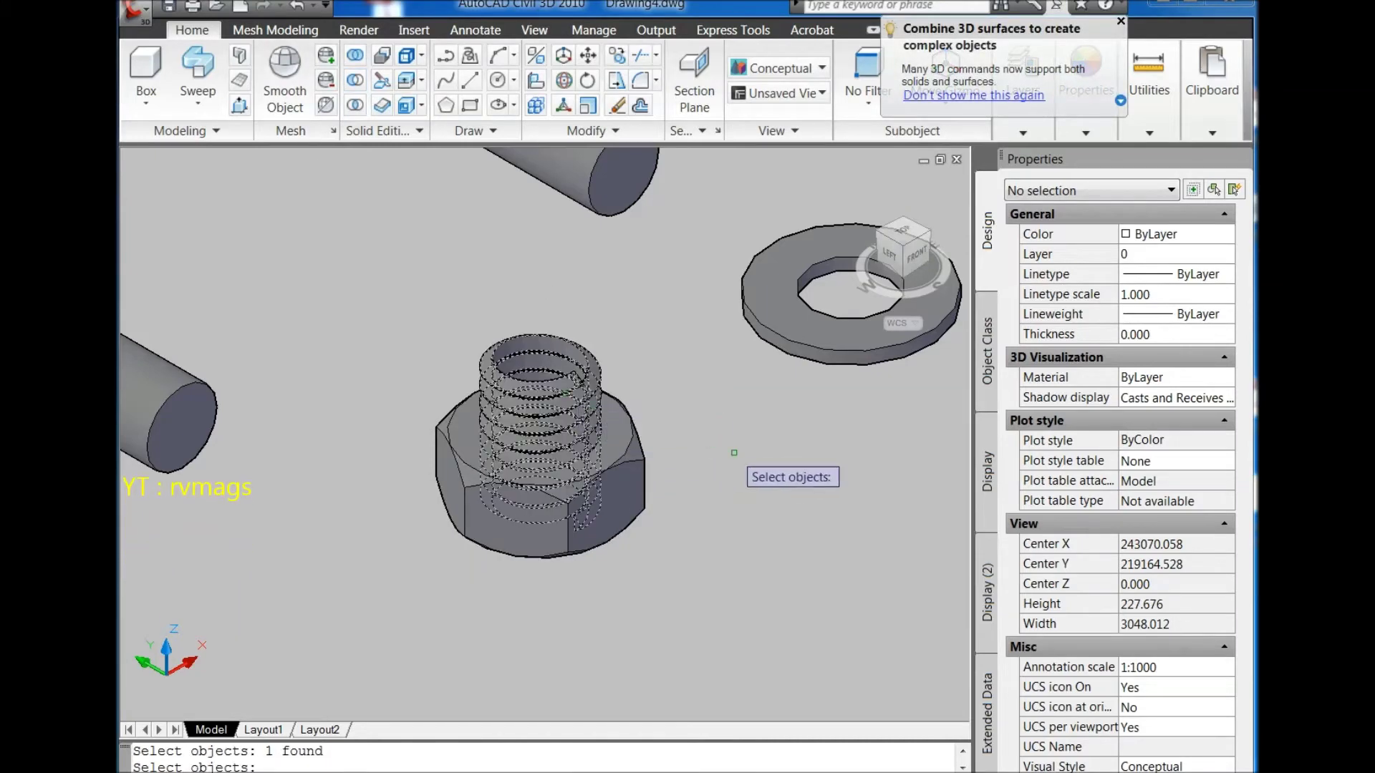
pyautogui.scroll(-2, 730, 447)
pyautogui.scroll(-2, 727, 434)
pyautogui.scroll(-2, 691, 444)
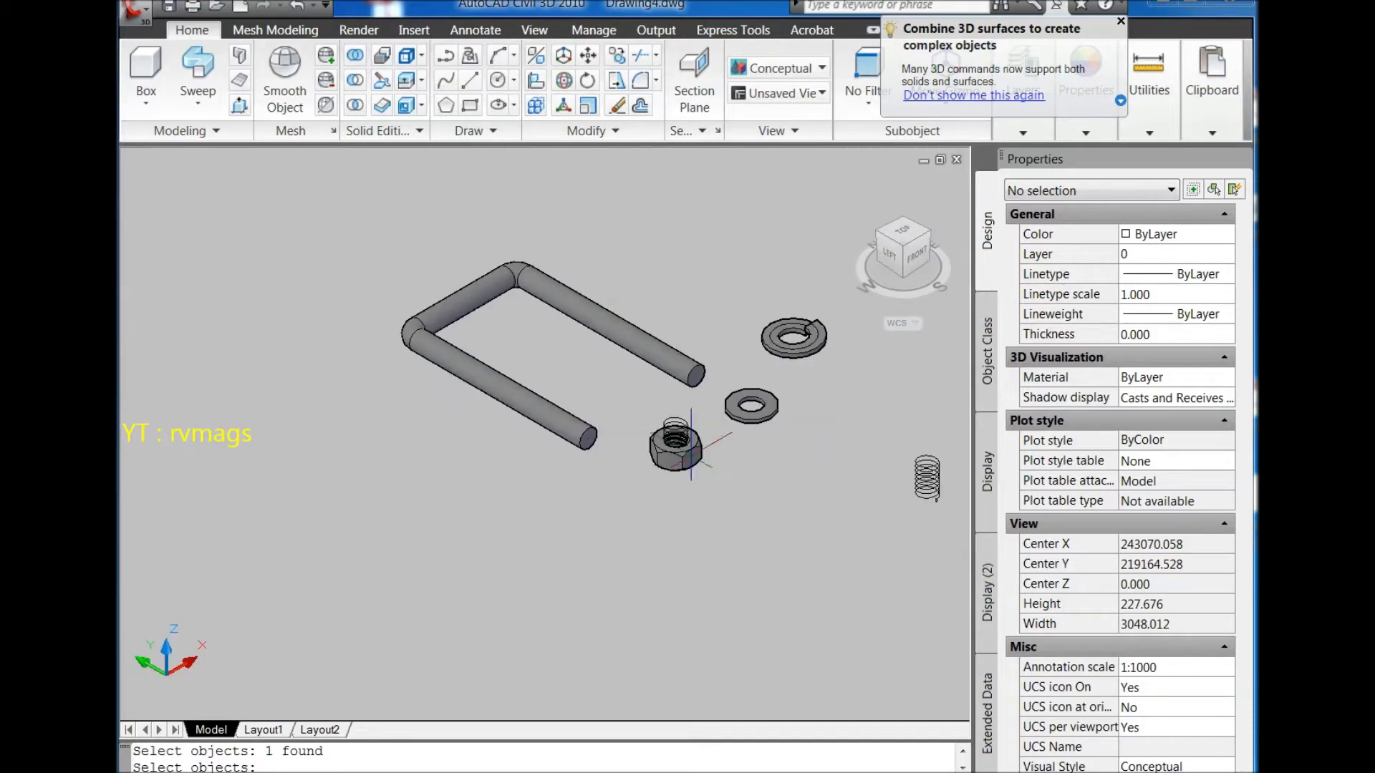
pyautogui.scroll(-2, 634, 474)
pyautogui.scroll(2, 752, 472)
# Step: Stand the triangular profile upright with 3DROTATE and place it at the helix's end
pyautogui.scroll(4, 802, 466)
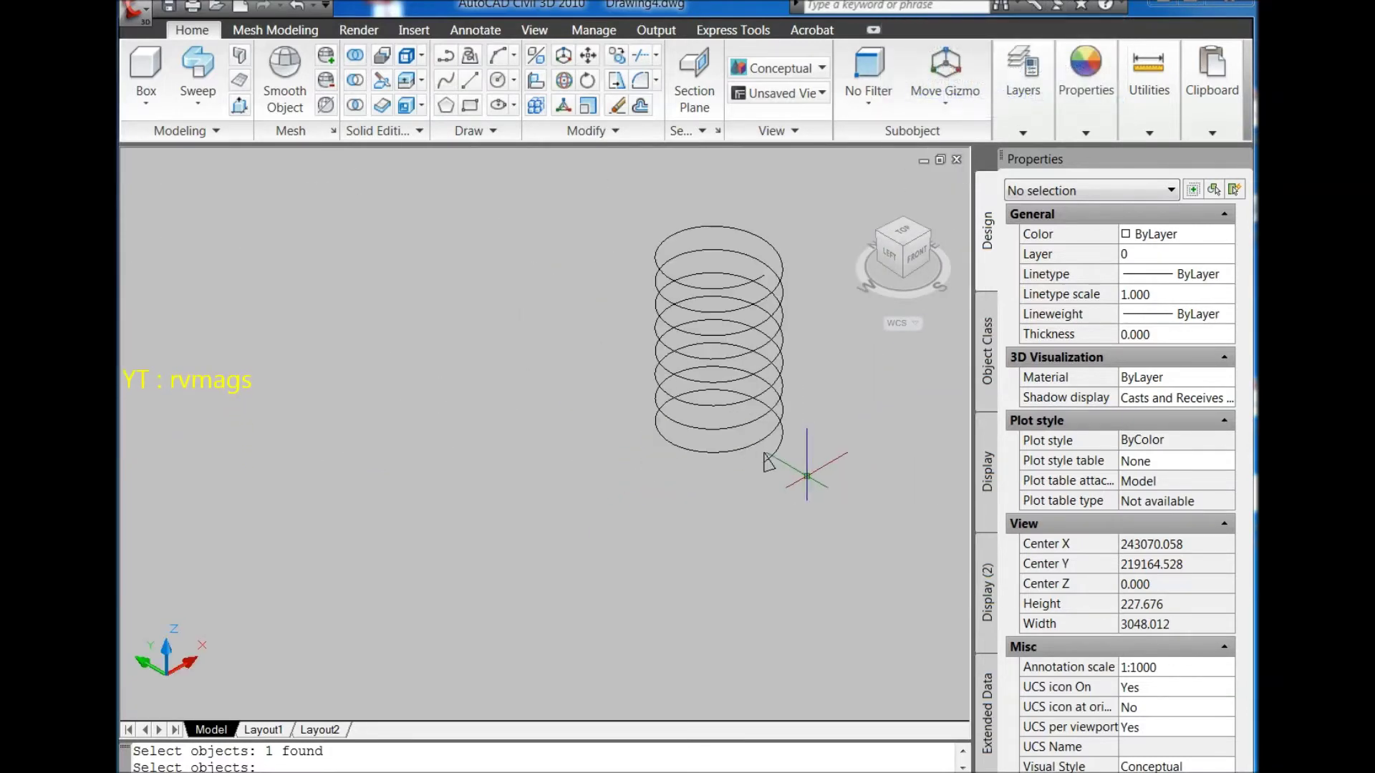
pyautogui.scroll(3, 802, 466)
pyautogui.click(563, 80)
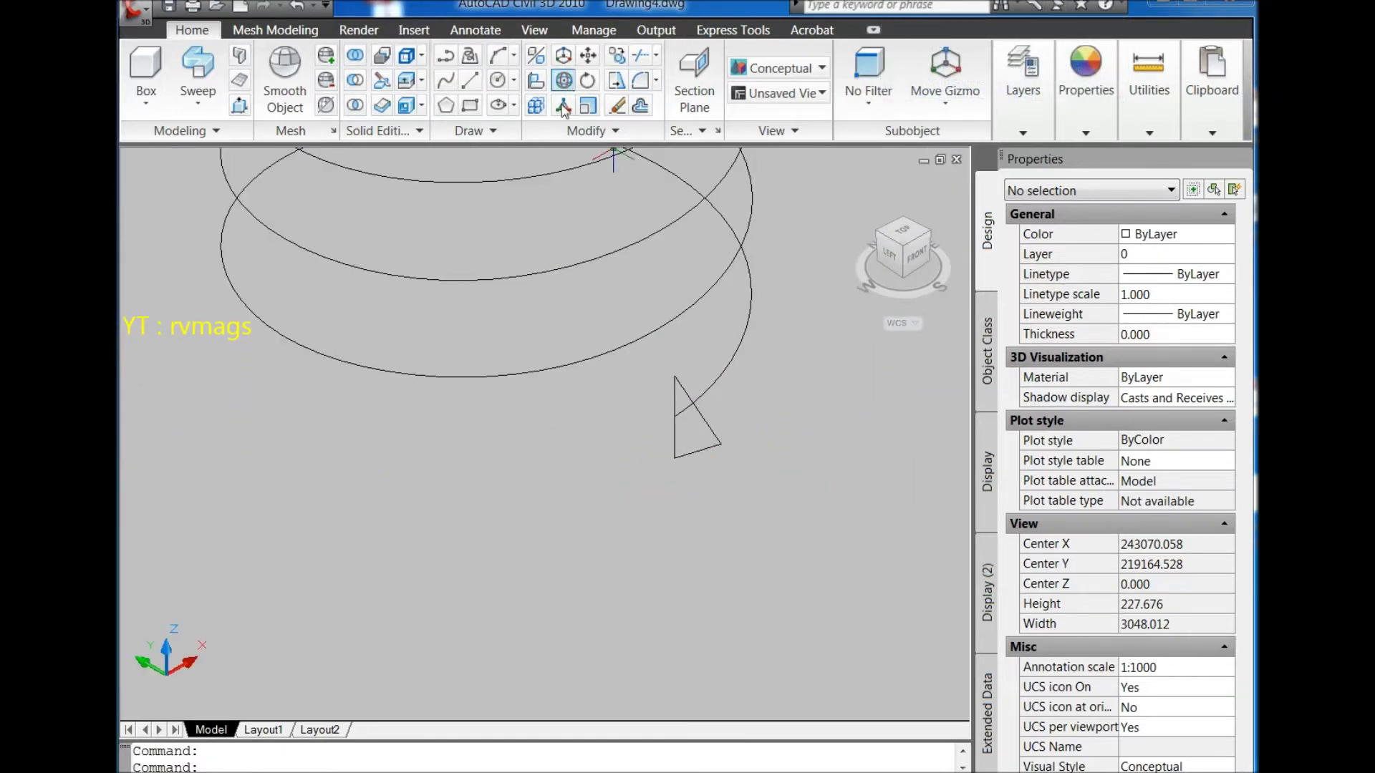
pyautogui.click(708, 428)
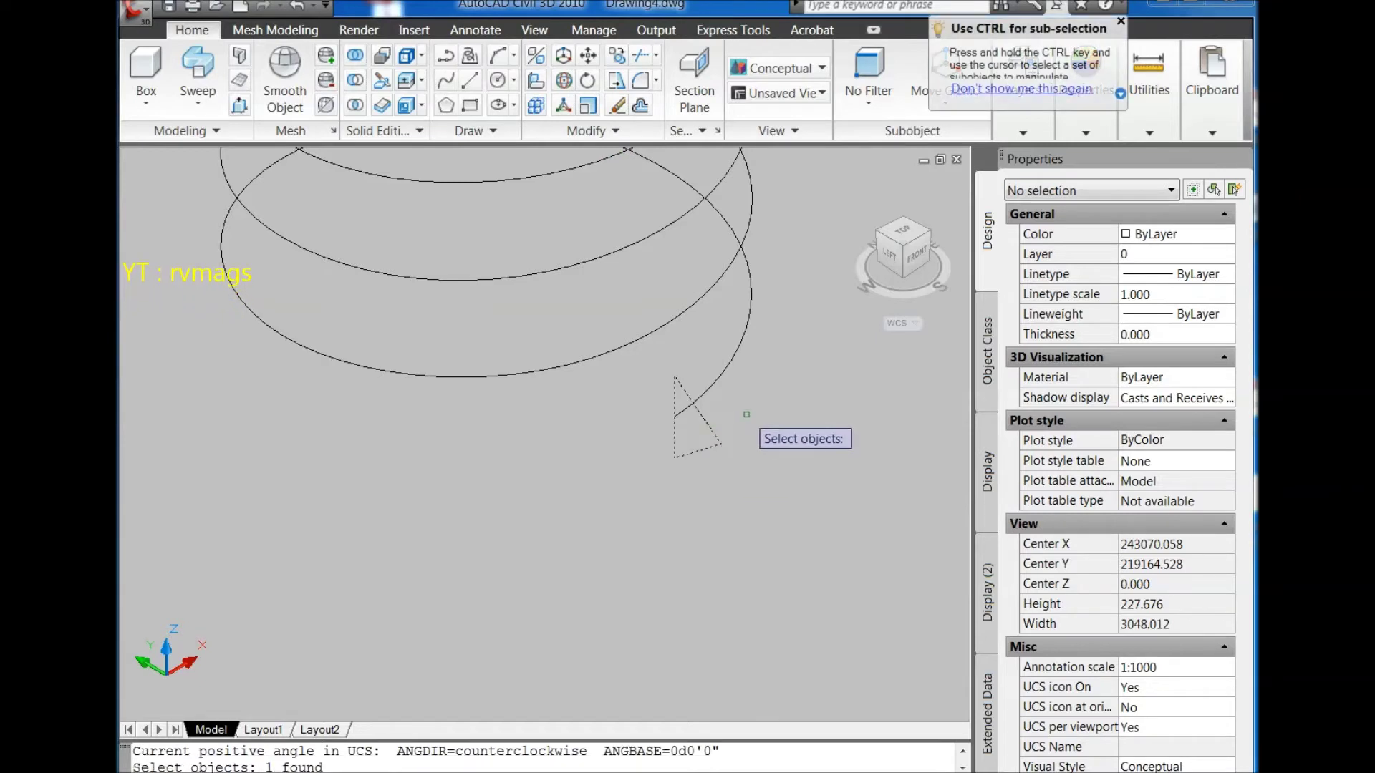
pyautogui.press('Return')
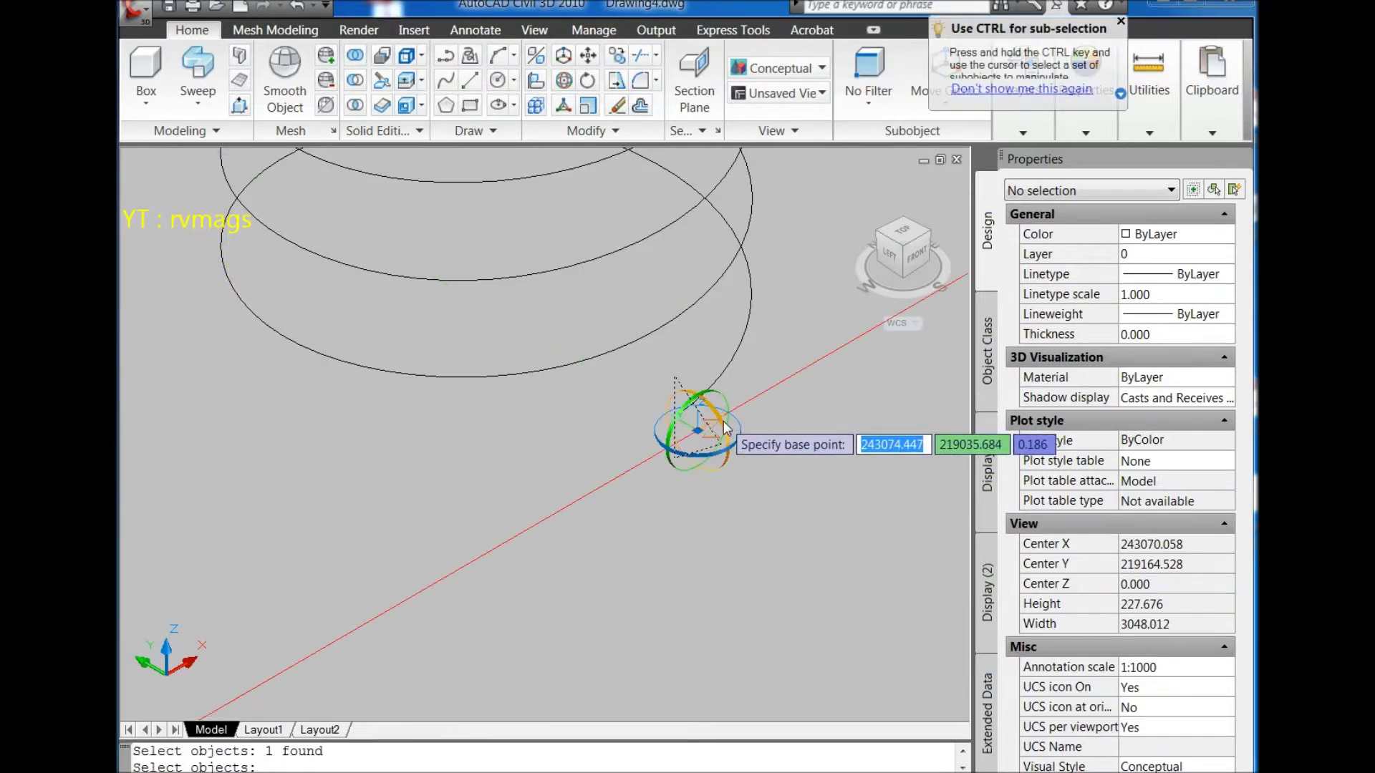
pyautogui.click(724, 429)
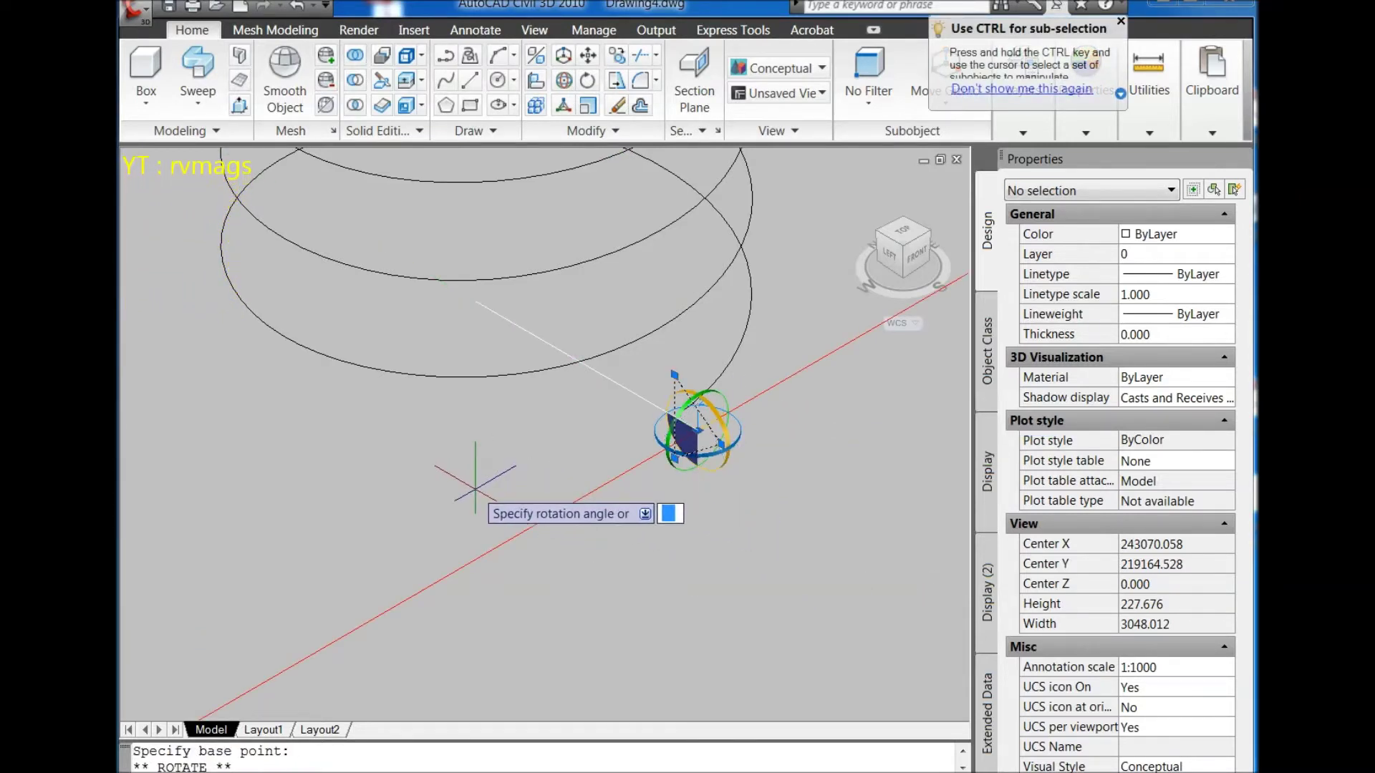
pyautogui.scroll(2, 469, 466)
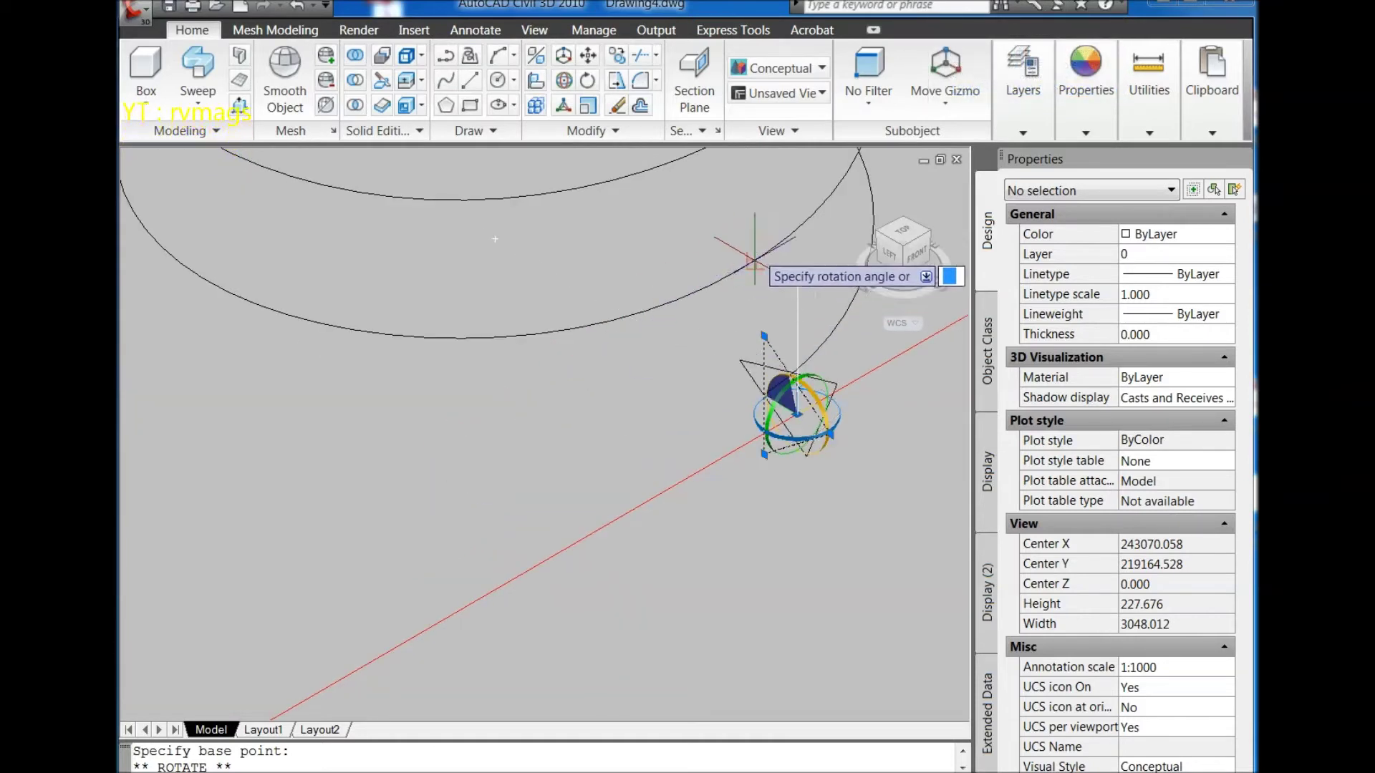
pyautogui.click(920, 451)
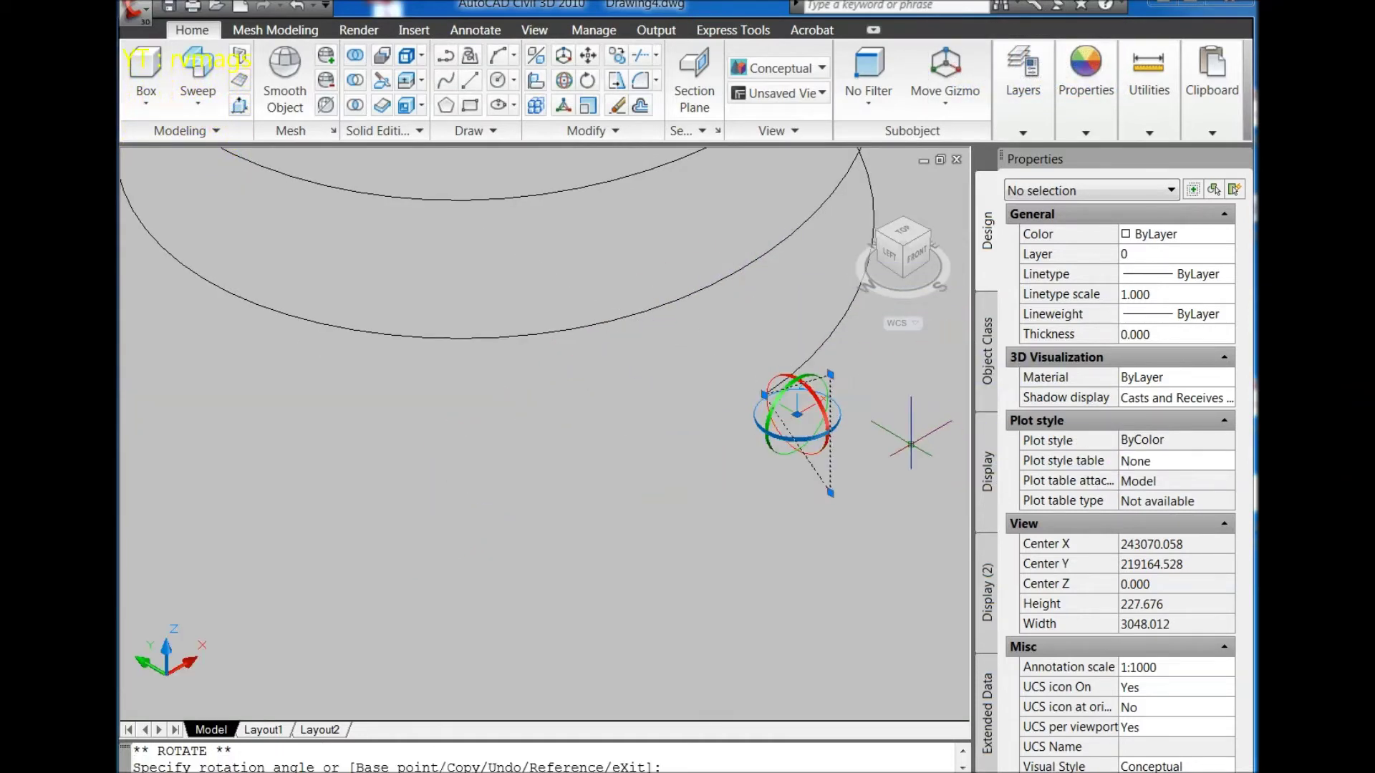
pyautogui.click(588, 55)
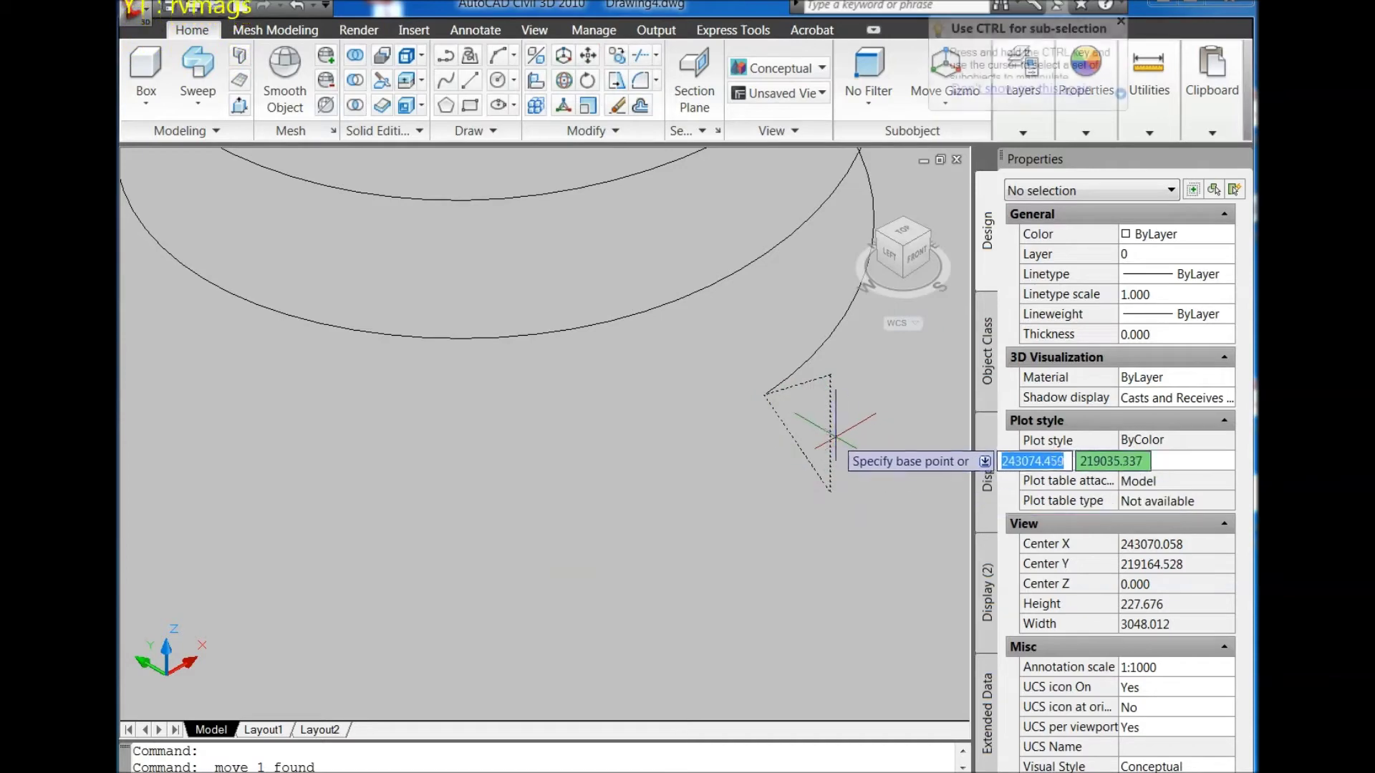
pyautogui.click(830, 433)
pyautogui.click(764, 394)
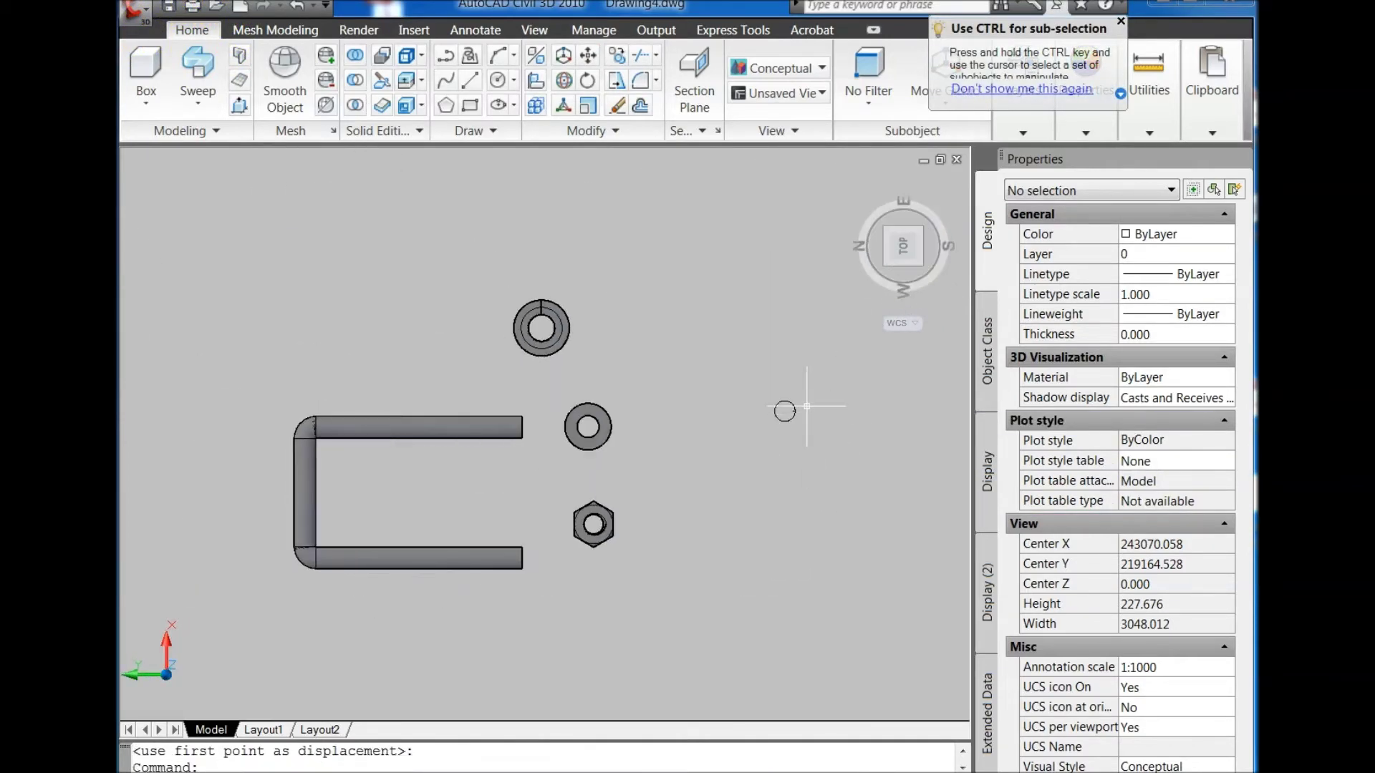
# Step: Nudge the small profile 0.1 units into place, then select the helix
pyautogui.scroll(2, 718, 439)
pyautogui.moveTo(723, 434); pyautogui.dragTo(761, 454)
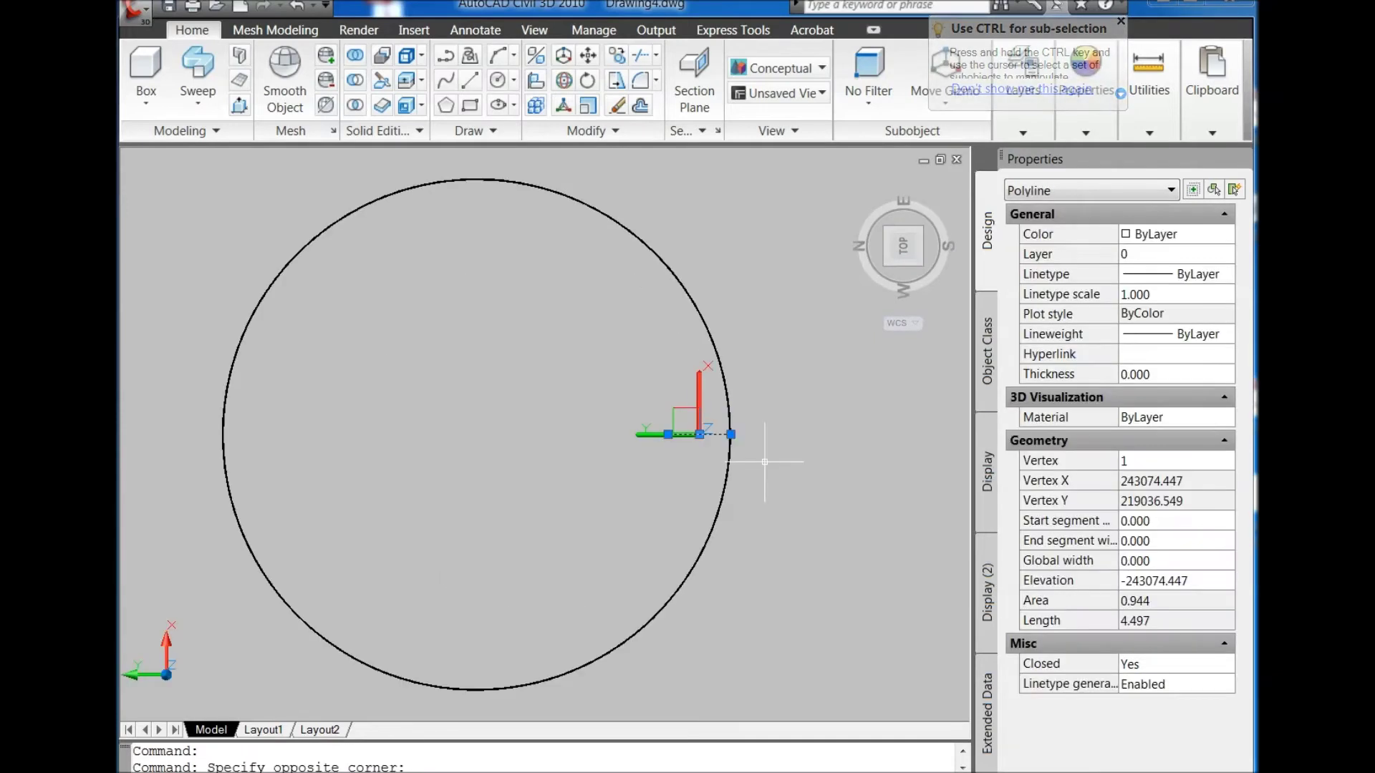
pyautogui.click(588, 57)
pyautogui.click(782, 335)
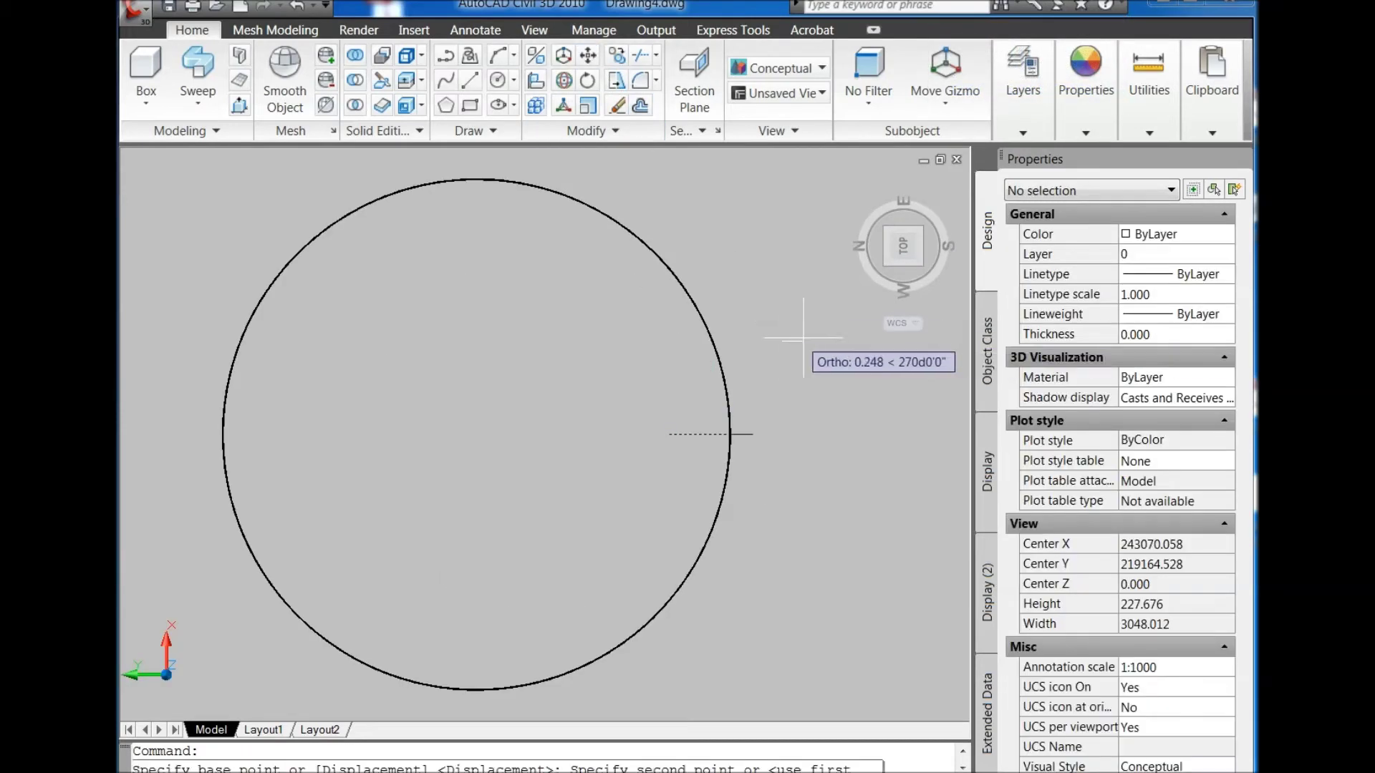
pyautogui.write('.1')
pyautogui.press('Return')
pyautogui.click(803, 328)
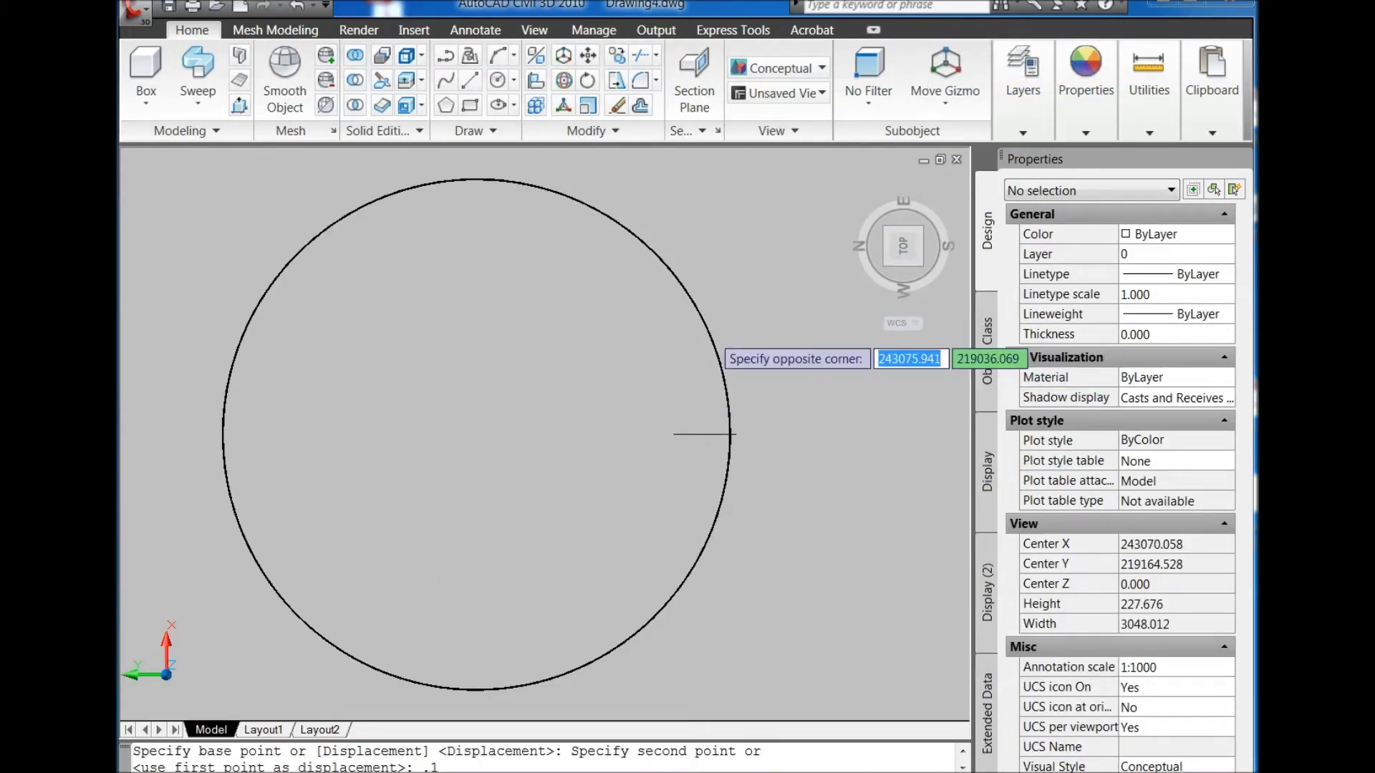
pyautogui.click(724, 404)
# Step: Switch to an isometric view and start a sweep of the profile, then cancel it
pyautogui.click(919, 265)
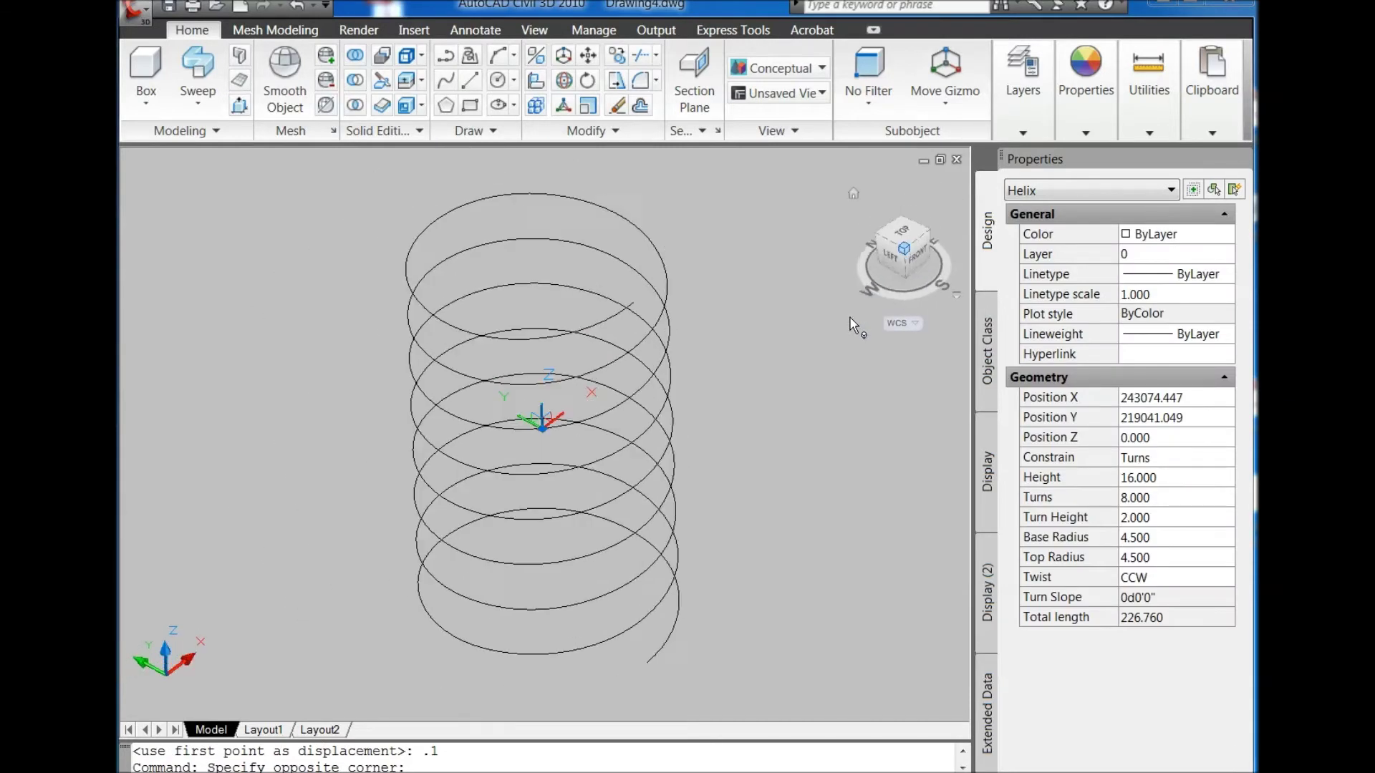
pyautogui.press('Escape')
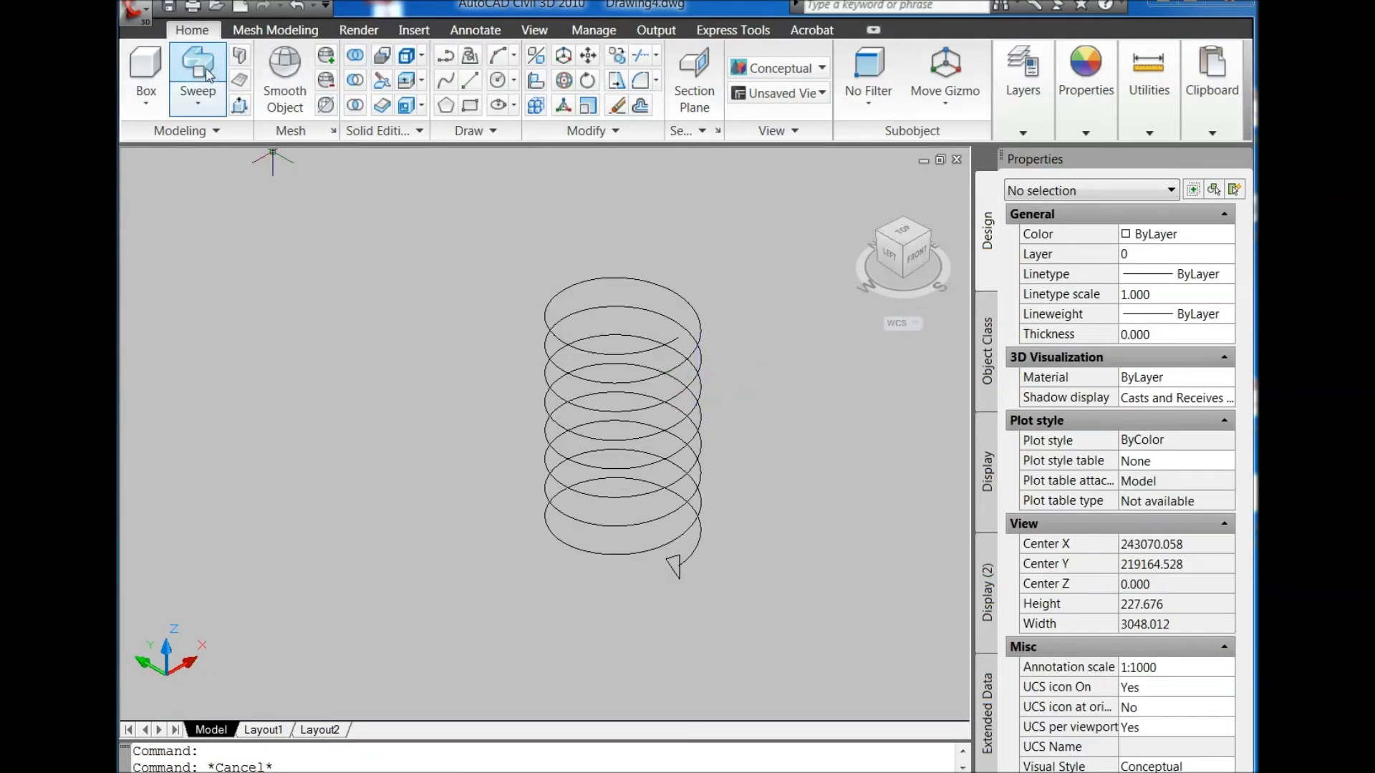
pyautogui.click(197, 71)
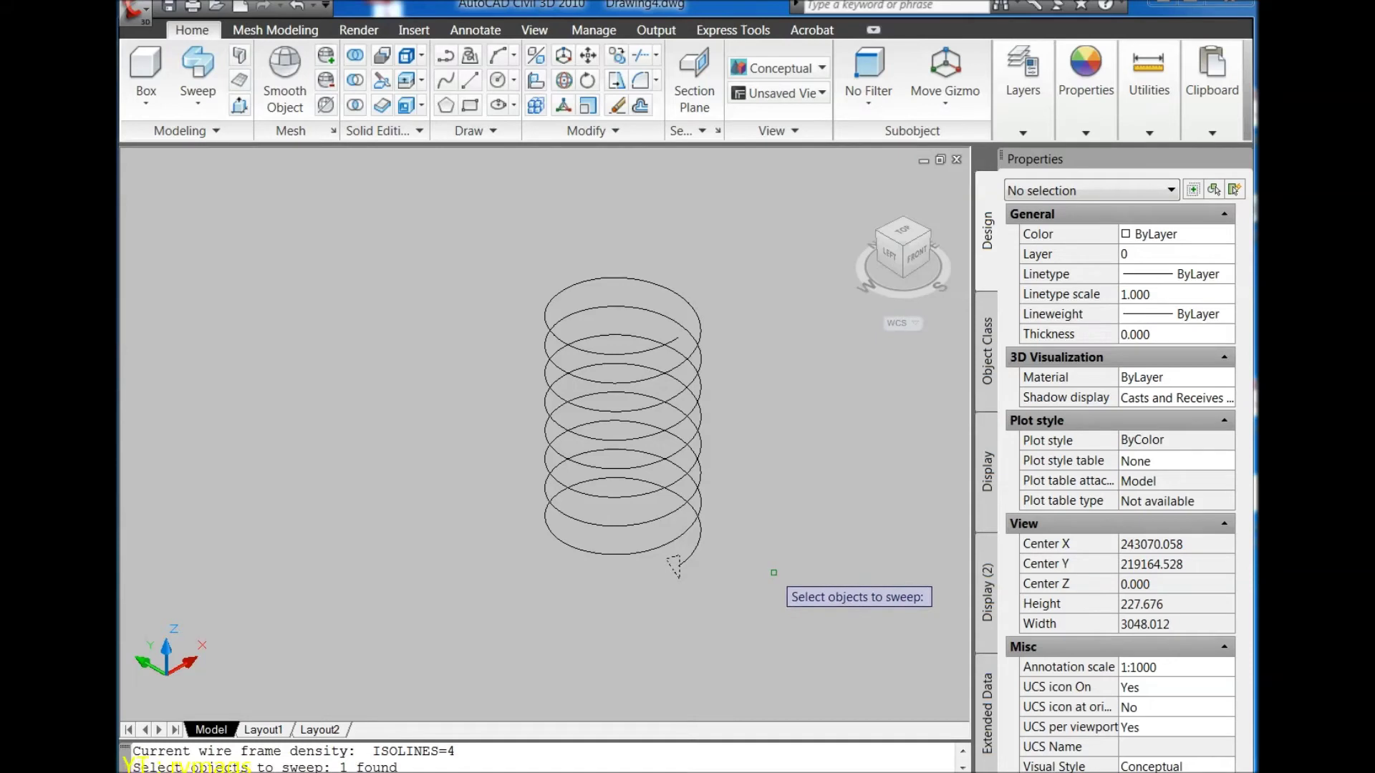
pyautogui.press('Return')
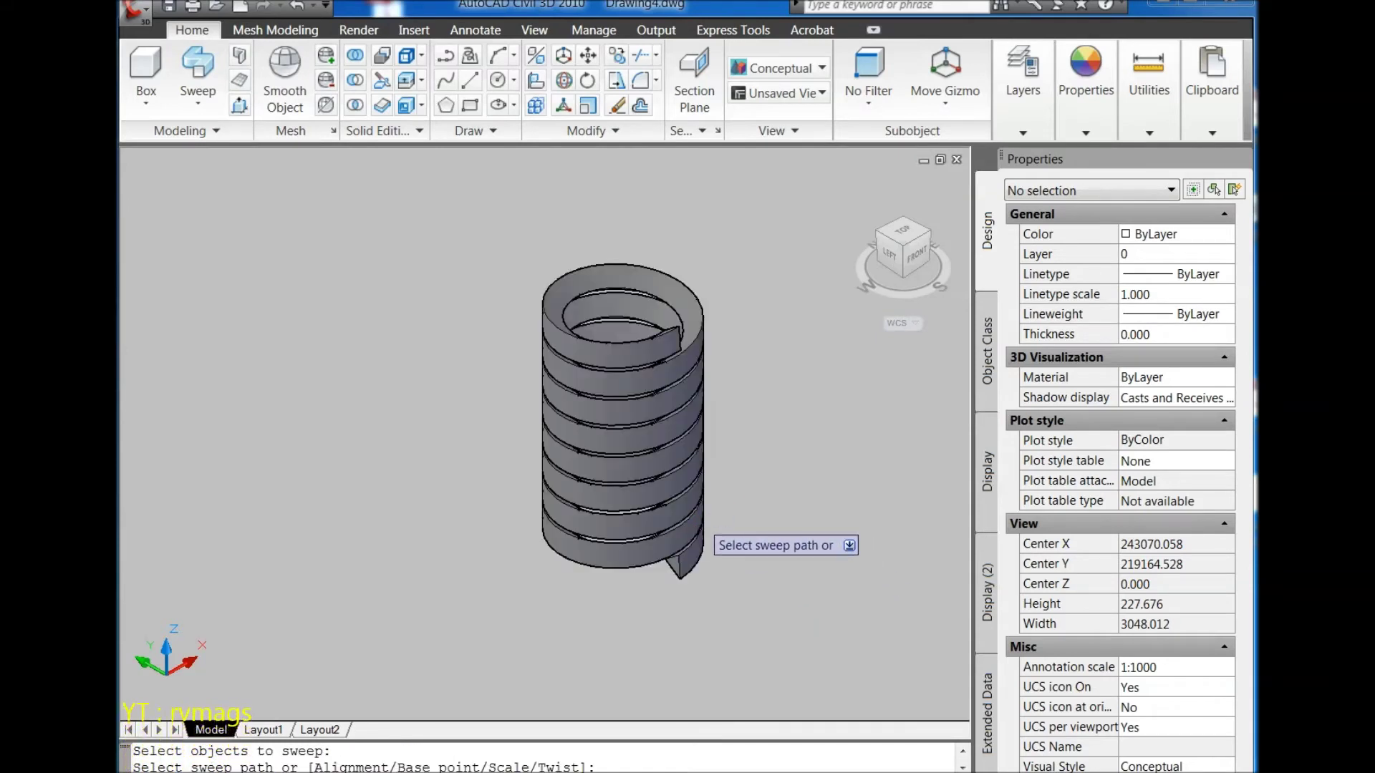
pyautogui.scroll(-5, 799, 573)
pyautogui.press('Escape')
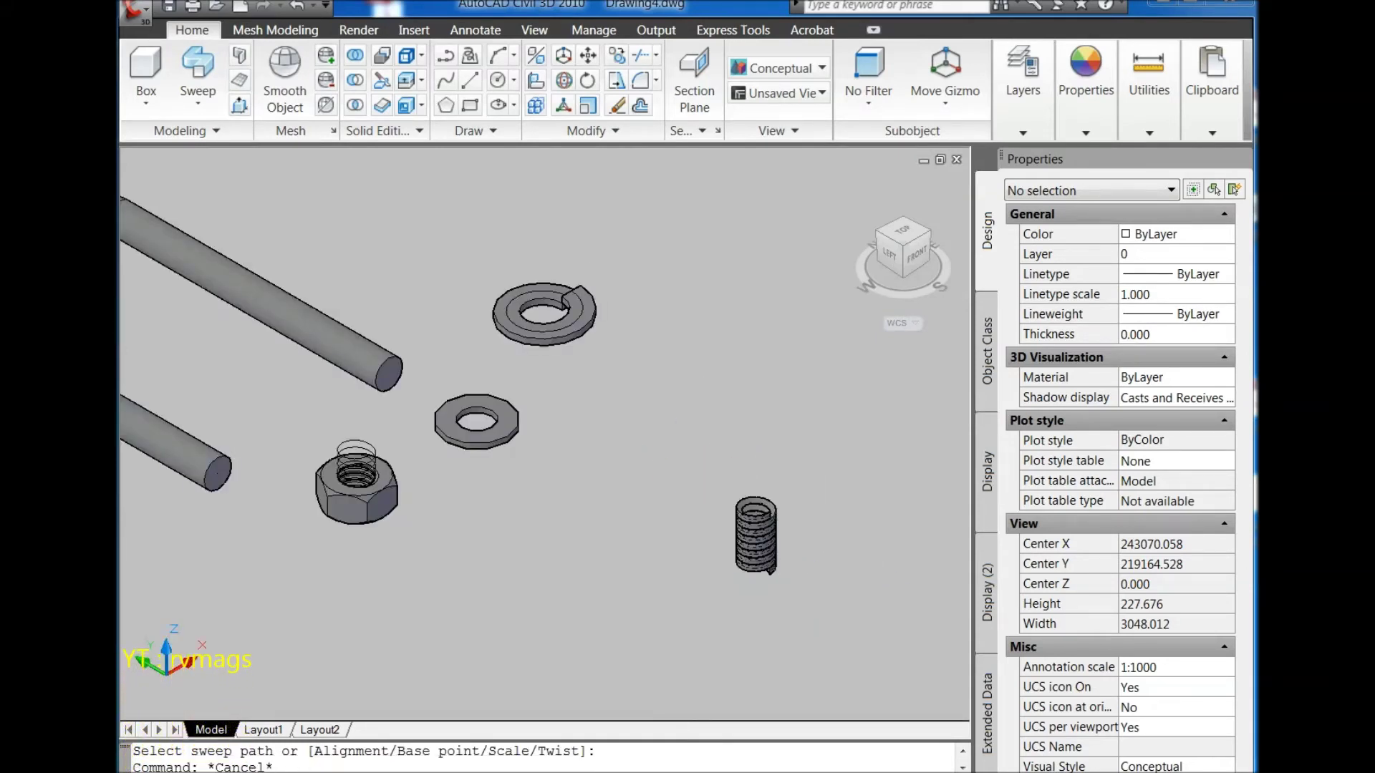
# Step: Turn the thread coil on its side with 3DROTATE (3r)
pyautogui.click(681, 469)
pyautogui.click(829, 644)
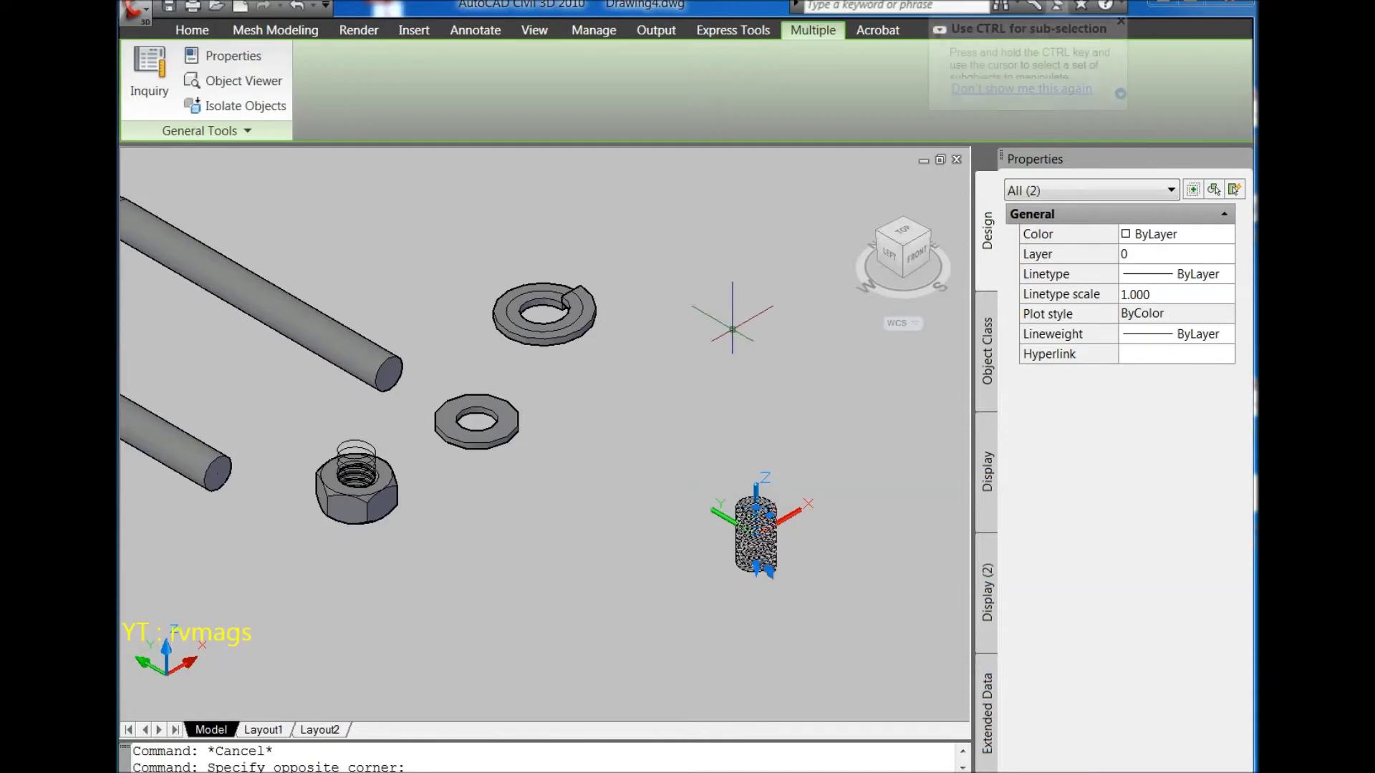
pyautogui.click(193, 30)
pyautogui.write('3r')
pyautogui.press('Return')
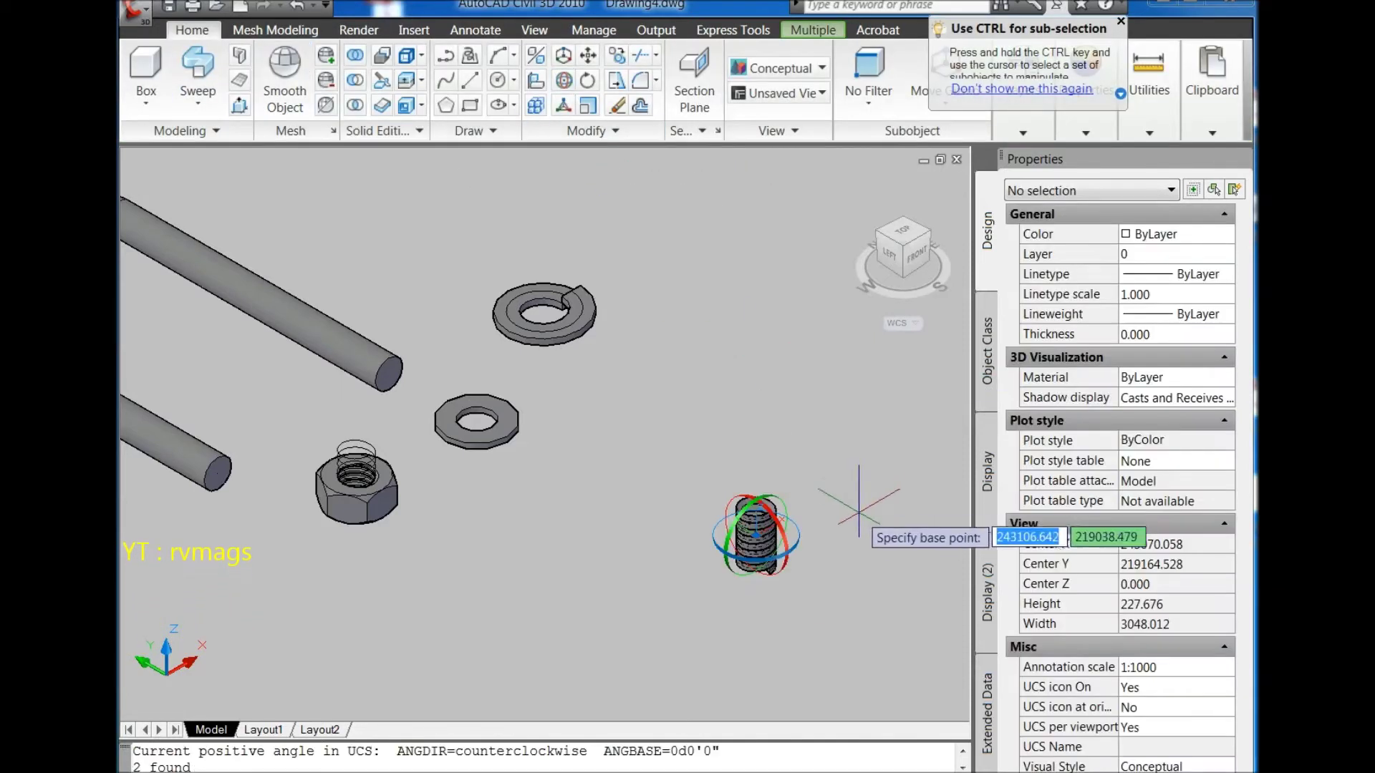
pyautogui.click(784, 534)
pyautogui.click(785, 539)
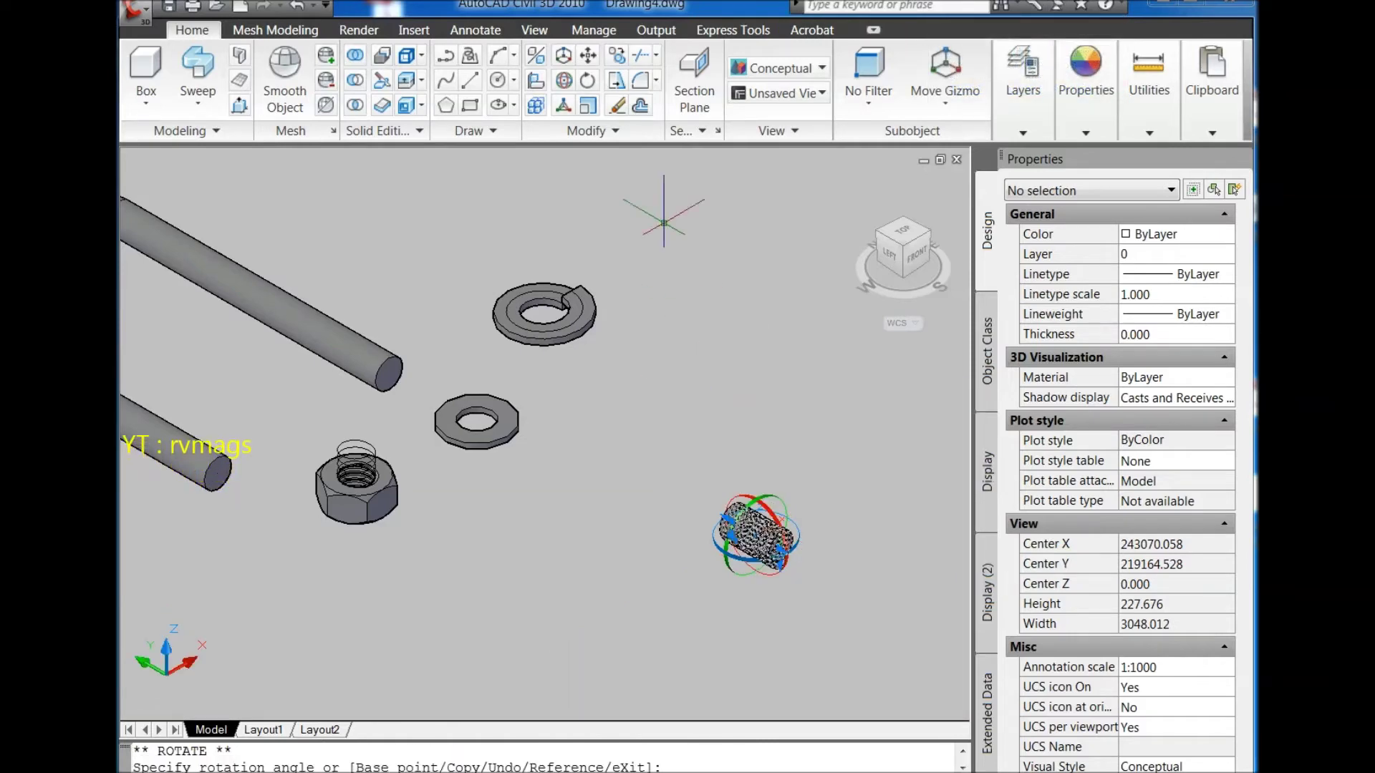
# Step: Copy the coil from its centre onto the plain U-bolt end with Ortho on
pyautogui.click(597, 58)
pyautogui.scroll(3, 782, 533)
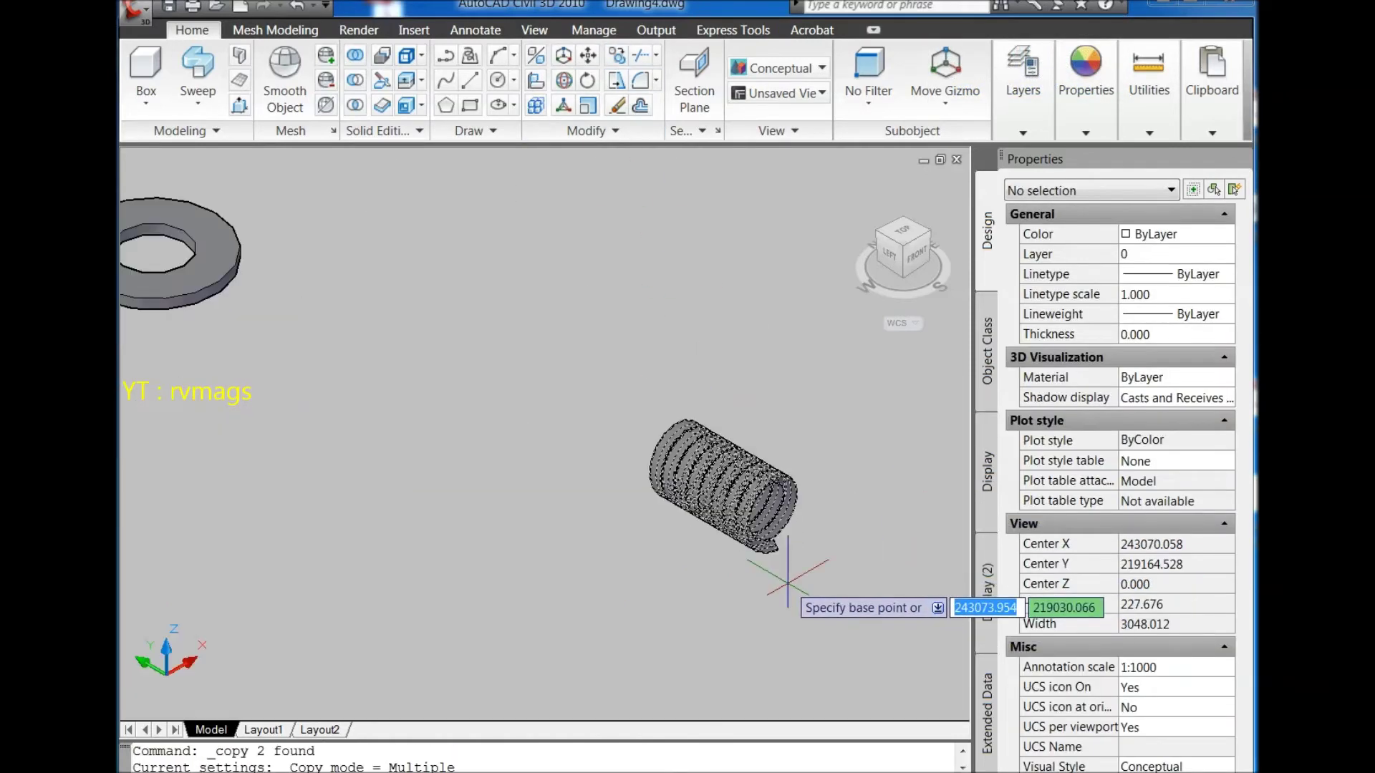
pyautogui.scroll(-2, 813, 516)
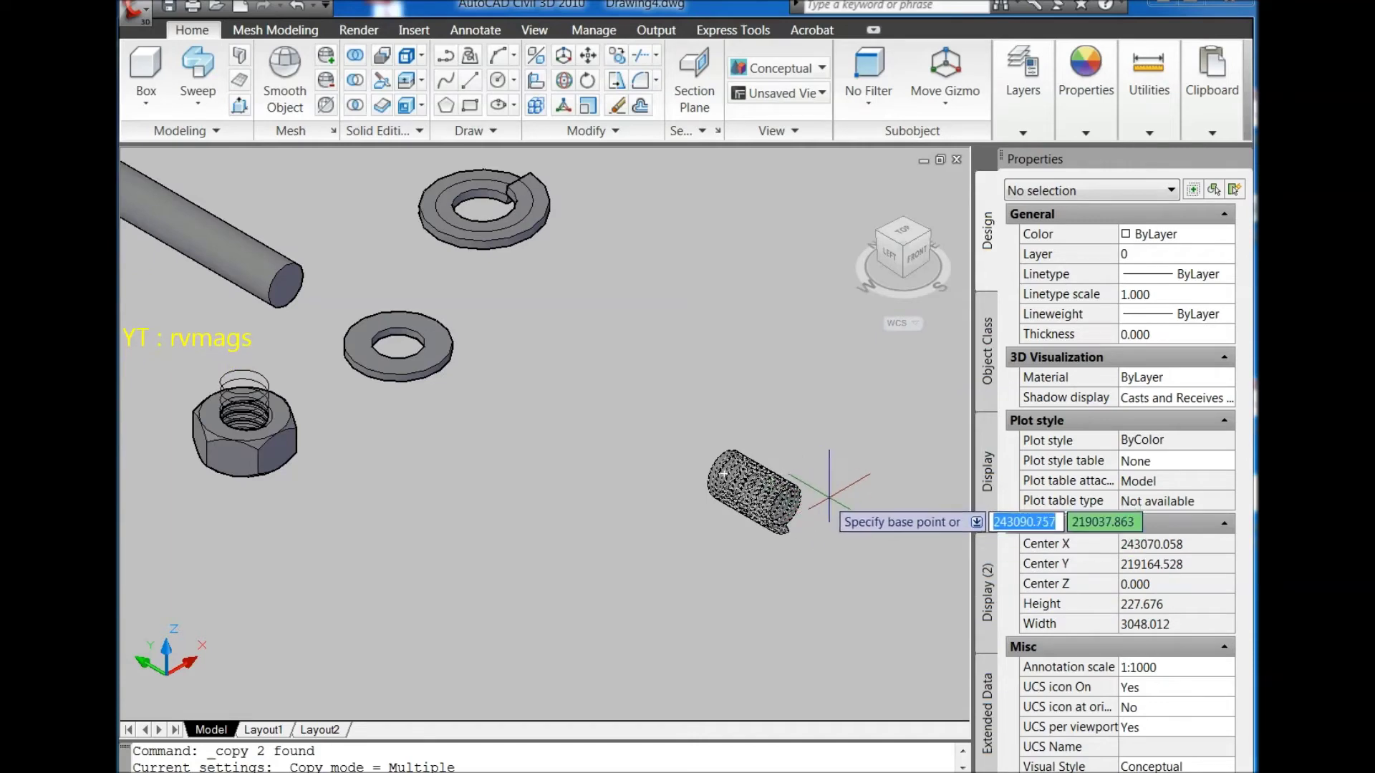
pyautogui.keyDown('shift'); pyautogui.rightClick(856, 472); pyautogui.keyUp('shift')
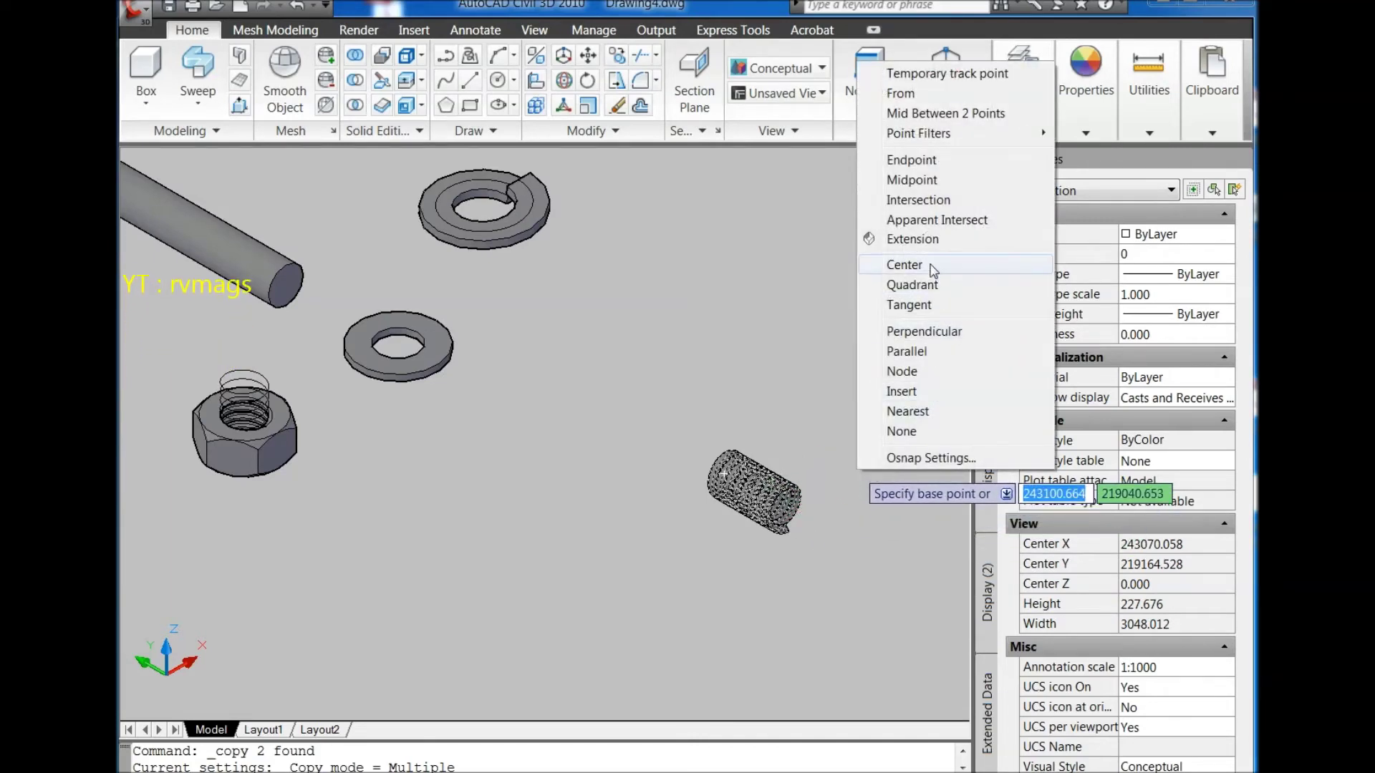
pyautogui.click(904, 264)
pyautogui.scroll(4, 823, 502)
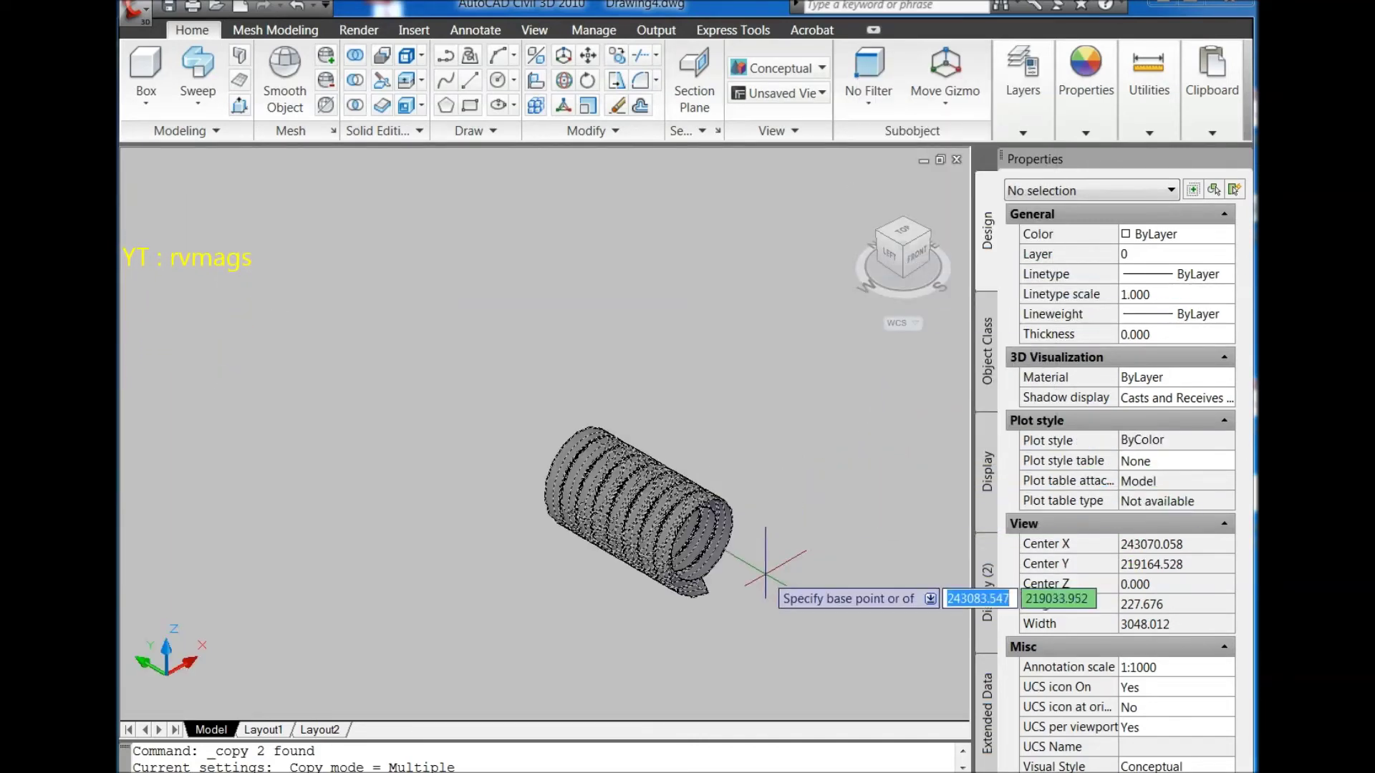
pyautogui.click(701, 545)
pyautogui.scroll(-5, 702, 544)
pyautogui.scroll(3, 716, 533)
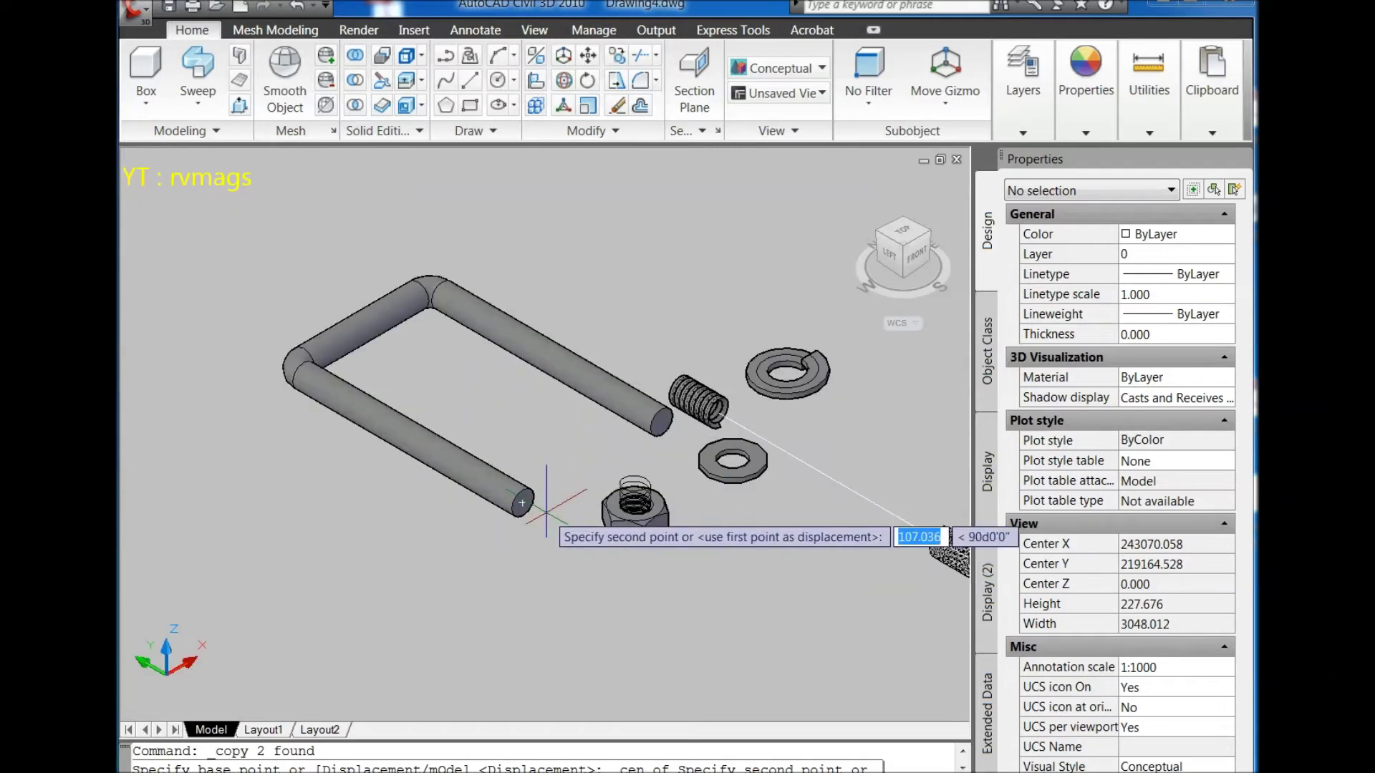
pyautogui.scroll(3, 522, 503)
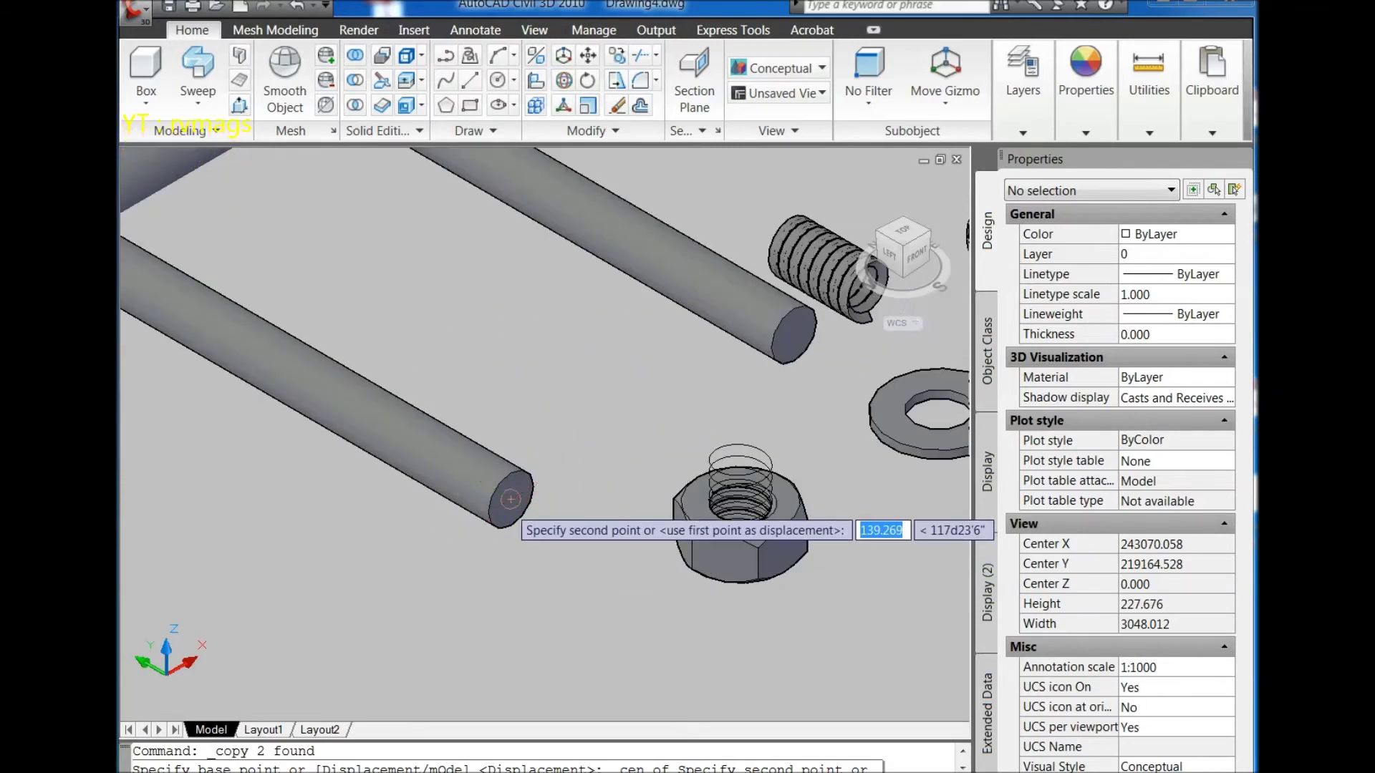
pyautogui.scroll(-3, 511, 499)
pyautogui.press('F8')
pyautogui.scroll(3, 607, 473)
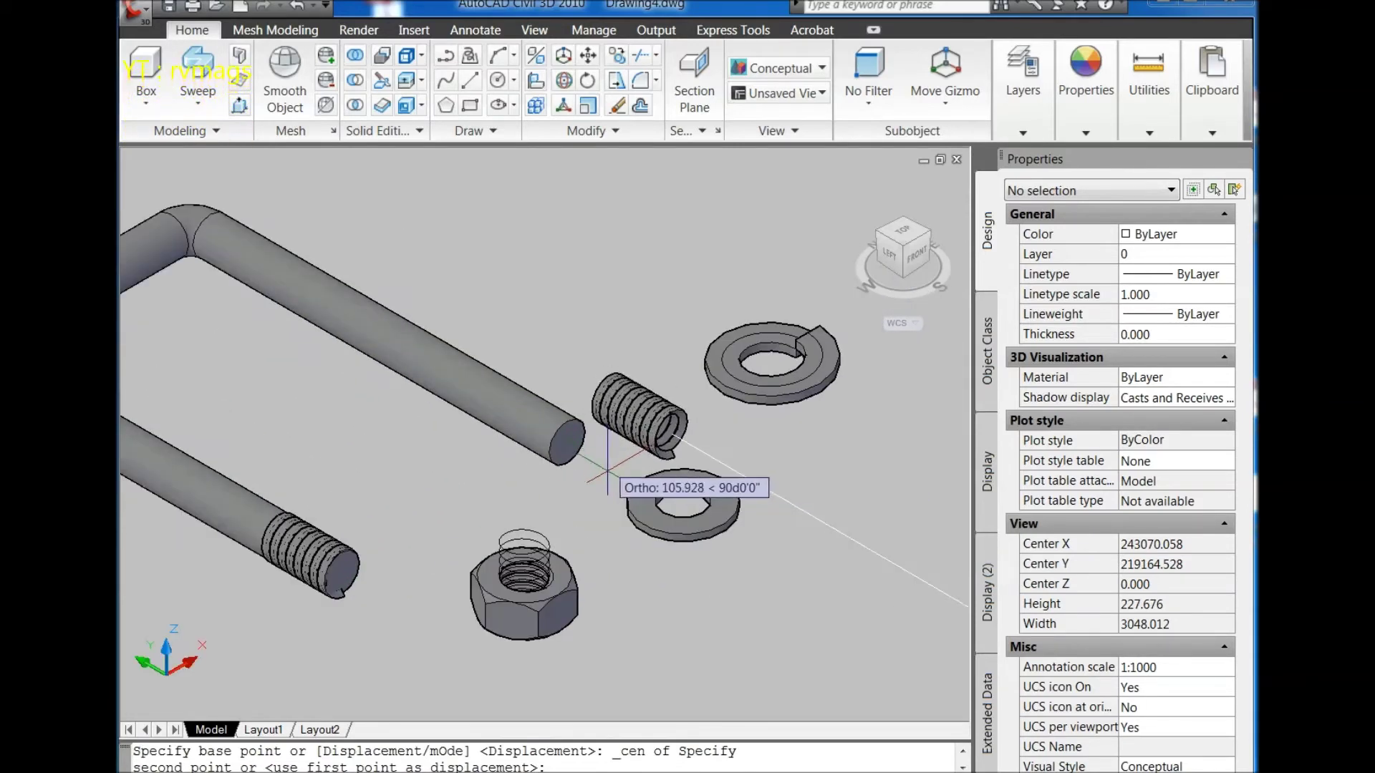
pyautogui.click(567, 444)
pyautogui.scroll(-4, 658, 416)
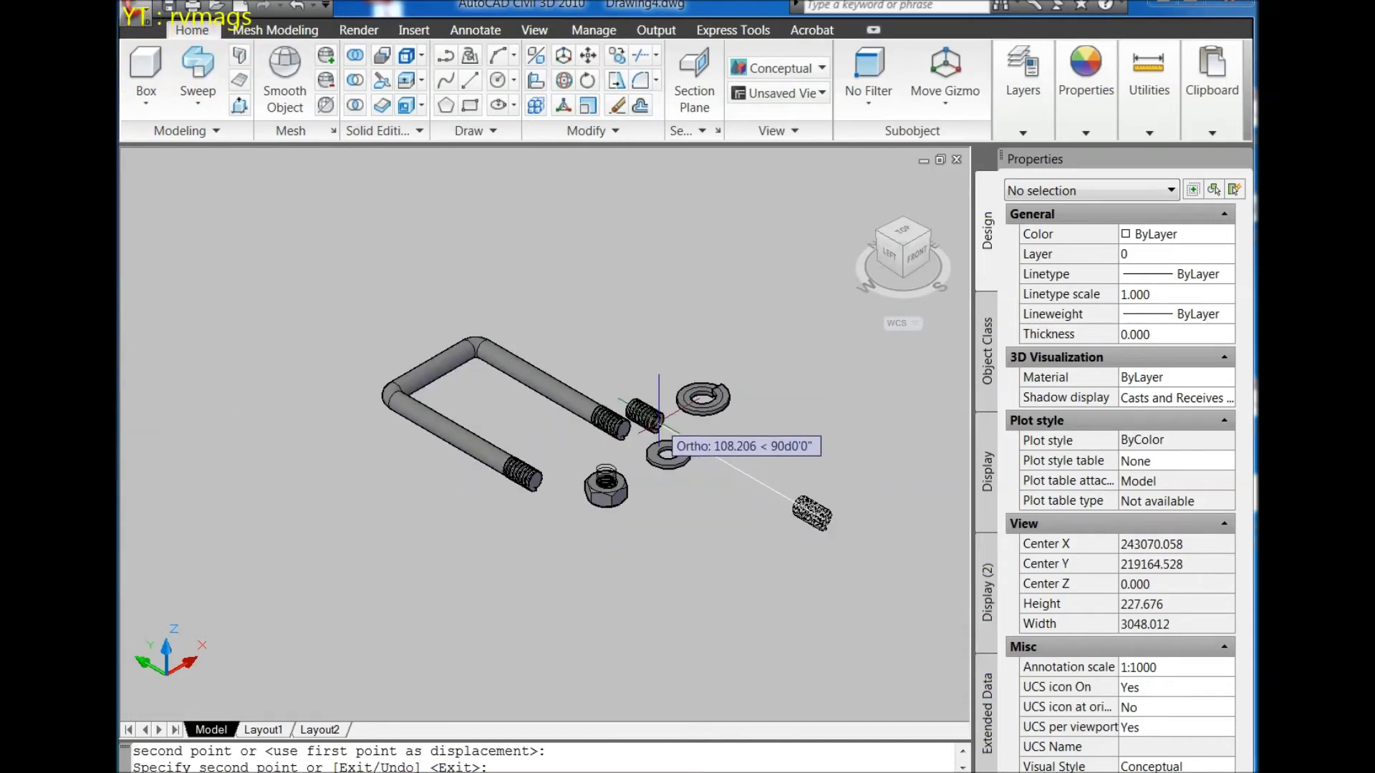
pyautogui.press('Escape')
# Step: Erase the original thread coil
pyautogui.click(762, 467)
pyautogui.click(860, 568)
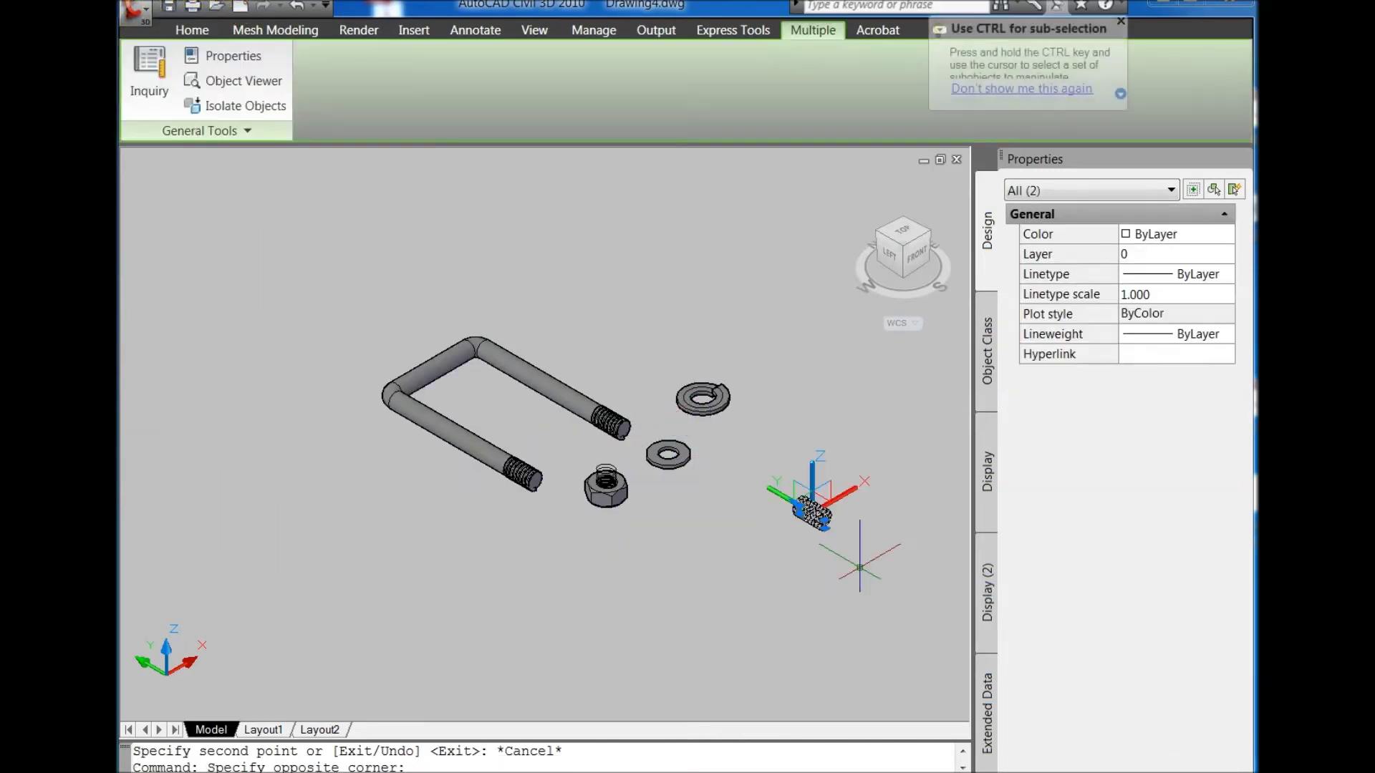
pyautogui.press('Delete')
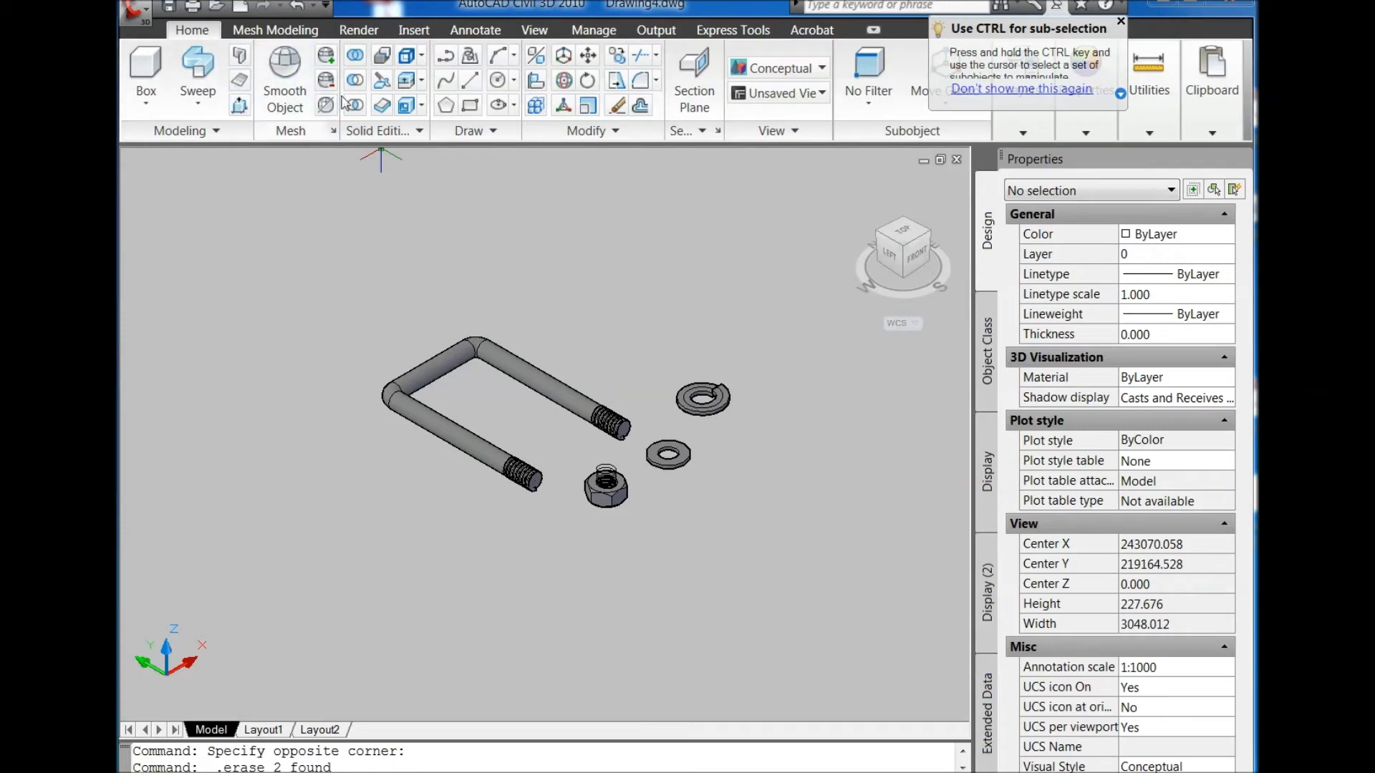
pyautogui.click(355, 81)
pyautogui.click(515, 367)
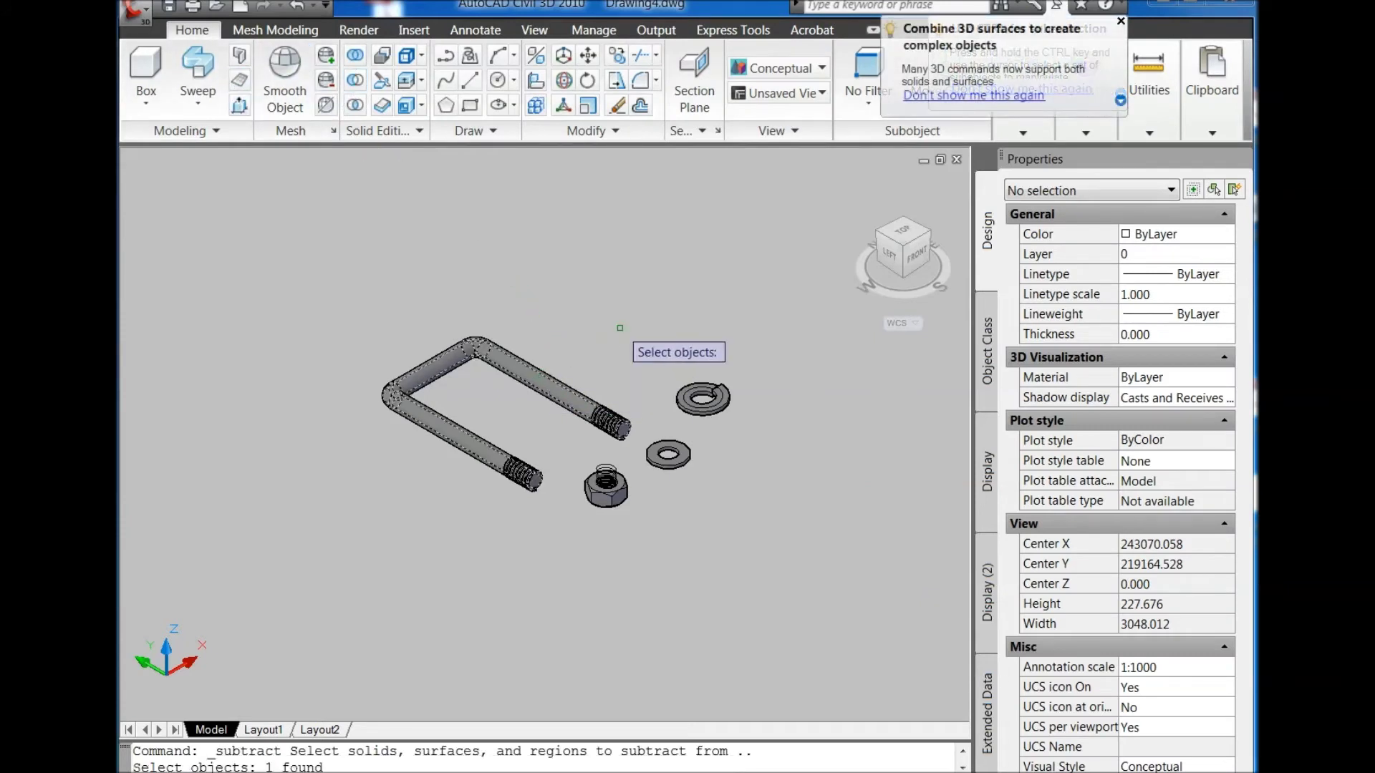
pyautogui.scroll(2, 597, 438)
pyautogui.click(605, 487)
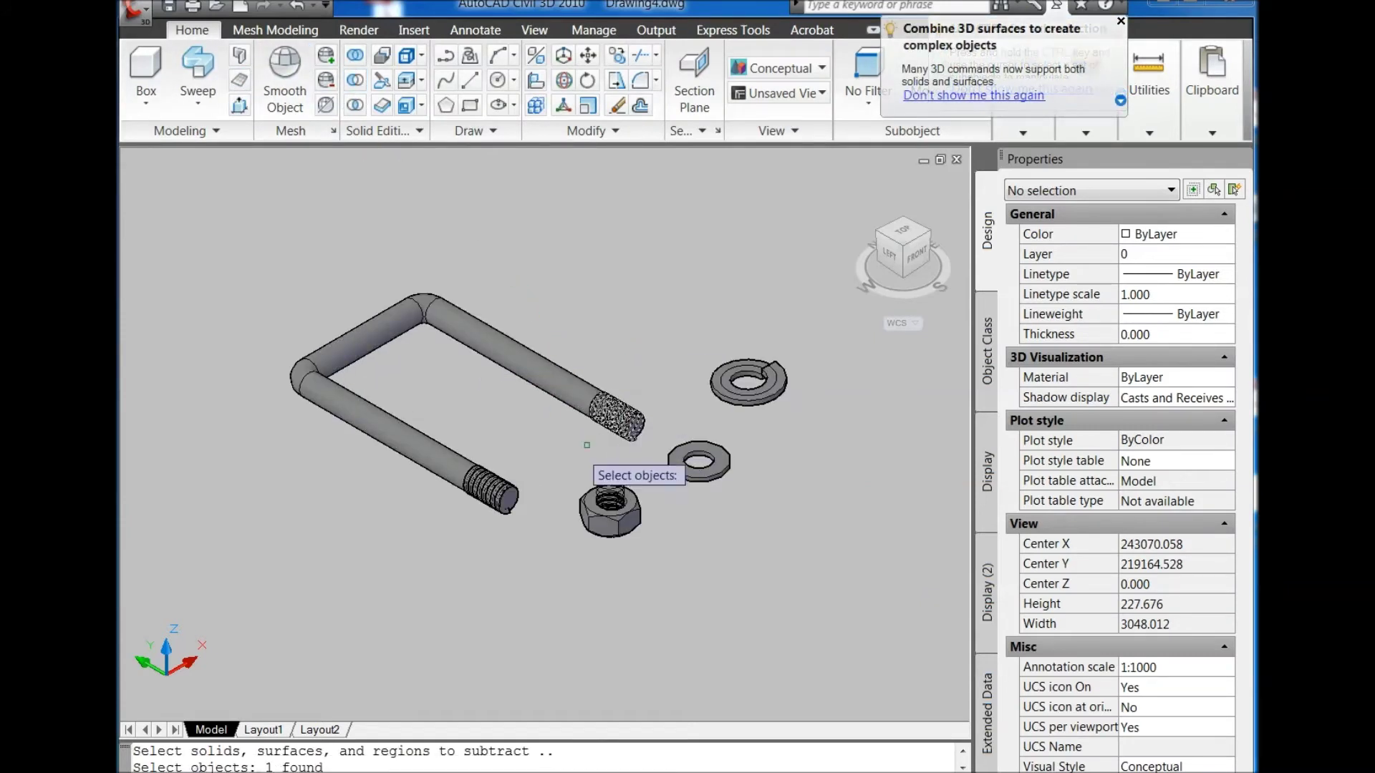
pyautogui.click(496, 494)
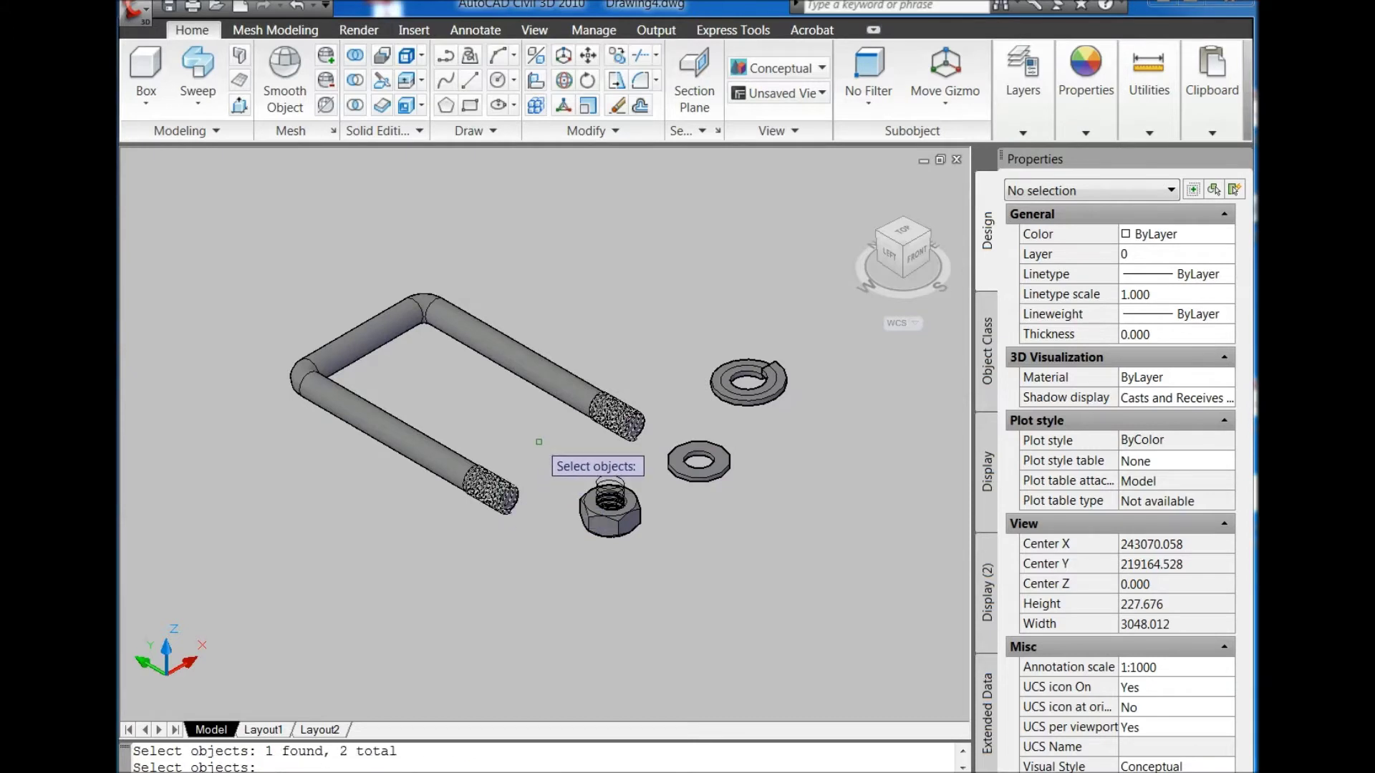
pyautogui.press('Return')
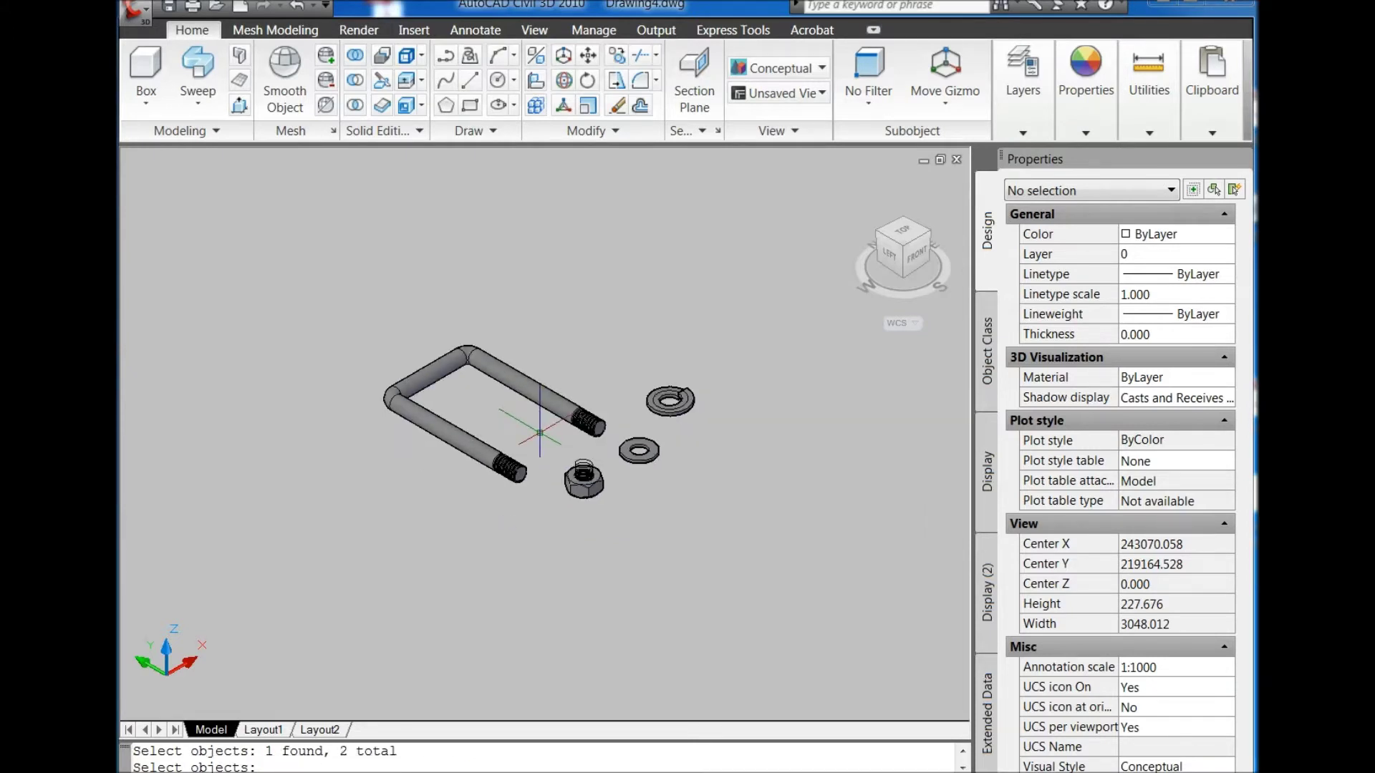
pyautogui.press('Escape')
pyautogui.scroll(1, 755, 252)
pyautogui.scroll(-2, 602, 378)
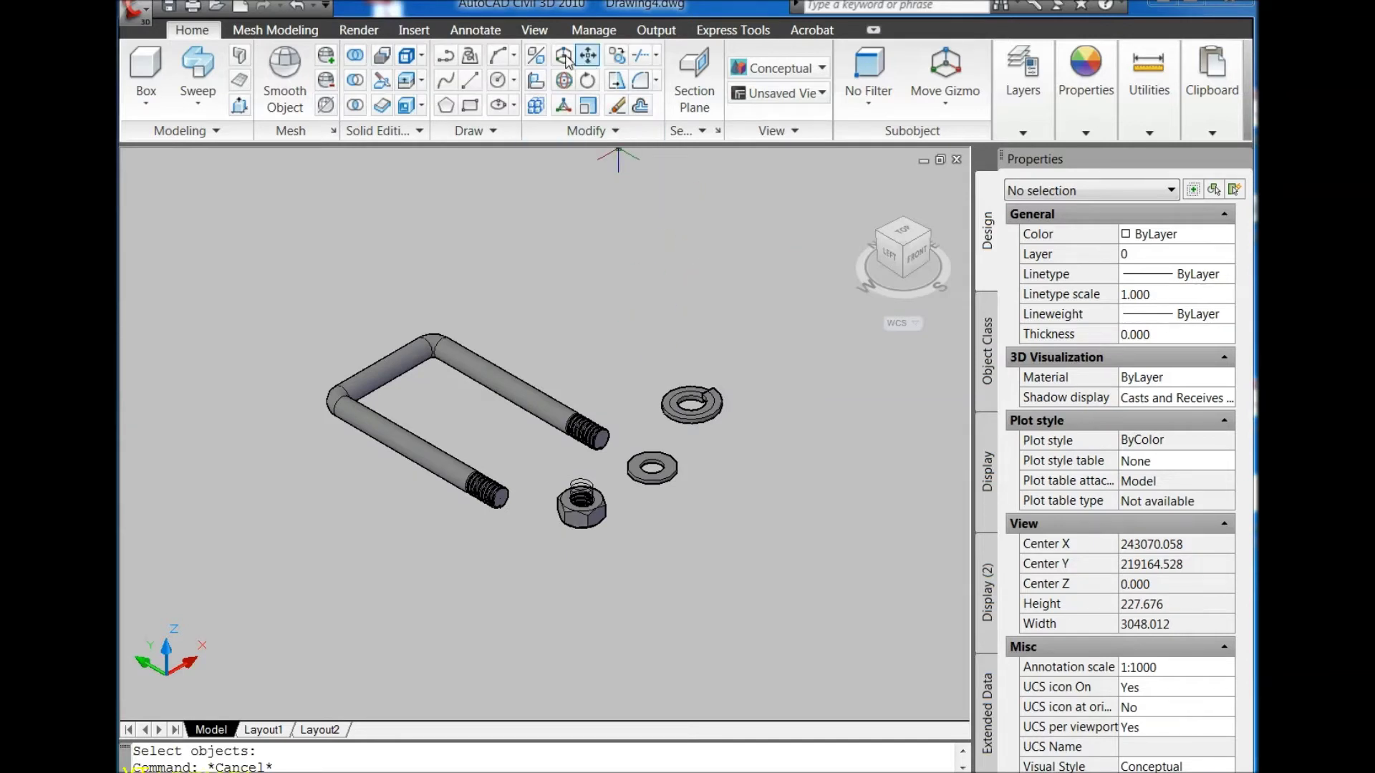
# Step: Align the UCS to the Left preset and view the new plane flat-on
pyautogui.click(541, 38)
pyautogui.click(543, 57)
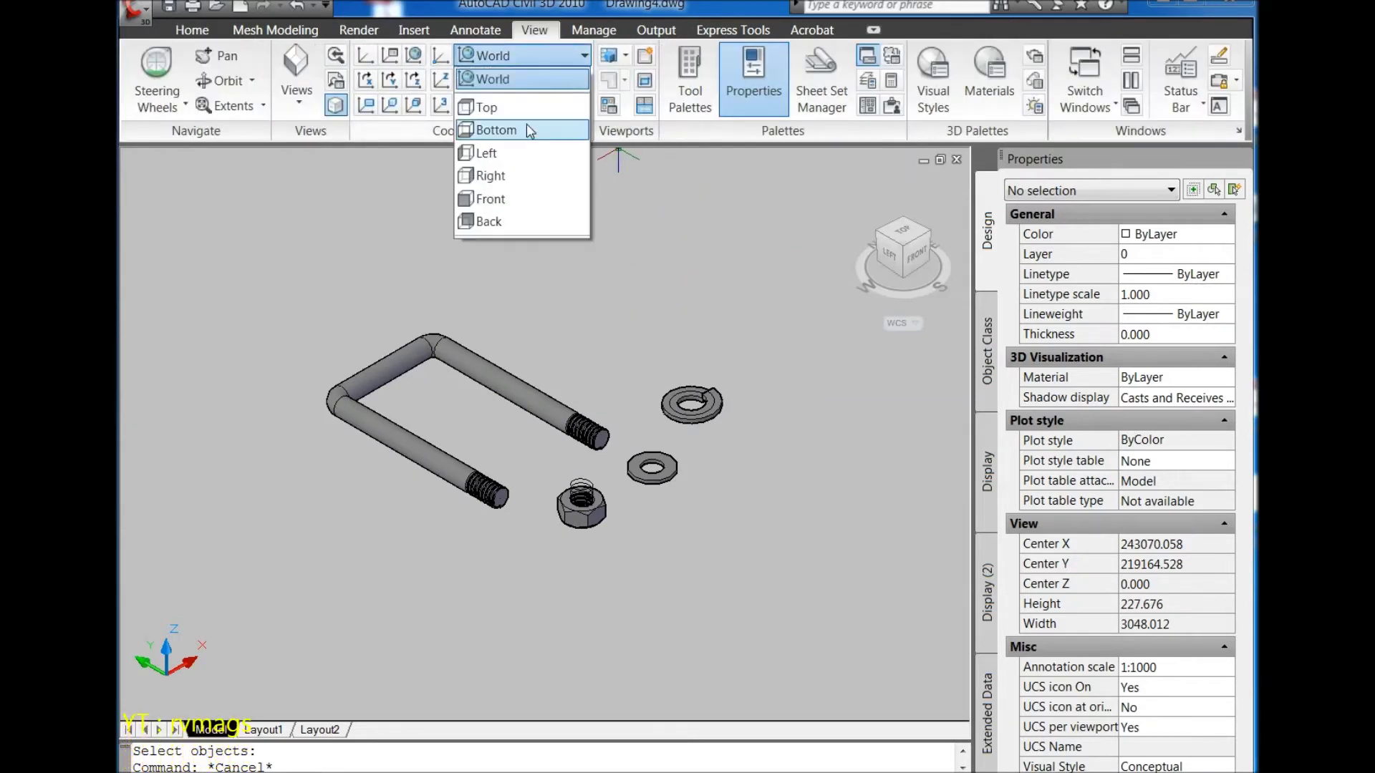
pyautogui.click(494, 153)
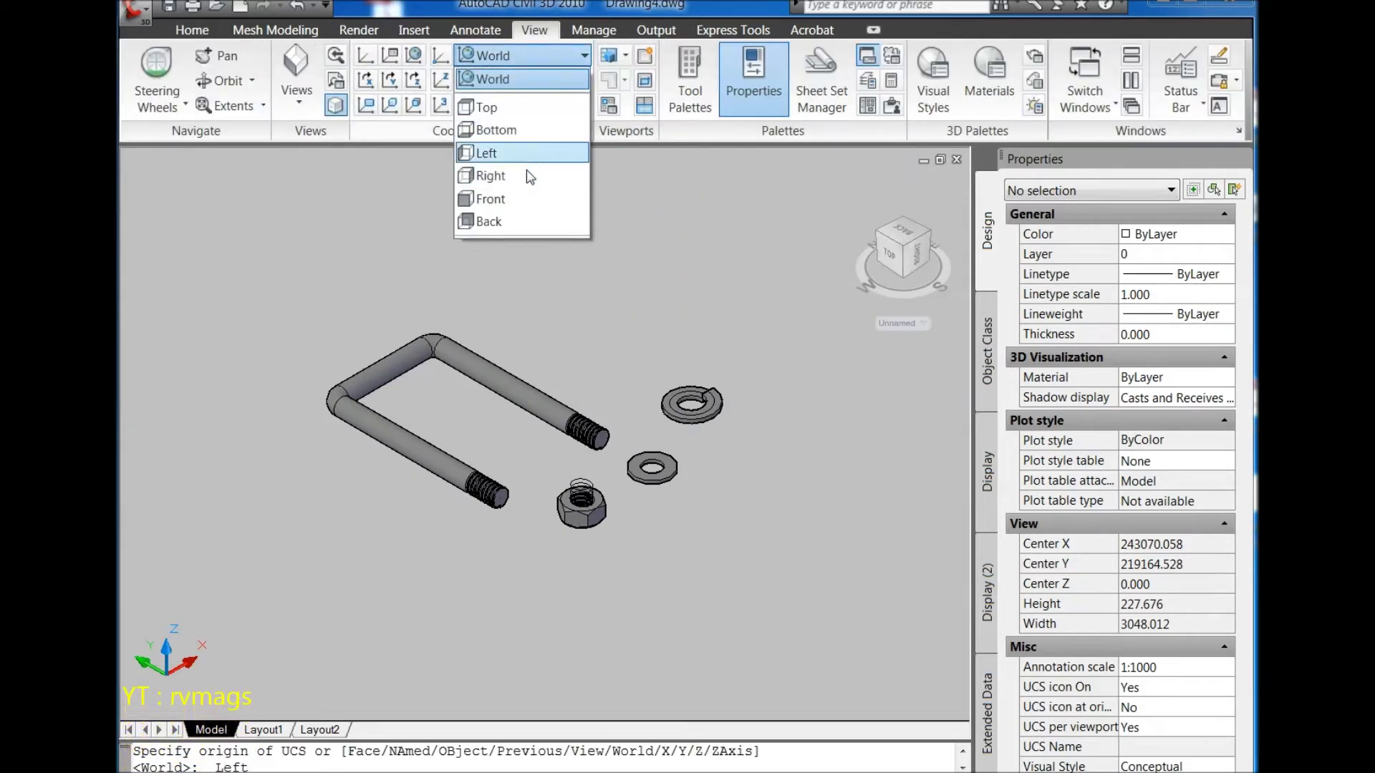
pyautogui.click(889, 259)
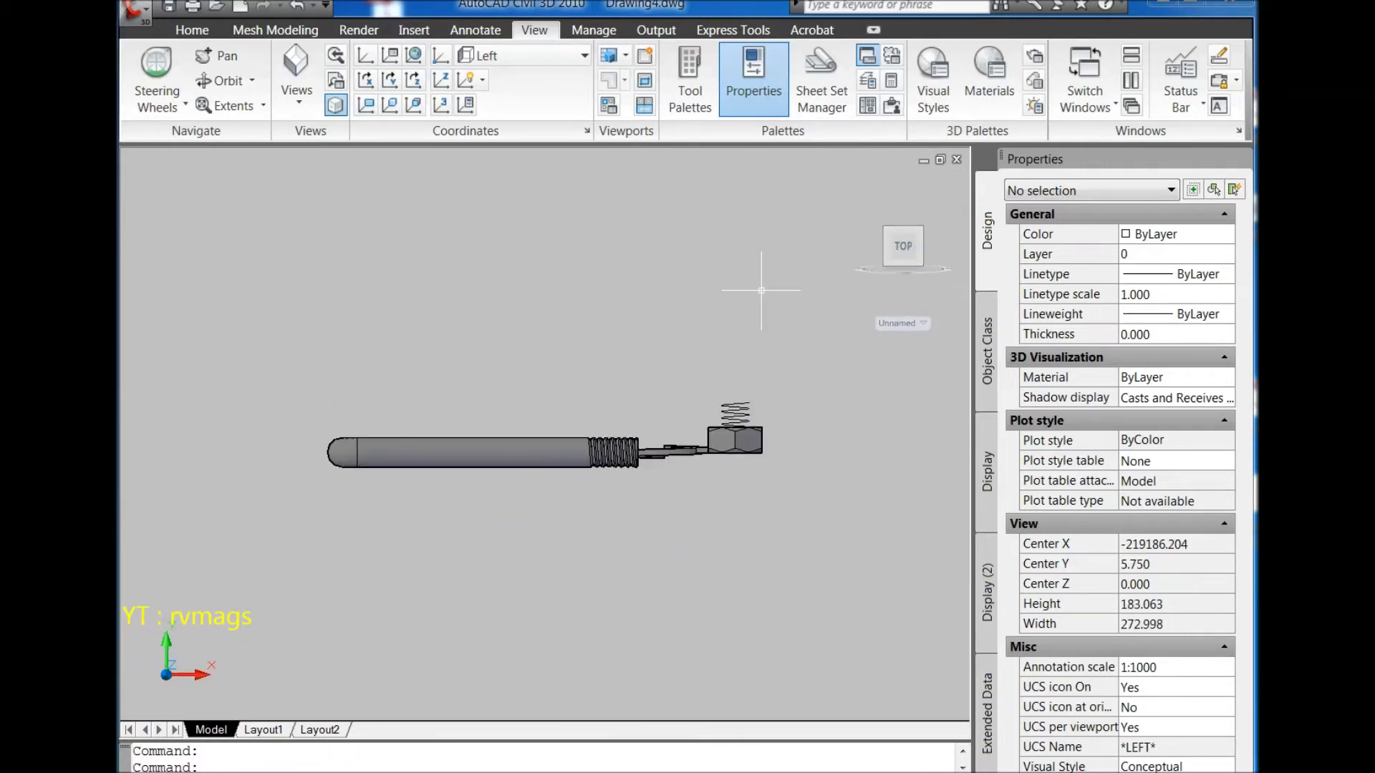
pyautogui.scroll(-2, 476, 362)
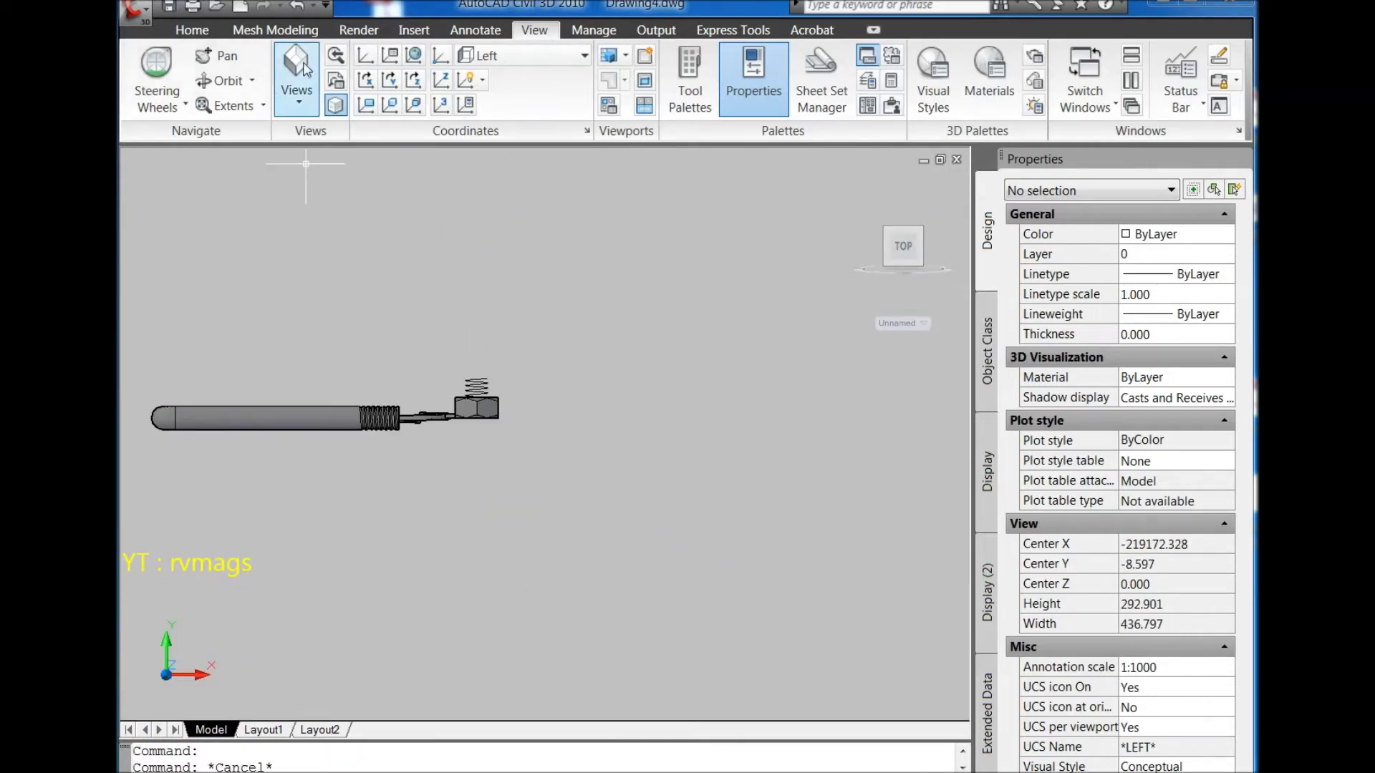
# Step: Start the bracket polyline with segments of 5.5, 62, 6 and 56 units
pyautogui.click(192, 29)
pyautogui.click(449, 79)
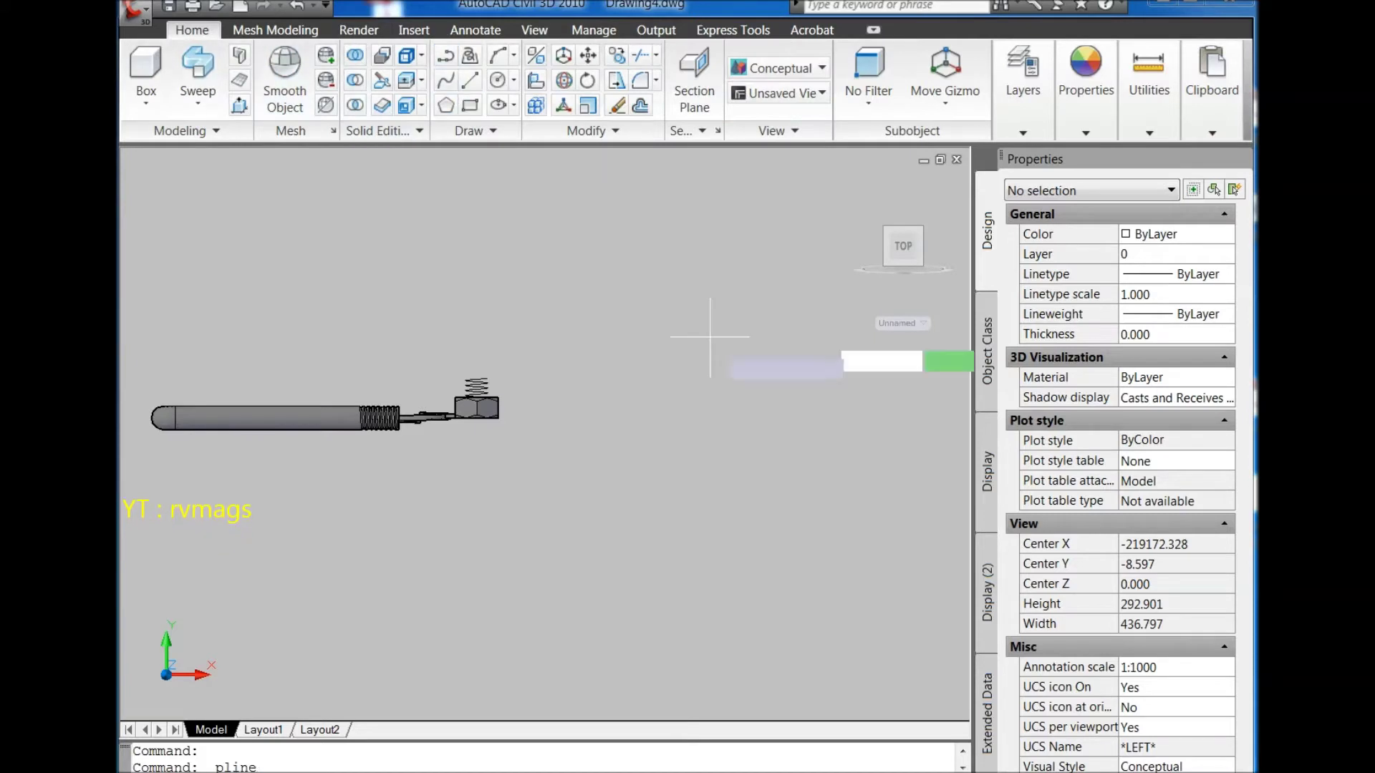
pyautogui.click(612, 389)
pyautogui.write('5.5')
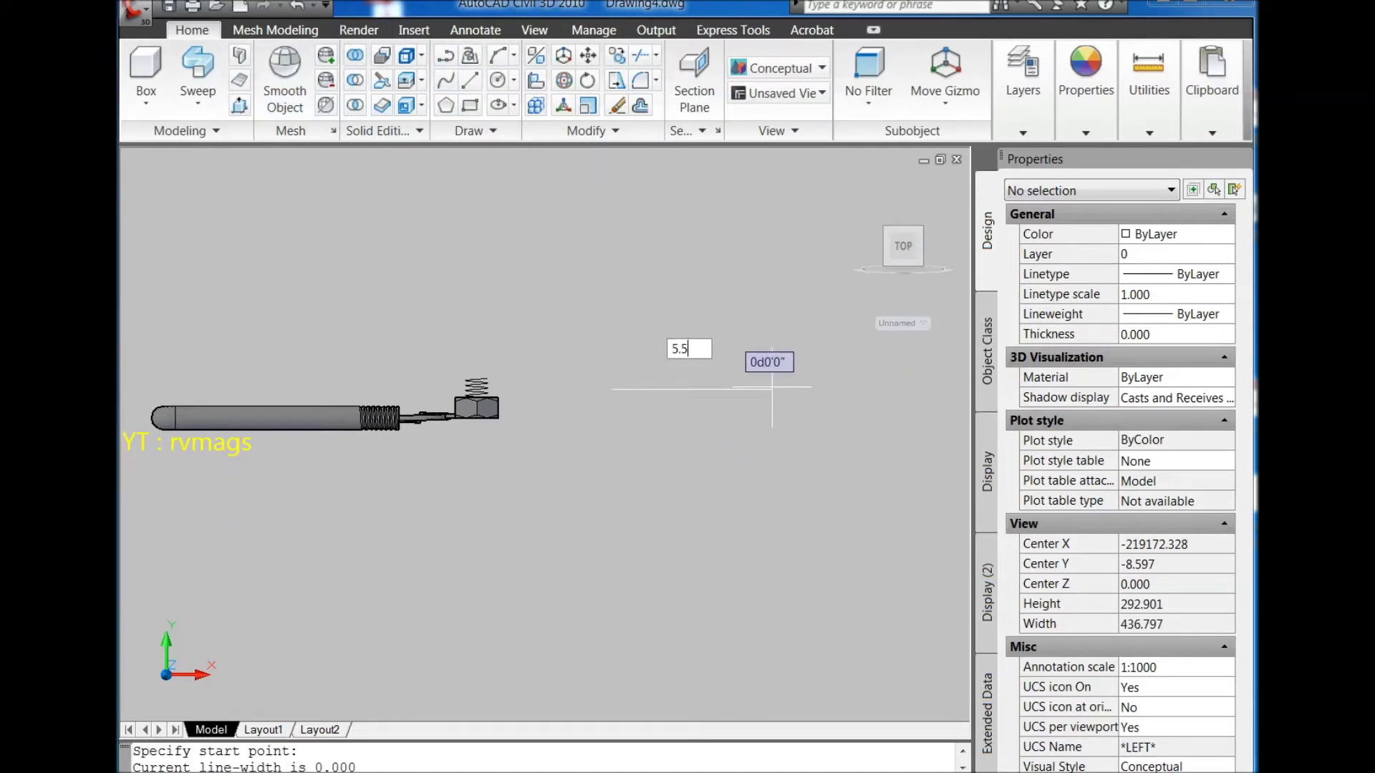
pyautogui.press('Return')
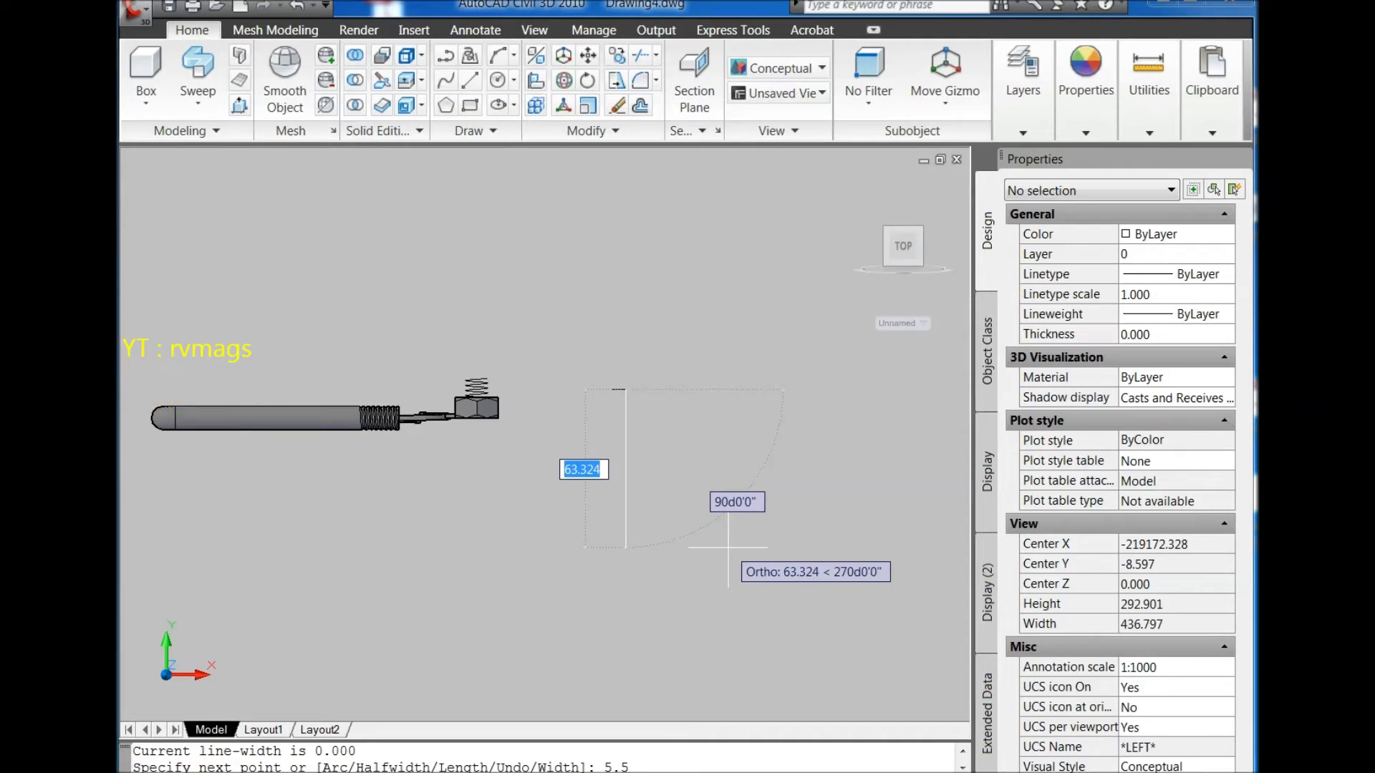
pyautogui.write('6')
pyautogui.press('Return')
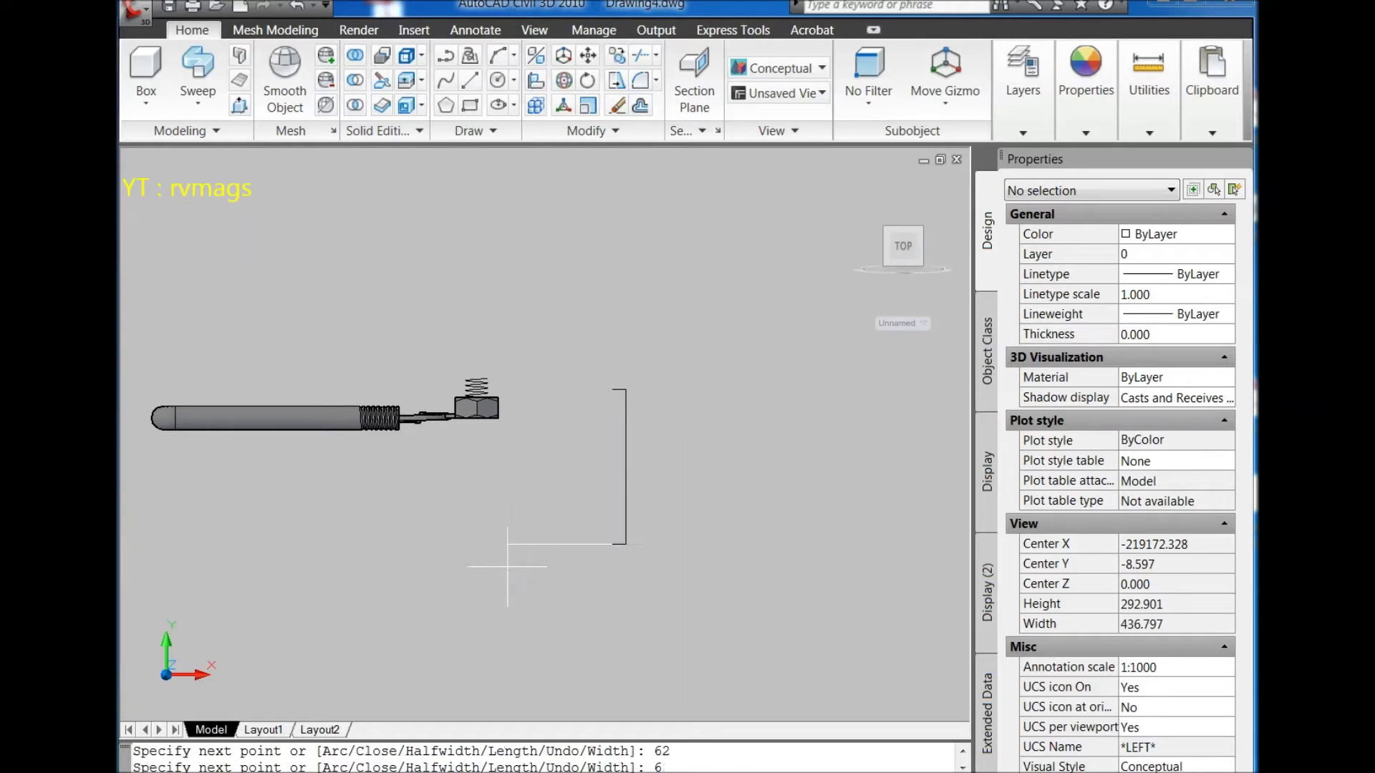
pyautogui.press('Return')
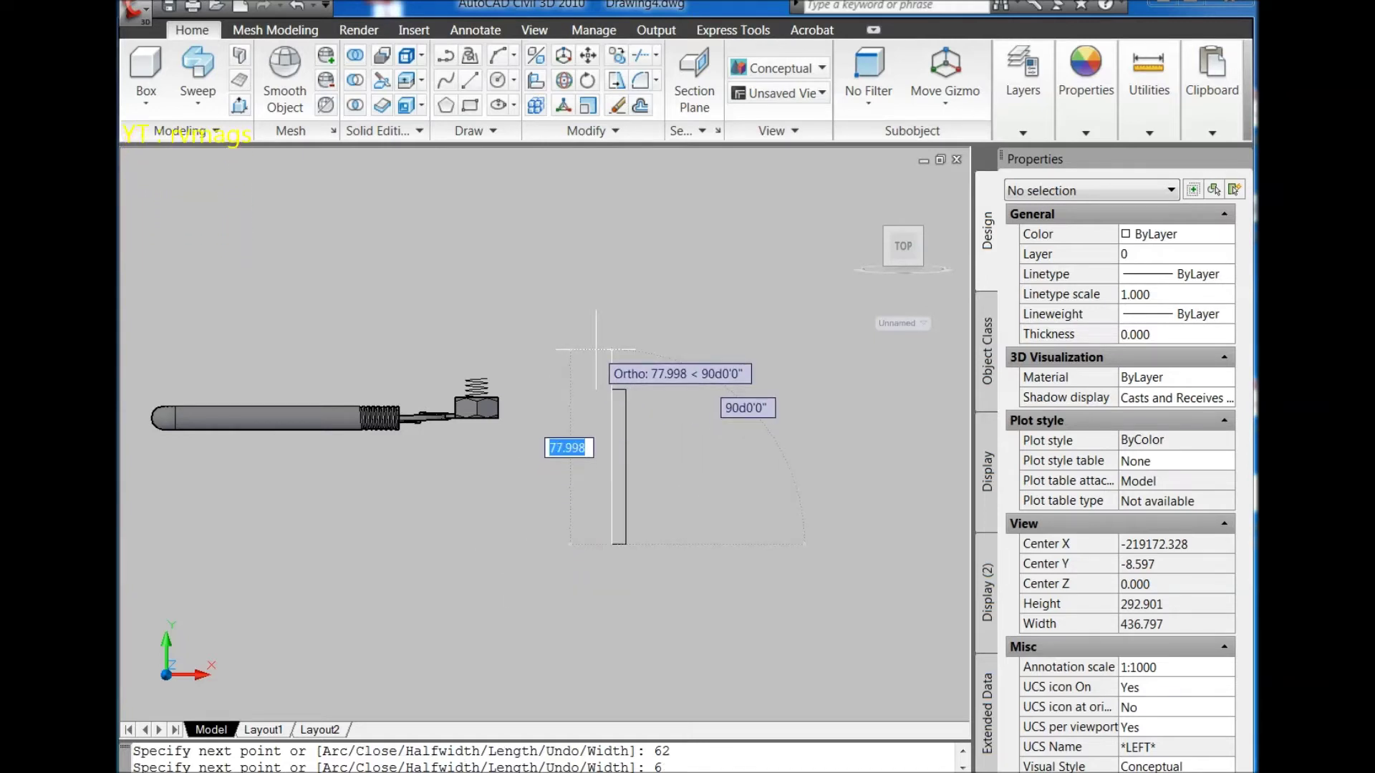
pyautogui.press('Return')
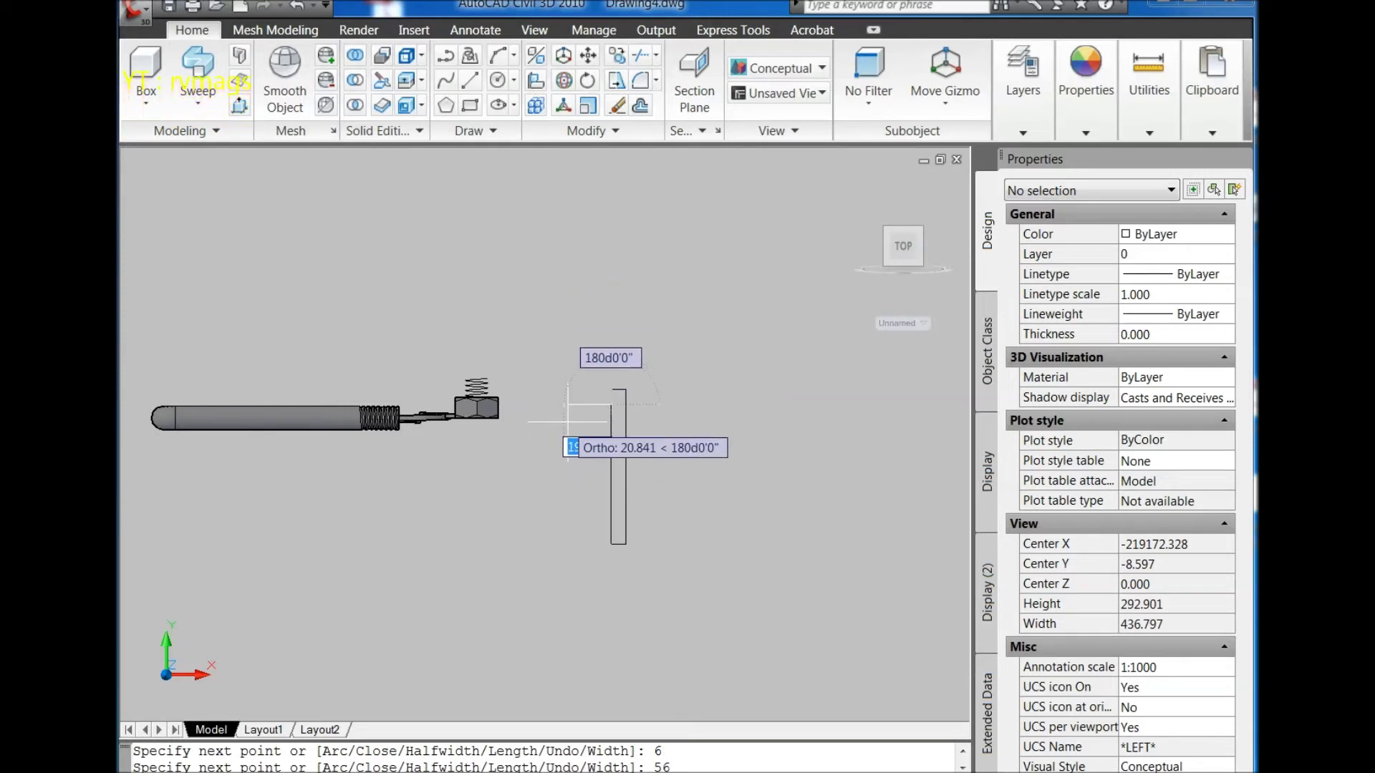
# Step: Finish the outline with 19.5 and 6-unit segments, close it, and select it
pyautogui.scroll(4, 607, 426)
pyautogui.scroll(3, 607, 426)
pyautogui.scroll(-4, 589, 413)
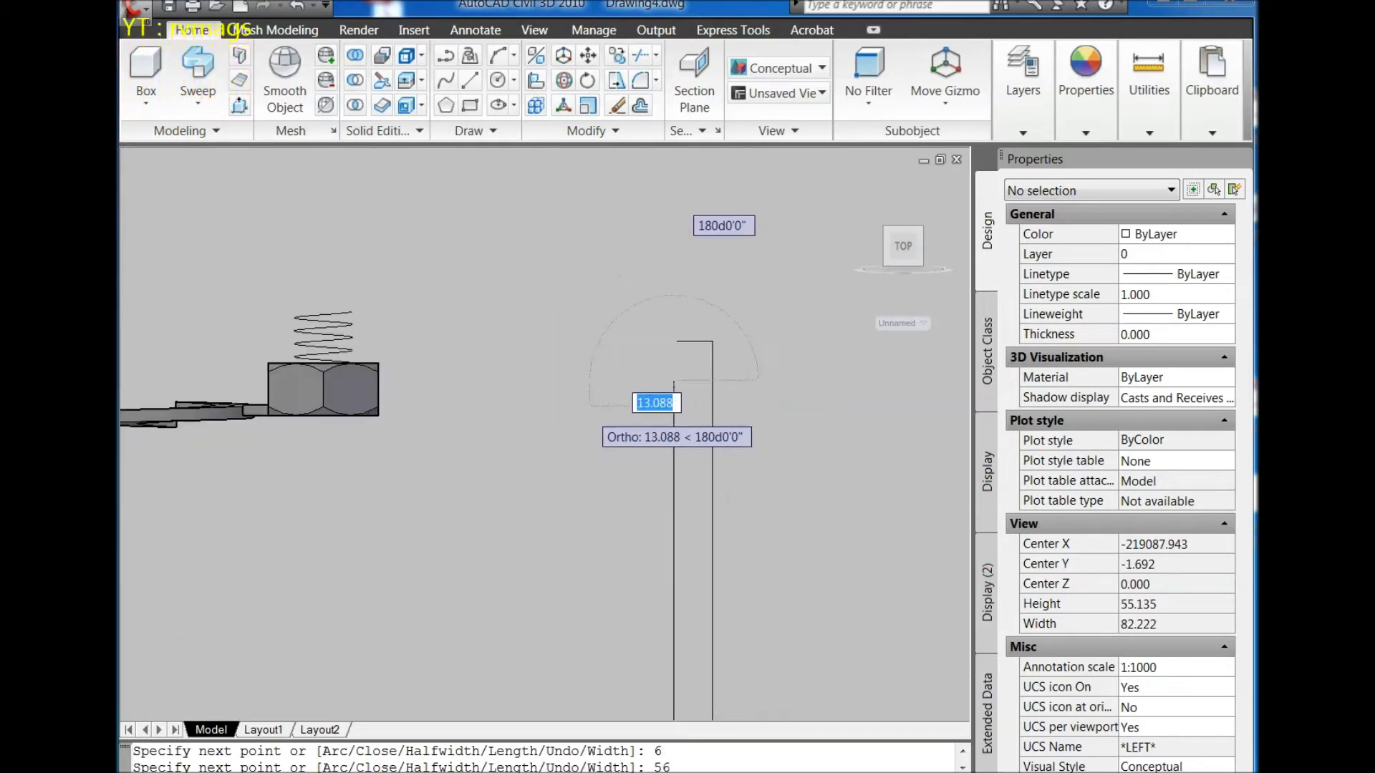
pyautogui.scroll(2, 589, 413)
pyautogui.scroll(1, 589, 412)
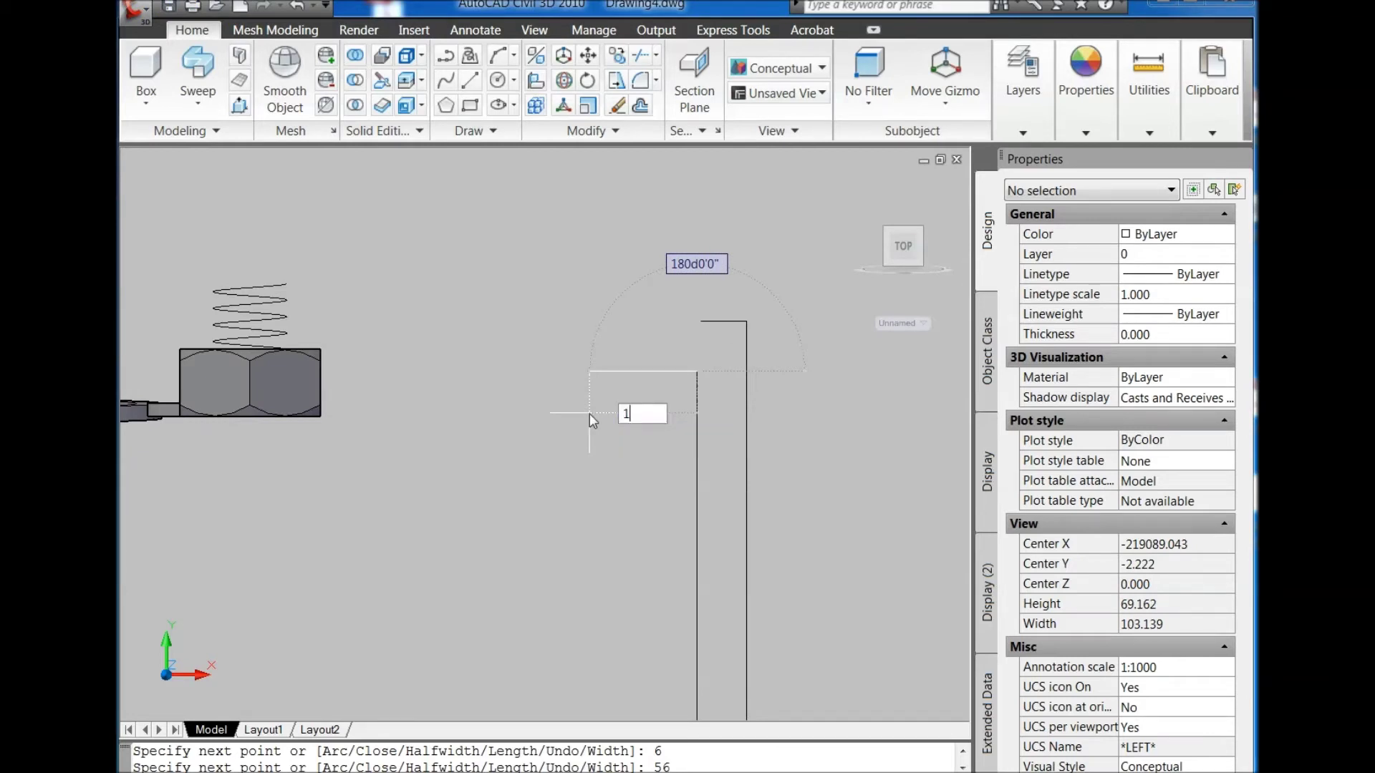
pyautogui.write('9.5')
pyautogui.press('Return')
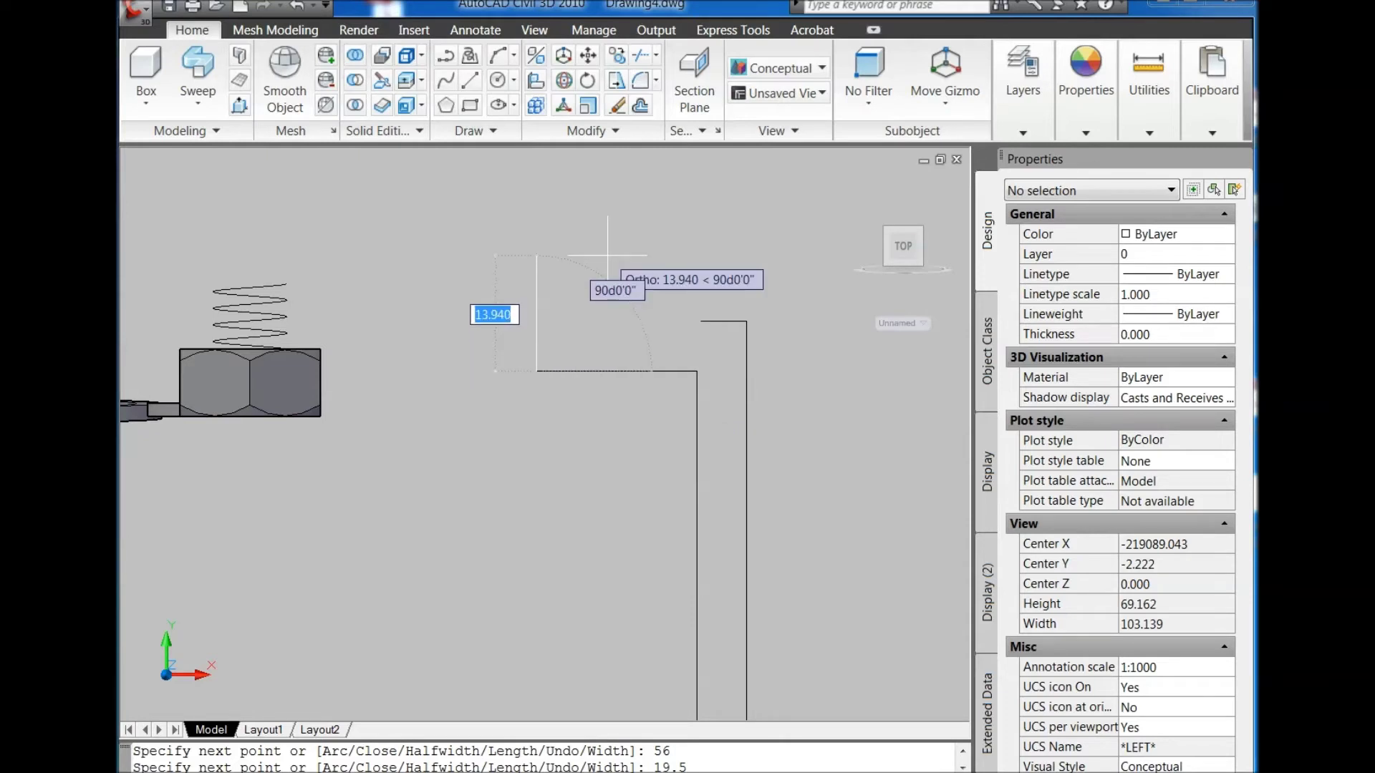
pyautogui.write('6')
pyautogui.press('Return')
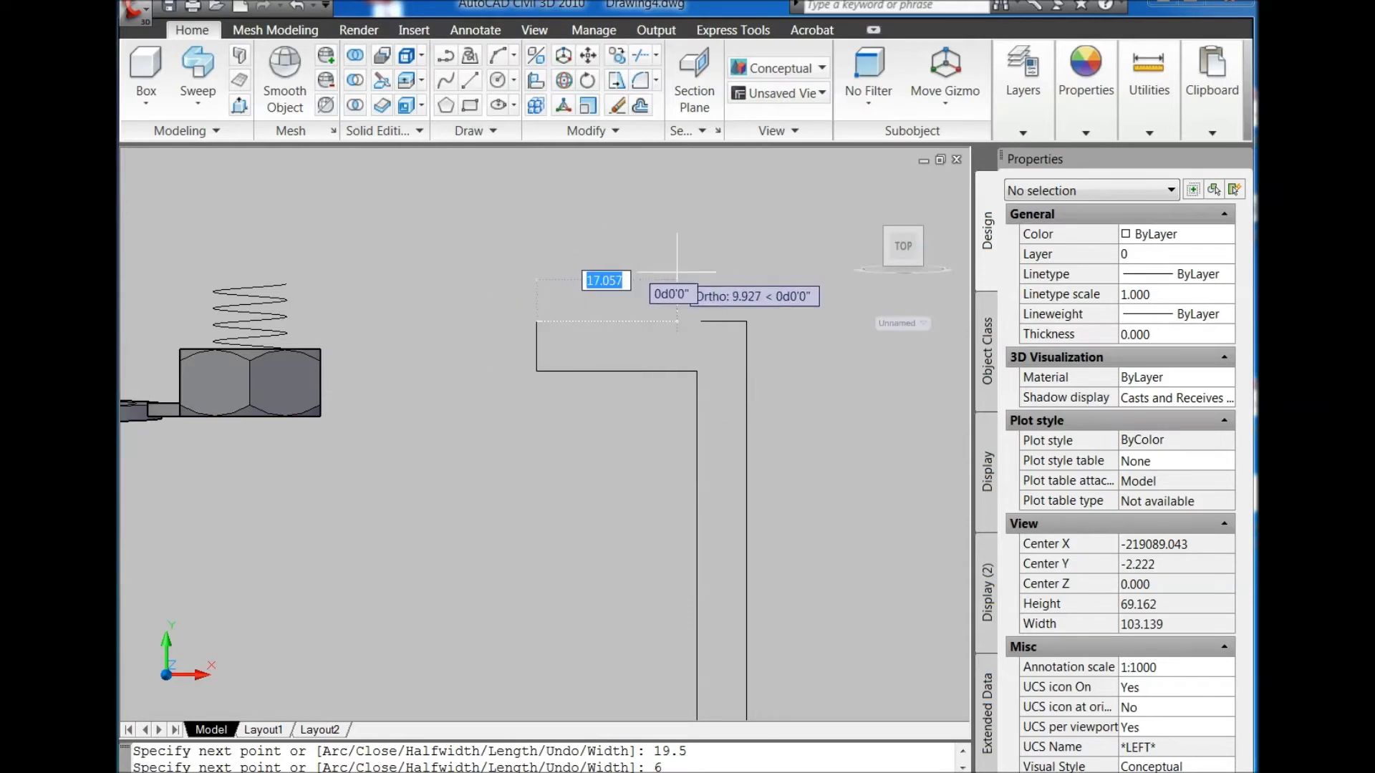
pyautogui.write('c')
pyautogui.press('Return')
pyautogui.scroll(-4, 677, 273)
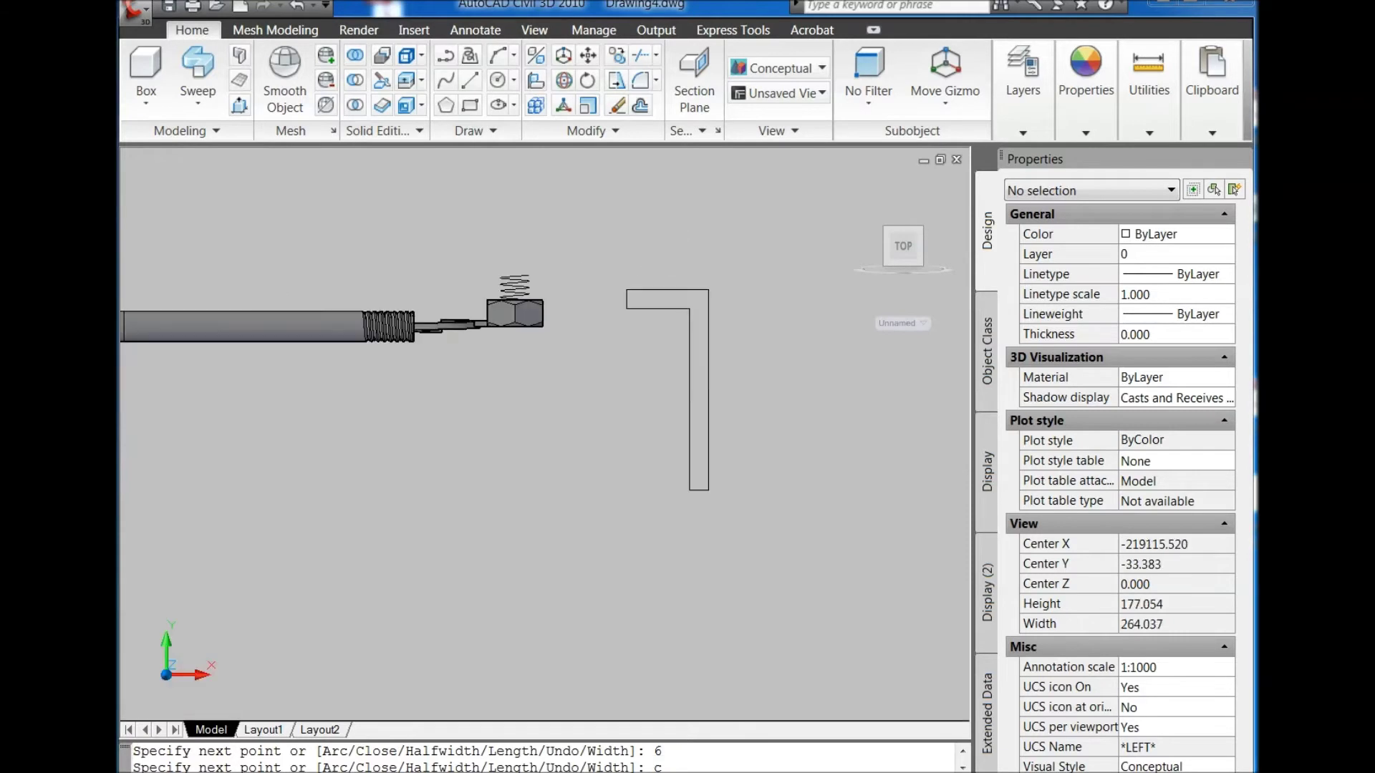
pyautogui.click(709, 373)
pyautogui.click(668, 366)
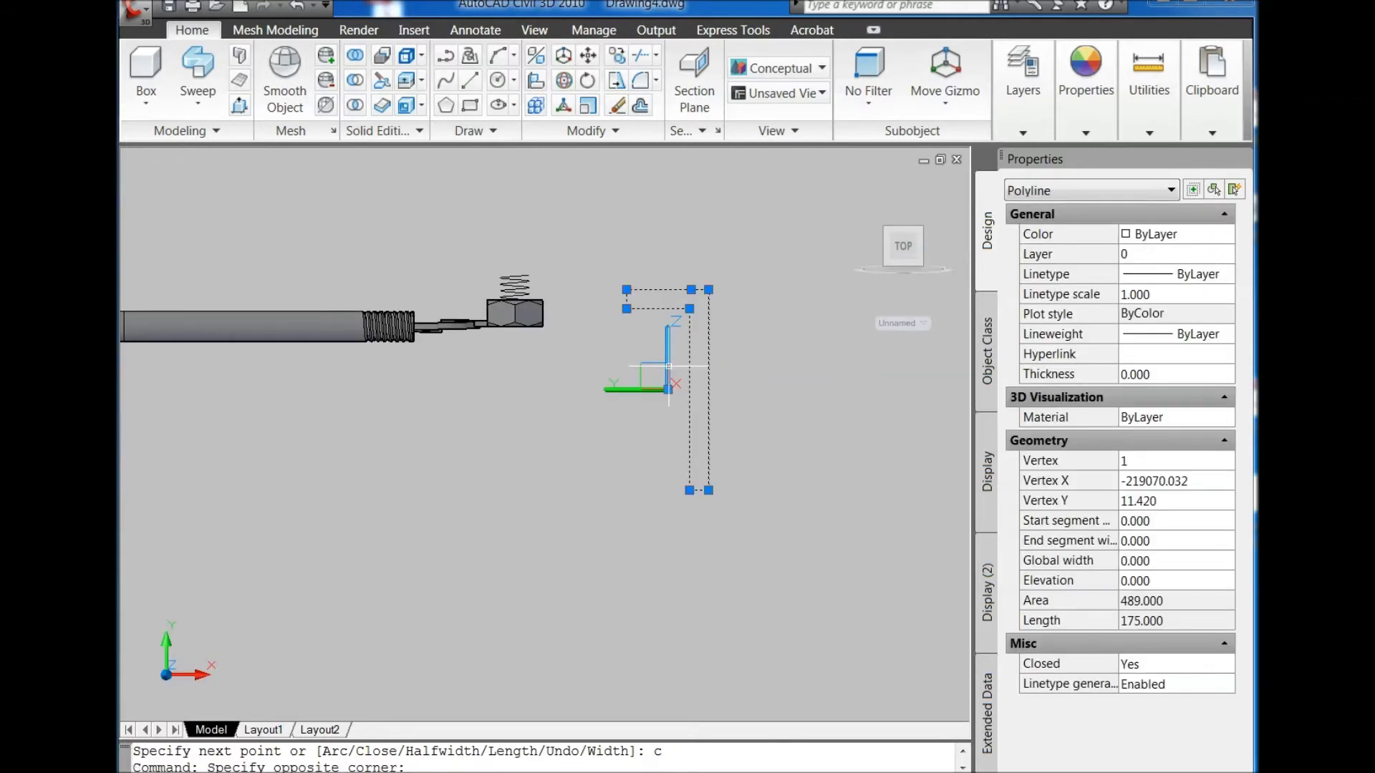
# Step: Extrude the L-shaped outline 100 units in isometric view, then reset the UCS to World
pyautogui.click(888, 265)
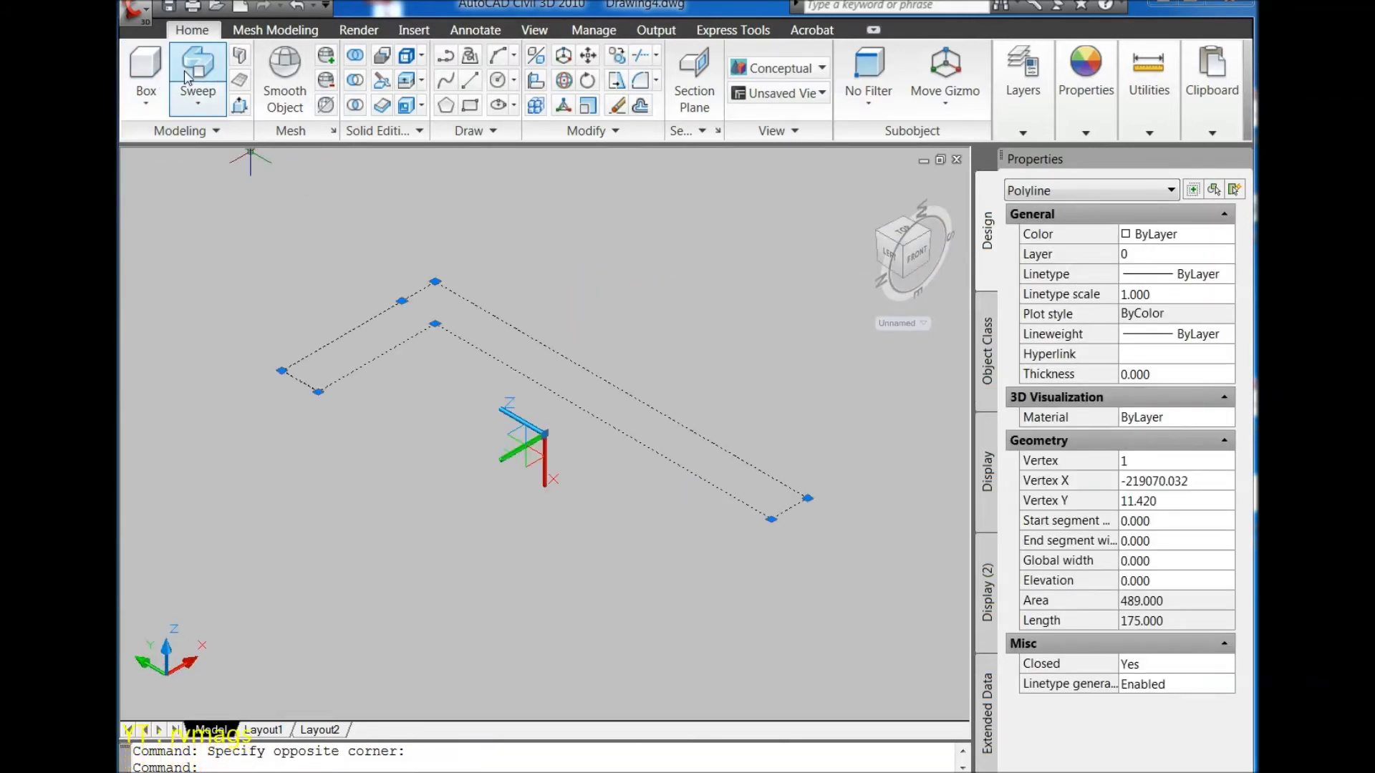
pyautogui.click(198, 104)
pyautogui.click(215, 138)
pyautogui.write('100')
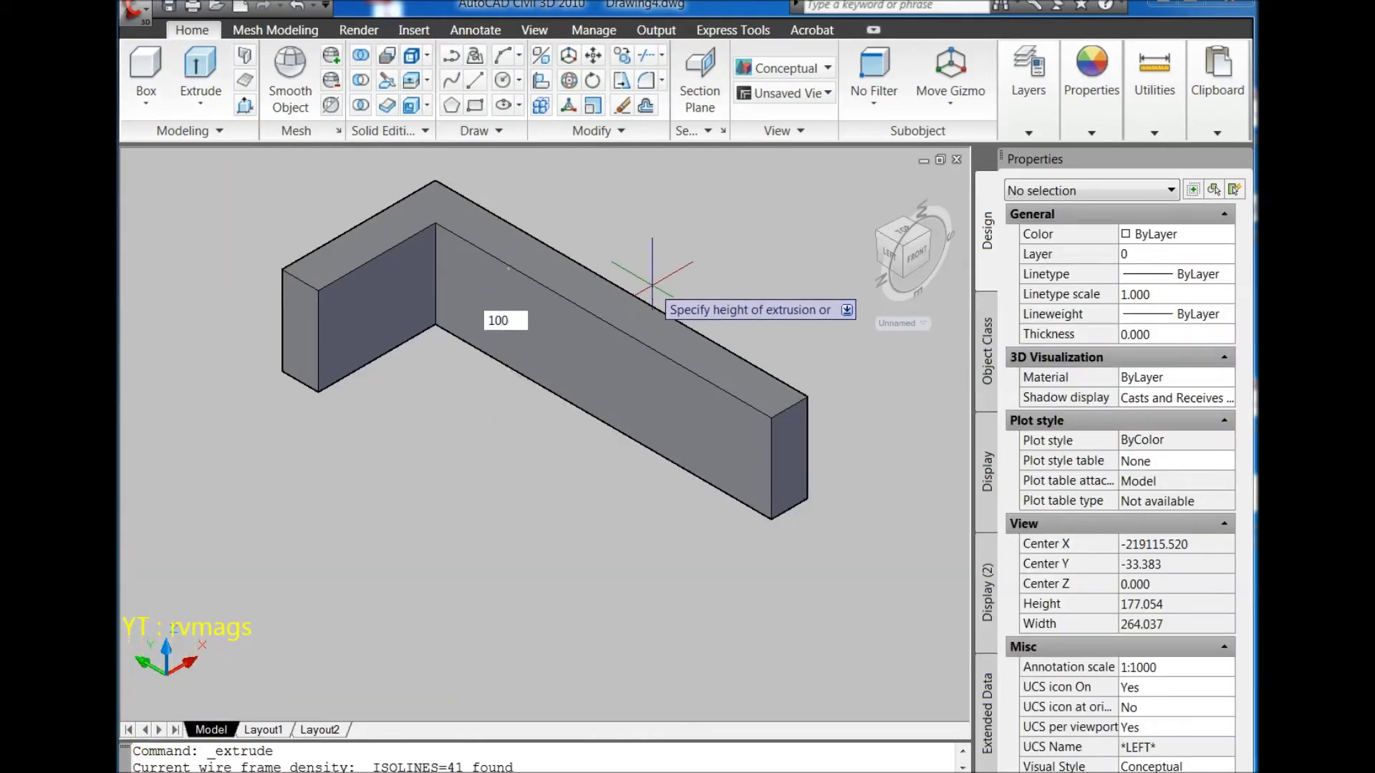
pyautogui.press('Return')
pyautogui.click(905, 322)
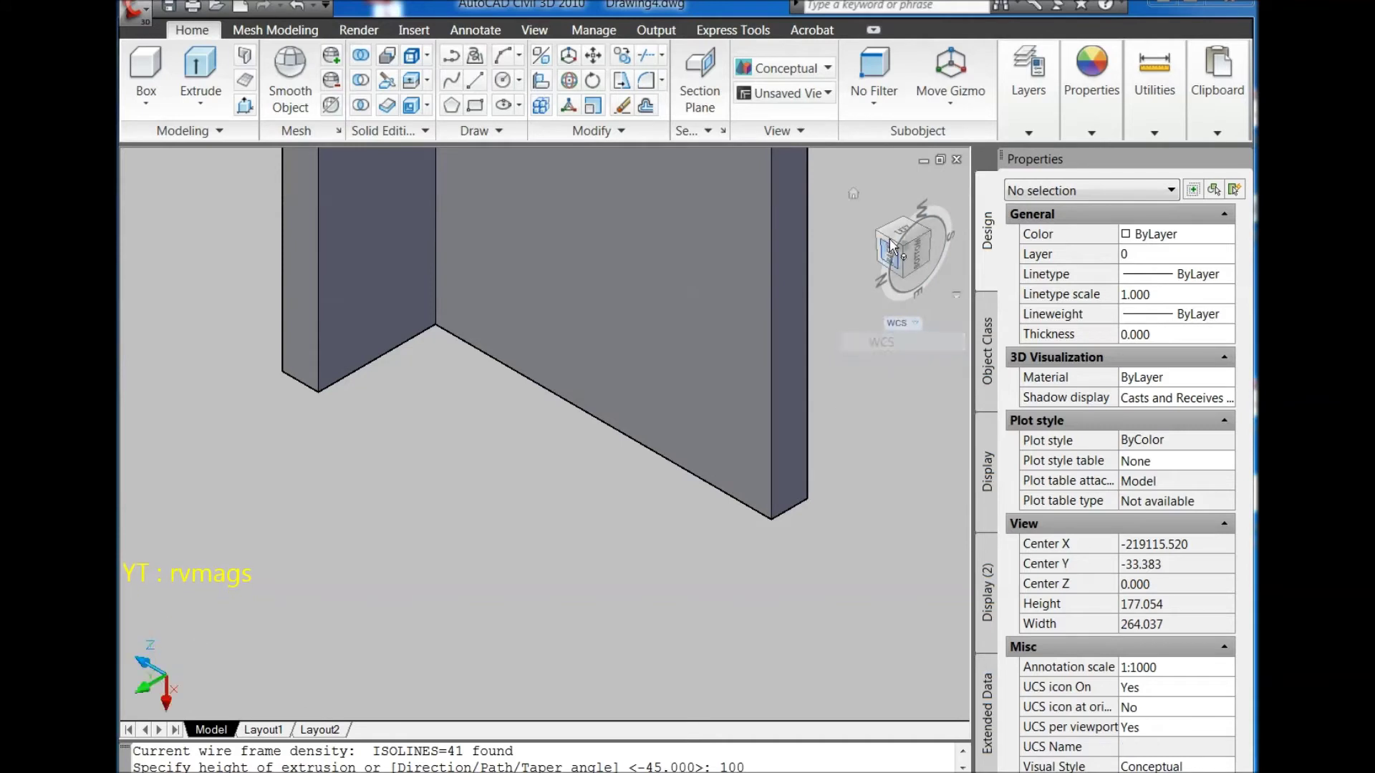
pyautogui.click(896, 219)
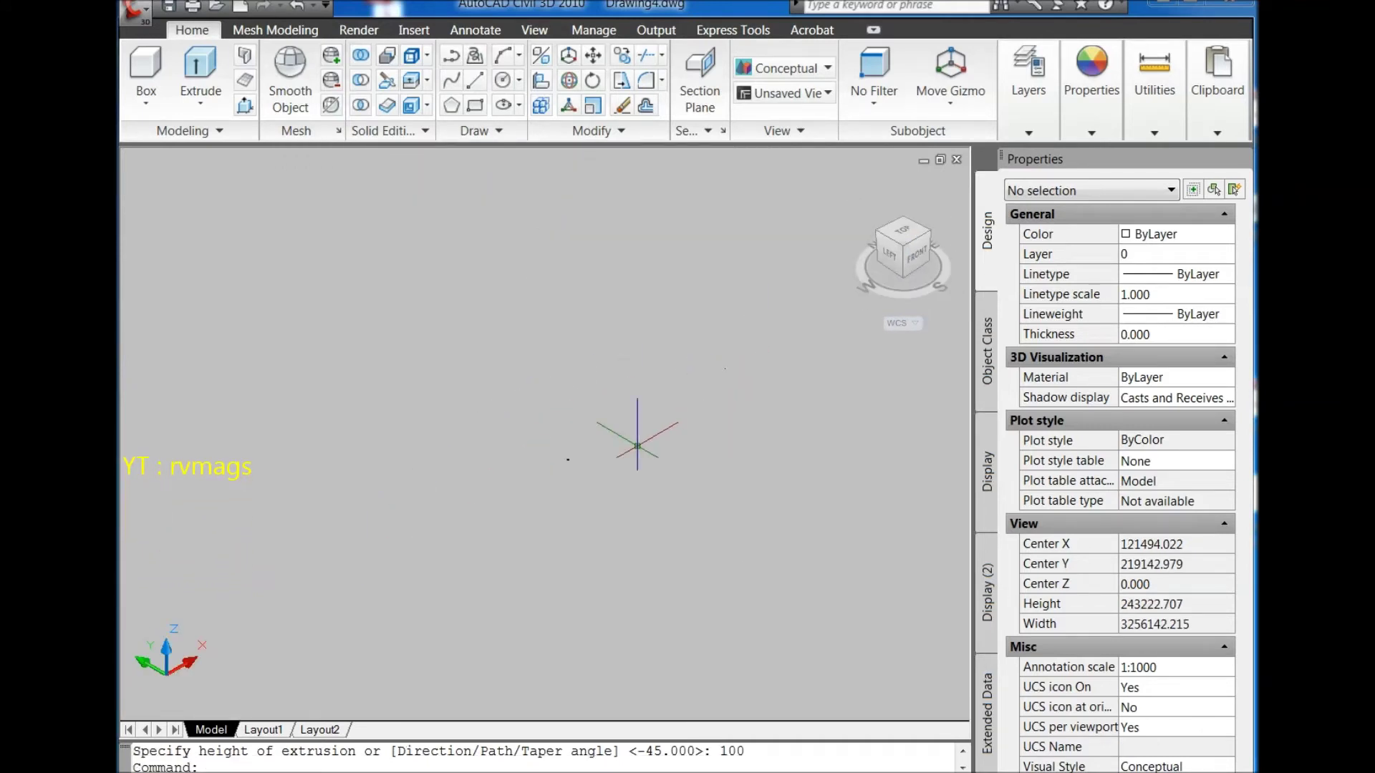
# Step: Select the extruded bracket solid and move it next to the U-bolt assembly
pyautogui.click(513, 439)
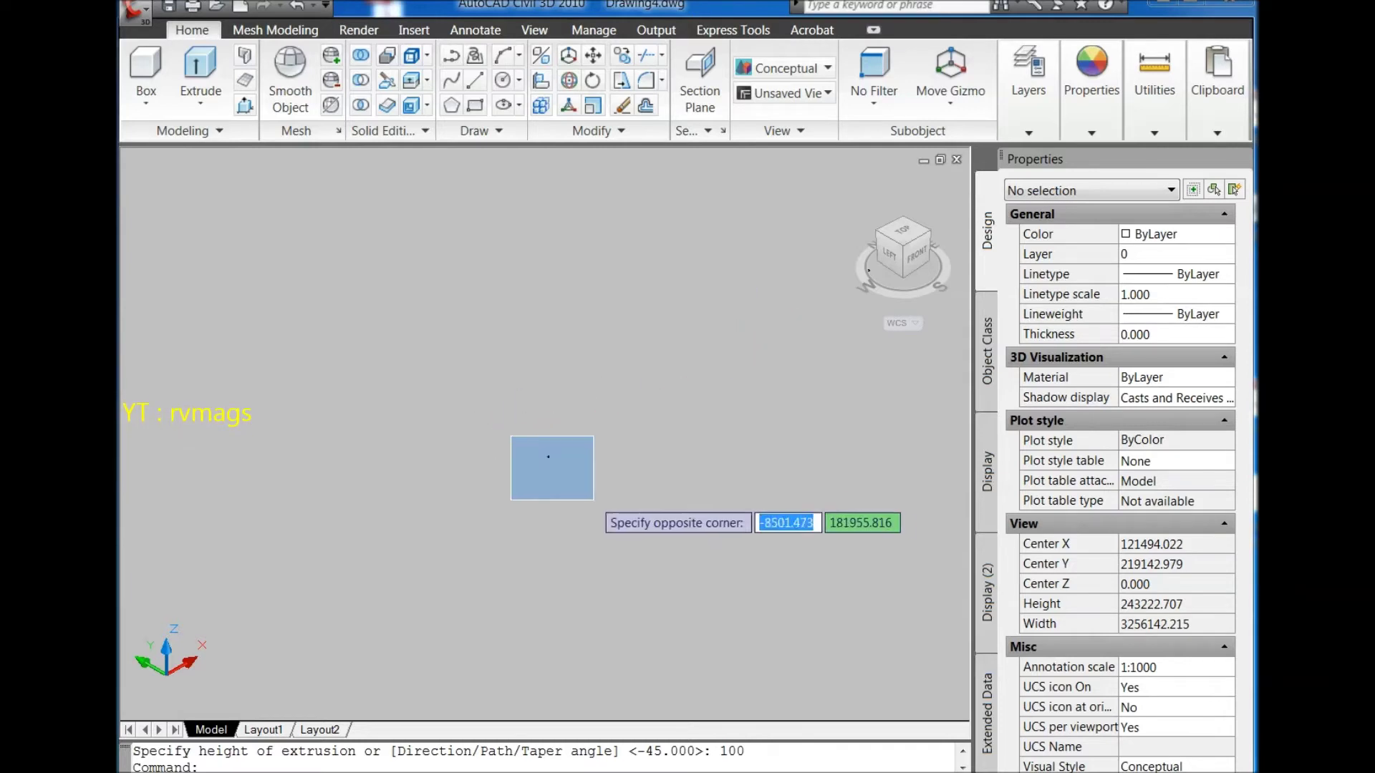
pyautogui.click(595, 500)
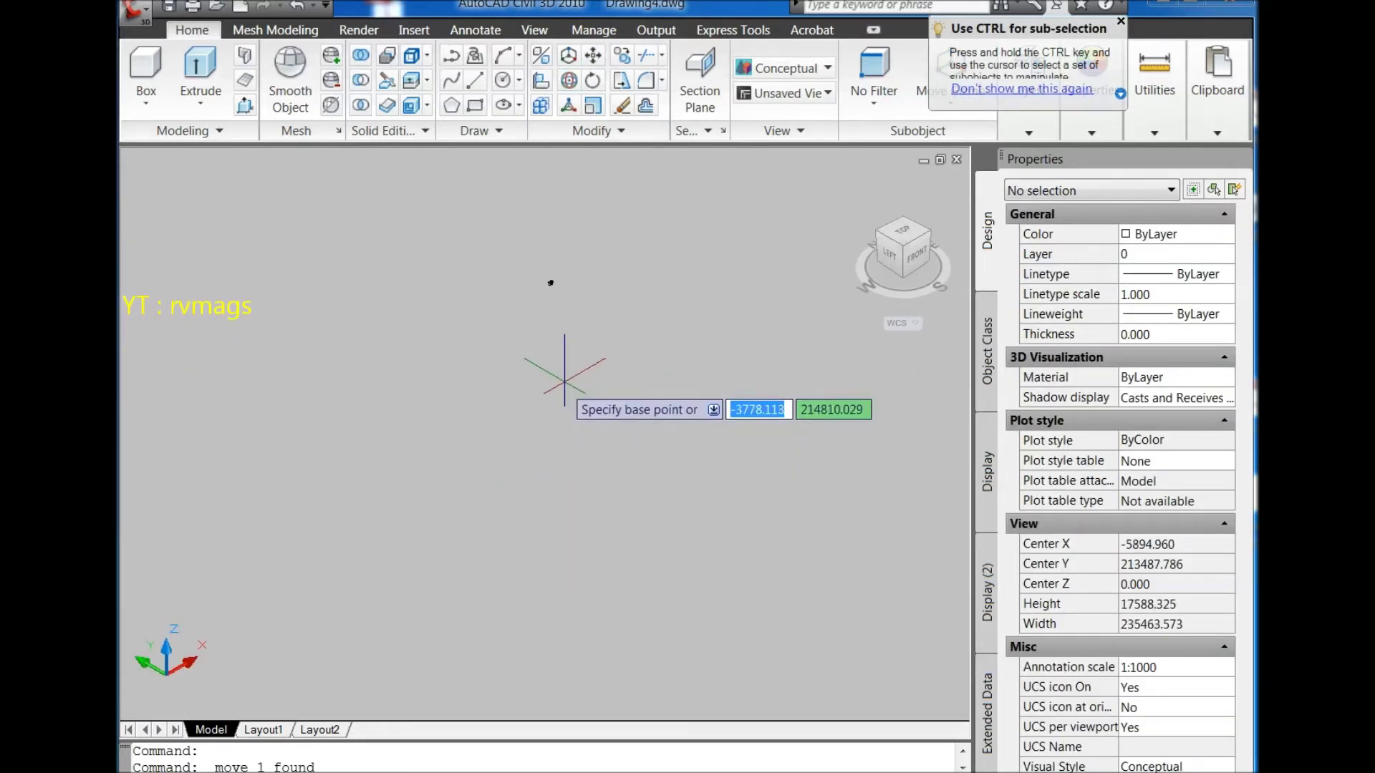
pyautogui.scroll(5, 566, 337)
pyautogui.scroll(5, 516, 315)
pyautogui.scroll(3, 479, 330)
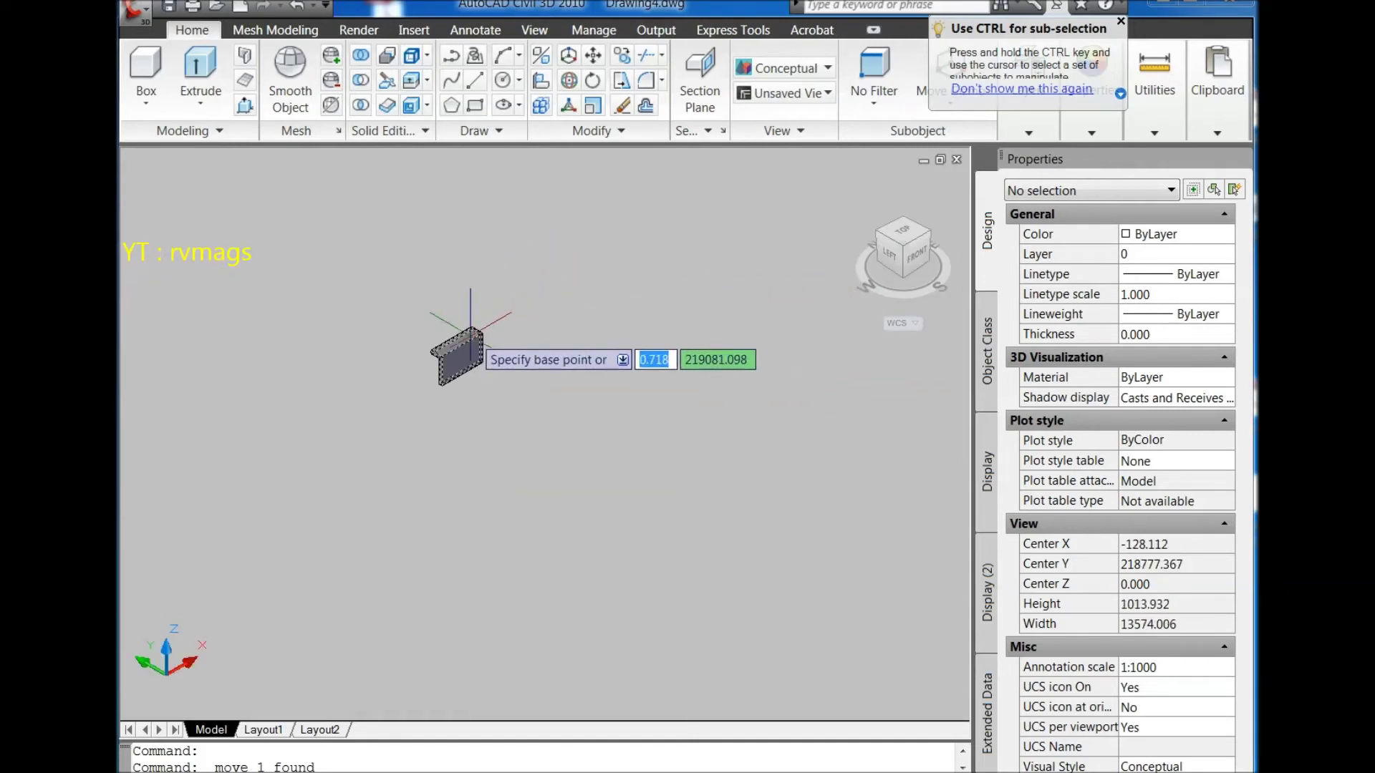
pyautogui.click(432, 349)
pyautogui.scroll(-2, 423, 429)
pyautogui.scroll(-4, 428, 452)
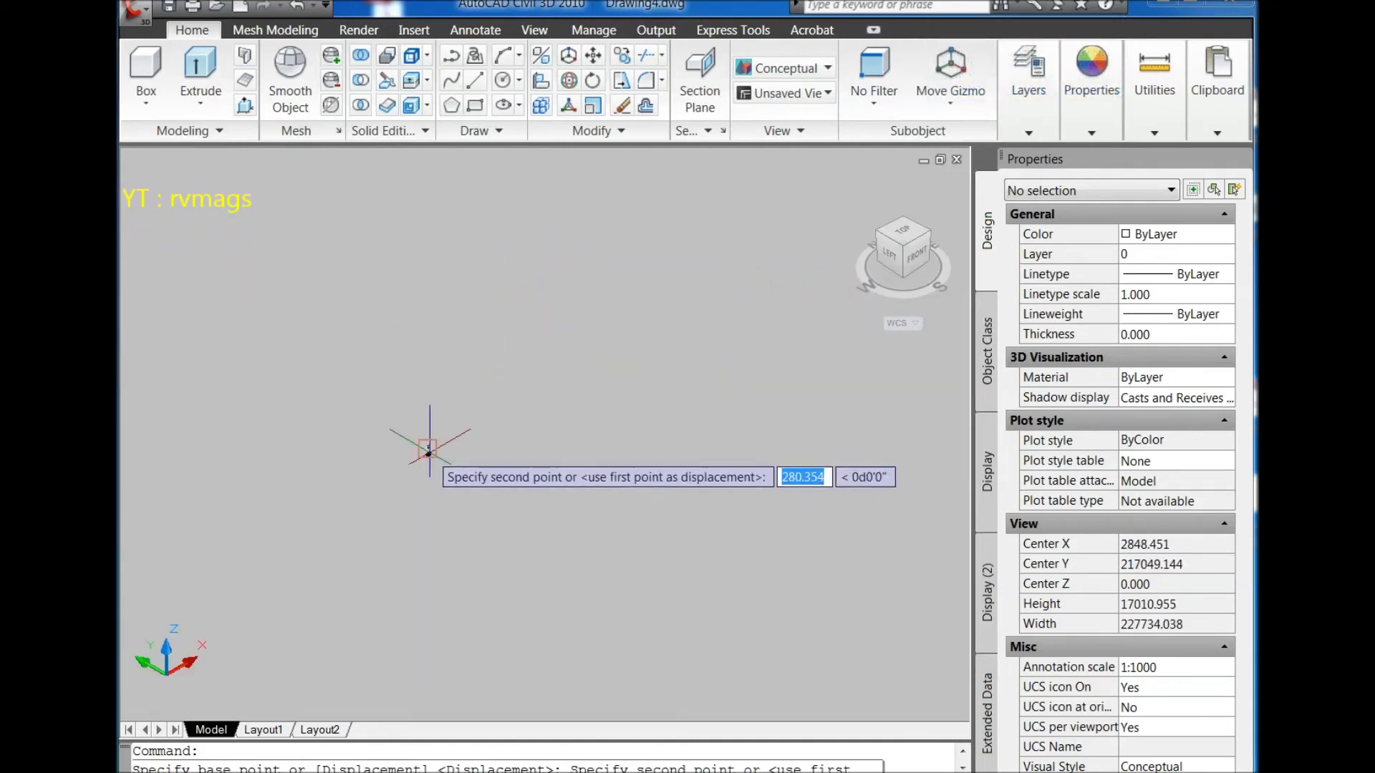
pyautogui.scroll(-4, 428, 453)
pyautogui.scroll(-6, 433, 450)
pyautogui.scroll(-2, 668, 326)
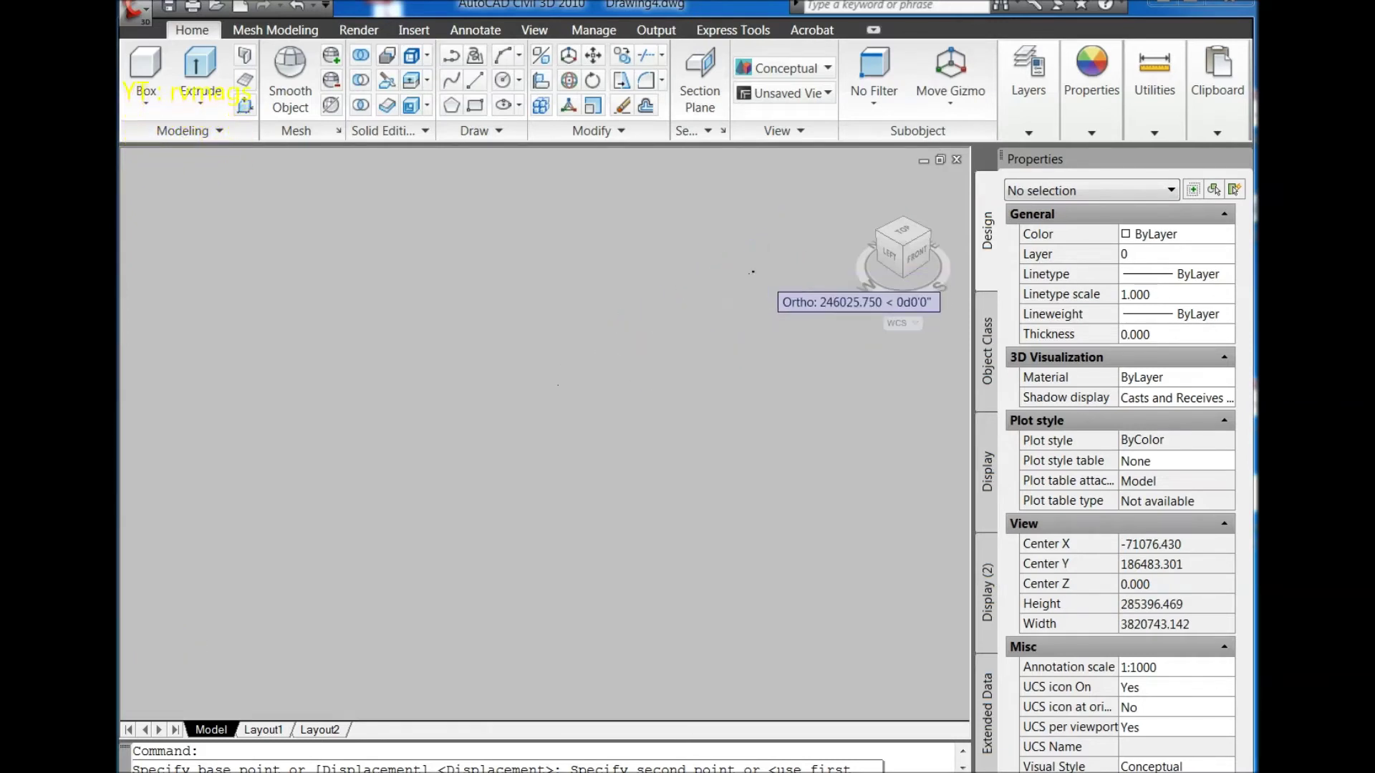
pyautogui.scroll(5, 746, 222)
pyautogui.scroll(4, 700, 338)
pyautogui.scroll(4, 676, 334)
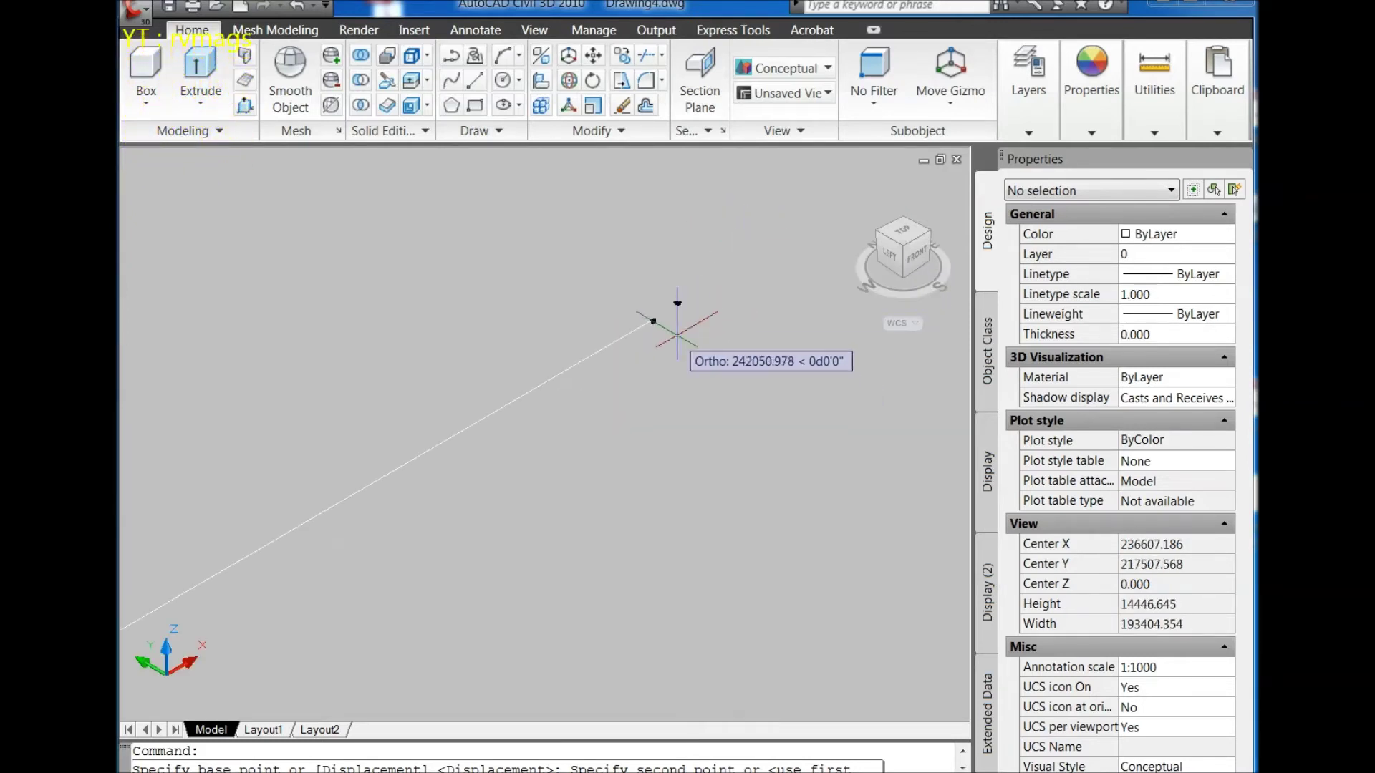
pyautogui.scroll(4, 677, 334)
pyautogui.scroll(4, 675, 340)
pyautogui.scroll(4, 673, 347)
pyautogui.scroll(3, 669, 354)
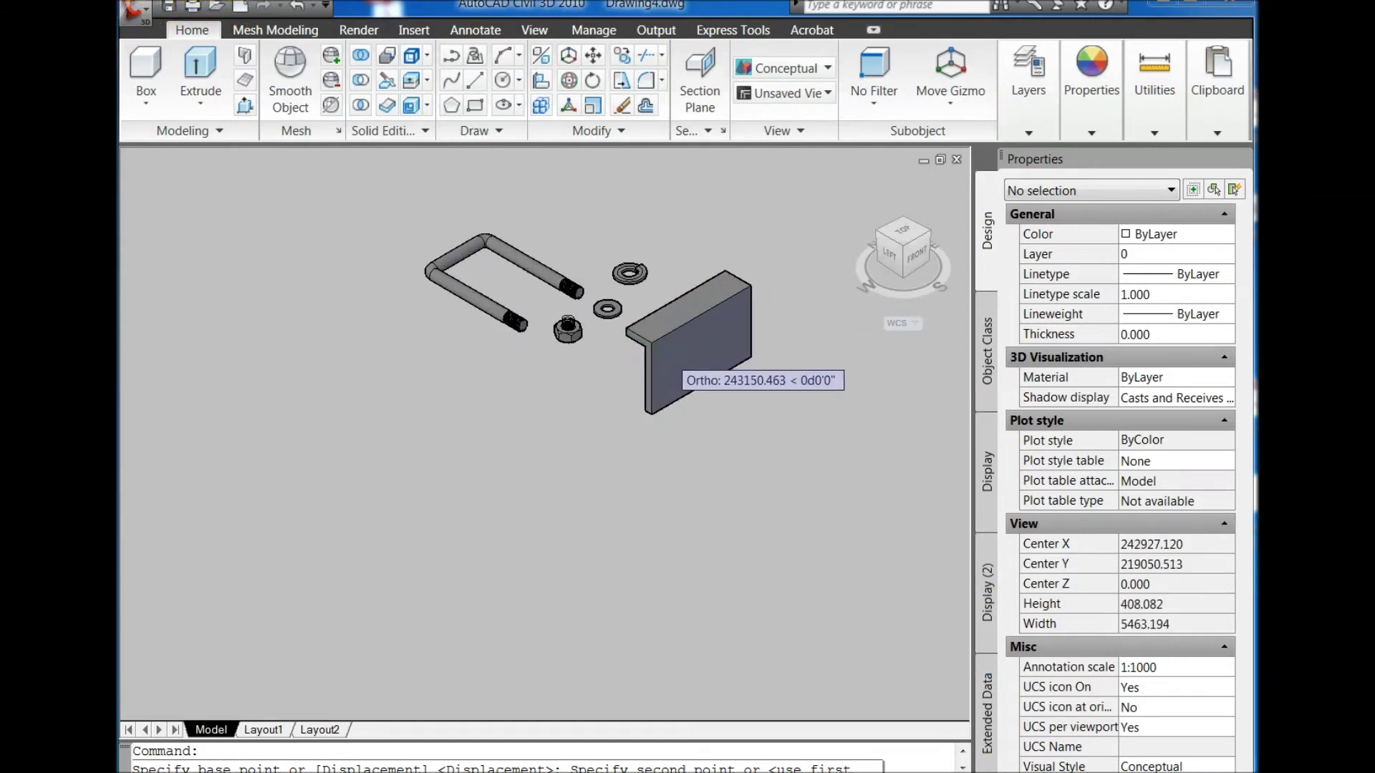
pyautogui.scroll(3, 676, 343)
pyautogui.scroll(-4, 652, 344)
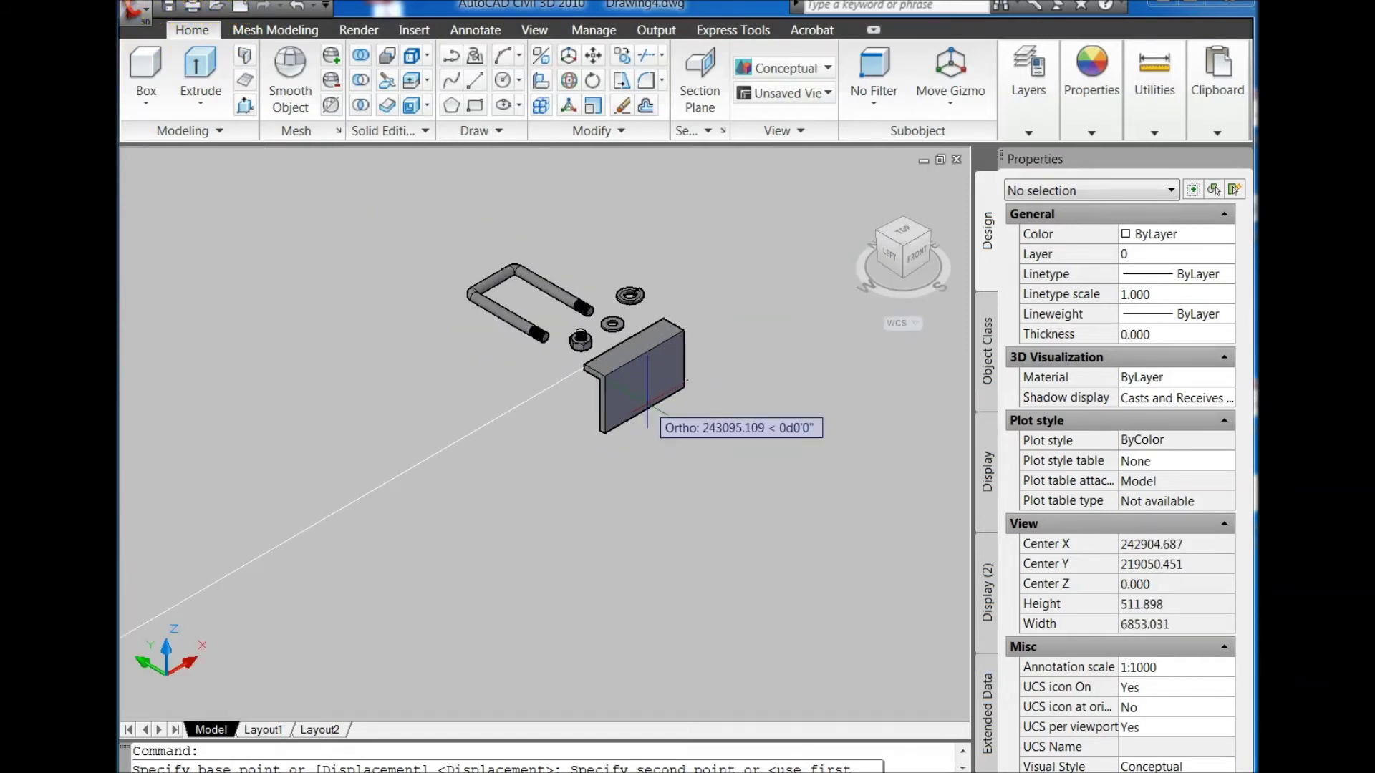
pyautogui.scroll(4, 594, 294)
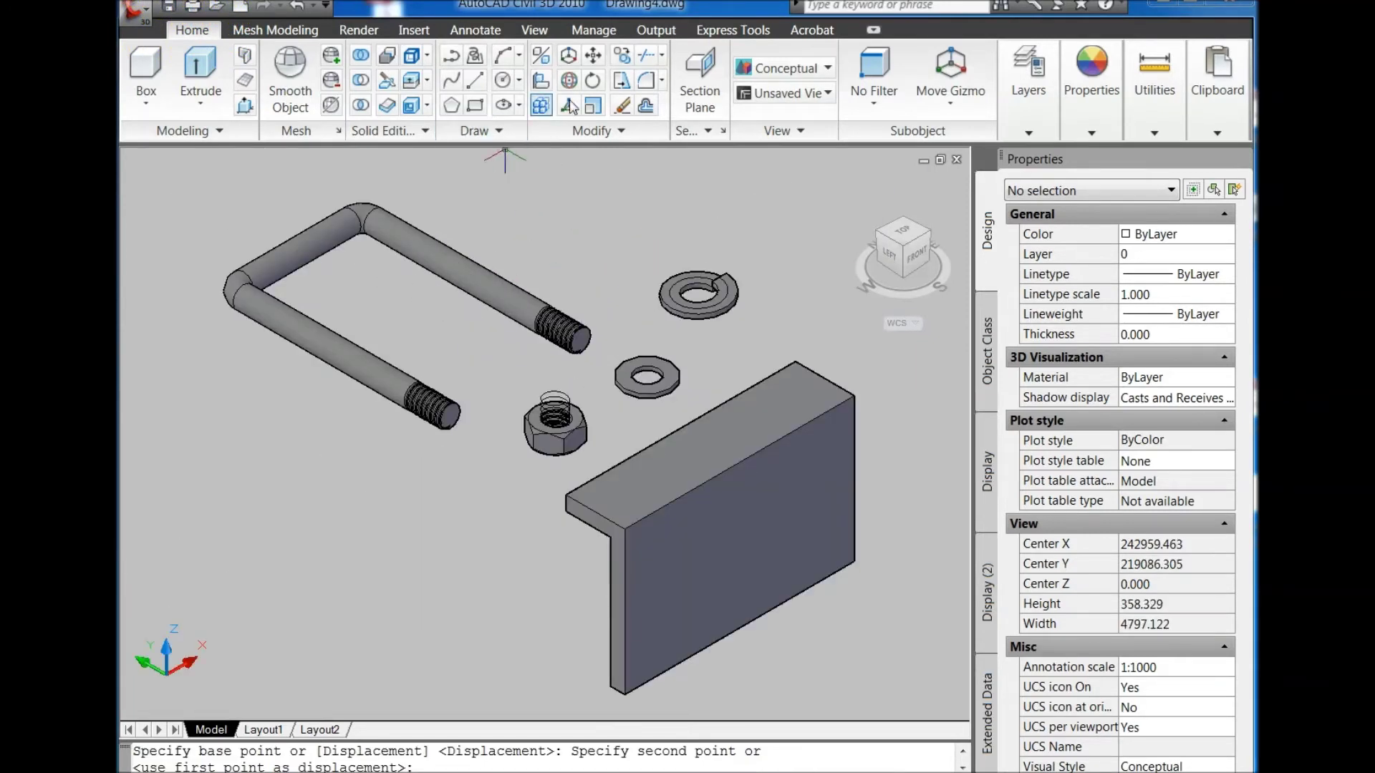
# Step: Fillet the bracket's outer corner edge with a radius of 6
pyautogui.click(648, 87)
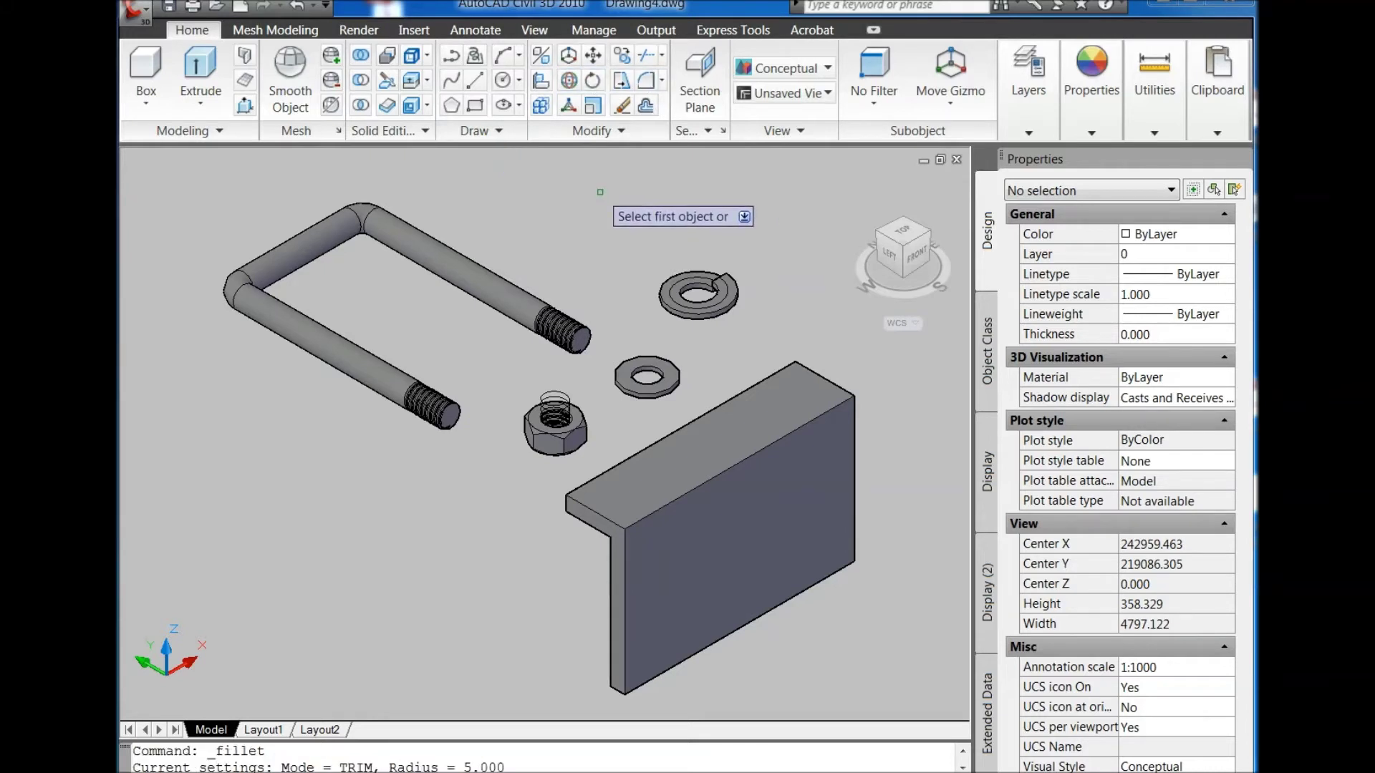
pyautogui.write('r')
pyautogui.press('Return')
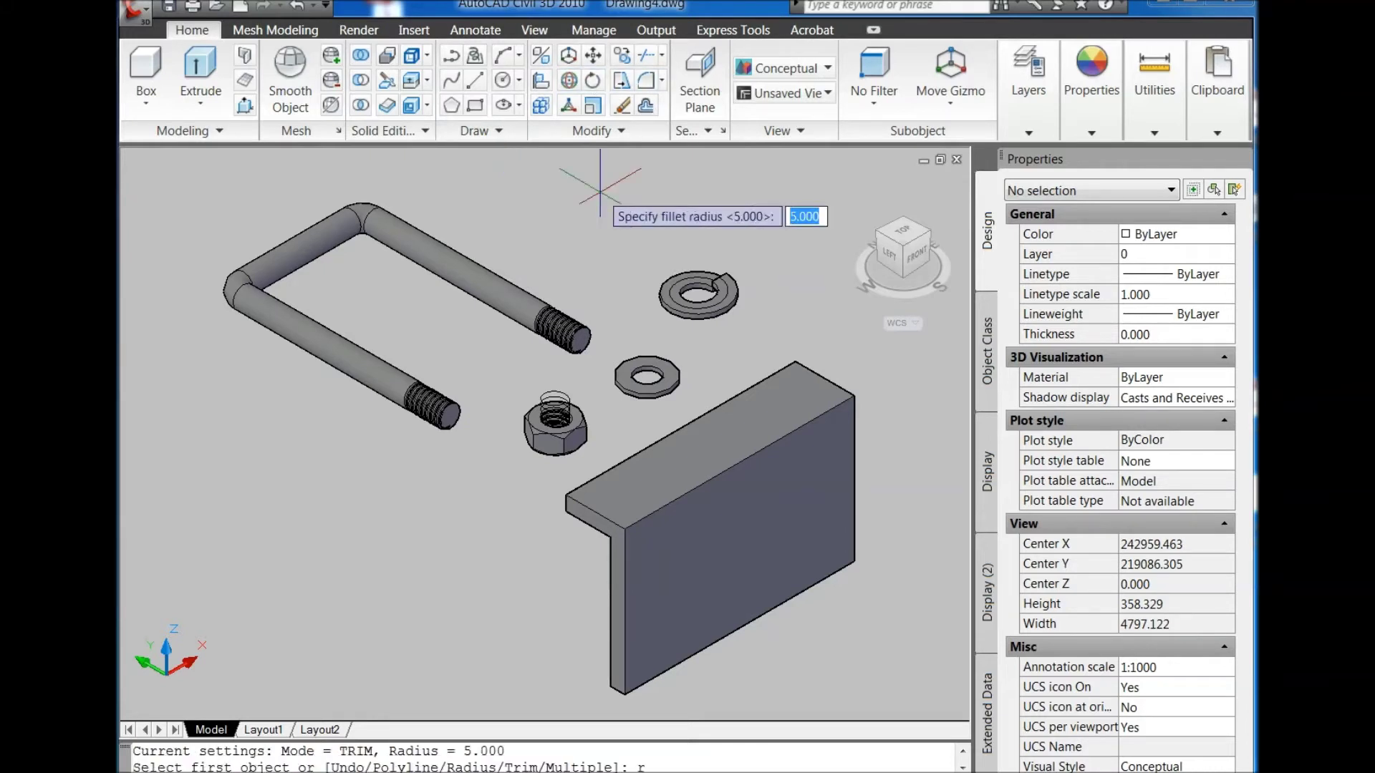
pyautogui.write('6')
pyautogui.press('Return')
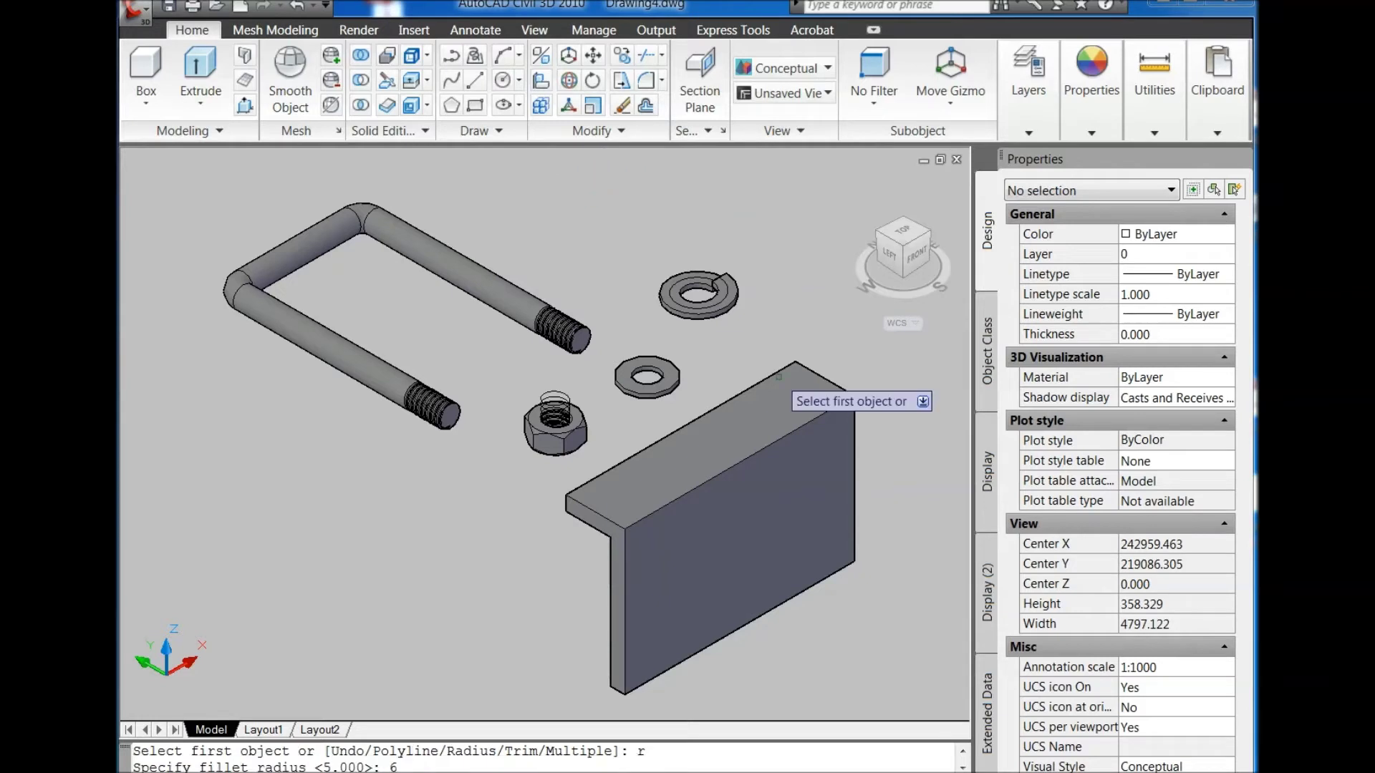
pyautogui.click(836, 394)
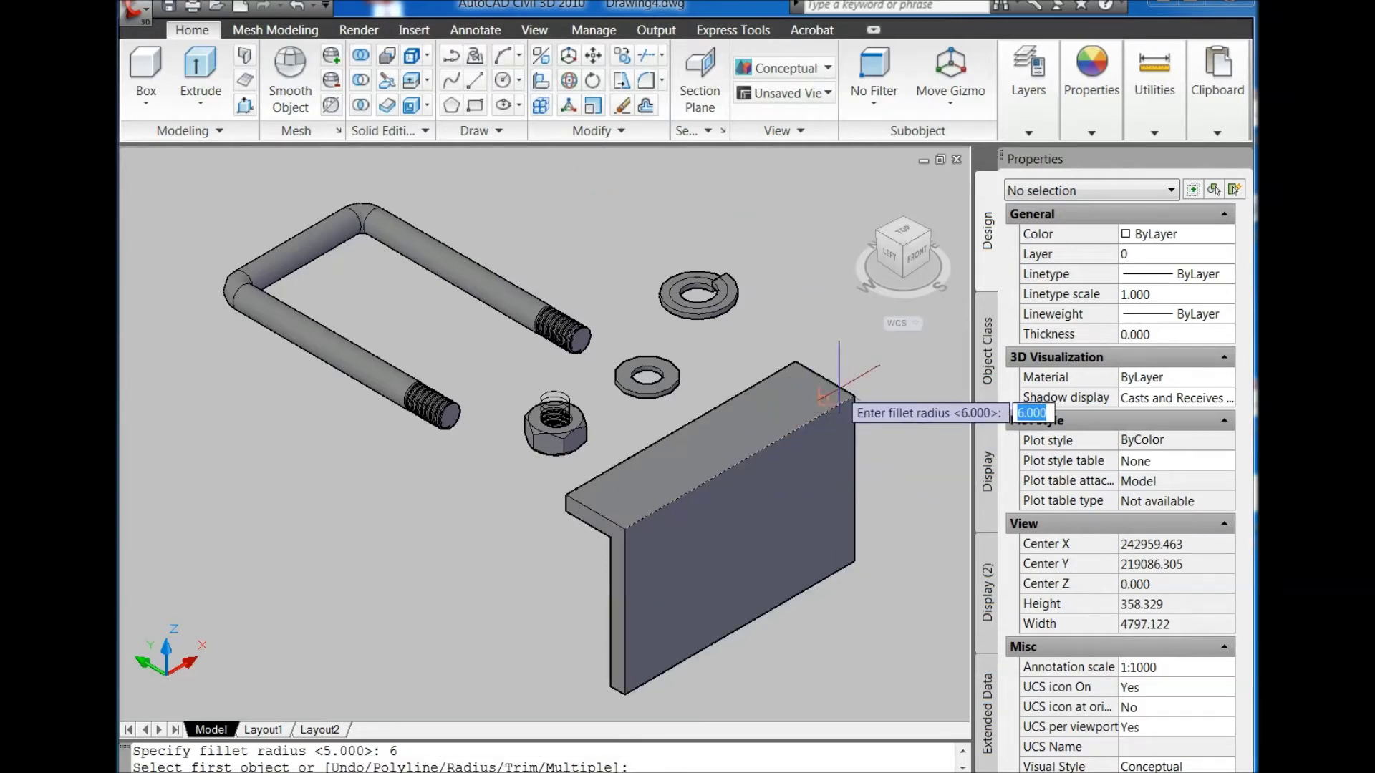
pyautogui.press('Return')
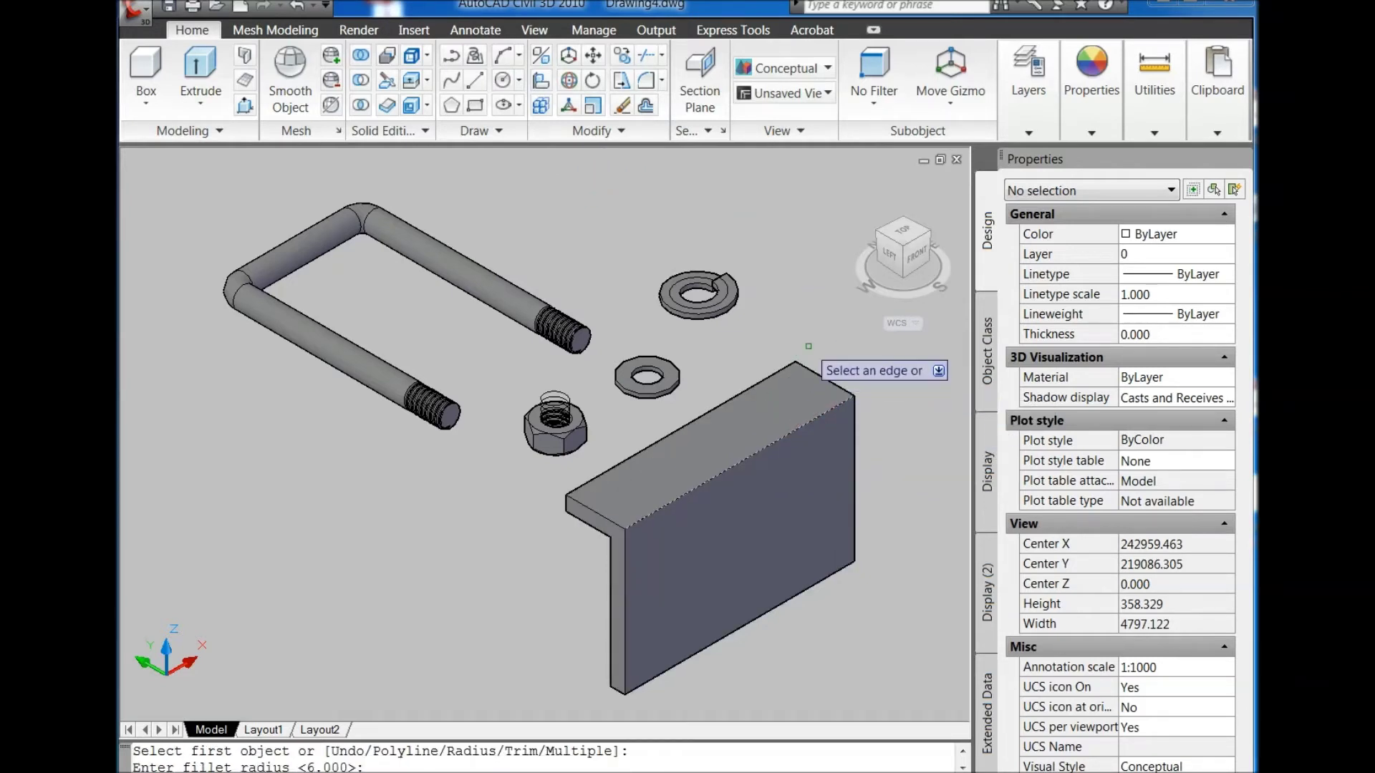
pyautogui.press('Return')
pyautogui.scroll(-2, 811, 336)
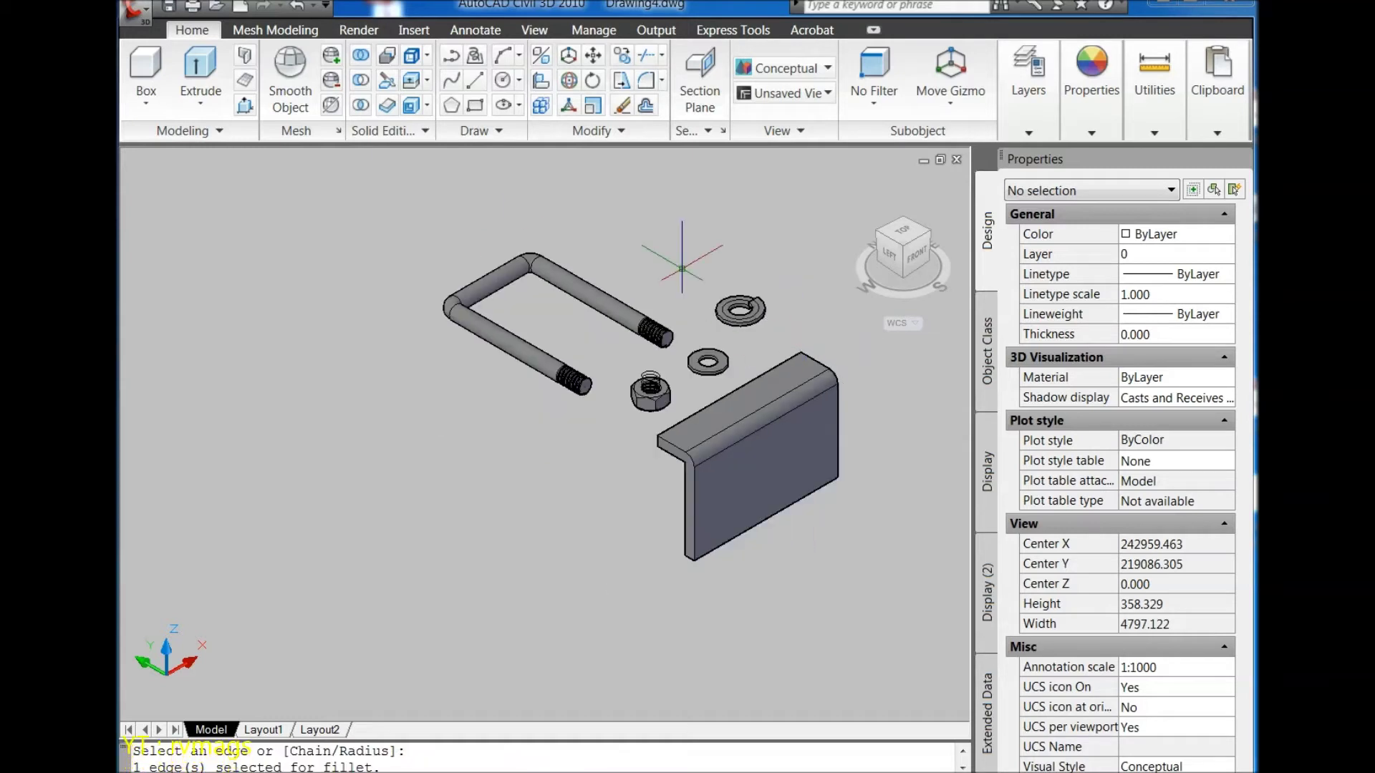
# Step: Set the UCS to Front and view the bracket plate straight from the top, rotated to lie horizontal
pyautogui.click(540, 34)
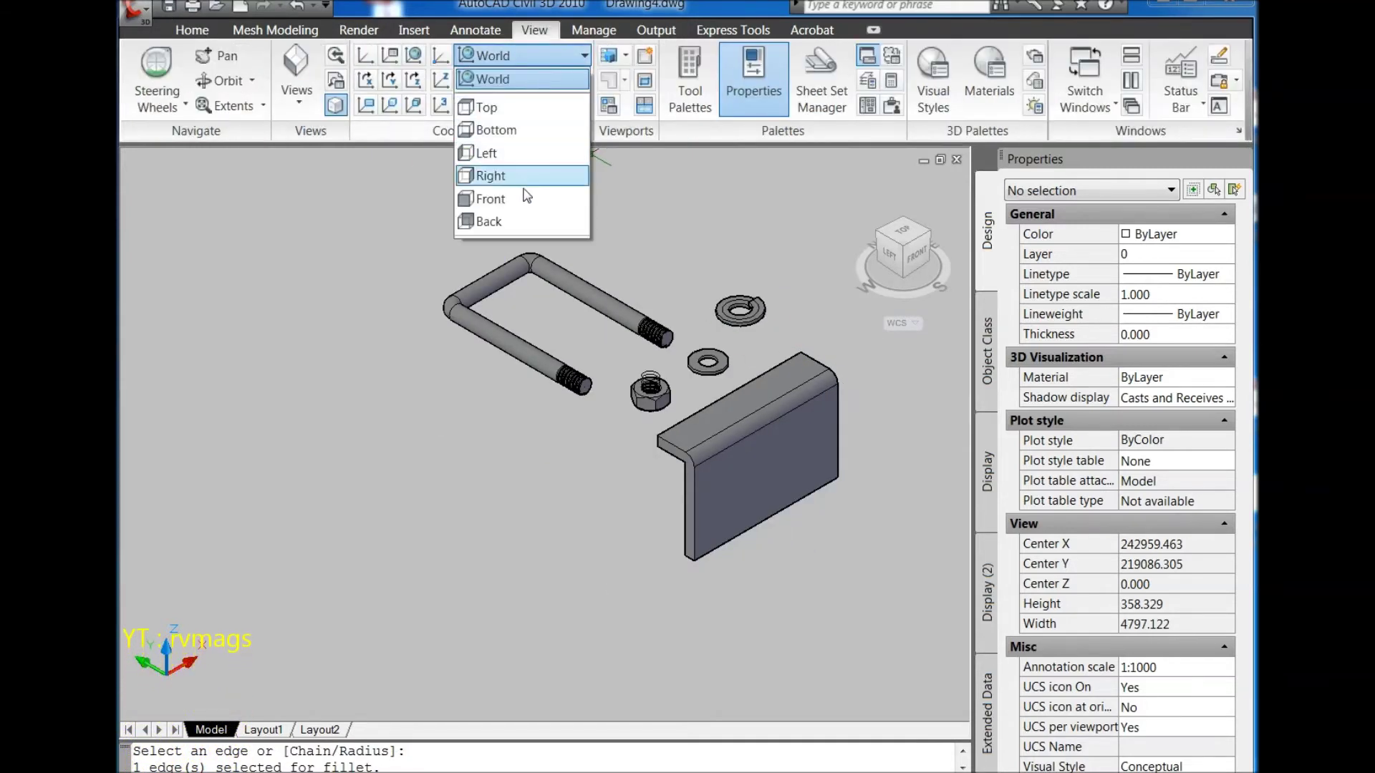
pyautogui.click(527, 198)
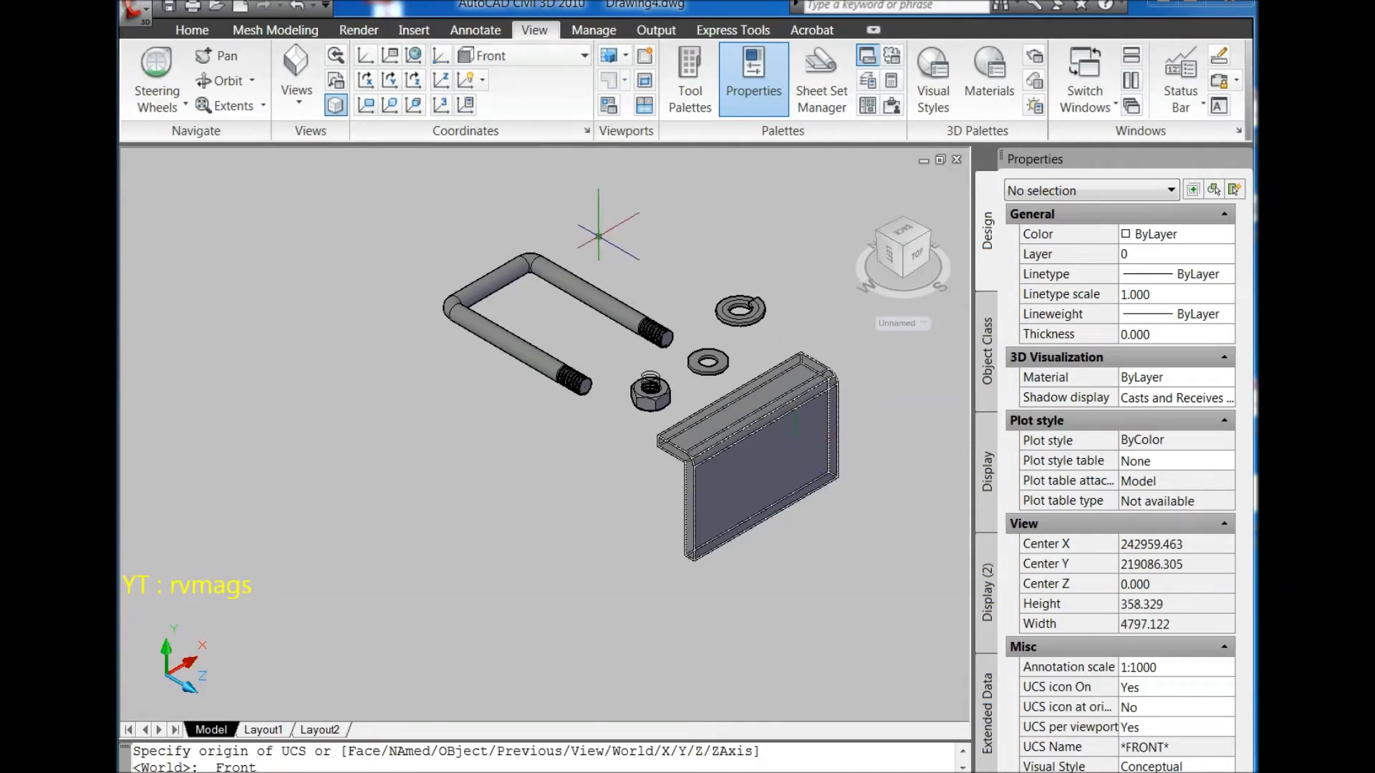
pyautogui.click(802, 437)
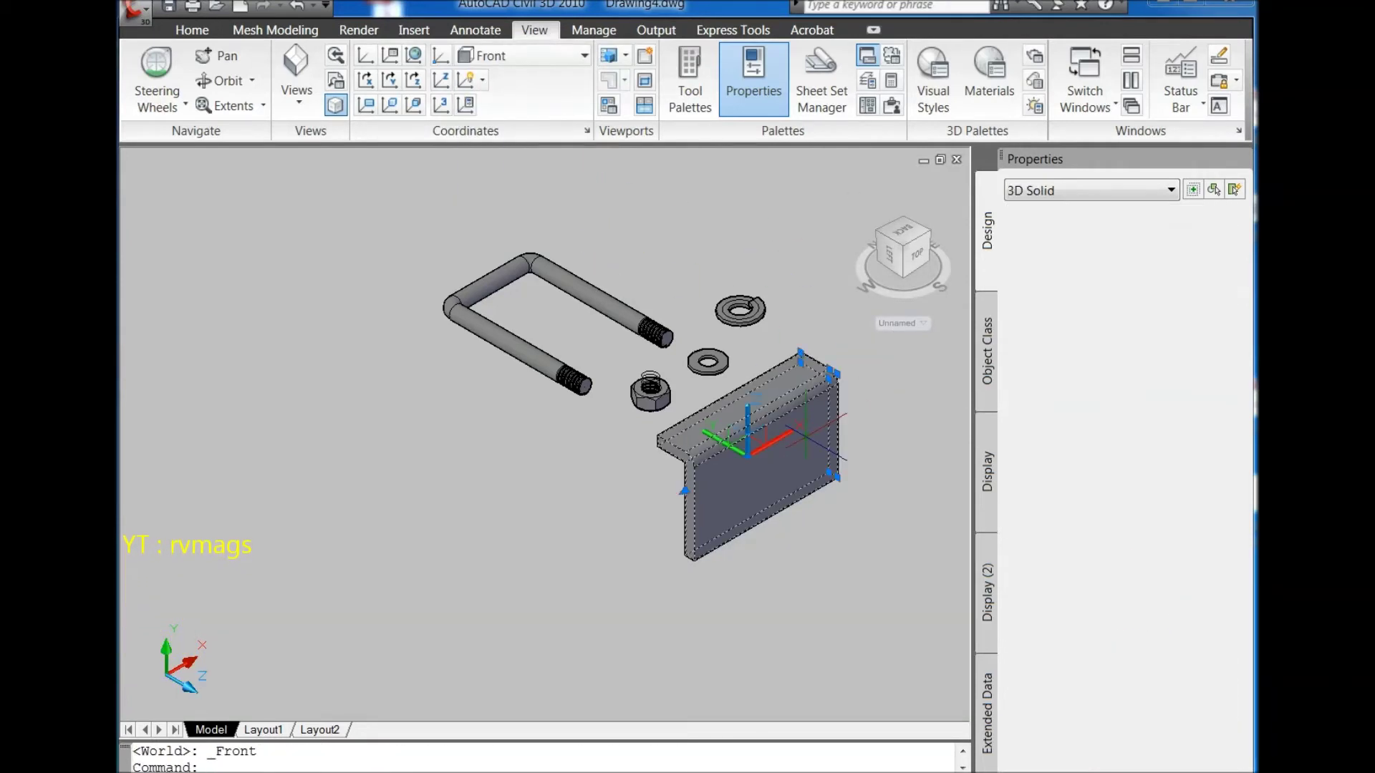
pyautogui.click(917, 268)
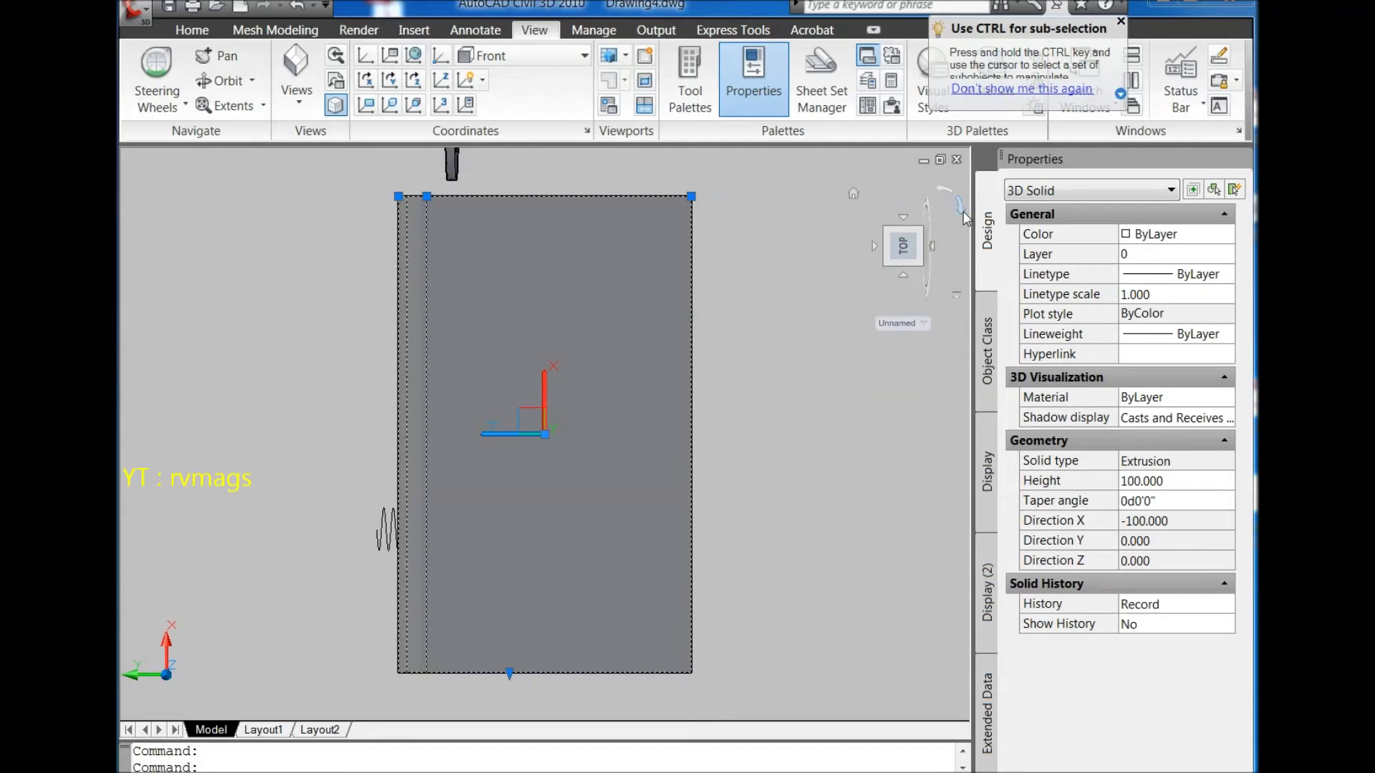
pyautogui.click(965, 217)
pyautogui.press('Escape')
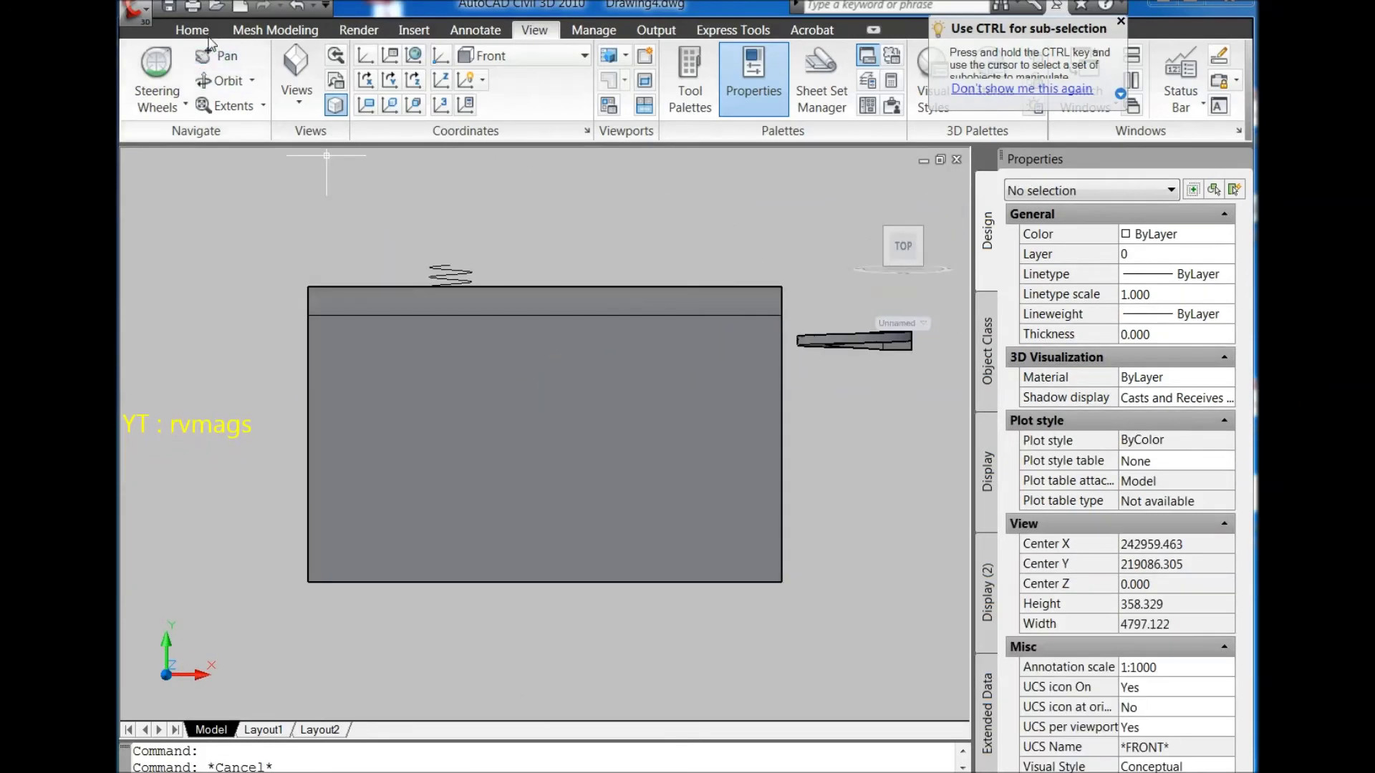
pyautogui.click(193, 30)
# Step: Draw a 21.5-long guide line from the bracket plate's left edge
pyautogui.click(475, 79)
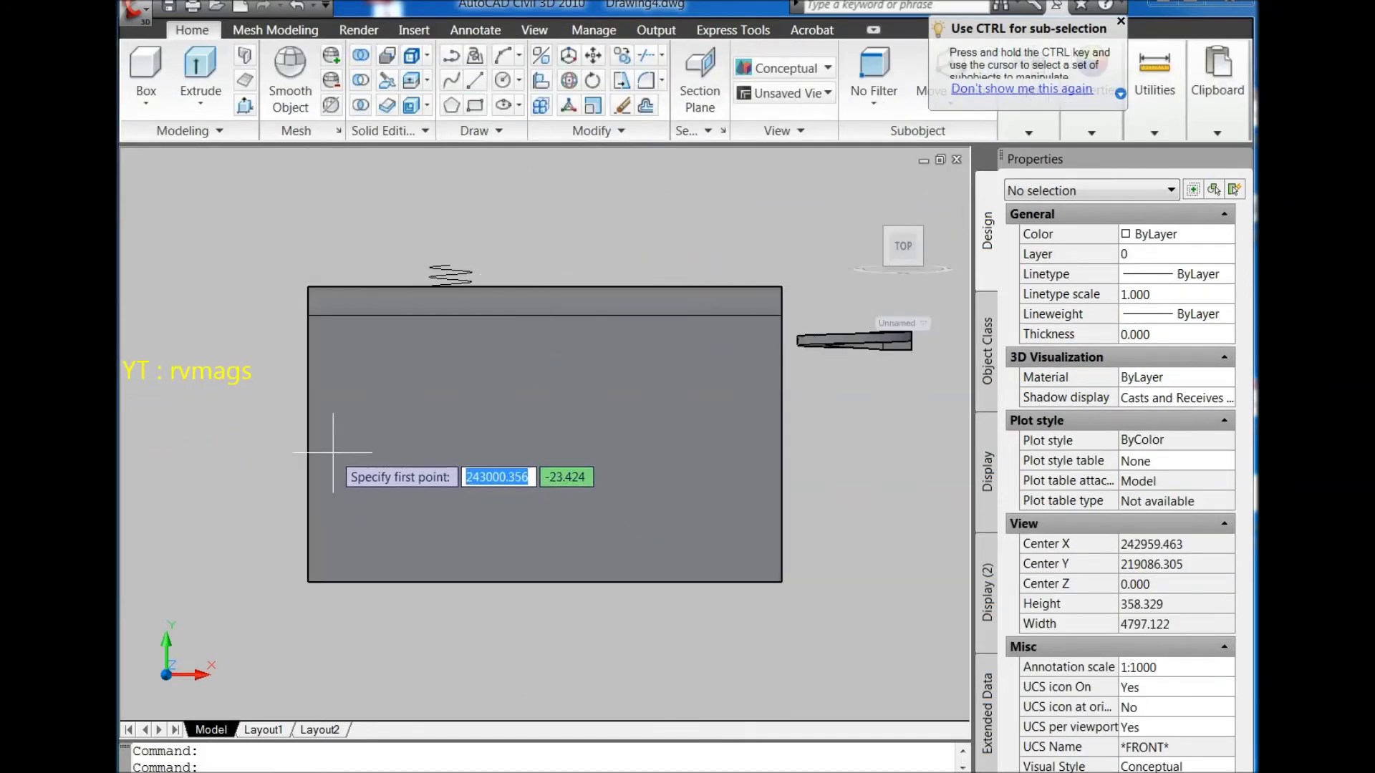
pyautogui.click(309, 449)
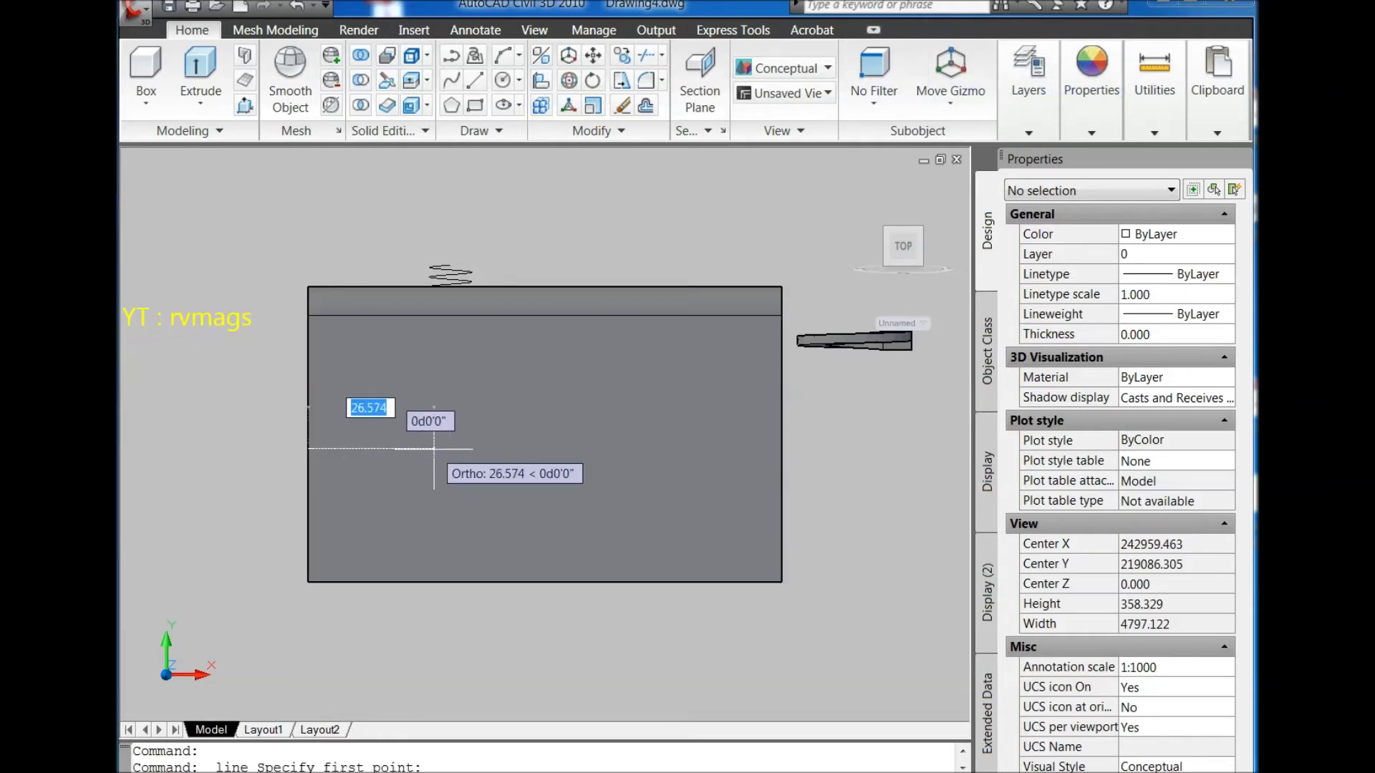
pyautogui.write('21.5')
pyautogui.press('Return')
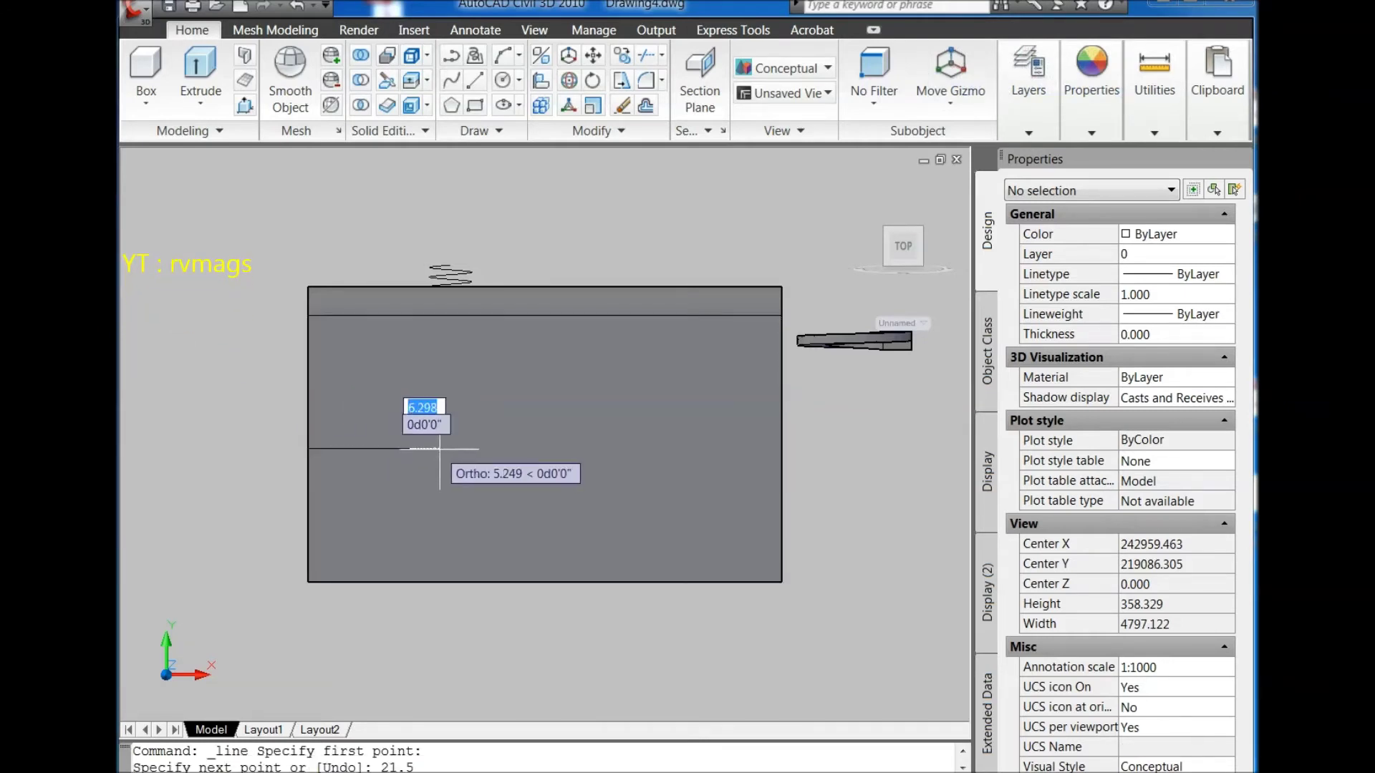
pyautogui.press('Escape')
# Step: Draw a 10-diameter circle at the line's end, then return to an isometric view
pyautogui.click(505, 85)
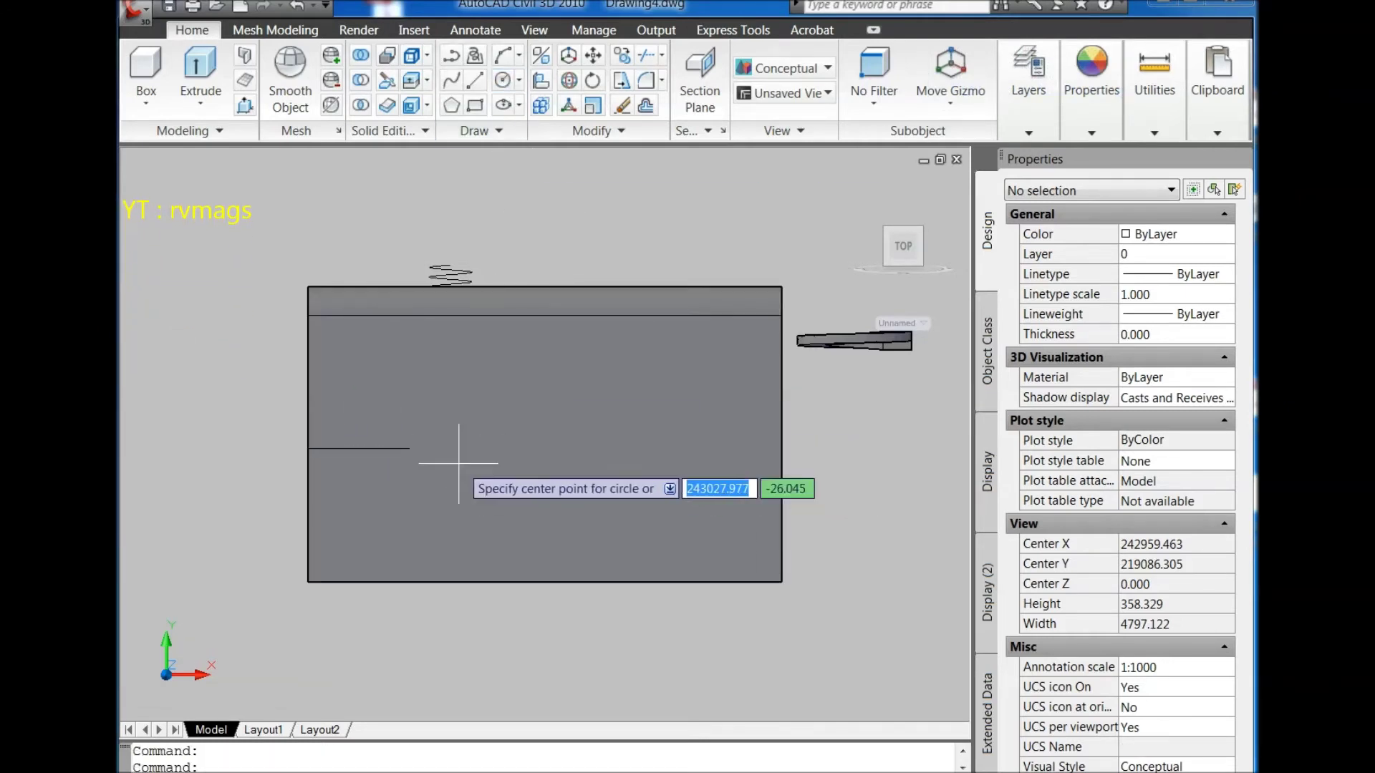
pyautogui.click(410, 449)
pyautogui.write('d')
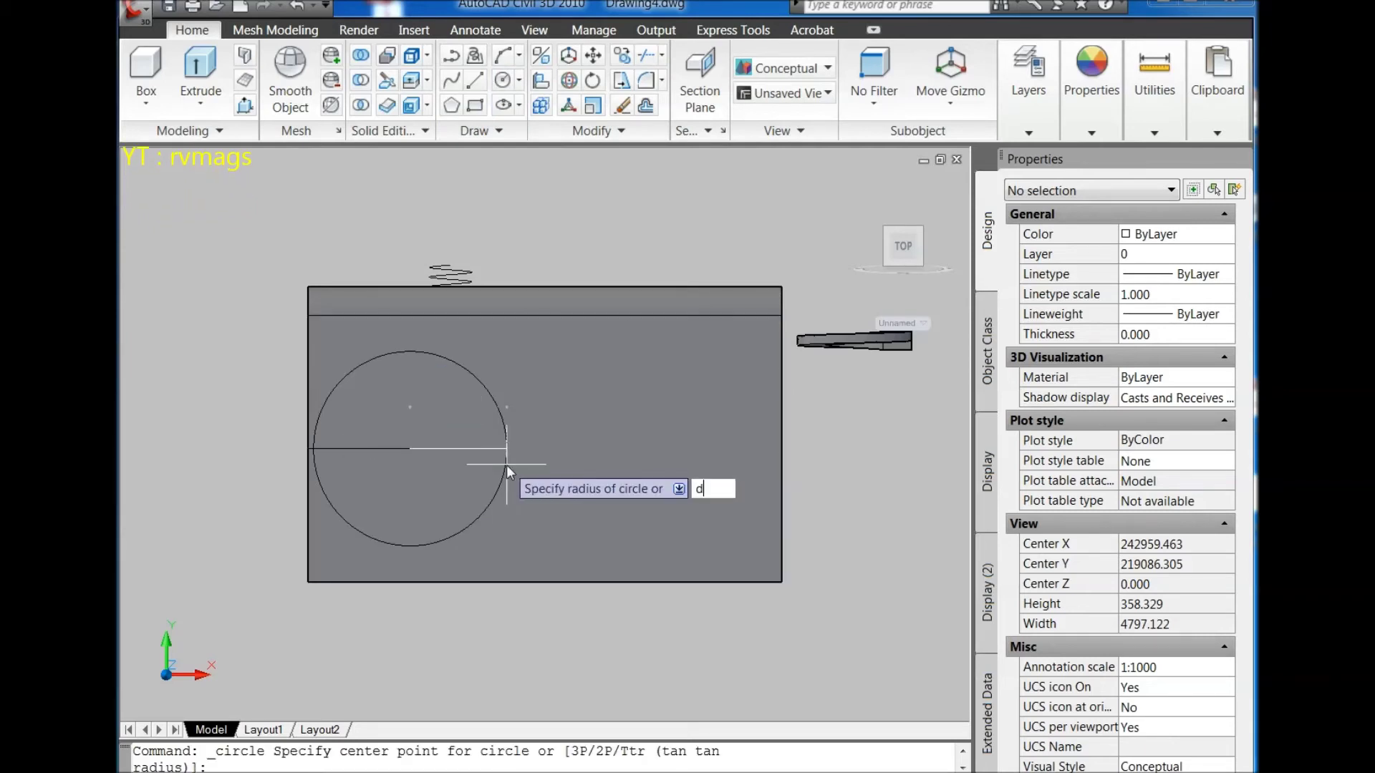
pyautogui.press('Return')
pyautogui.write('10')
pyautogui.press('Return')
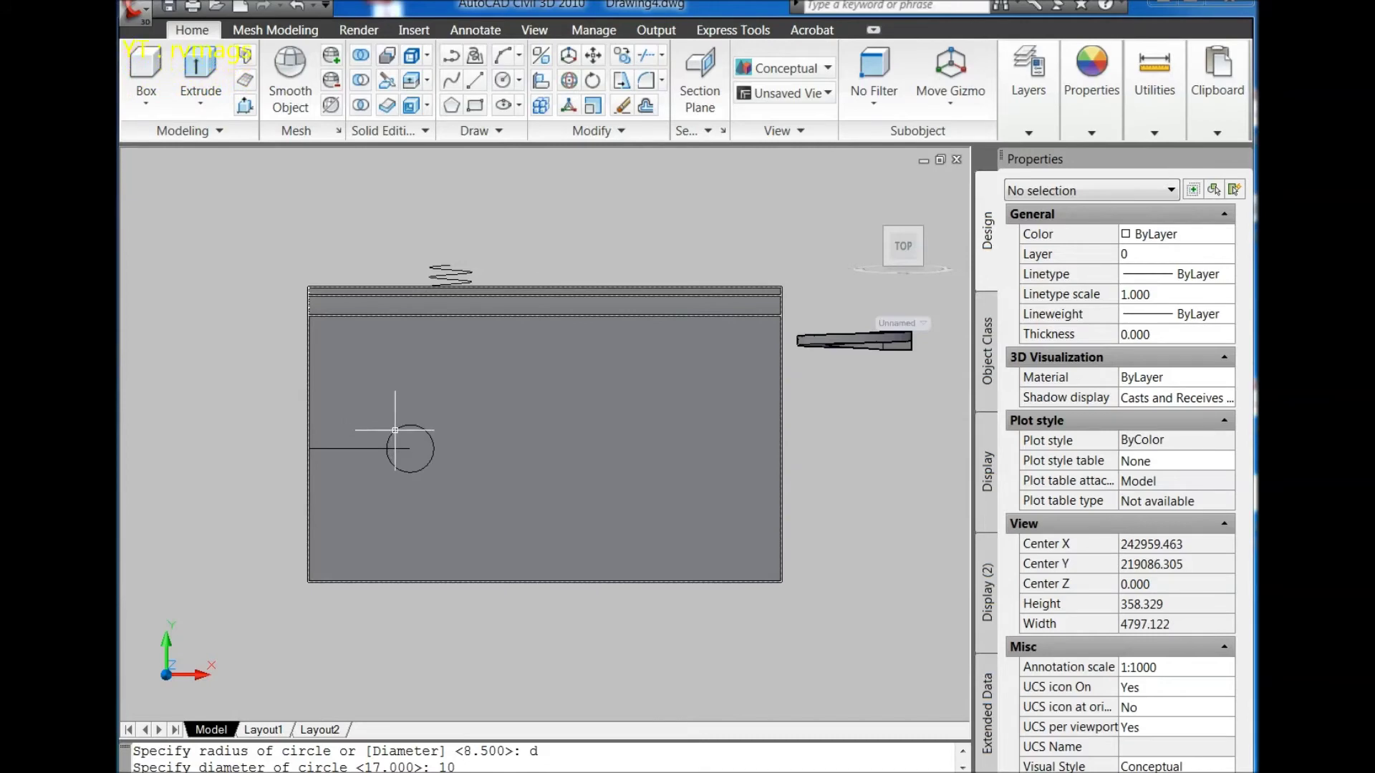
pyautogui.click(363, 508)
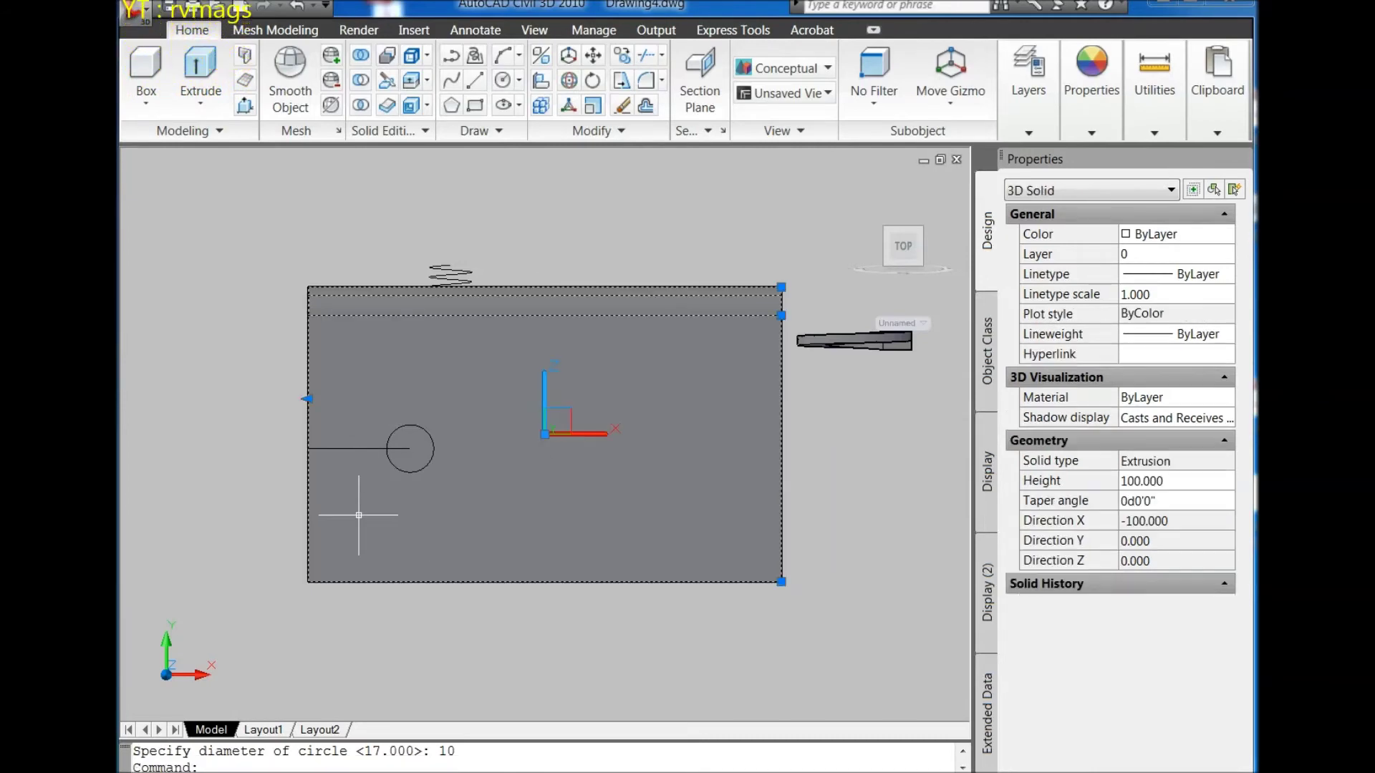
pyautogui.click(887, 265)
# Step: Copy the hole circle 57 units along the plate
pyautogui.press('Escape')
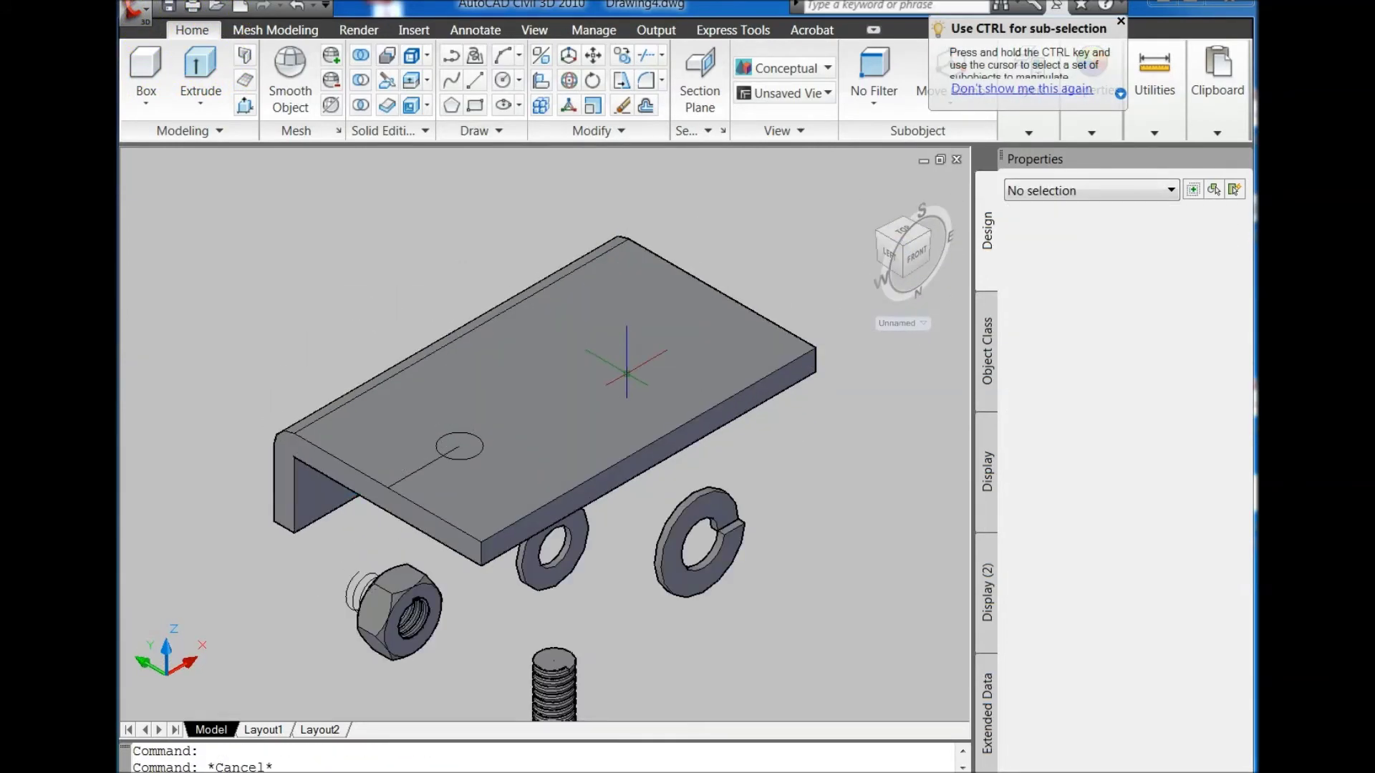
pyautogui.click(468, 445)
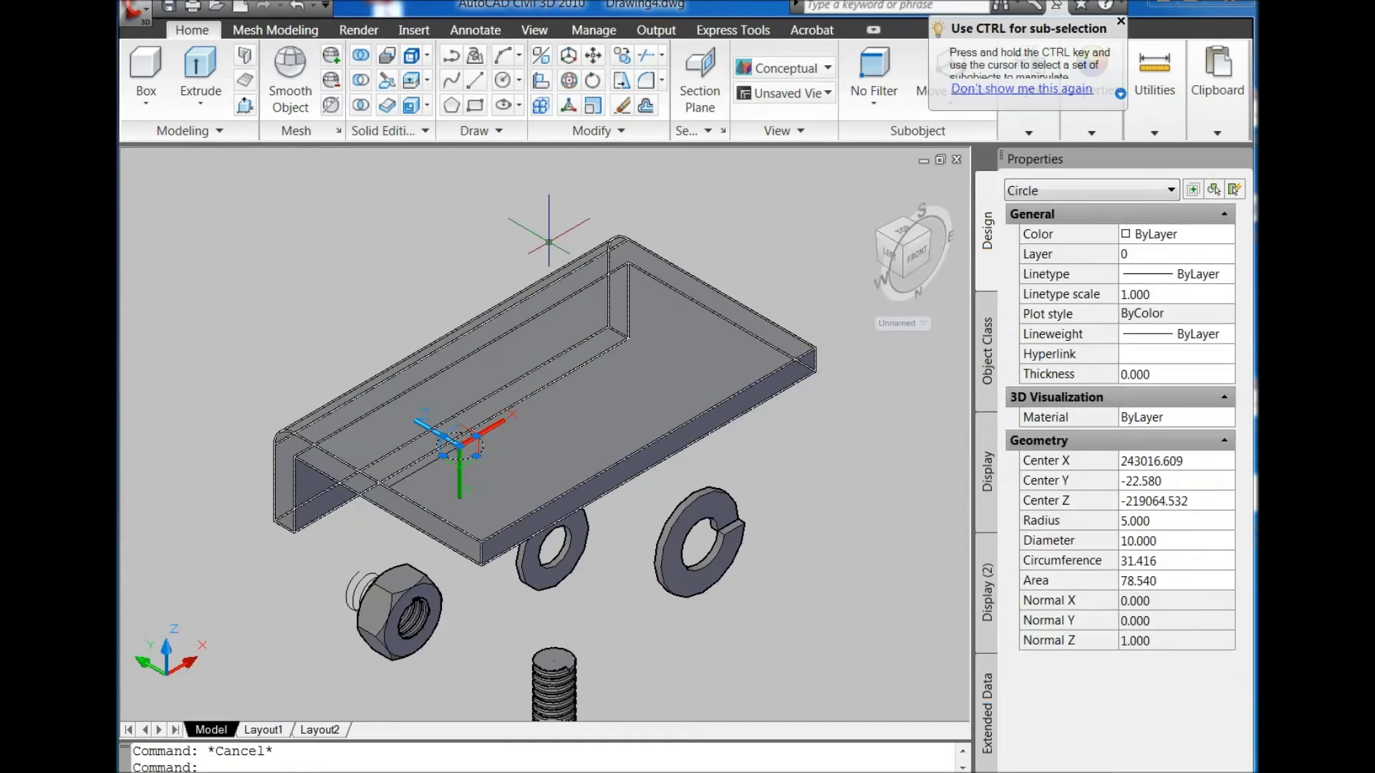
pyautogui.click(622, 59)
pyautogui.click(338, 267)
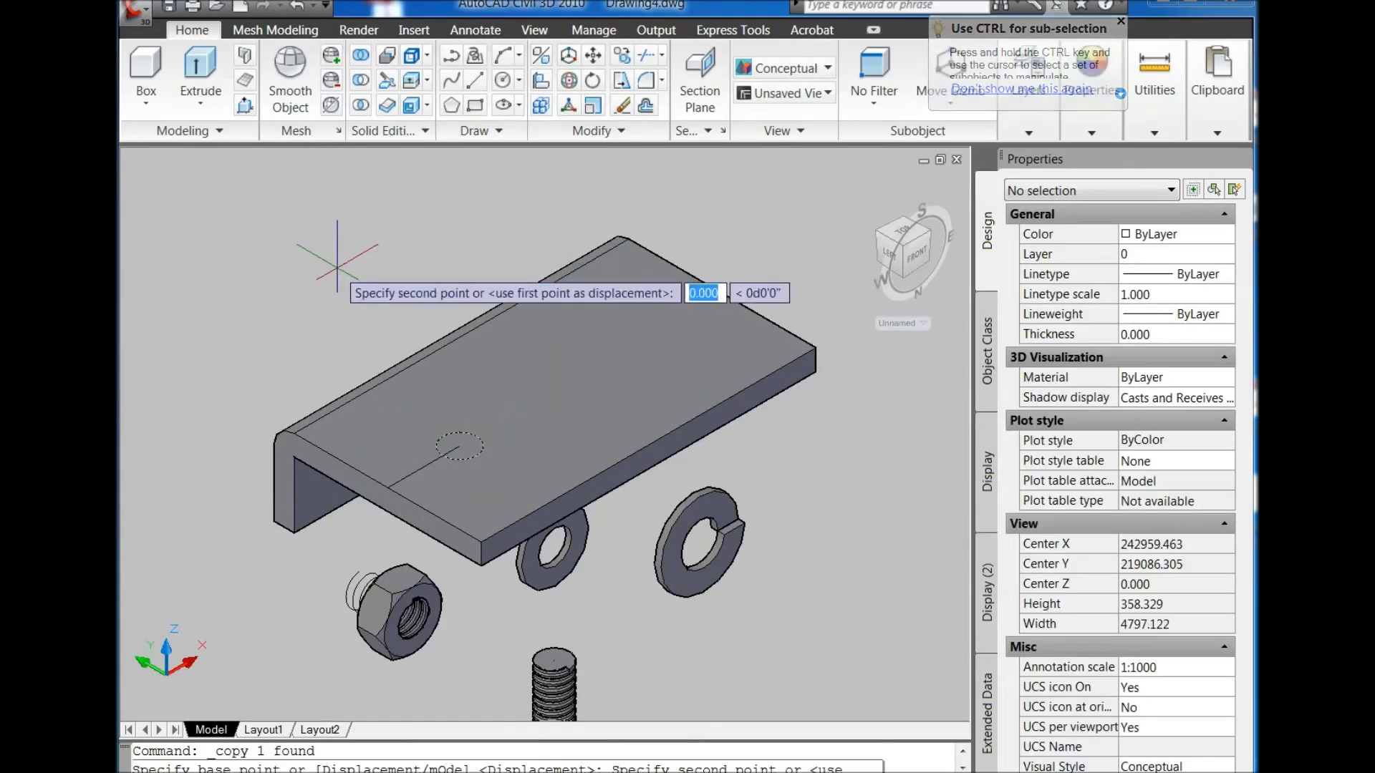
pyautogui.write('57')
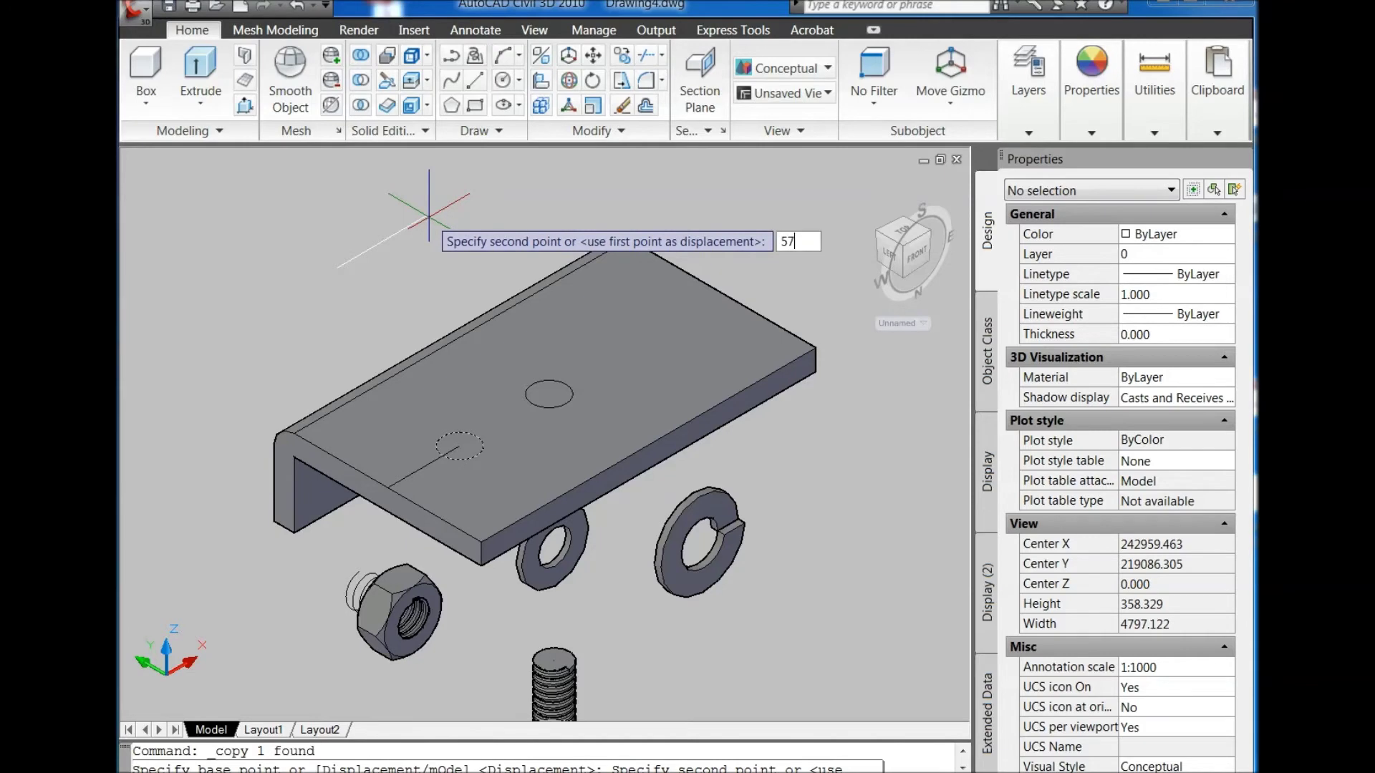
pyautogui.press('Return')
pyautogui.press('Escape')
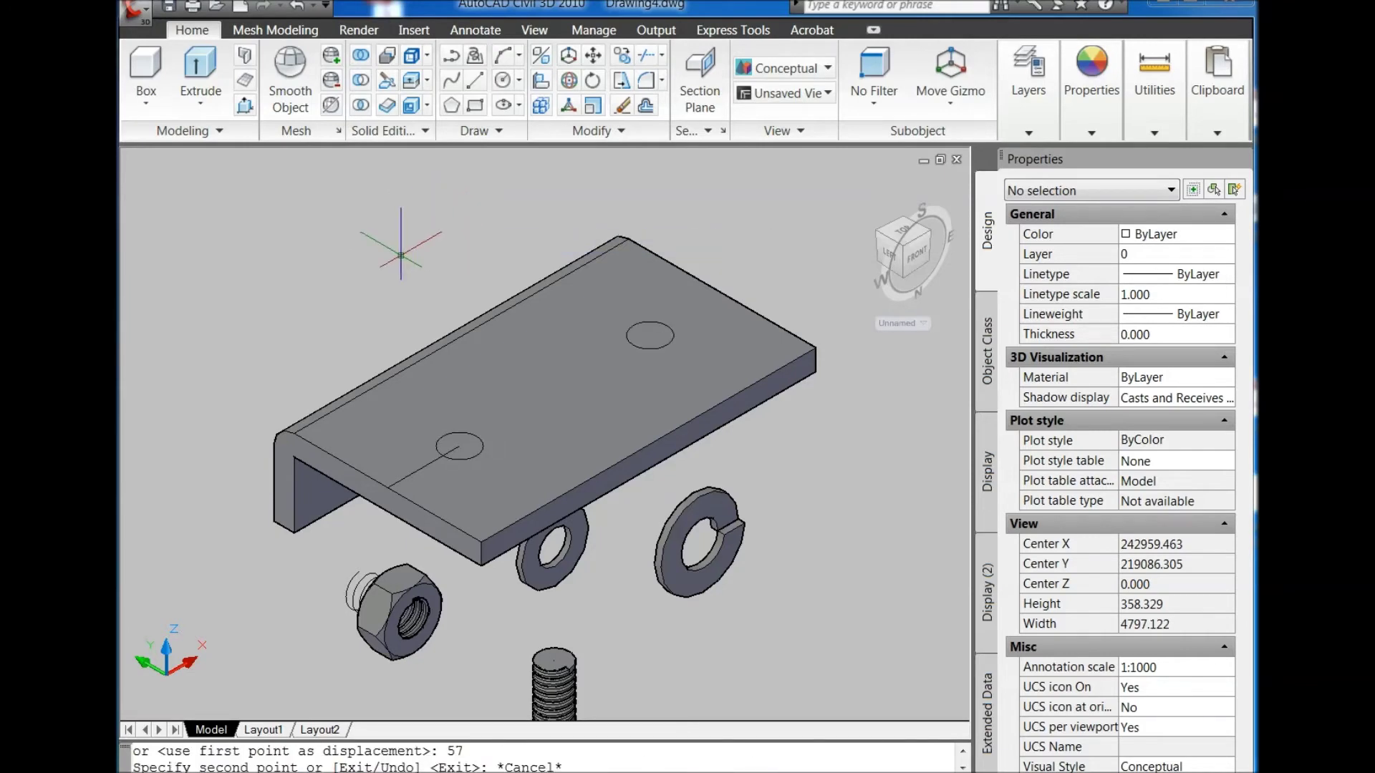
# Step: Extrude both hole circles -10 into cylinders through the plate
pyautogui.click(424, 301)
pyautogui.click(548, 458)
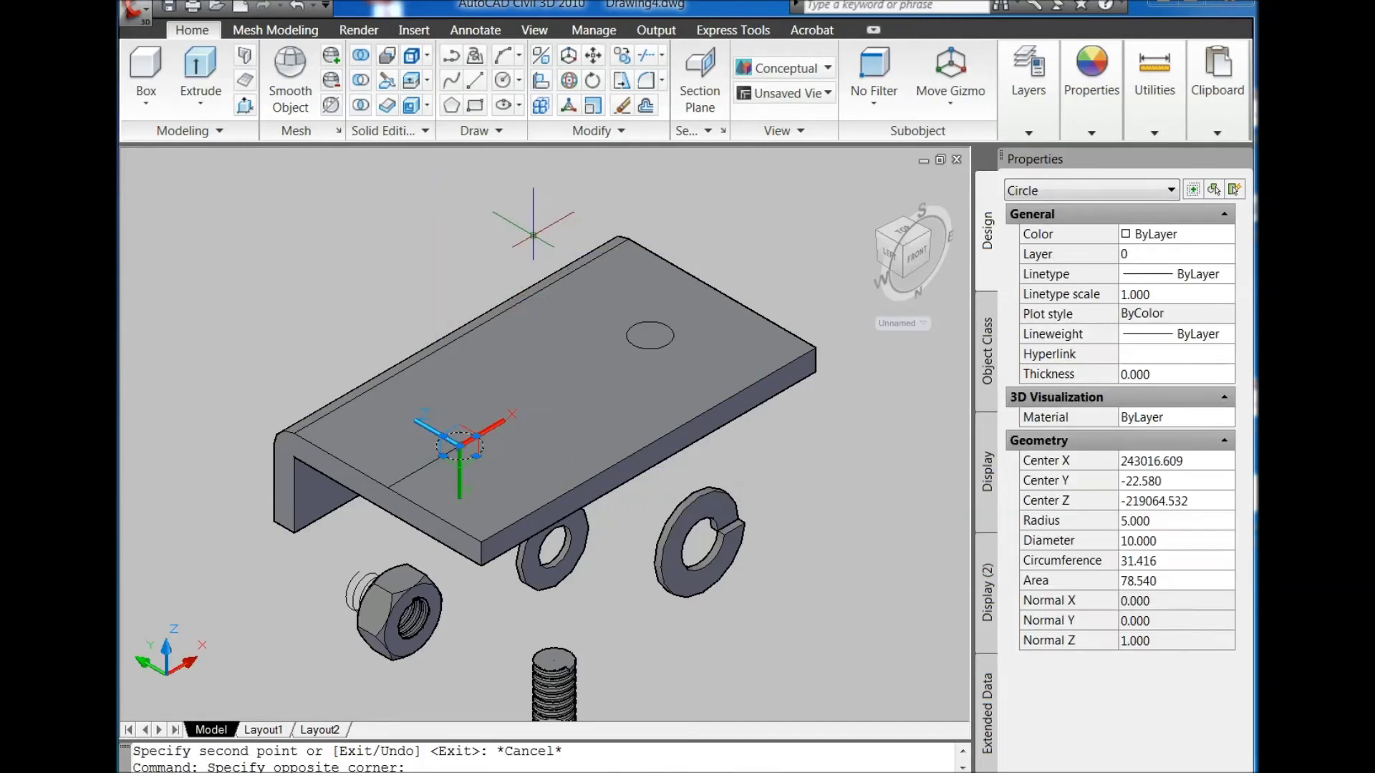
pyautogui.click(650, 335)
pyautogui.click(200, 68)
pyautogui.scroll(-4, 344, 251)
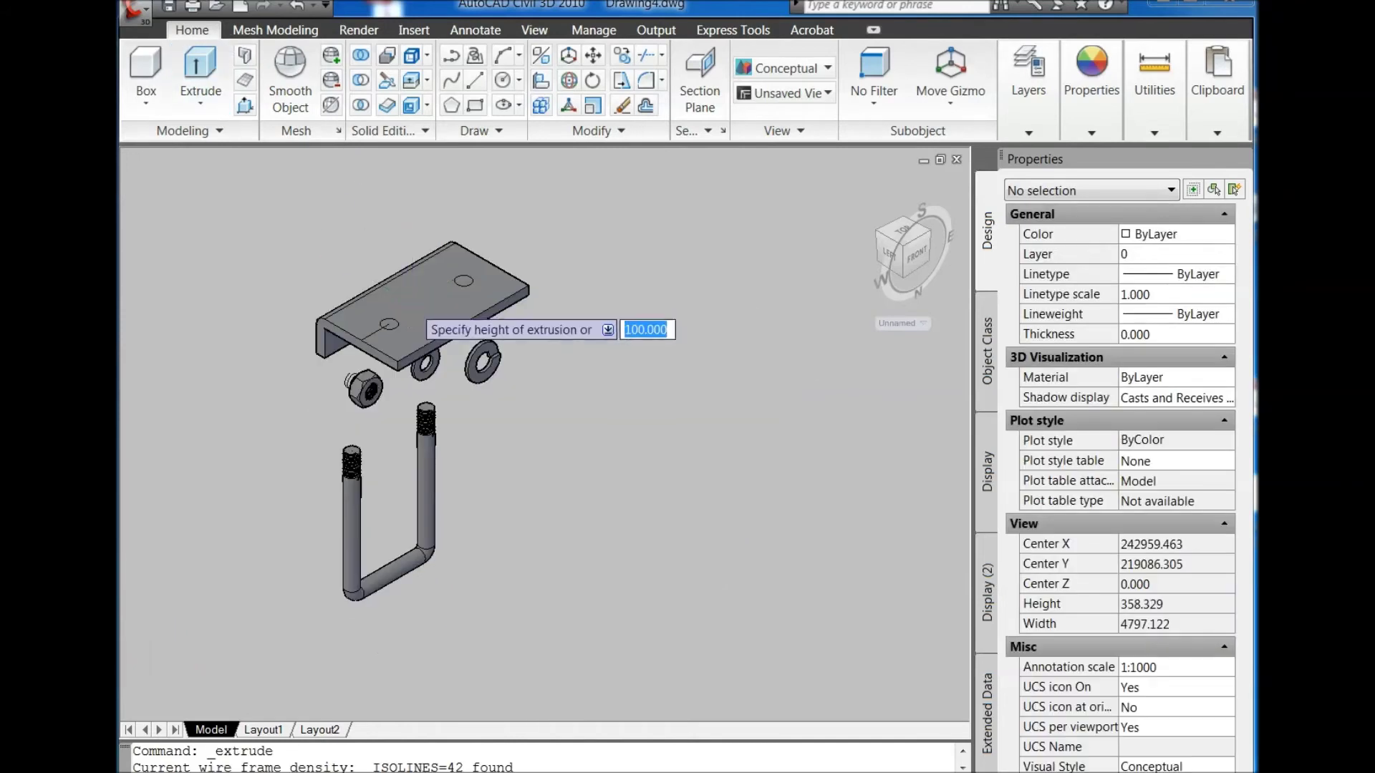
pyautogui.scroll(1, 575, 330)
pyautogui.write('-10')
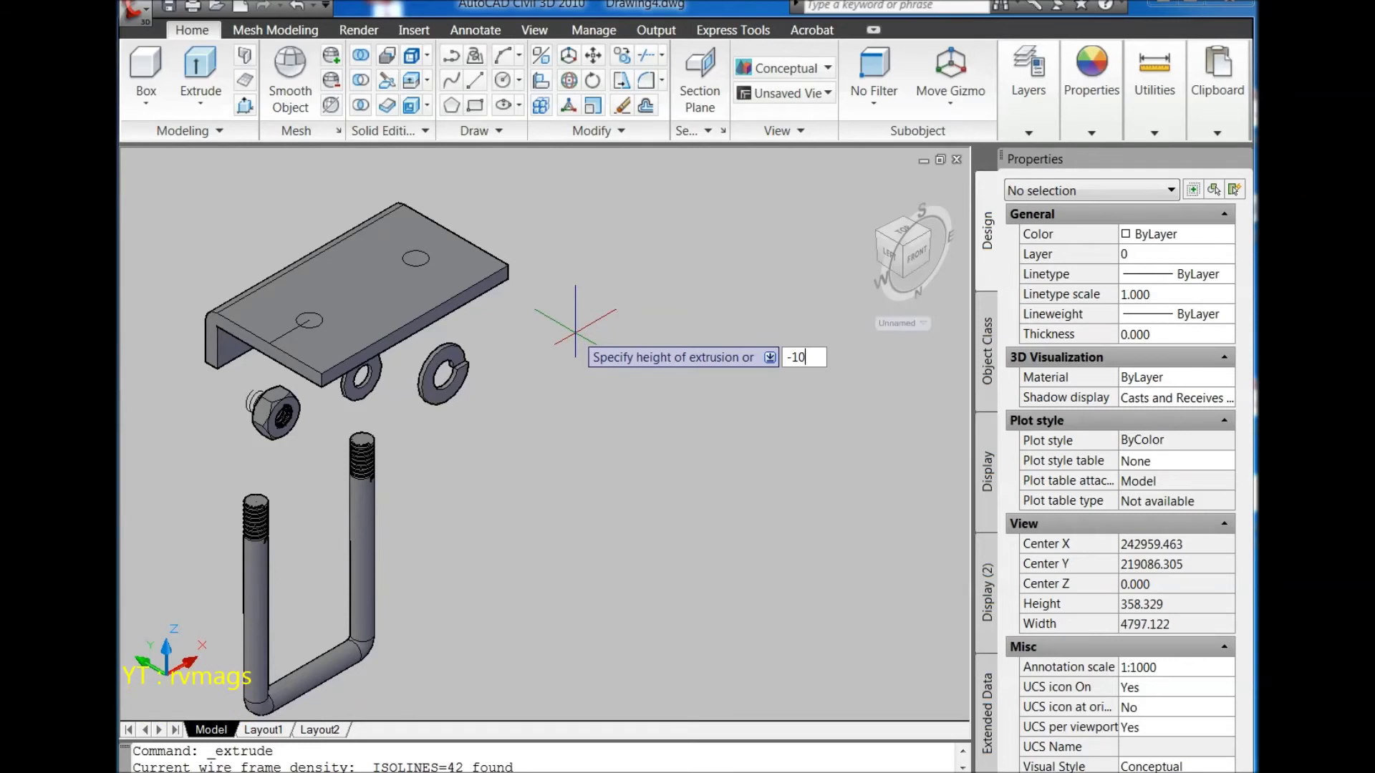
pyautogui.press('Return')
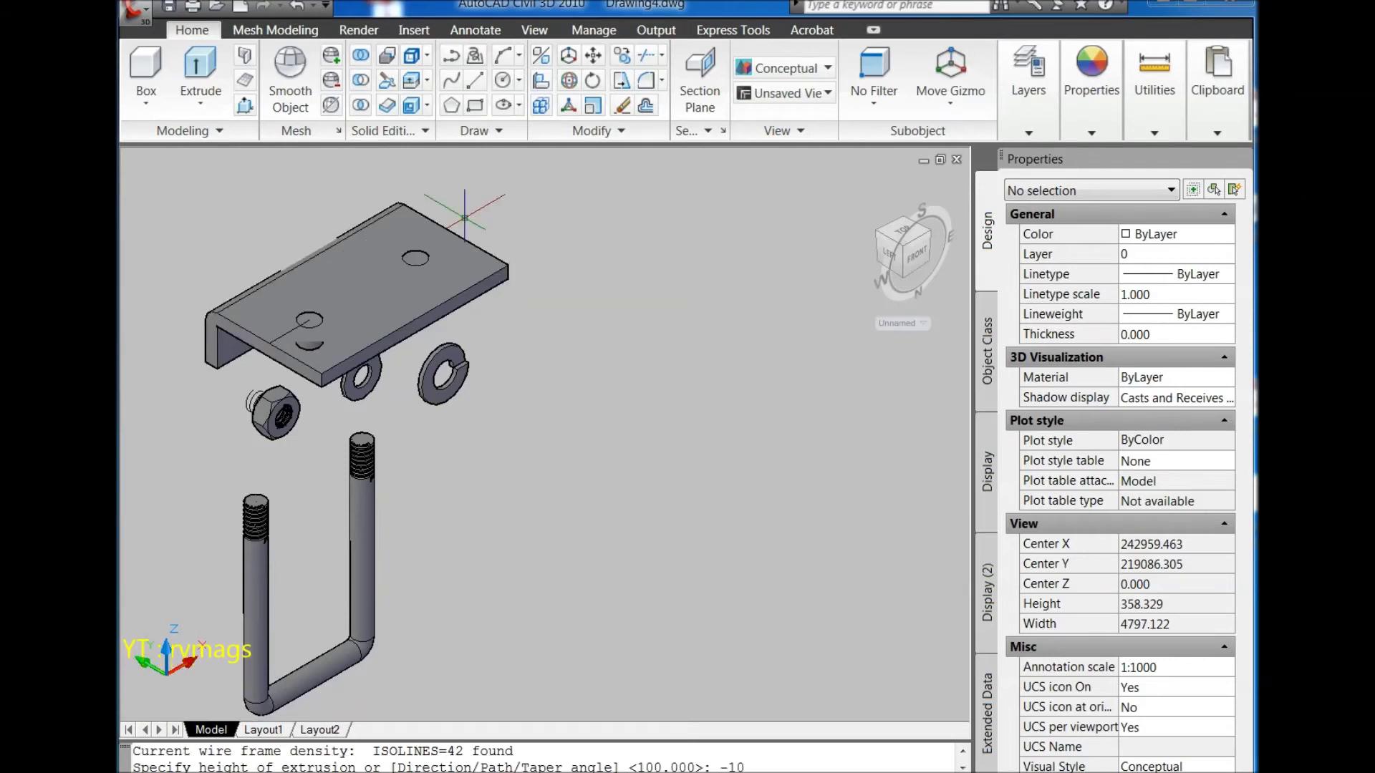
# Step: Subtract the hole cylinders from the bracket, picking the bracket first, then the cylinders
pyautogui.click(360, 79)
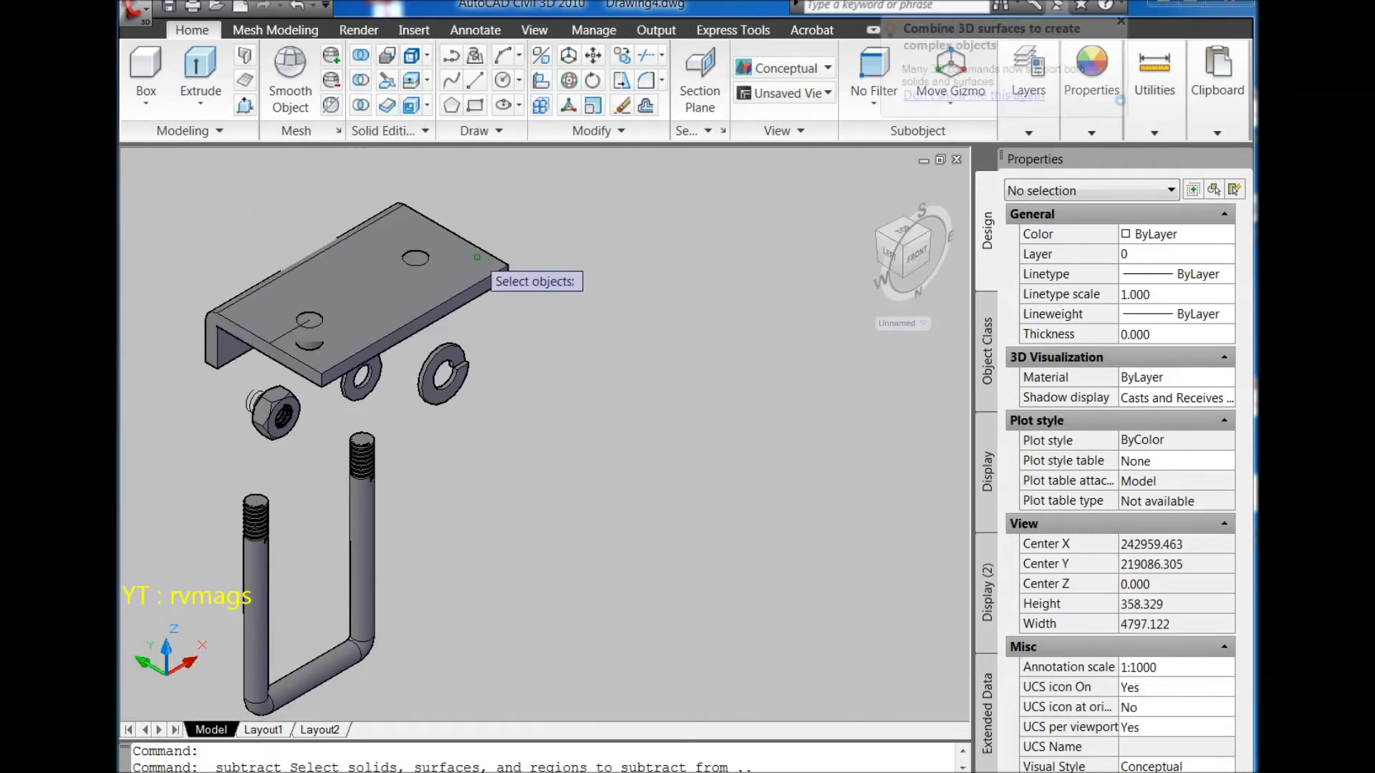
pyautogui.click(476, 254)
pyautogui.press('Return')
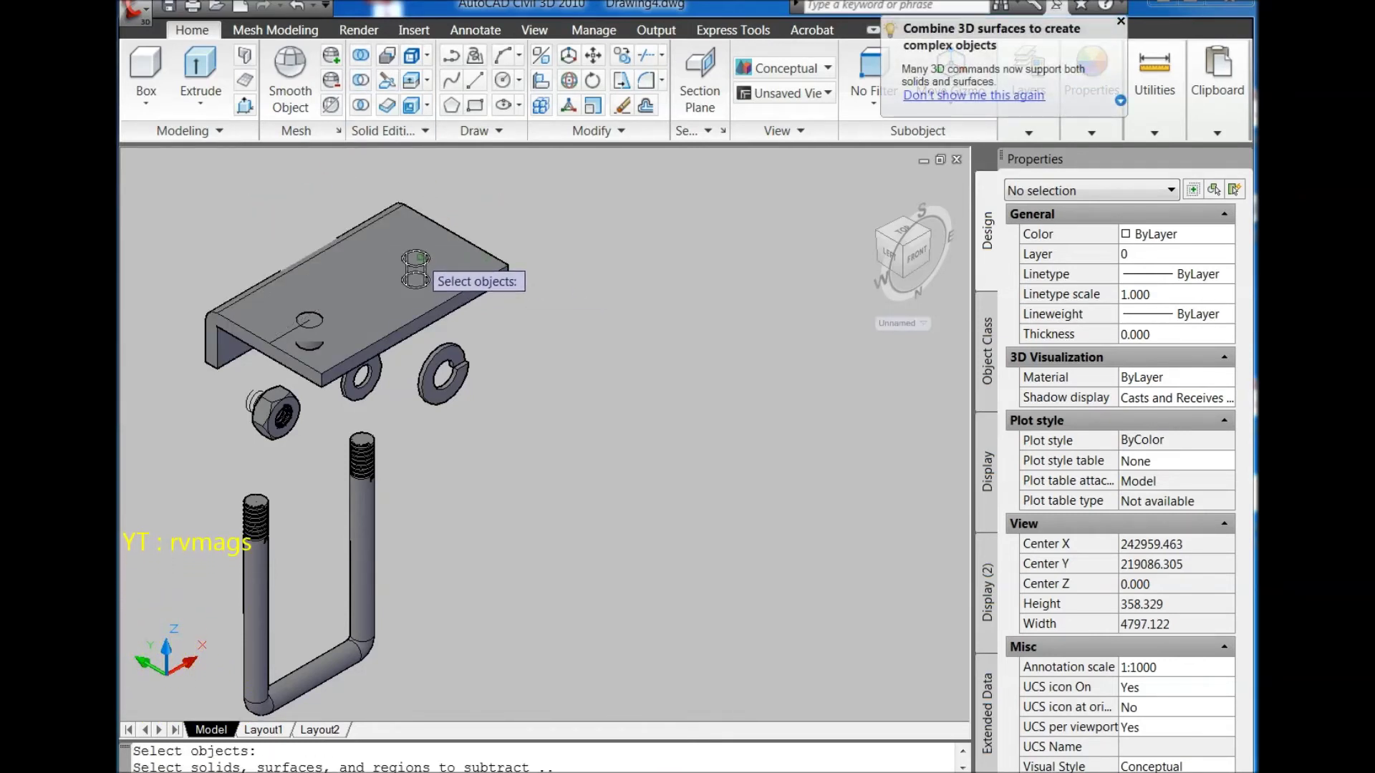
pyautogui.click(316, 316)
pyautogui.click(316, 318)
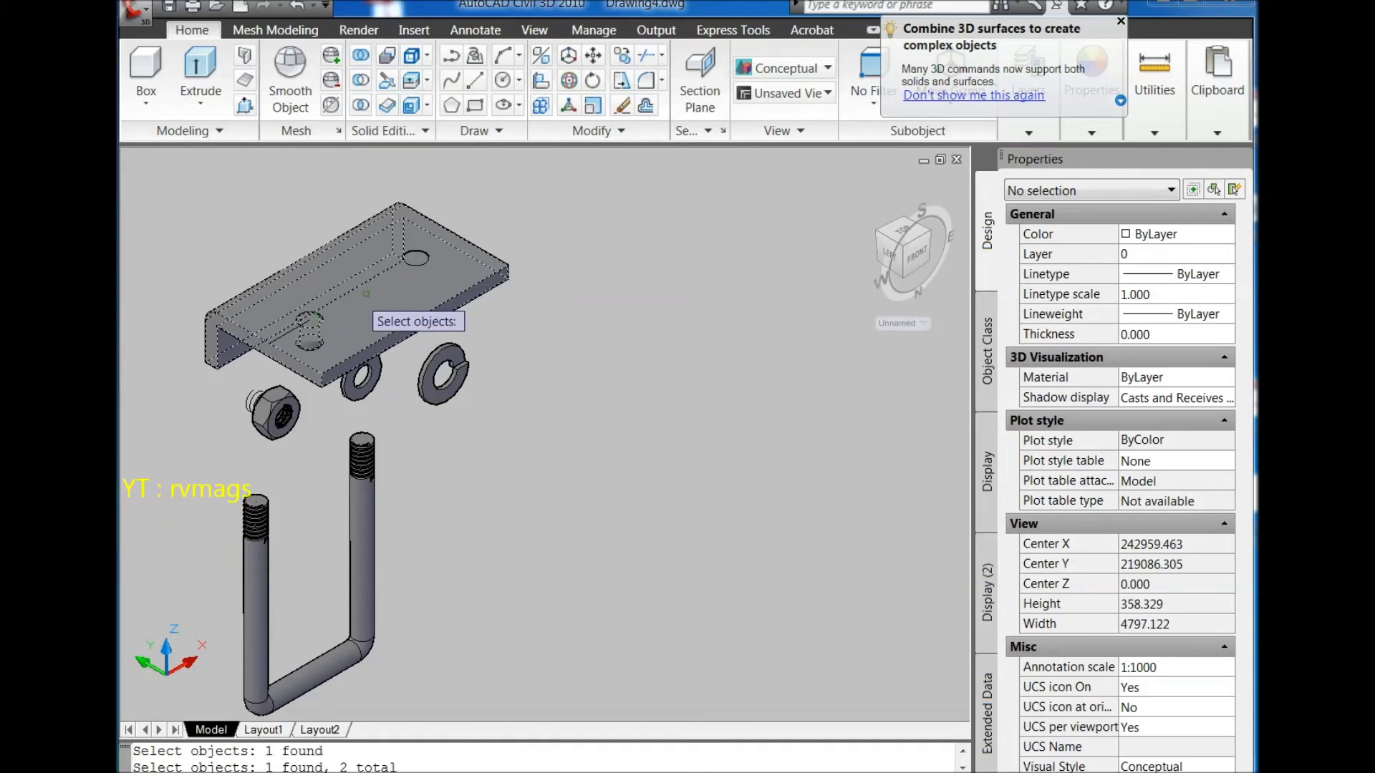
pyautogui.click(414, 266)
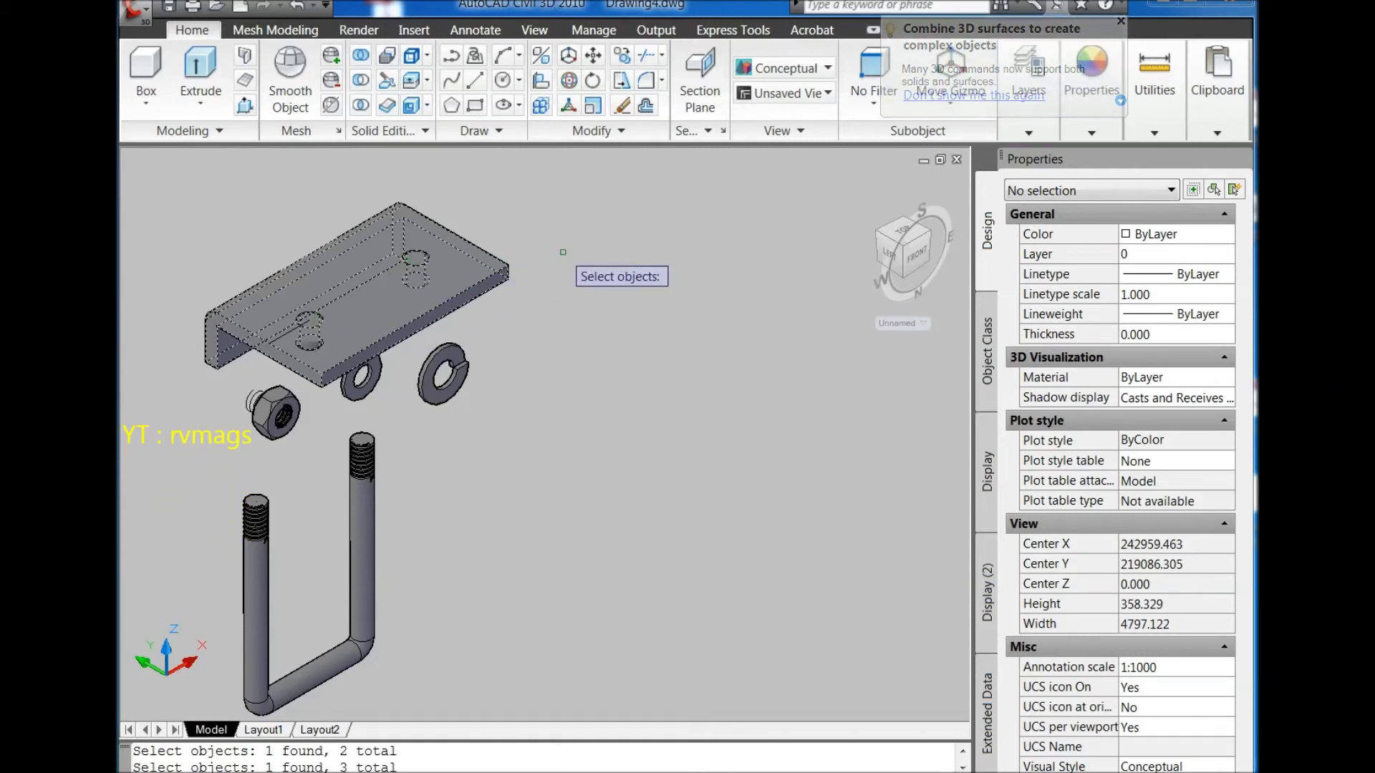
pyautogui.scroll(-3, 759, 329)
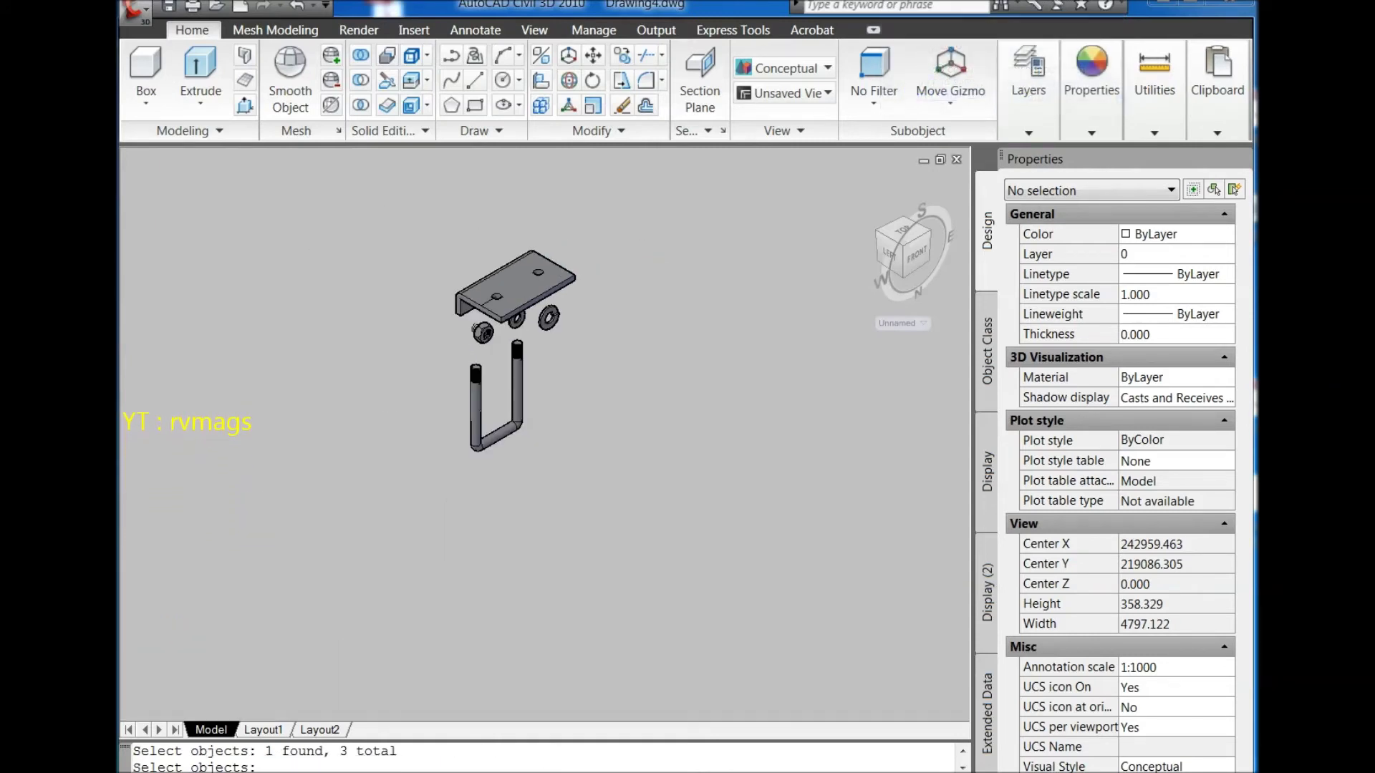
# Step: Reset the UCS to World and return to the home isometric view
pyautogui.click(894, 323)
pyautogui.keyDown('shift'); pyautogui.moveTo(854, 203); pyautogui.dragTo(544, 435, button='middle'); pyautogui.keyUp('shift')
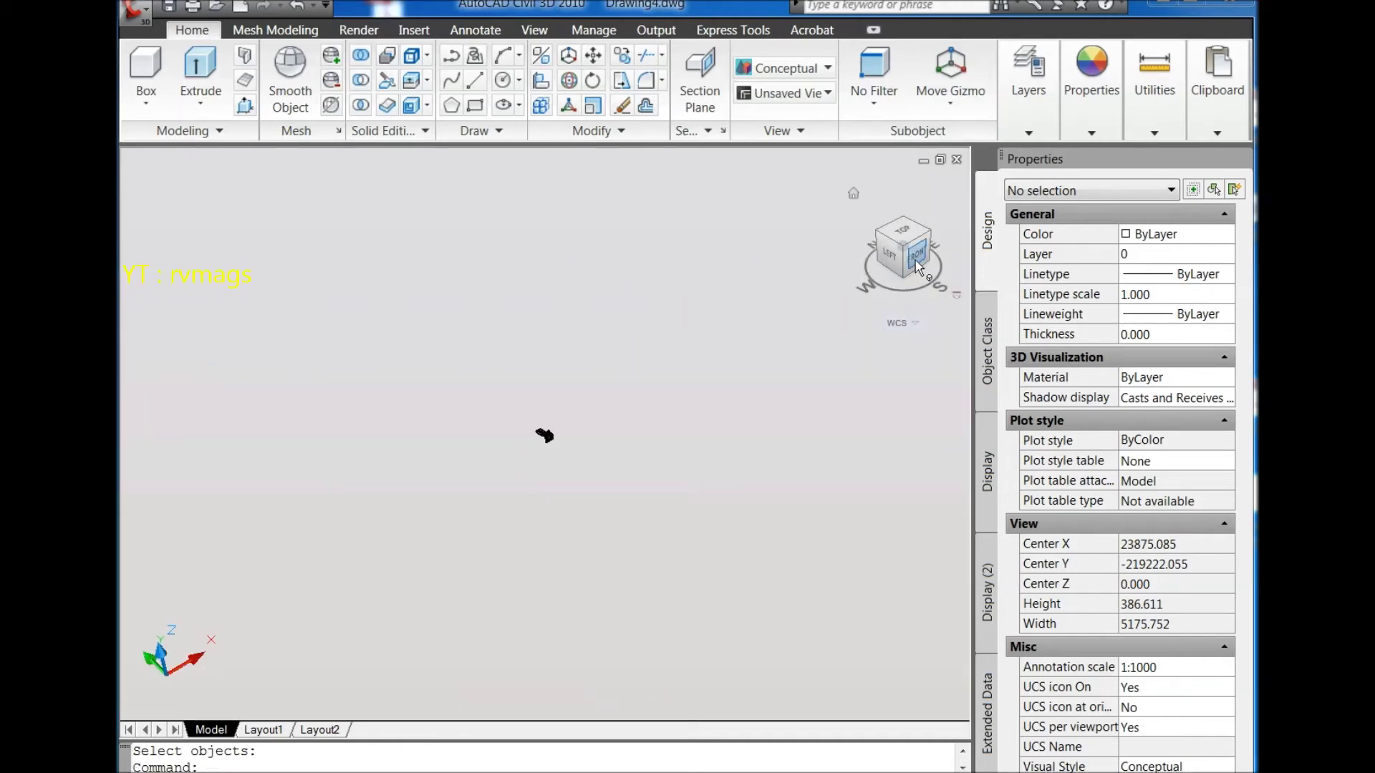
pyautogui.rightClick(918, 267)
pyautogui.click(935, 281)
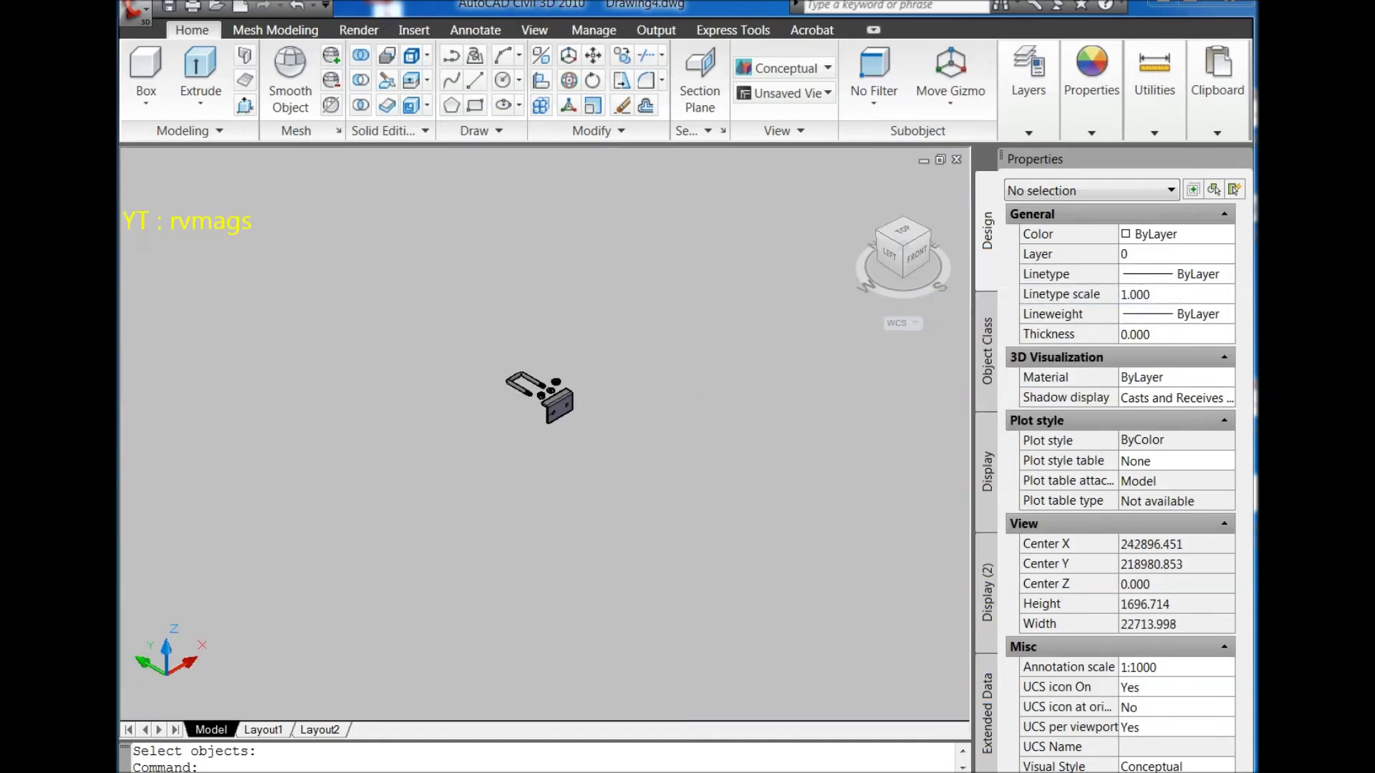
pyautogui.scroll(4, 494, 375)
pyautogui.scroll(1, 495, 375)
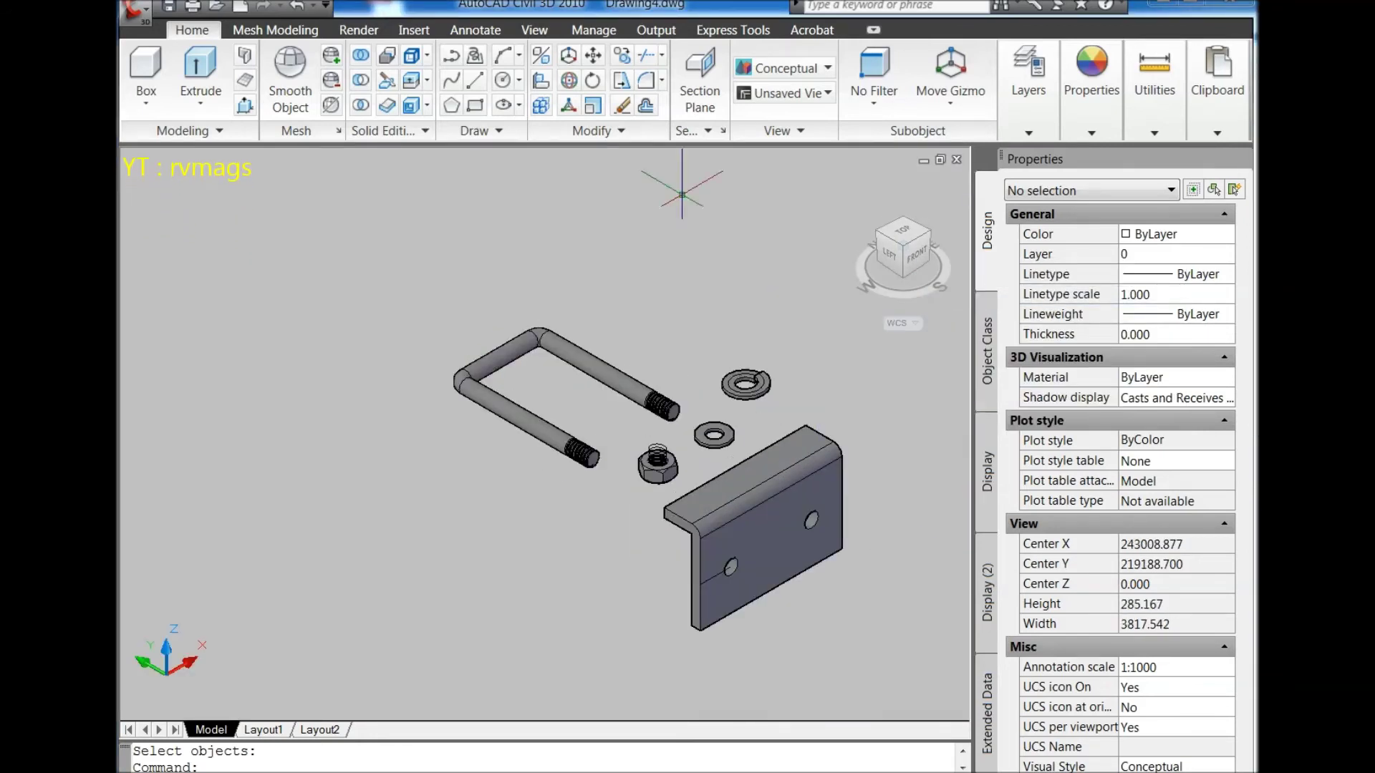
# Step: Move the U-bolt with Center snap from its threaded-end centre to the bracket hole centre
pyautogui.click(592, 60)
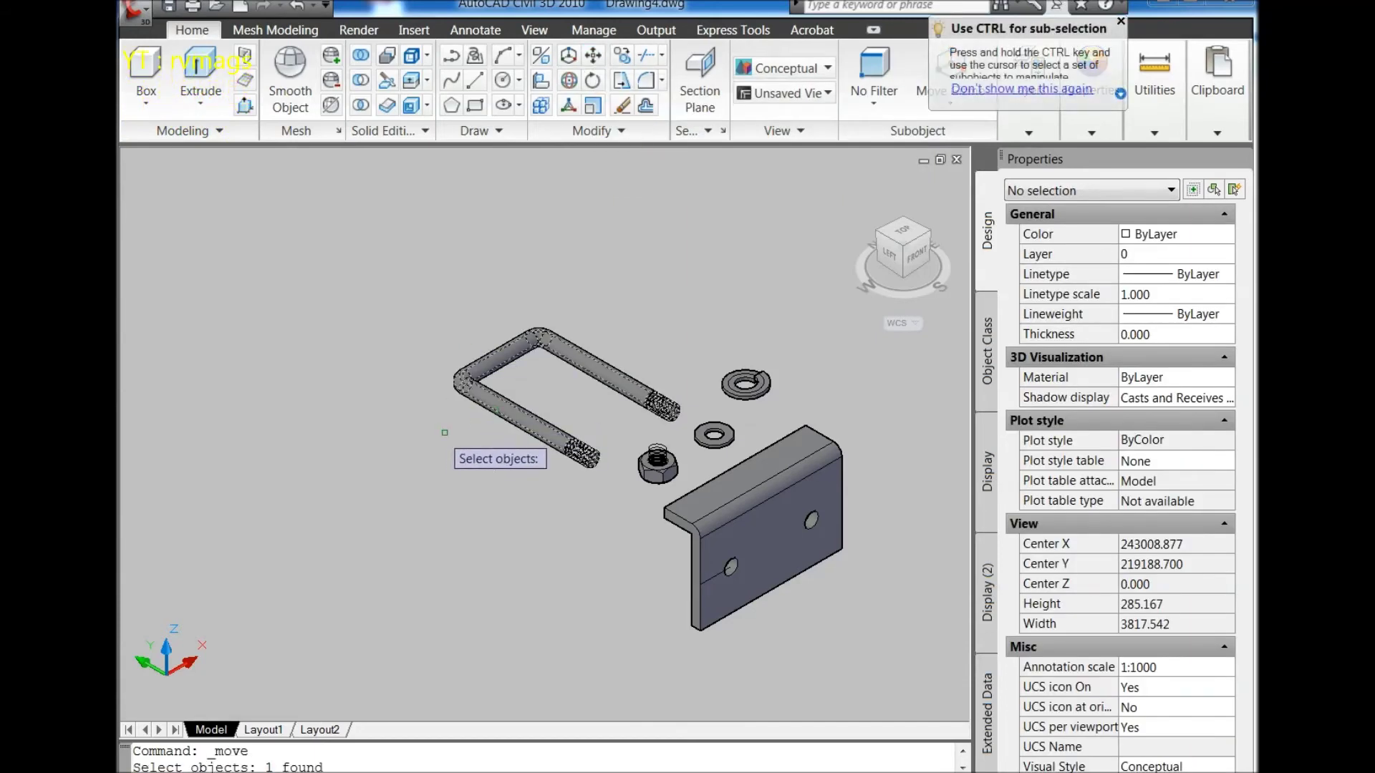
pyautogui.scroll(1, 544, 469)
pyautogui.scroll(2, 606, 458)
pyautogui.scroll(2, 637, 433)
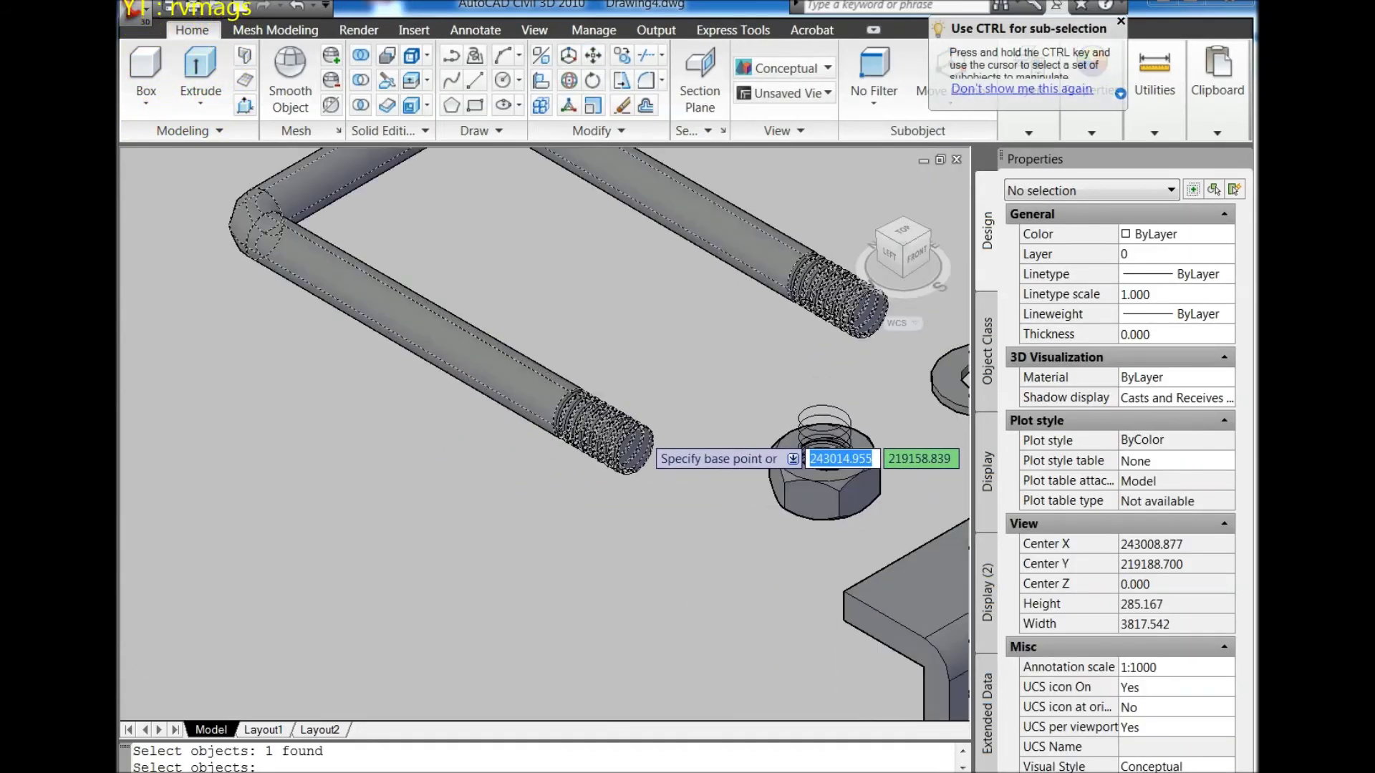
pyautogui.scroll(3, 566, 434)
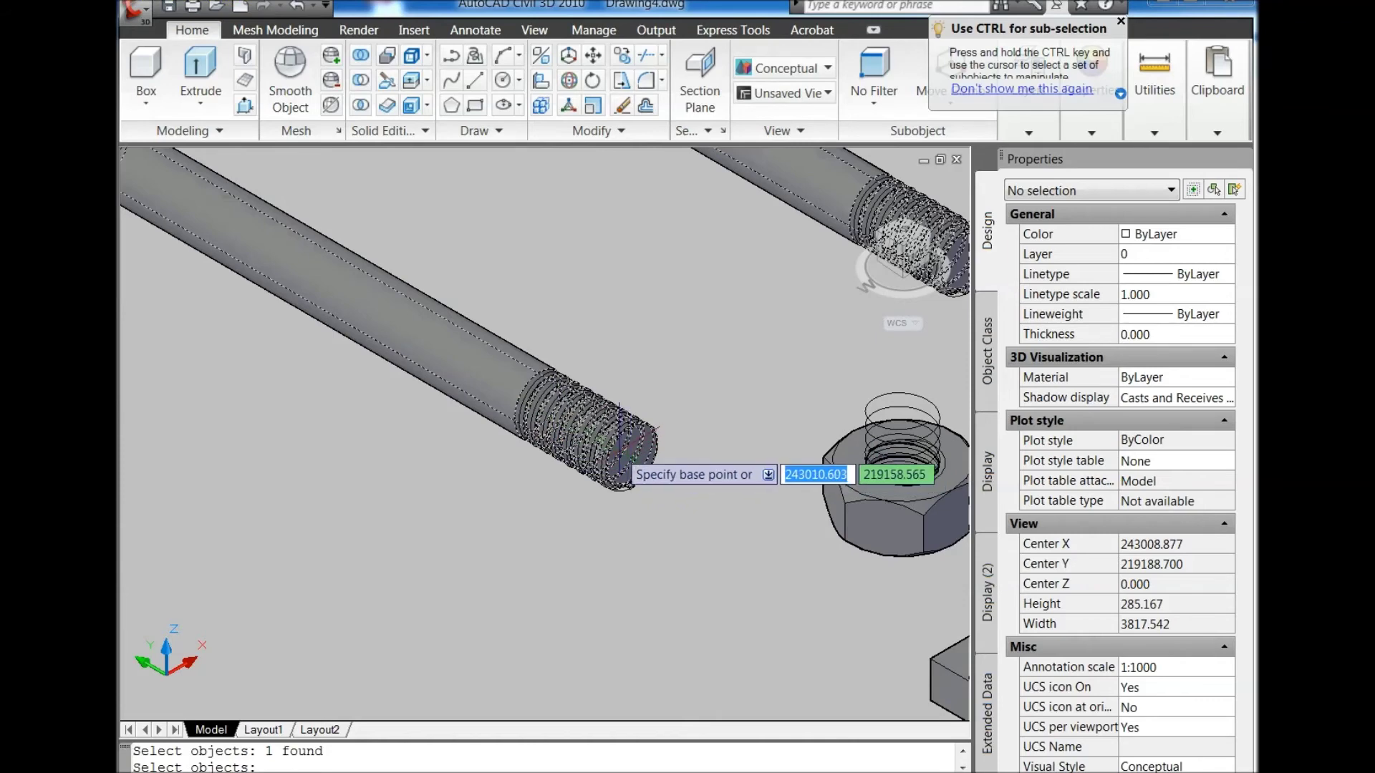
pyautogui.scroll(-5, 620, 448)
pyautogui.keyDown('shift'); pyautogui.rightClick(629, 371); pyautogui.keyUp('shift')
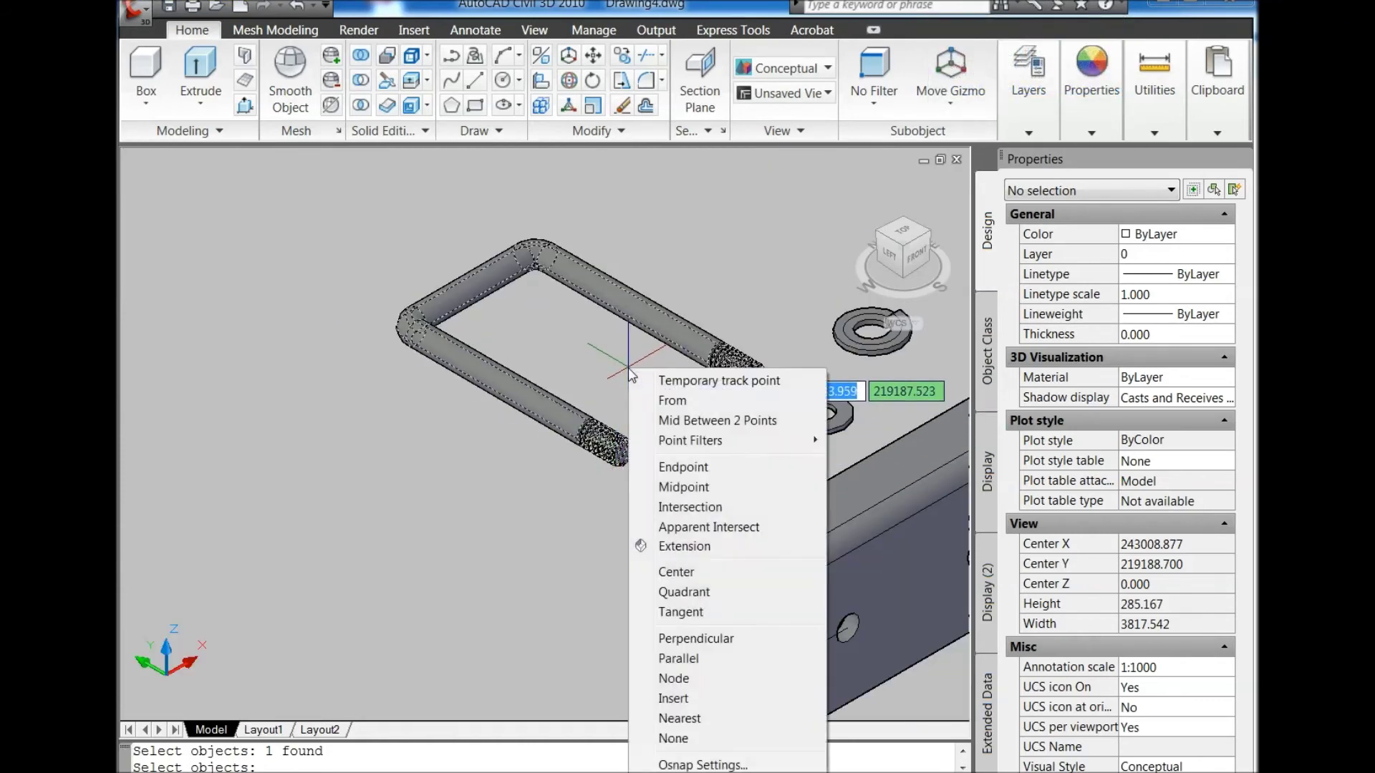
pyautogui.click(676, 572)
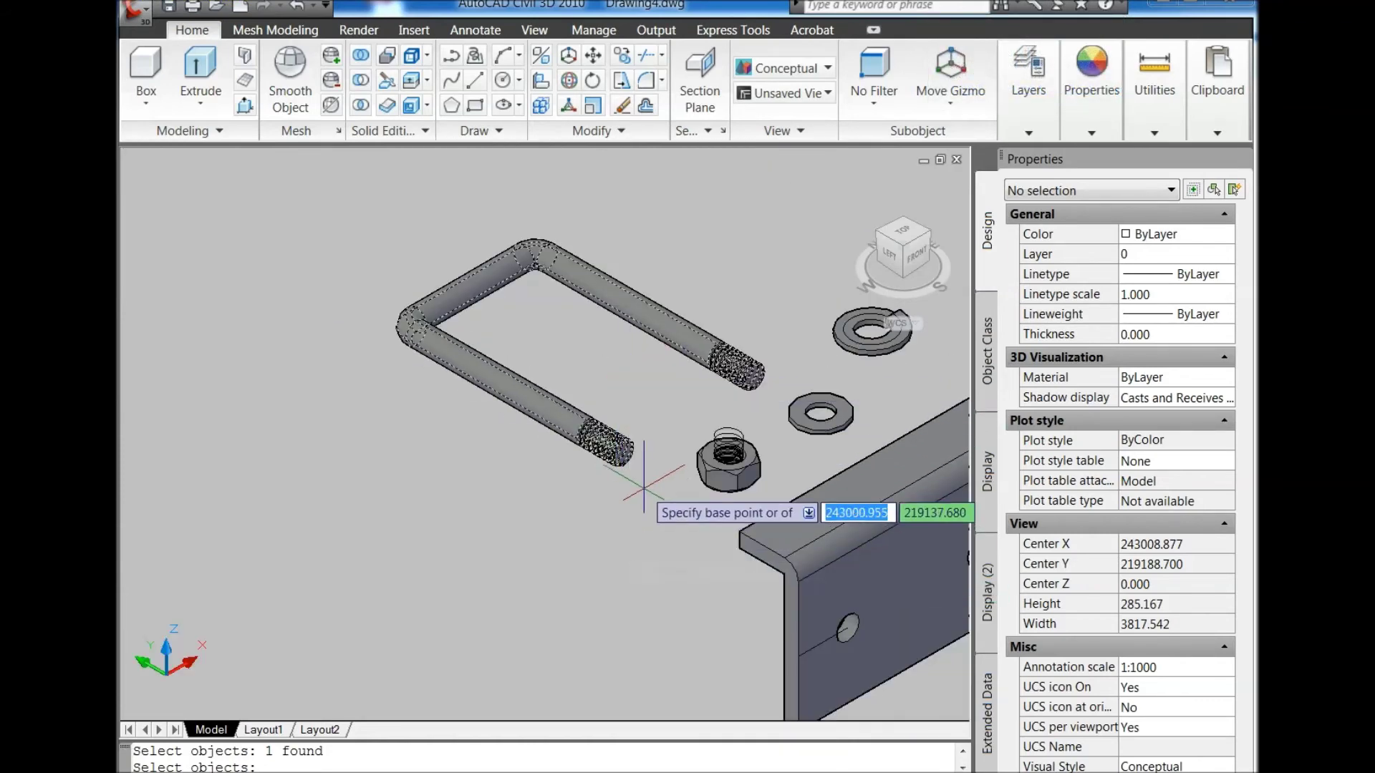
pyautogui.click(586, 431)
pyautogui.scroll(-3, 585, 431)
pyautogui.scroll(2, 644, 552)
pyautogui.scroll(3, 659, 508)
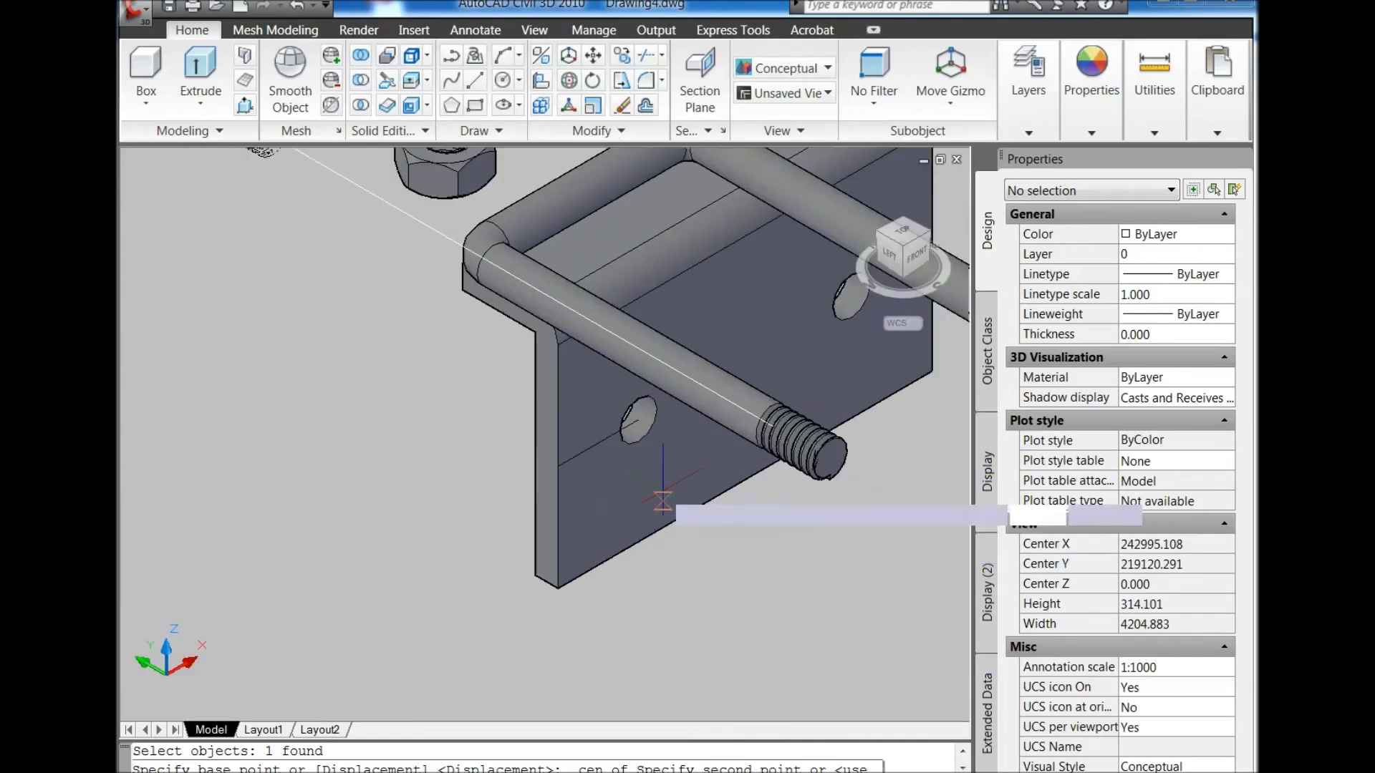
pyautogui.scroll(2, 638, 419)
pyautogui.scroll(-2, 637, 419)
pyautogui.scroll(-2, 546, 538)
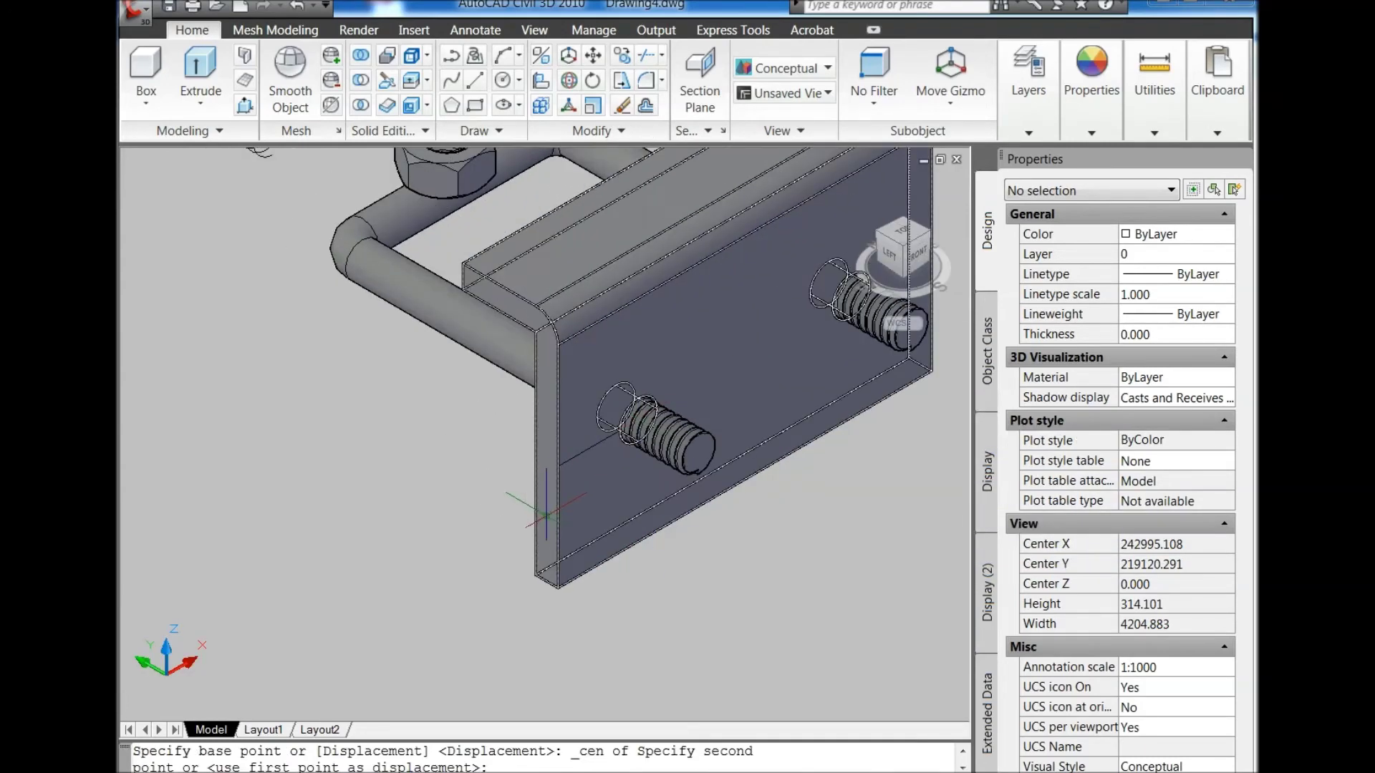
pyautogui.click(546, 539)
# Step: Start a second move of the U-bolt to push its ends through the holes
pyautogui.click(494, 401)
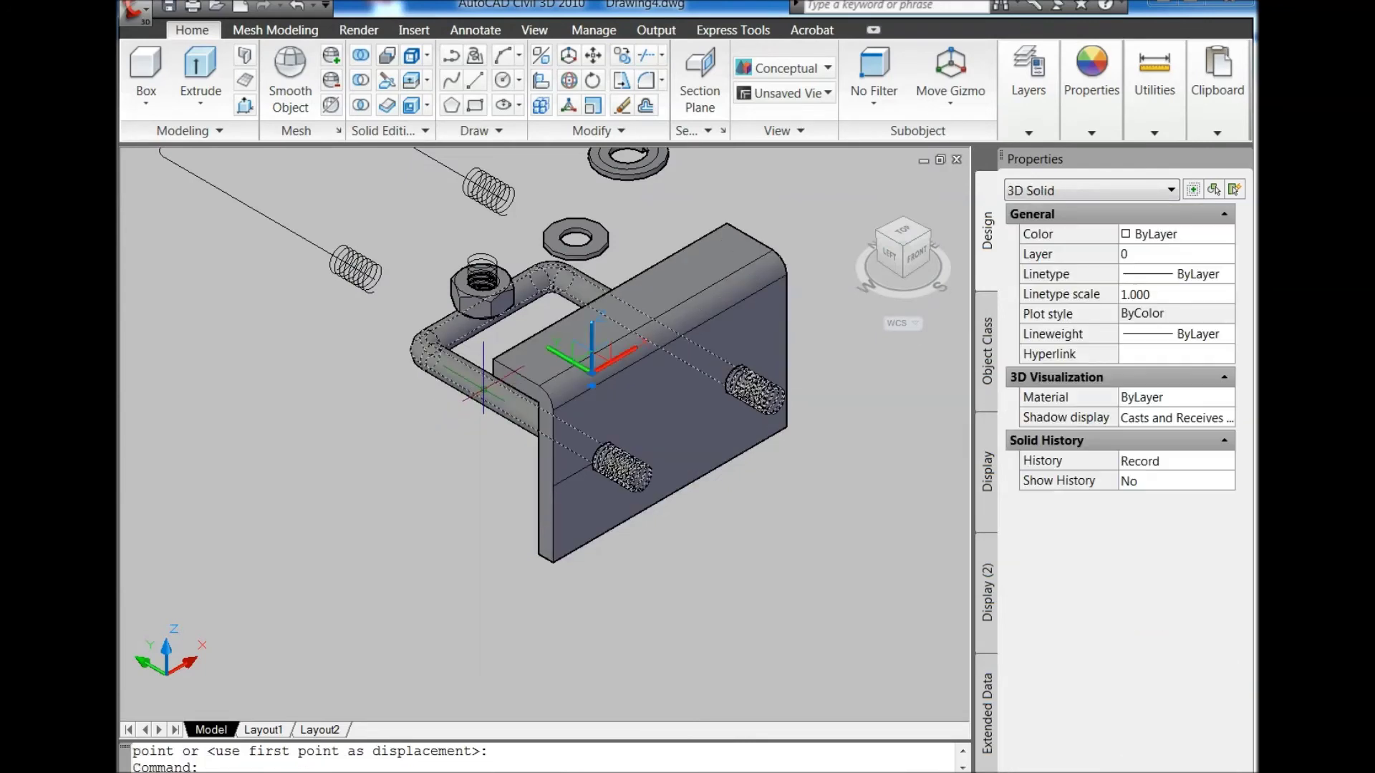
pyautogui.click(593, 63)
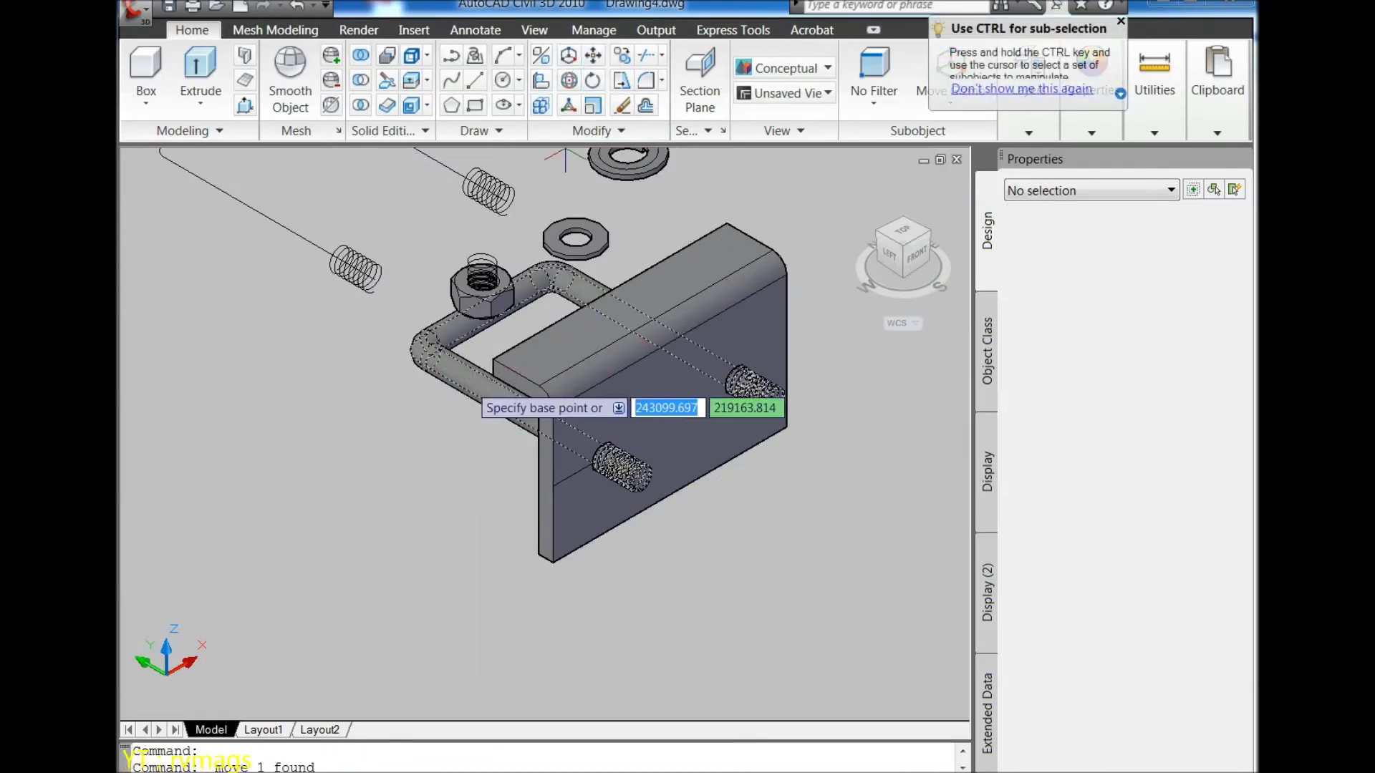
pyautogui.click(380, 448)
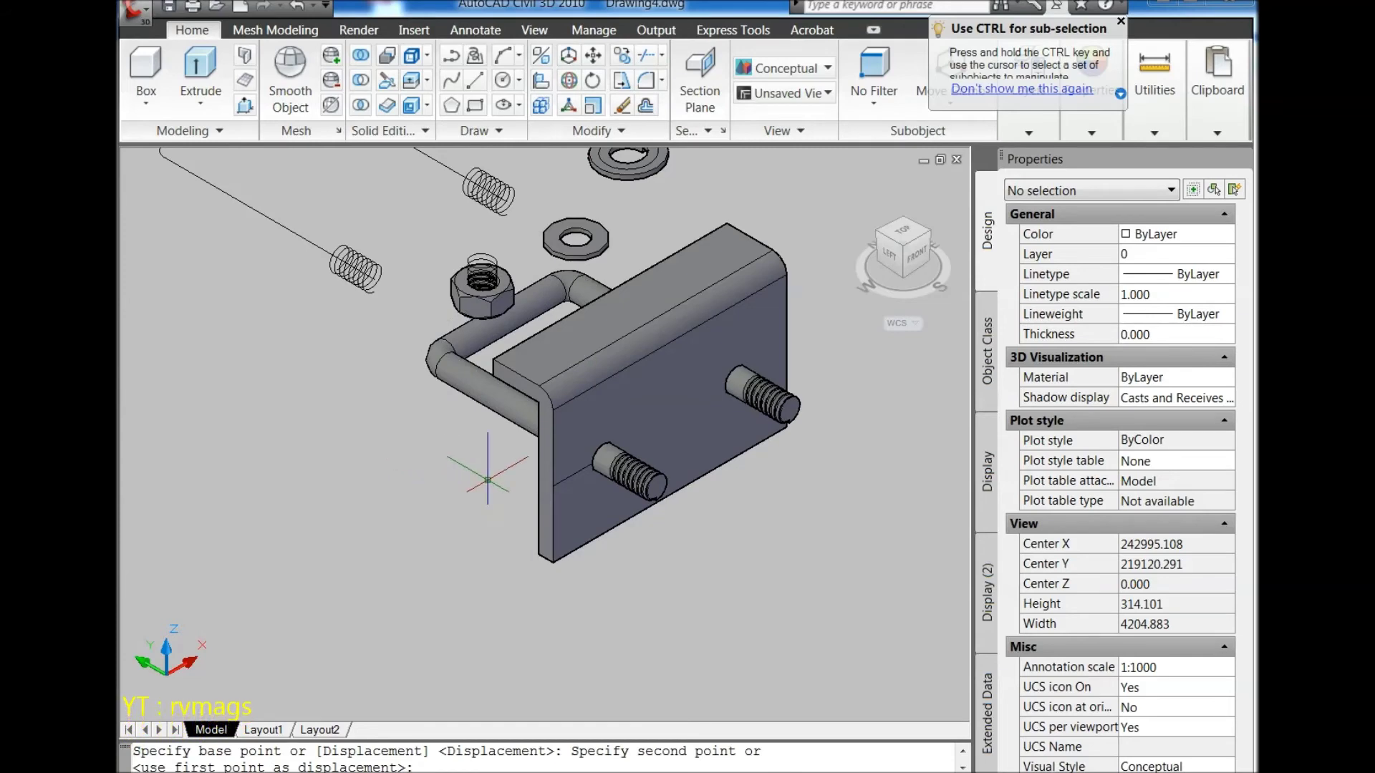
pyautogui.scroll(1, 488, 480)
pyautogui.scroll(1, 544, 401)
pyautogui.scroll(1, 659, 293)
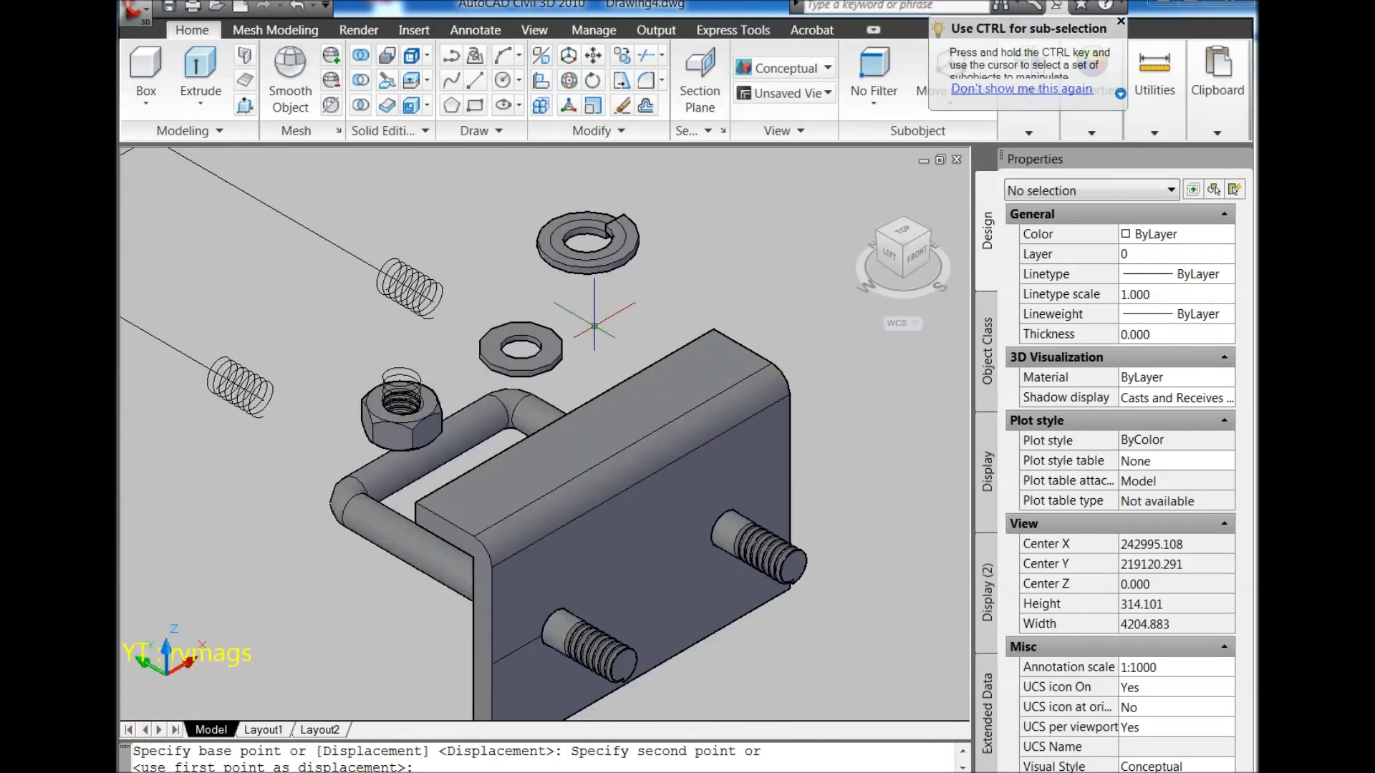
# Step: Rotate the flat washer upright with 3DROTATE
pyautogui.click(520, 349)
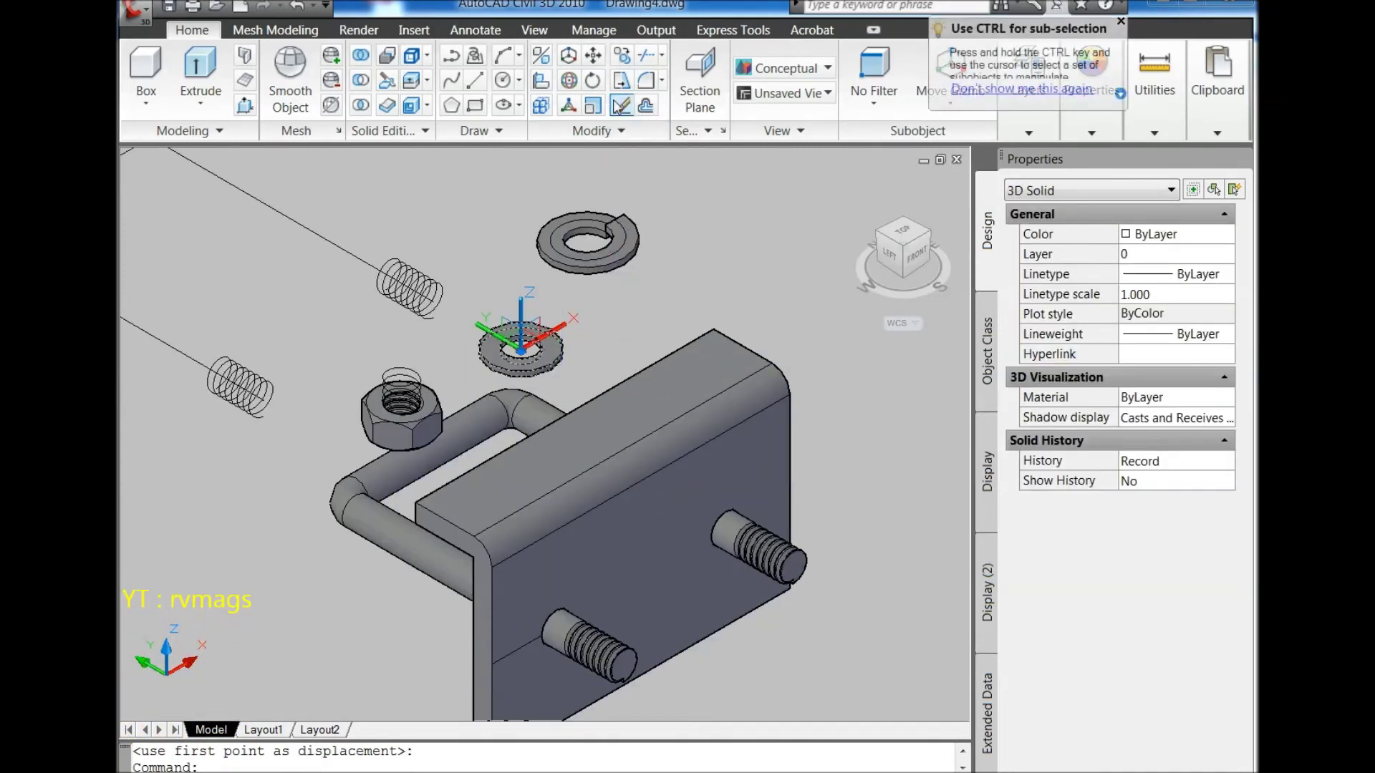
pyautogui.click(591, 81)
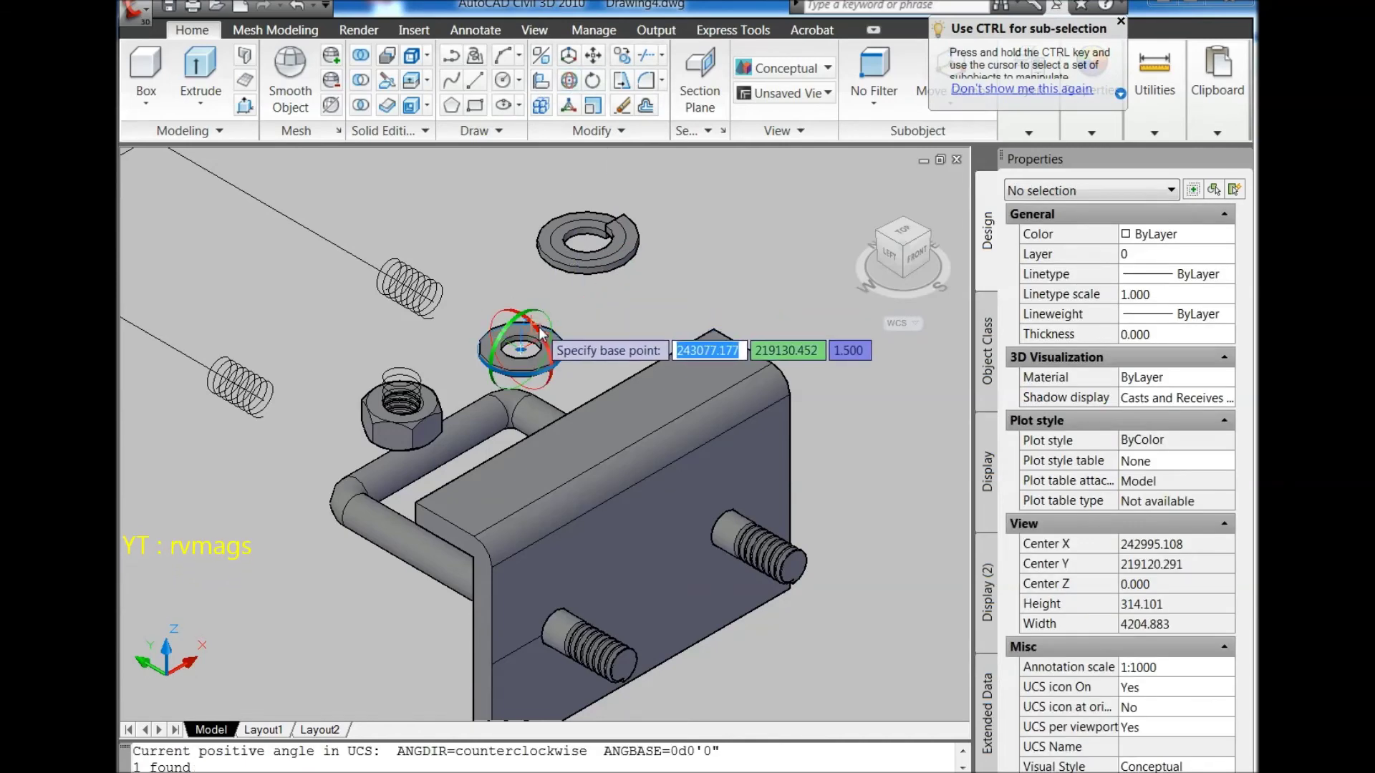
pyautogui.click(538, 326)
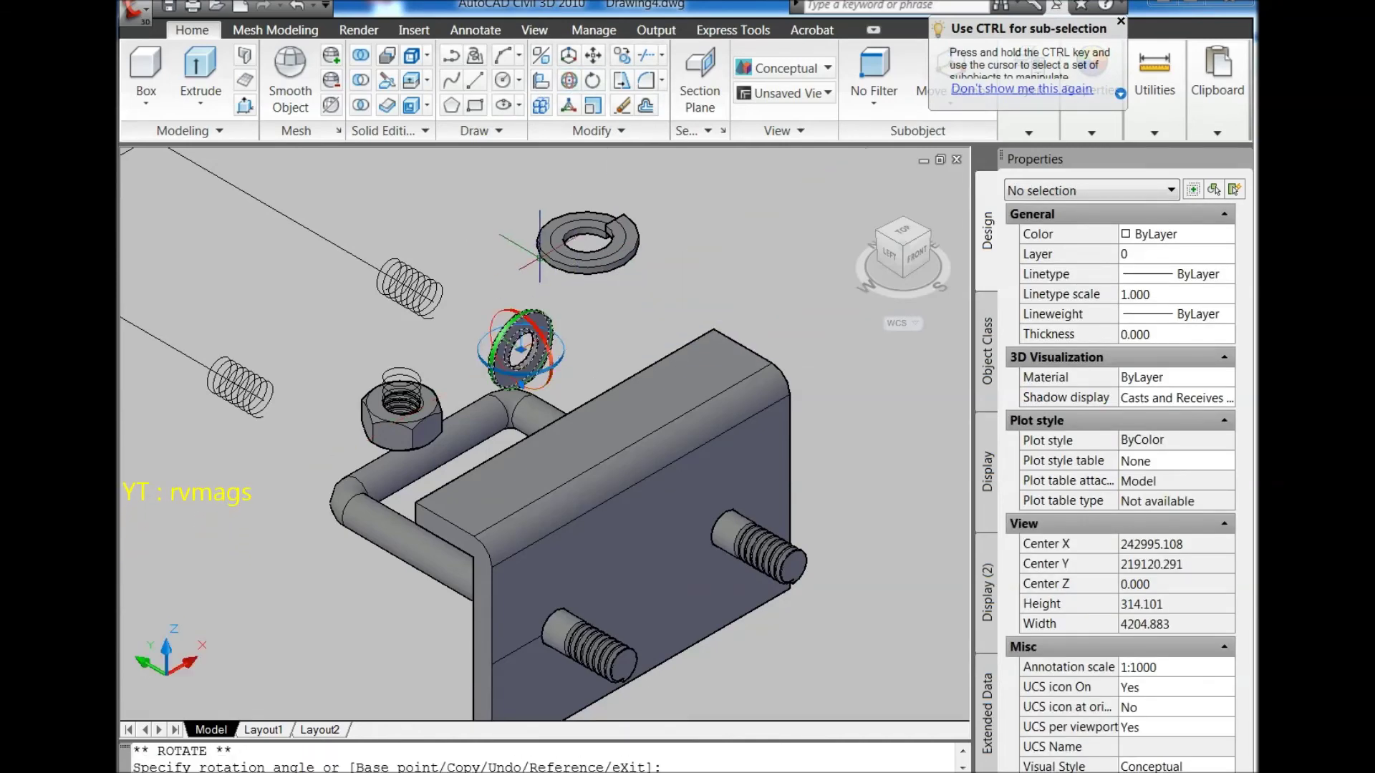
pyautogui.click(594, 59)
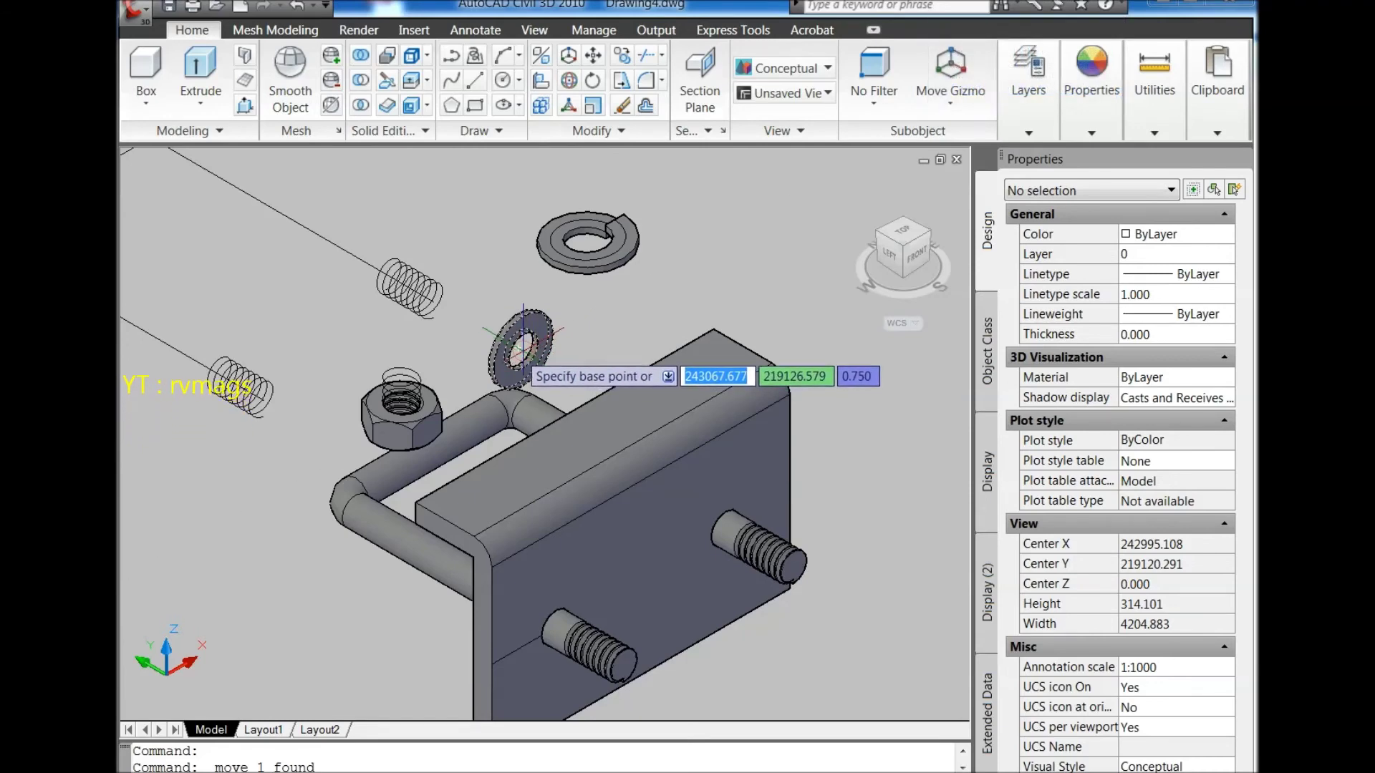
# Step: Move the flat washer onto the right threaded bolt end against the bracket
pyautogui.scroll(2, 520, 347)
pyautogui.click(513, 331)
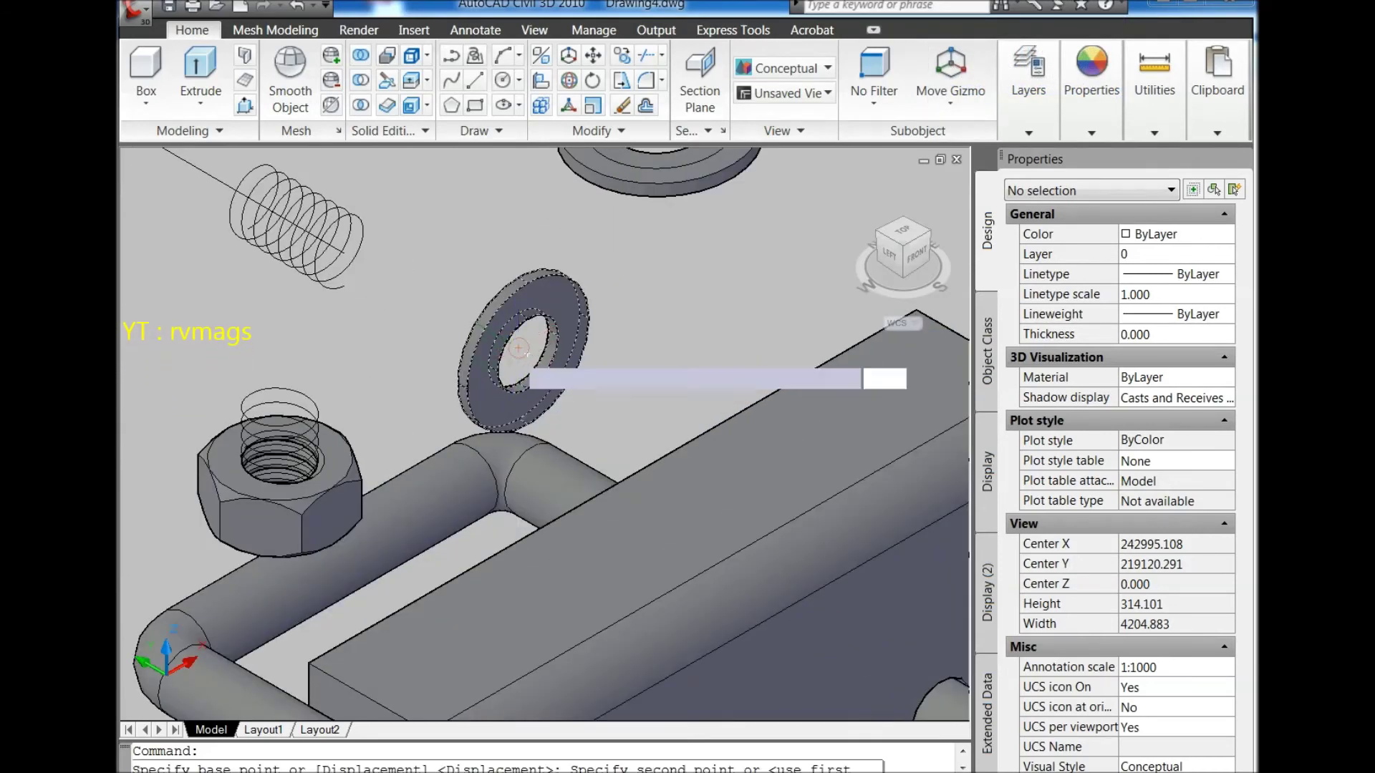
pyautogui.scroll(2, 766, 563)
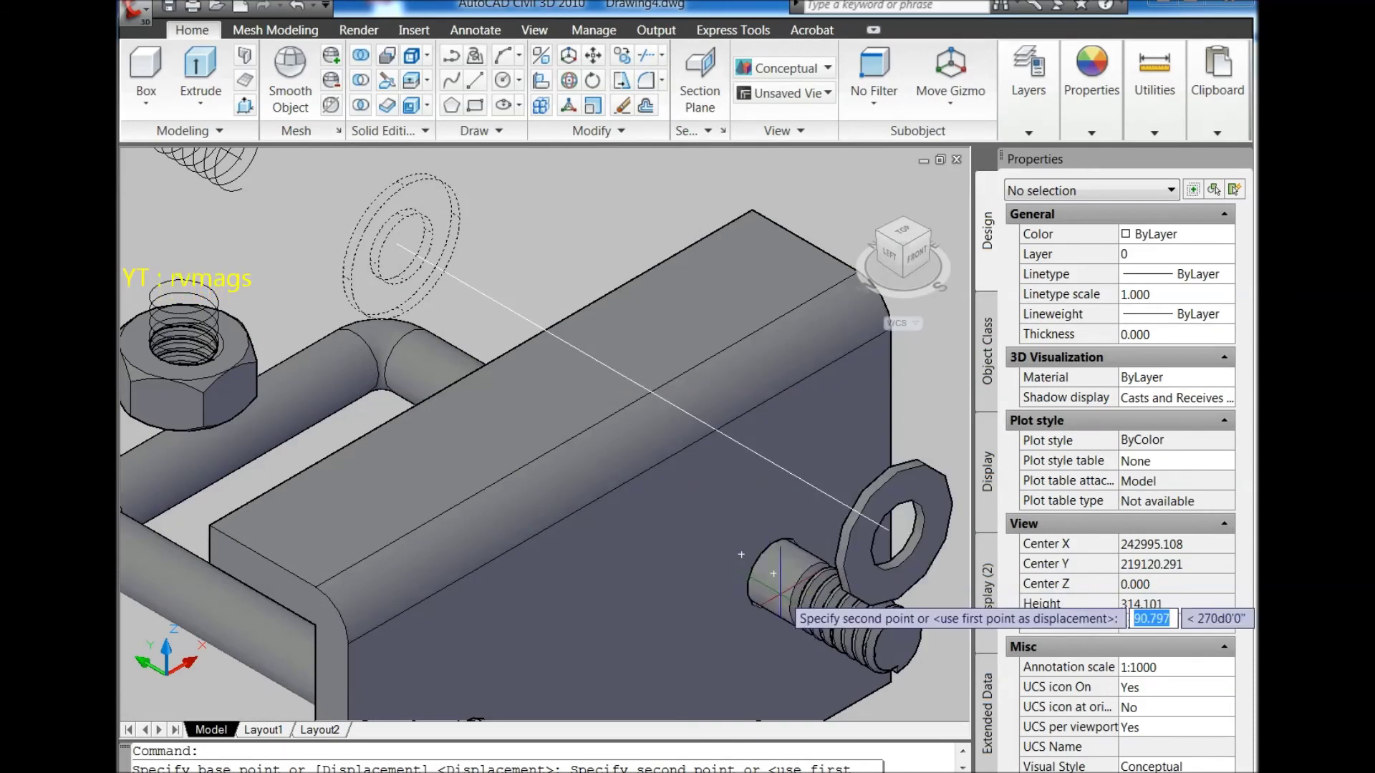
pyautogui.scroll(-4, 774, 573)
pyautogui.click(688, 372)
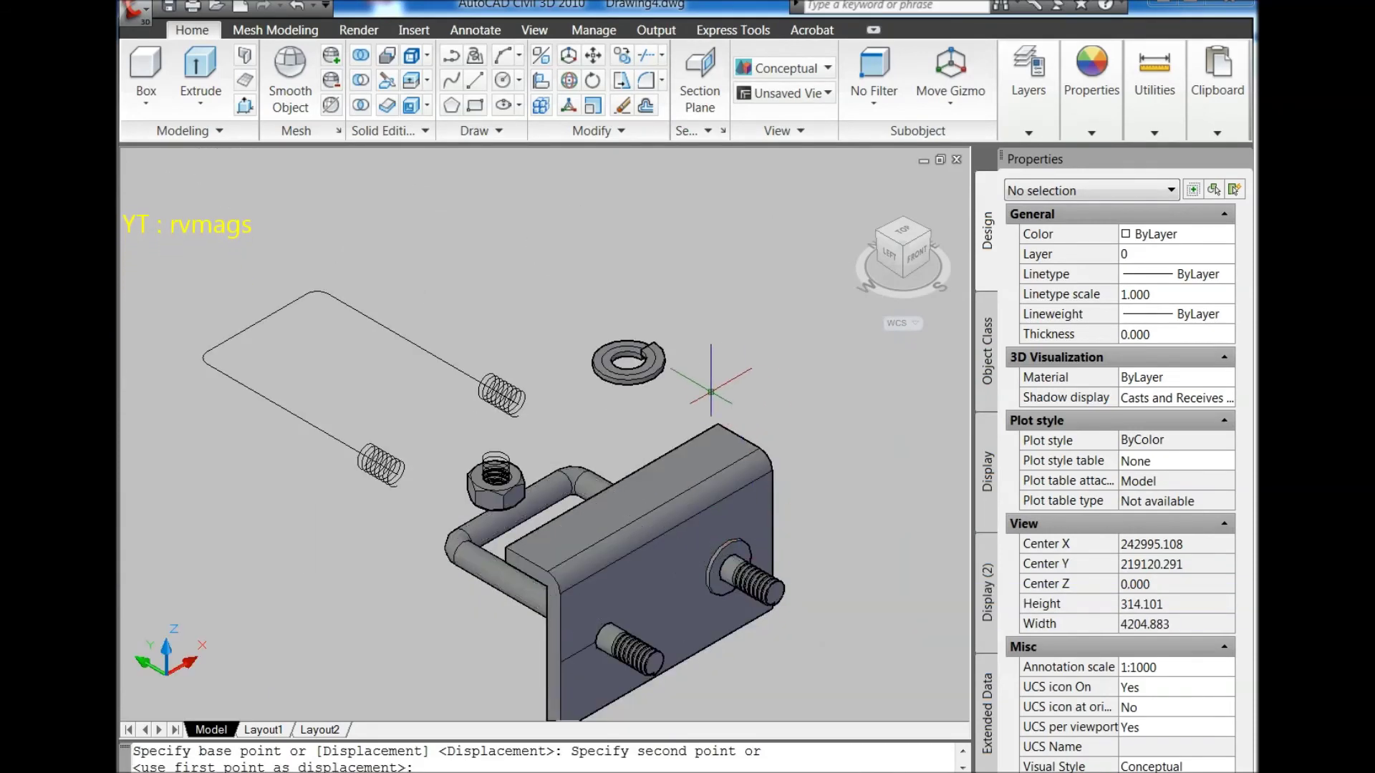
# Step: Rotate the split lock washer 90° upright with 3DROTATE
pyautogui.click(588, 337)
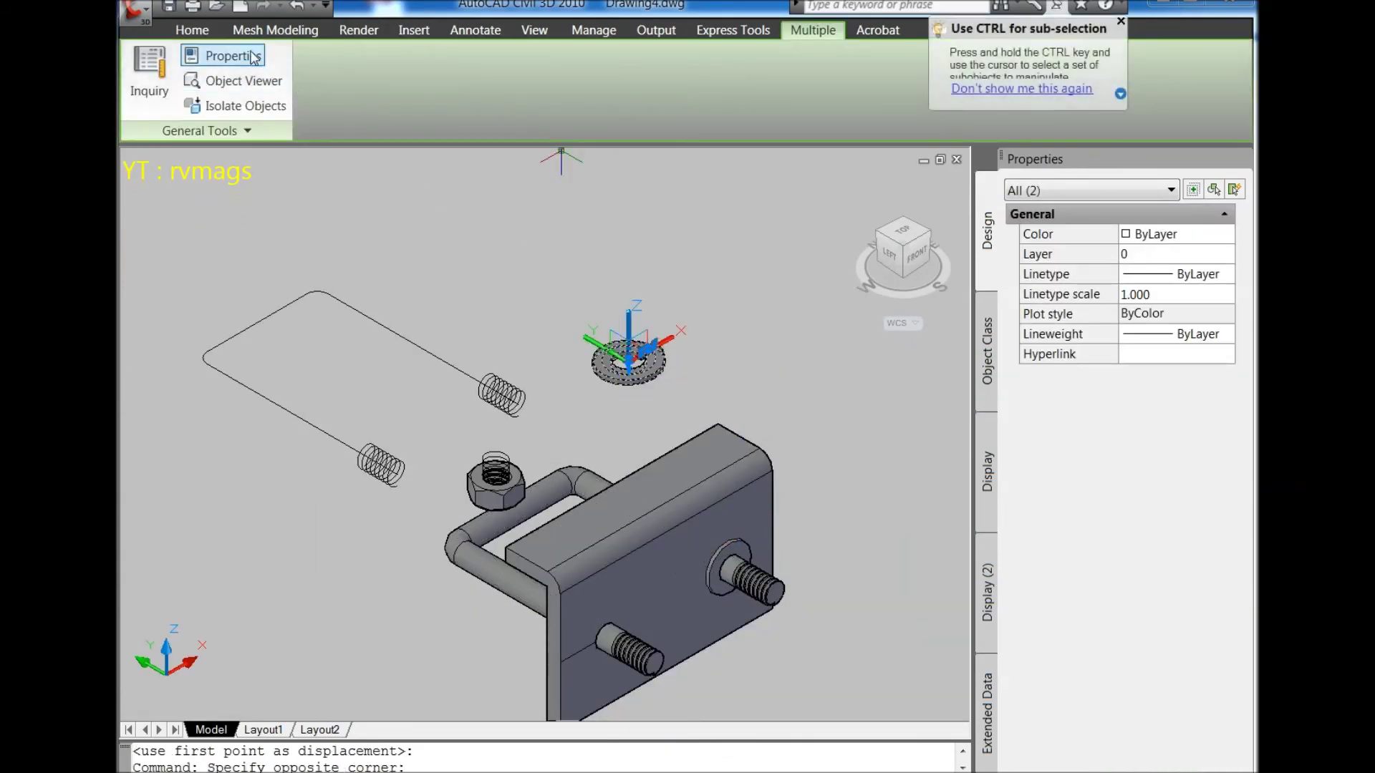
pyautogui.click(197, 34)
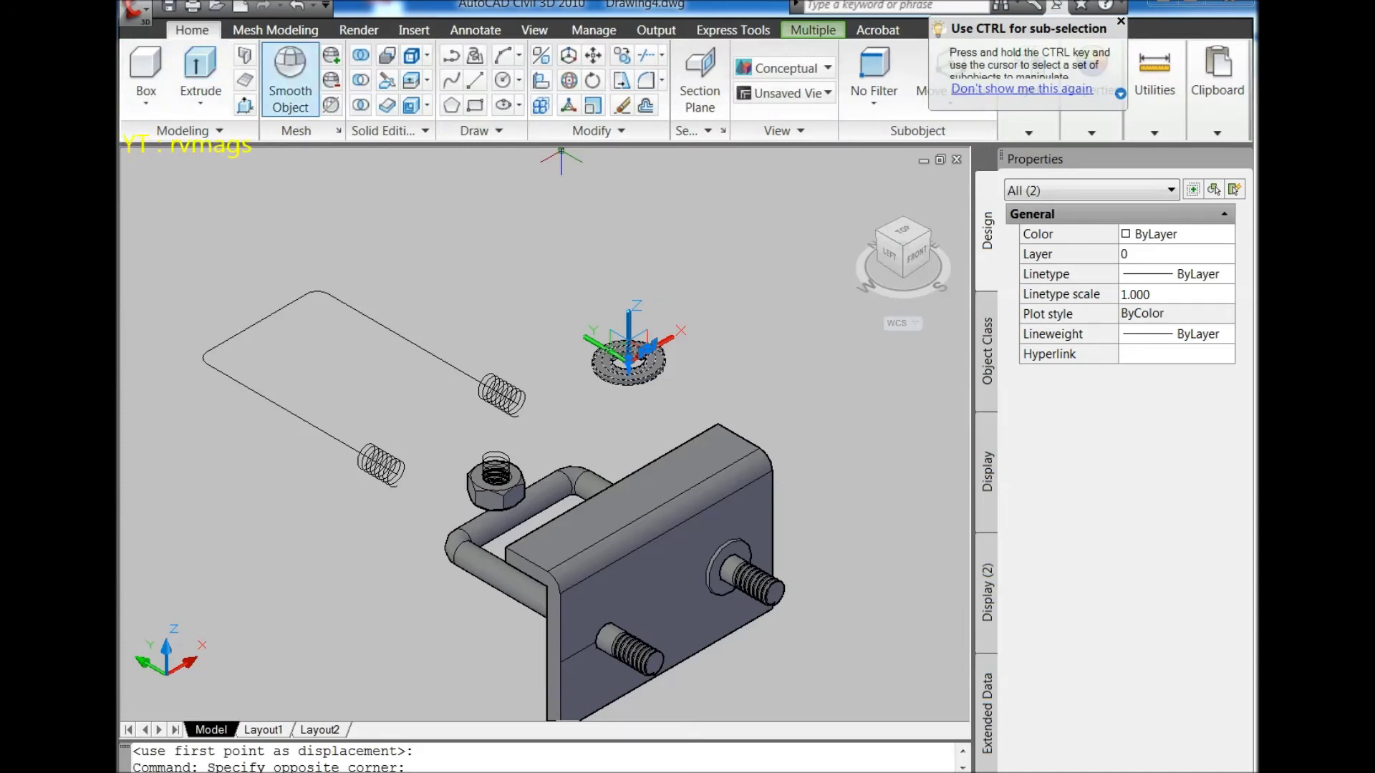
pyautogui.click(569, 106)
pyautogui.click(646, 351)
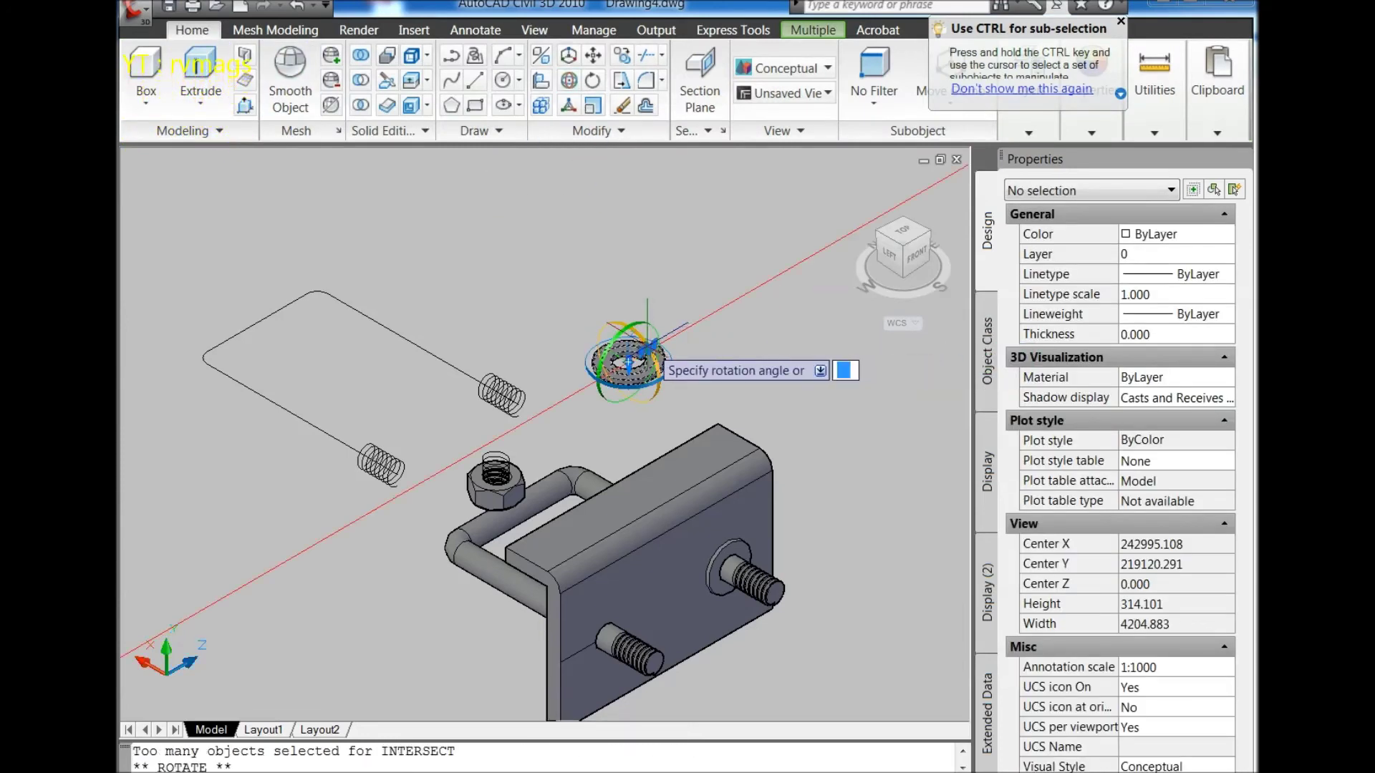
pyautogui.write('90')
pyautogui.press('Return')
# Step: Move the lock washer by its centre onto the bolt end beside the flat washer, then view from the top
pyautogui.write('m')
pyautogui.press('Return')
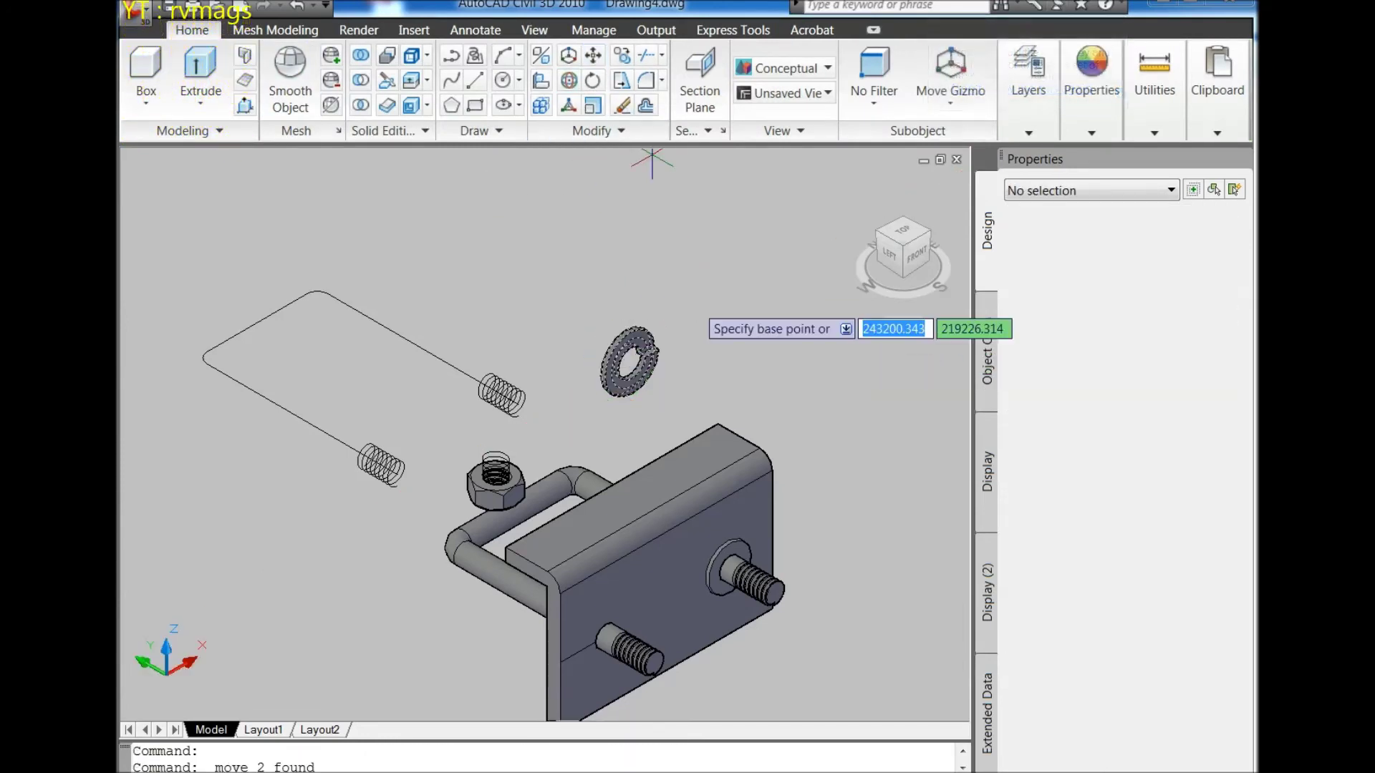
pyautogui.scroll(3, 637, 369)
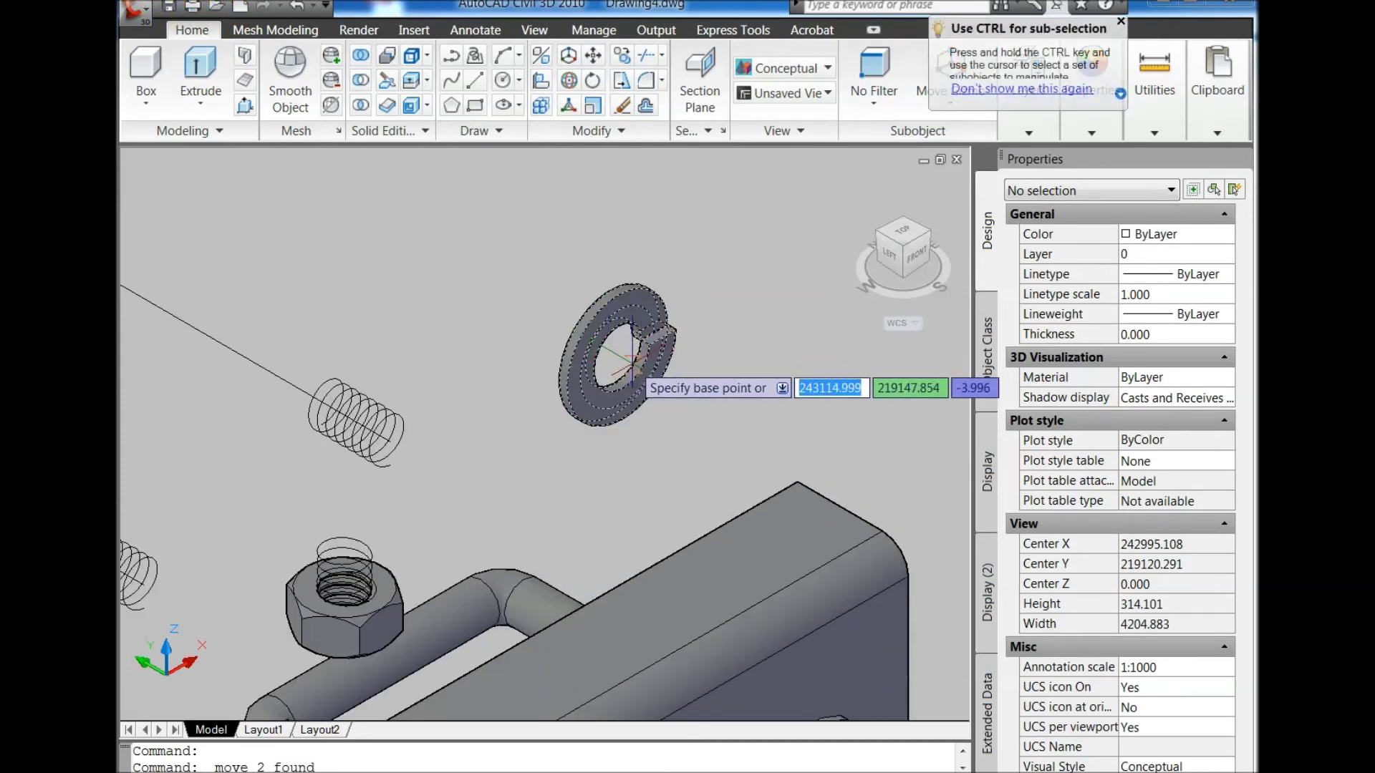
pyautogui.scroll(-2, 632, 358)
pyautogui.keyDown('shift'); pyautogui.rightClick(699, 285); pyautogui.keyUp('shift')
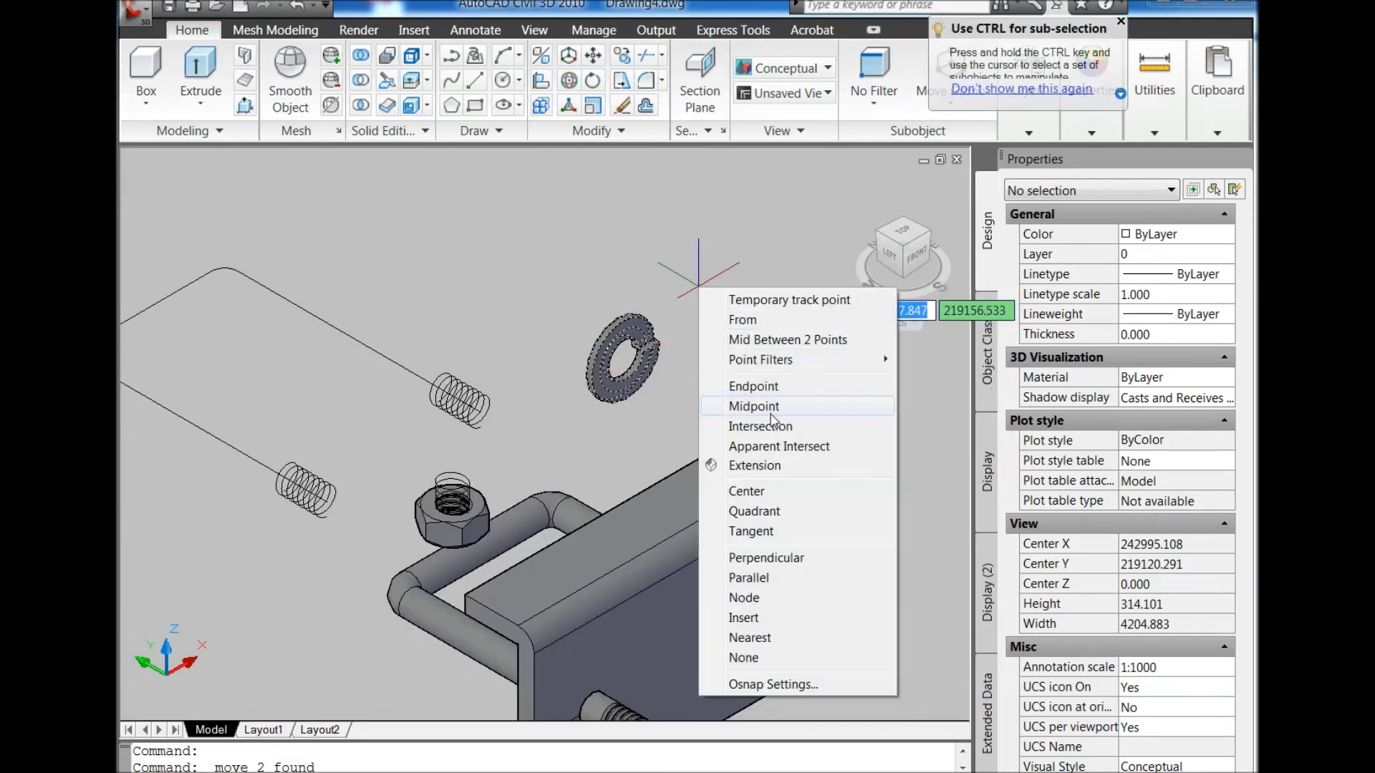
pyautogui.click(762, 501)
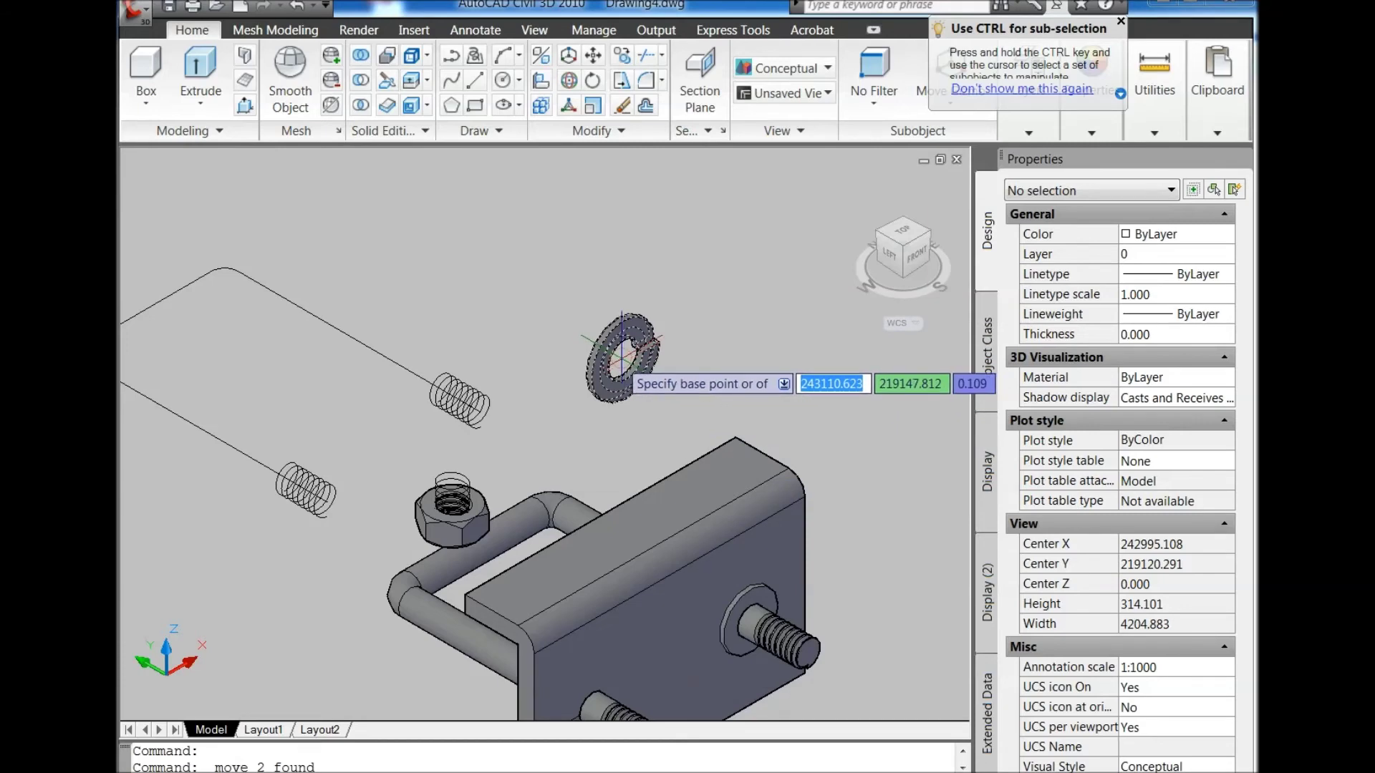
pyautogui.click(628, 355)
pyautogui.scroll(-4, 628, 356)
pyautogui.scroll(2, 731, 461)
pyautogui.scroll(2, 677, 437)
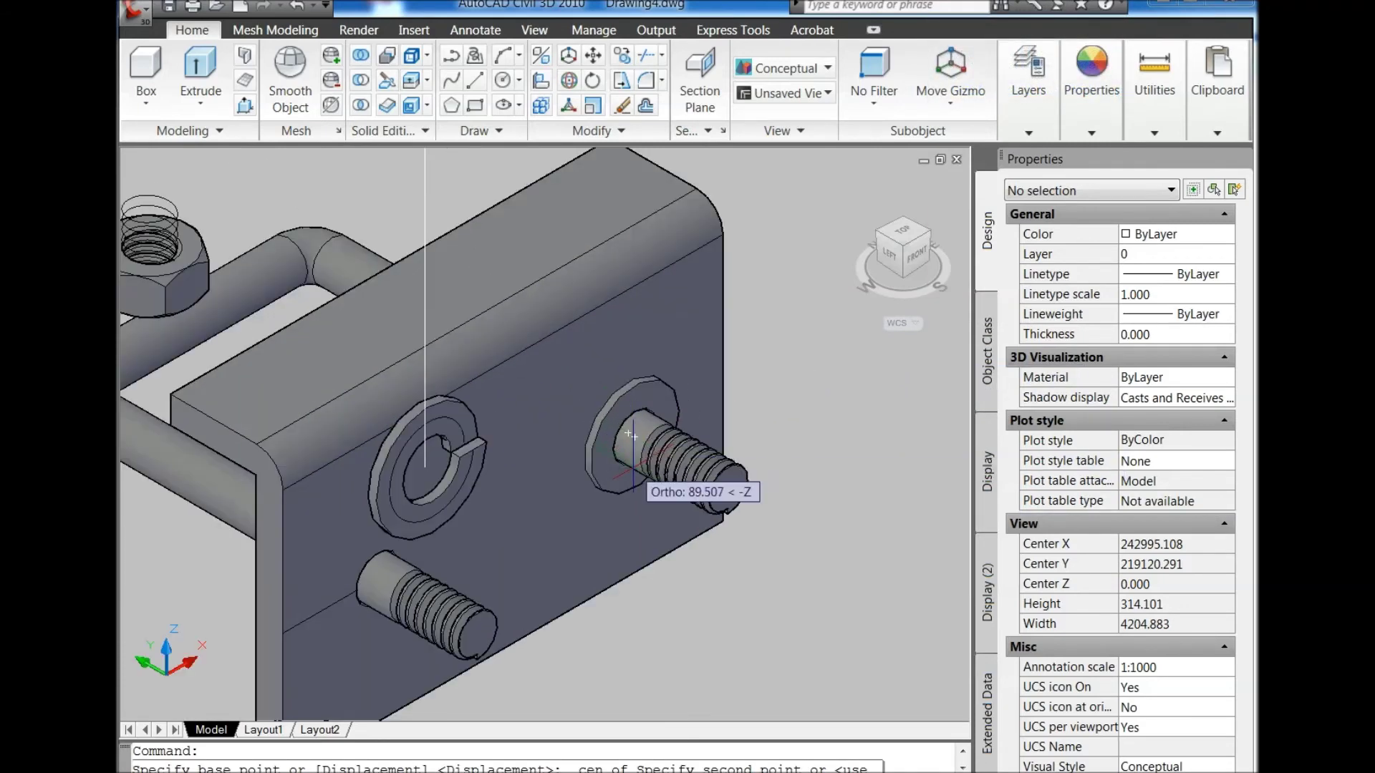
pyautogui.scroll(2, 630, 401)
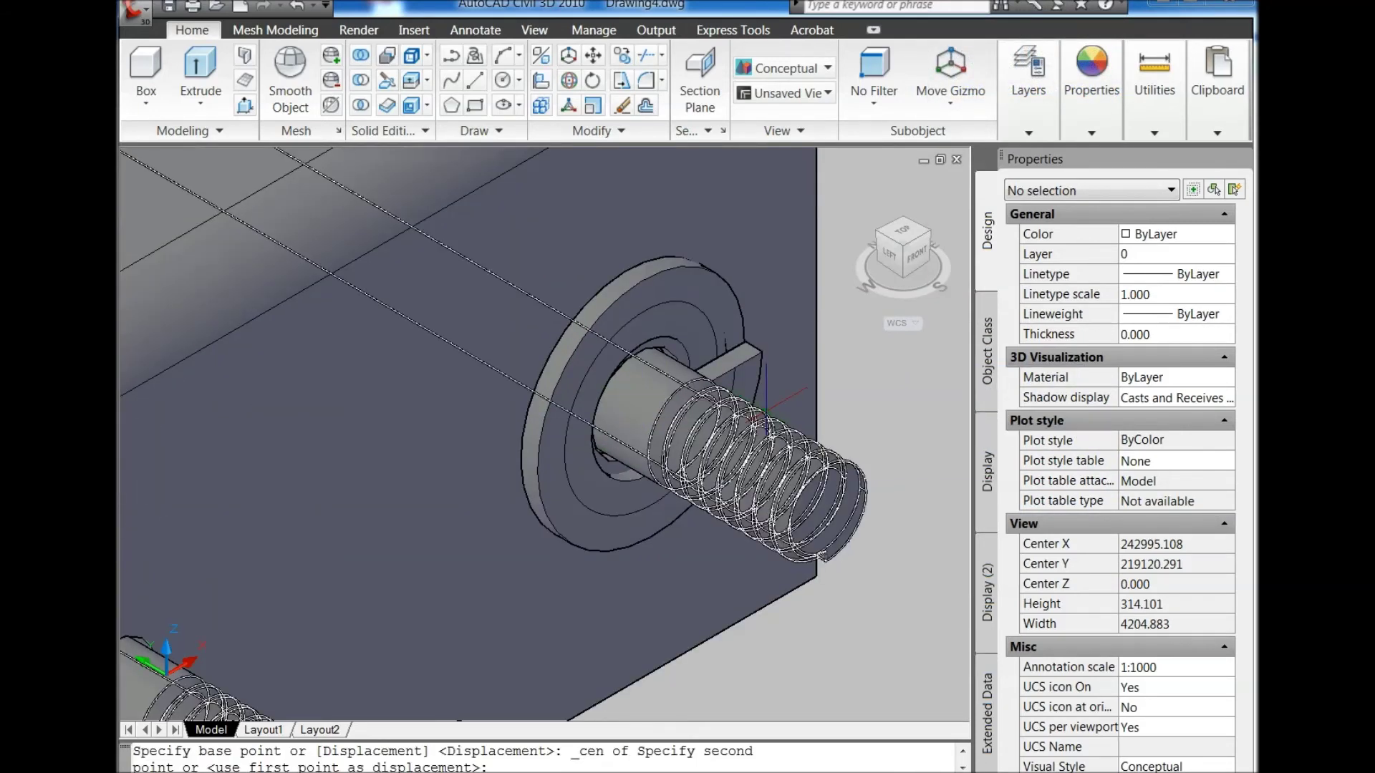
pyautogui.click(727, 354)
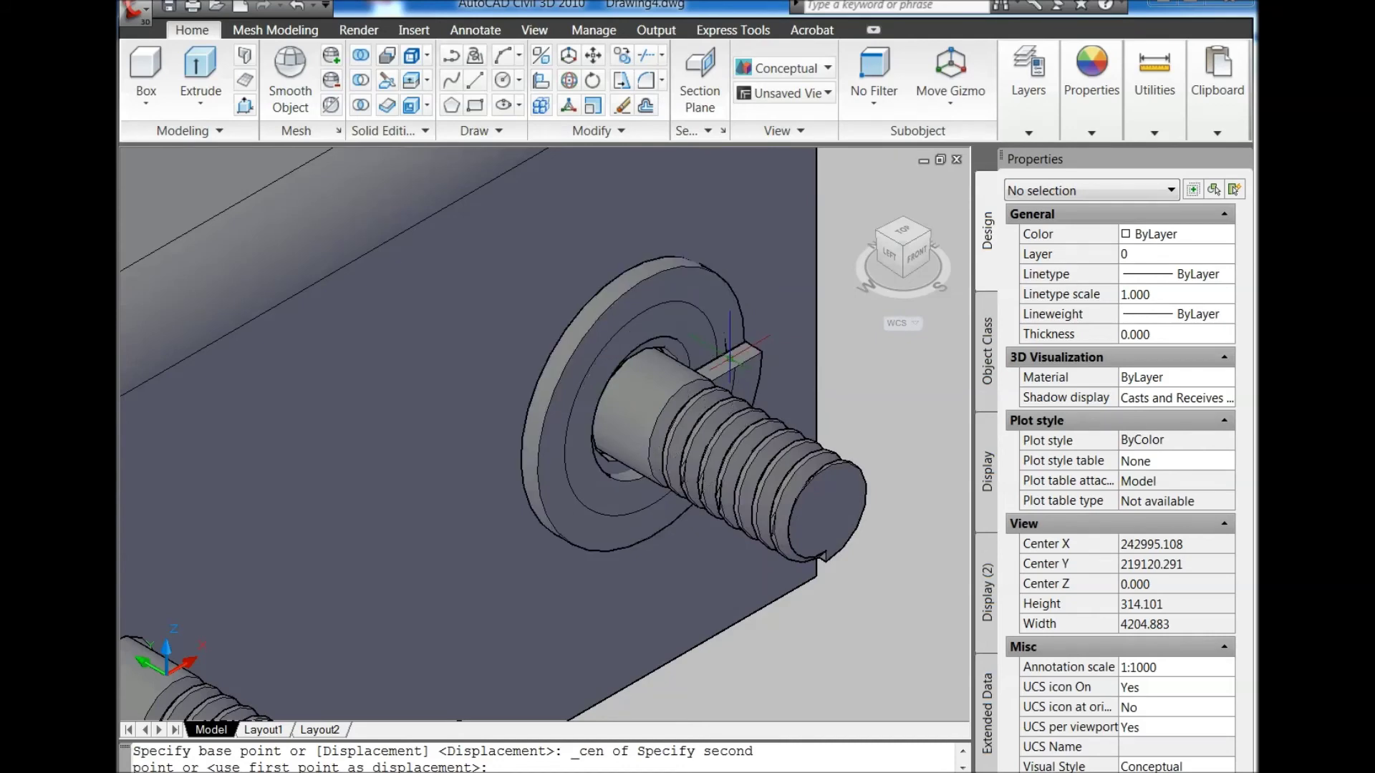
pyautogui.click(900, 237)
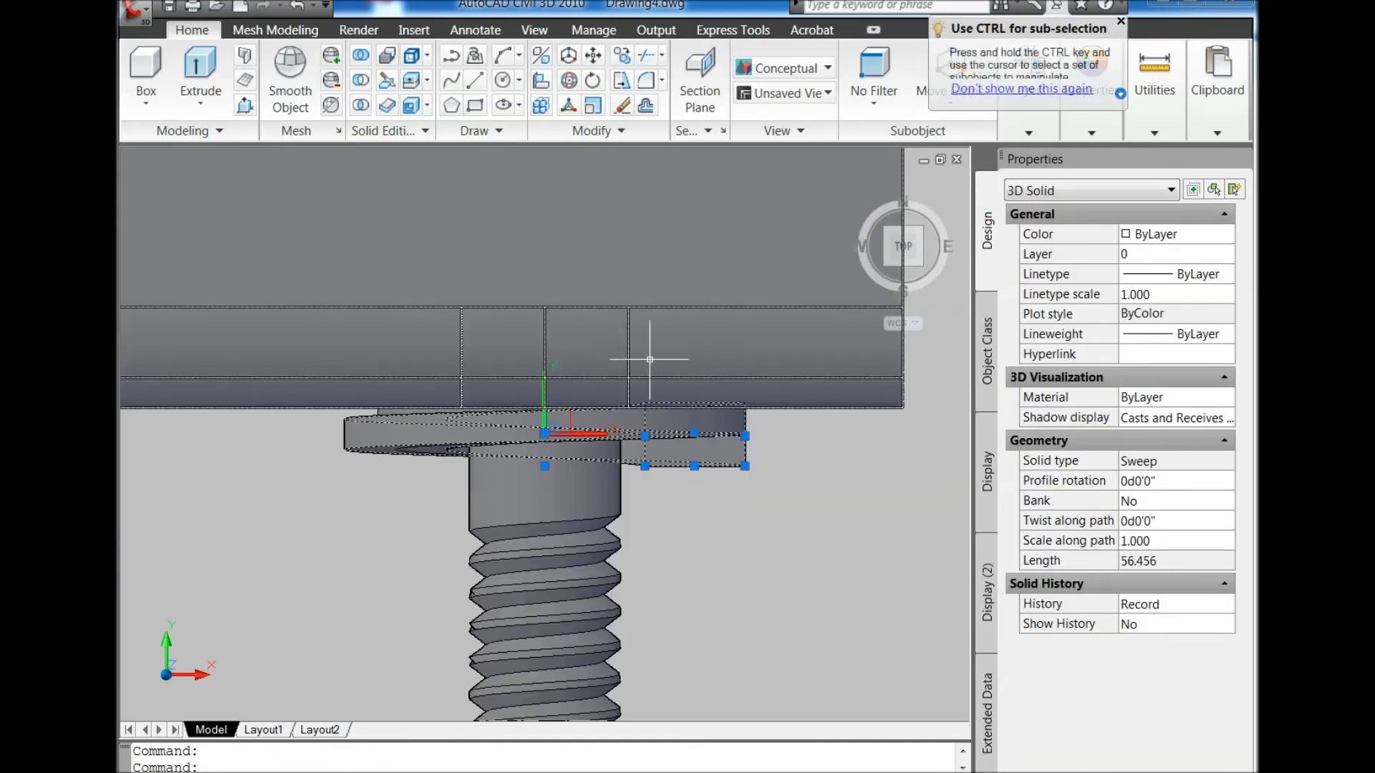
# Step: Nudge the lock washer snug against the flat washer, then return to an isometric view
pyautogui.click(607, 81)
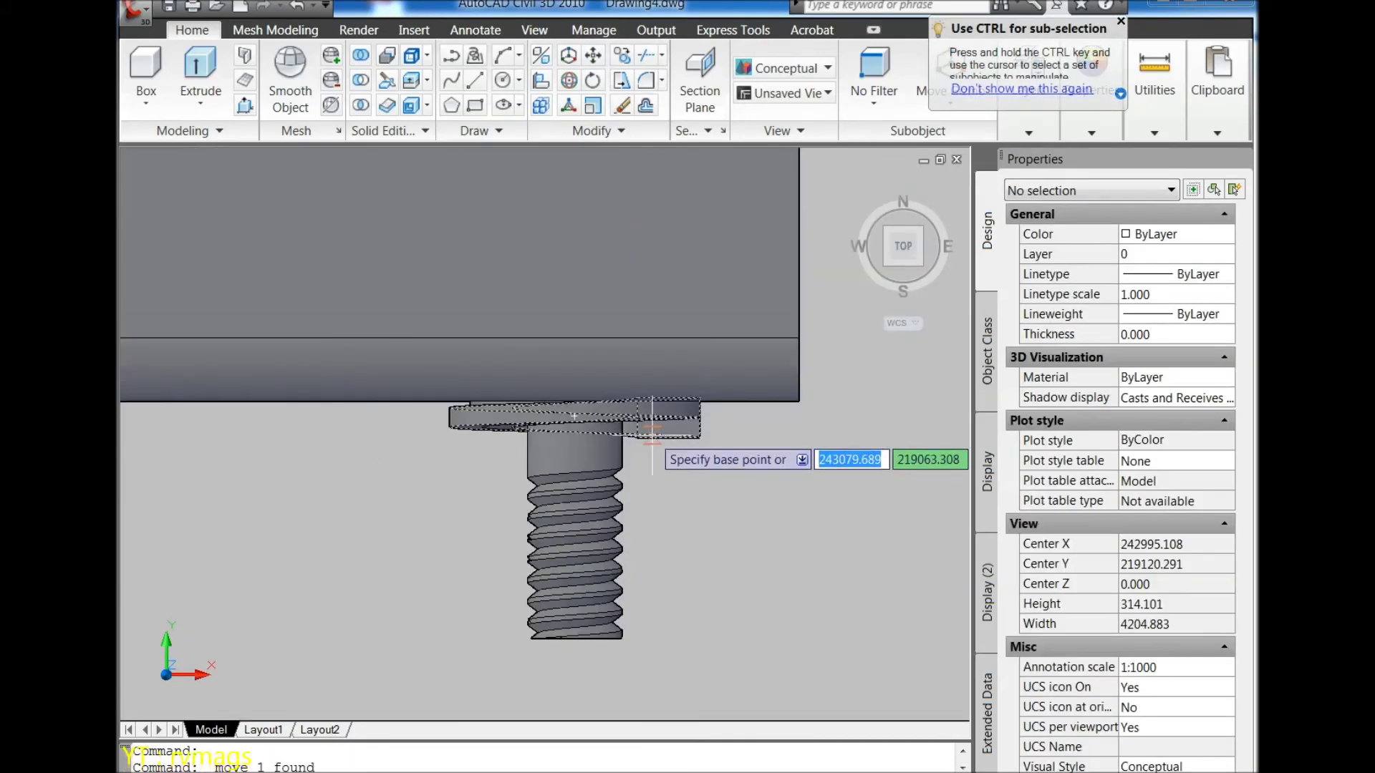
pyautogui.click(773, 484)
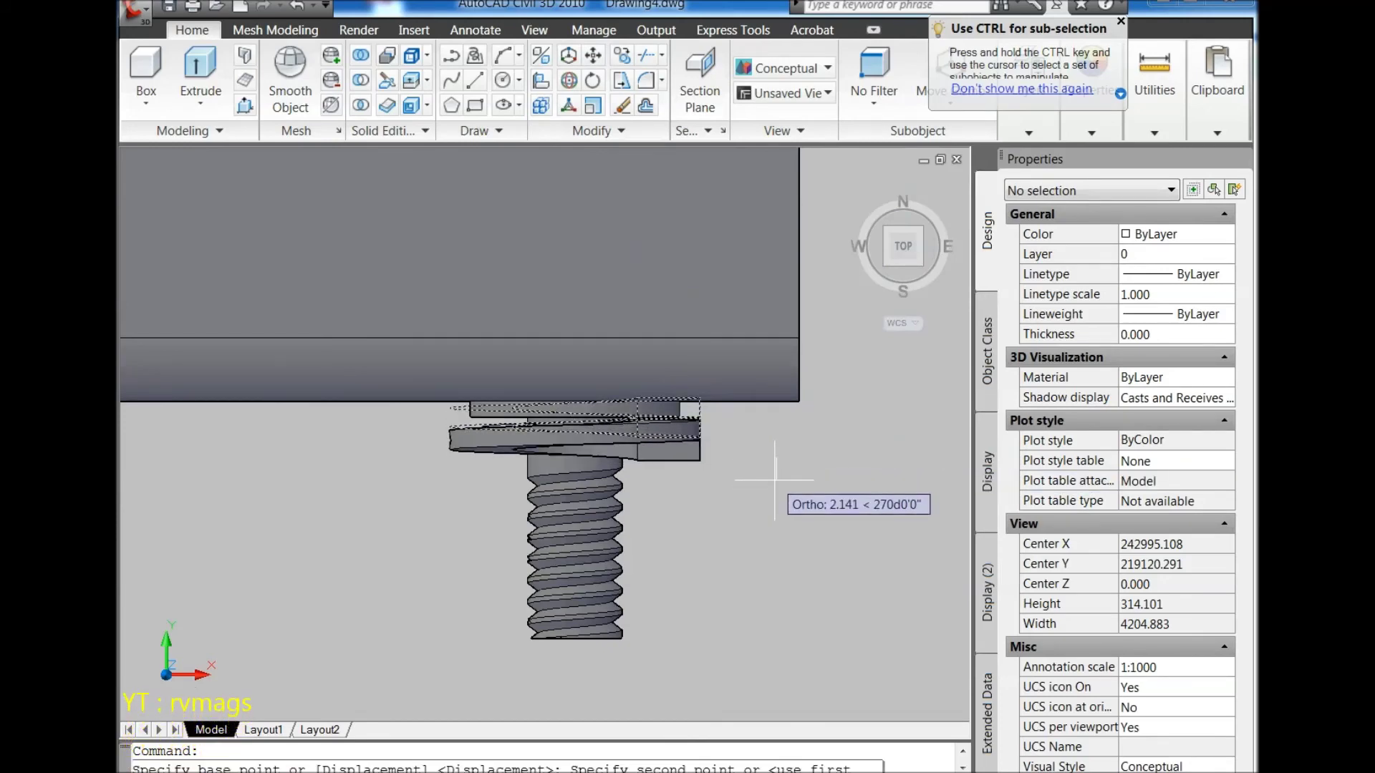
pyautogui.click(774, 481)
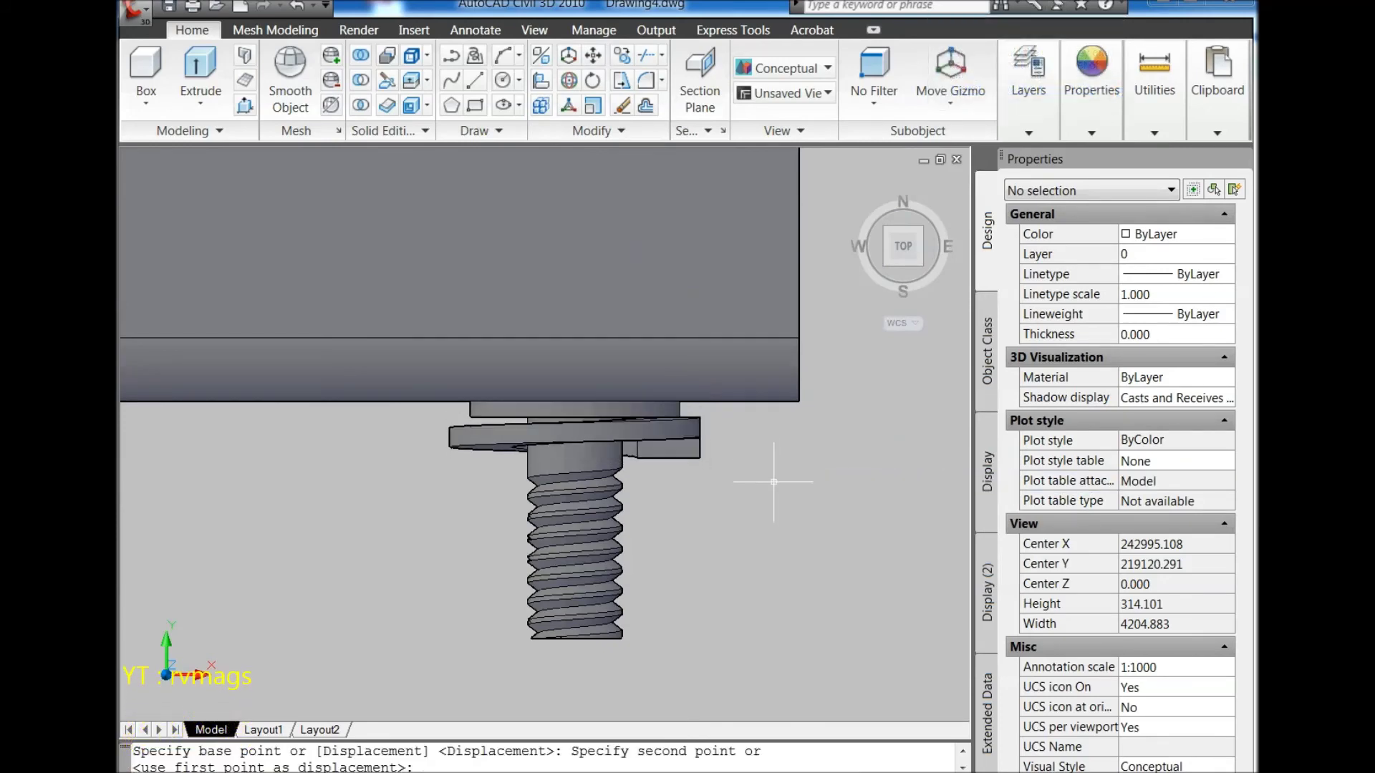
pyautogui.click(888, 265)
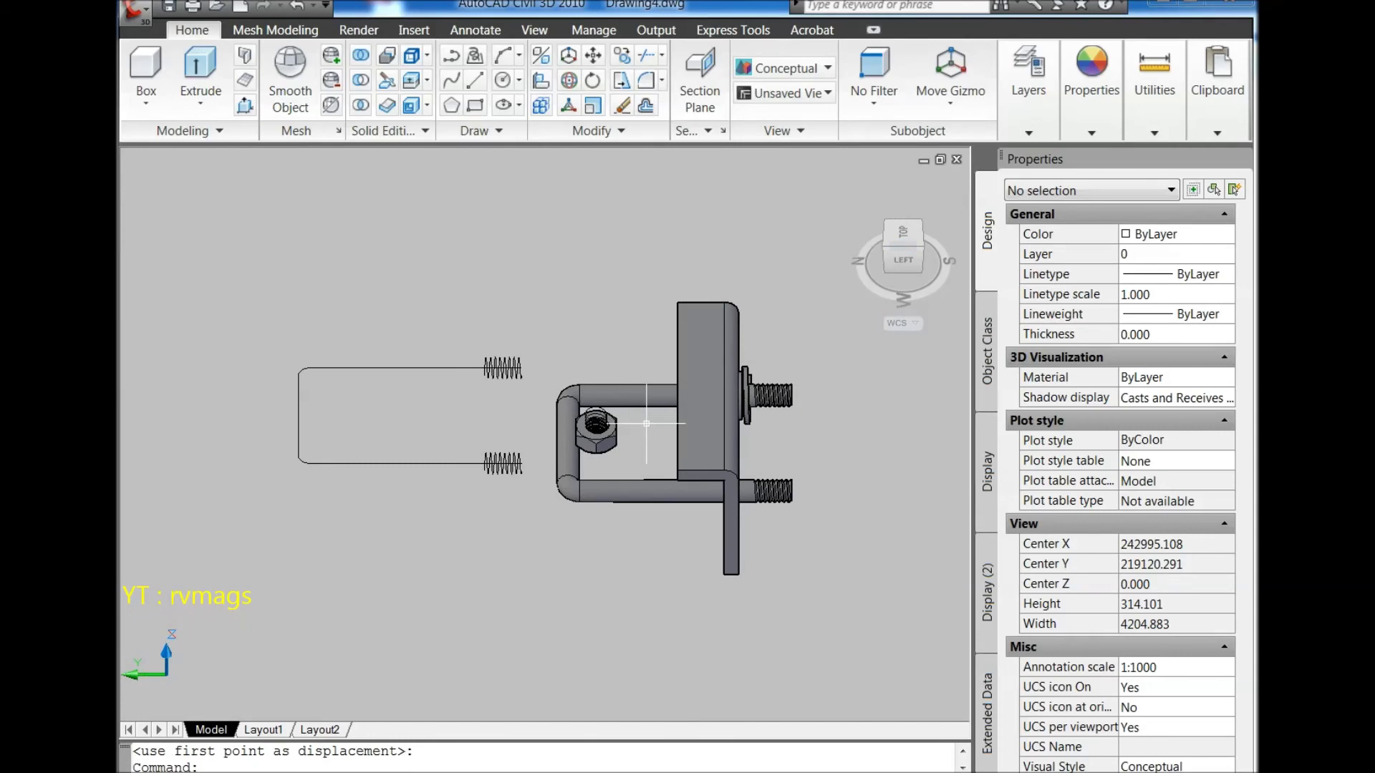
pyautogui.click(921, 252)
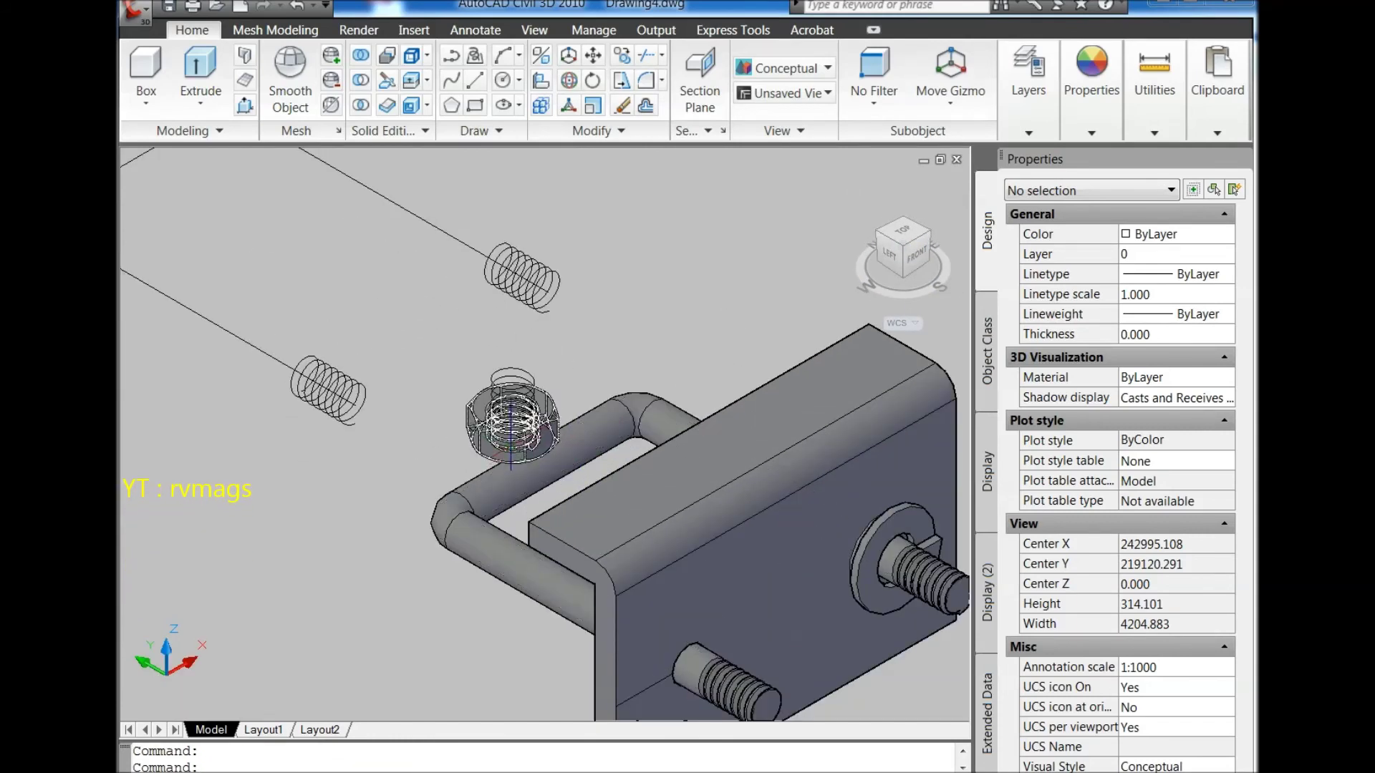
# Step: Rotate the hex nut upright with 3DROTATE
pyautogui.click(511, 422)
pyautogui.click(571, 80)
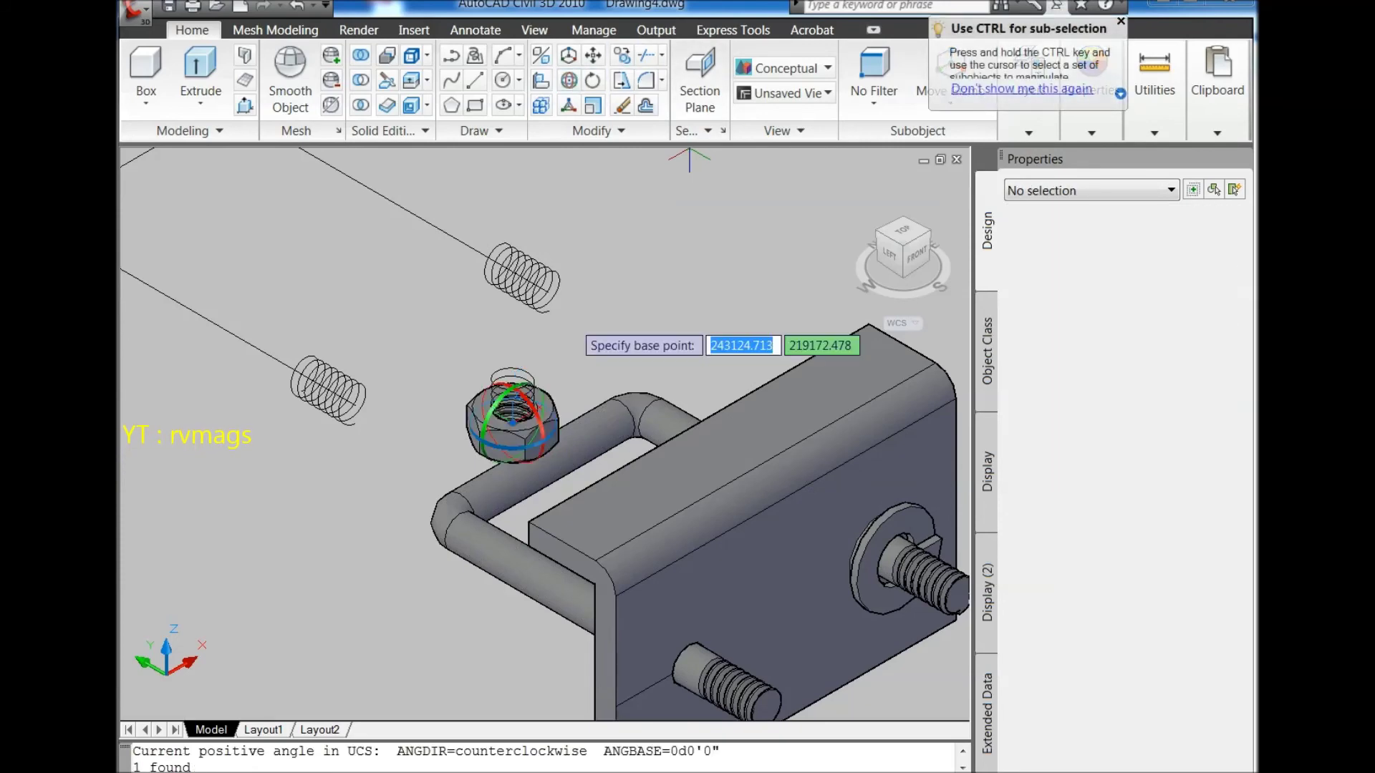
pyautogui.click(527, 408)
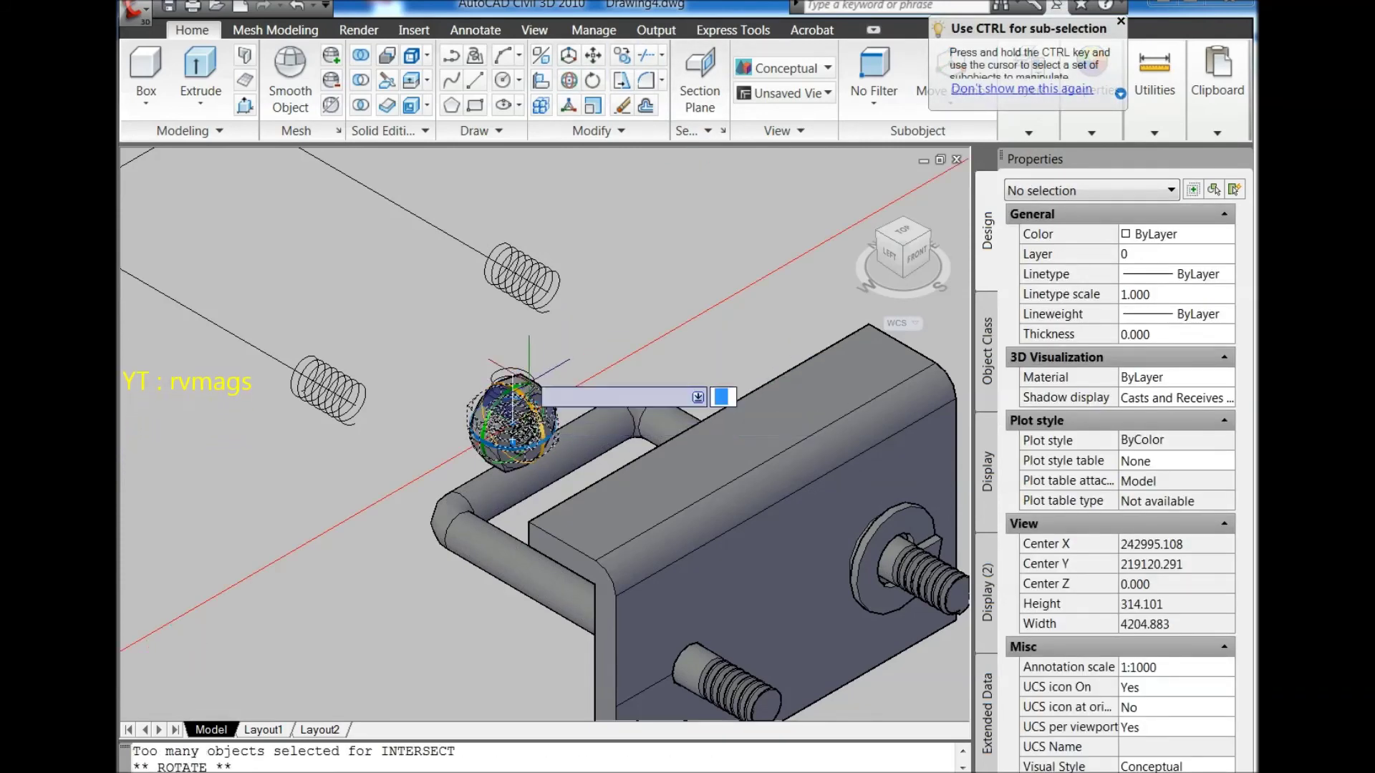
pyautogui.click(625, 60)
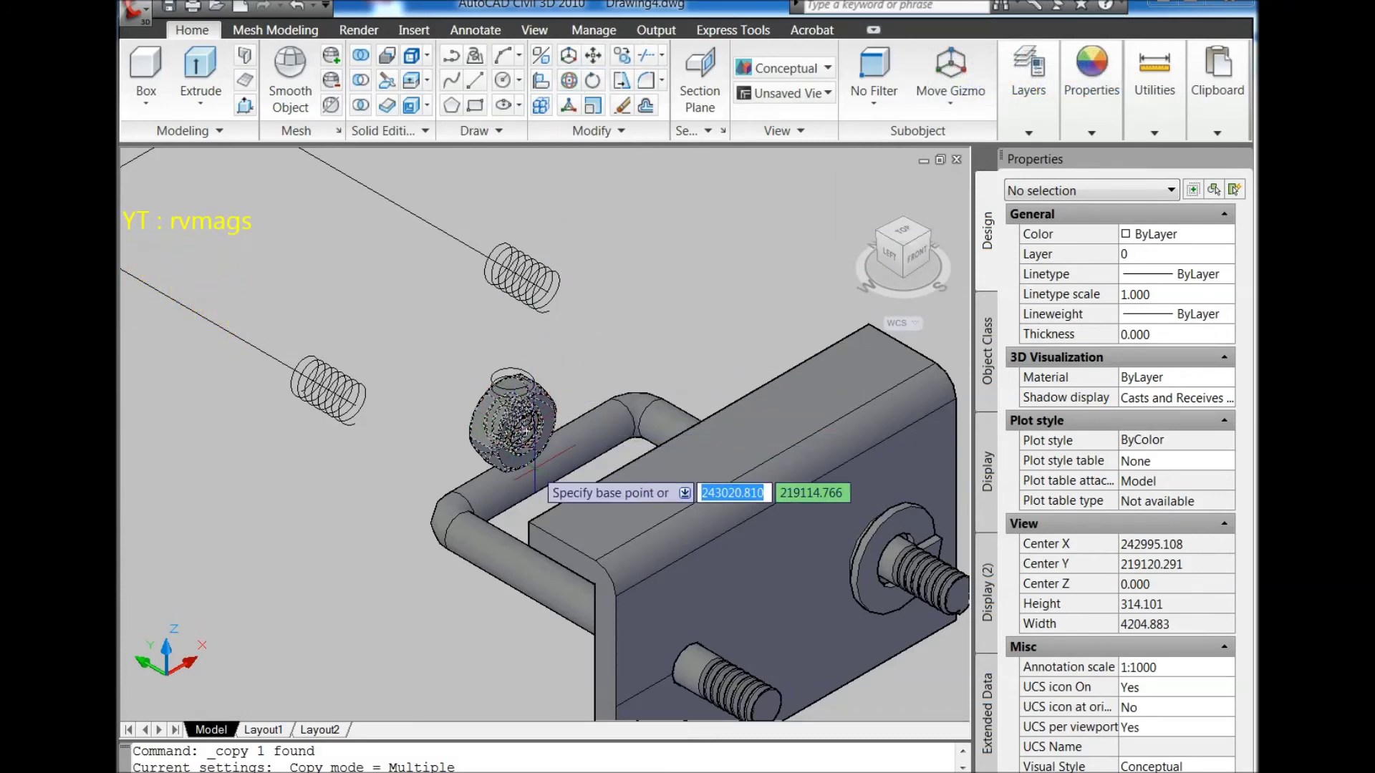
pyautogui.scroll(2, 530, 444)
pyautogui.scroll(-2, 525, 414)
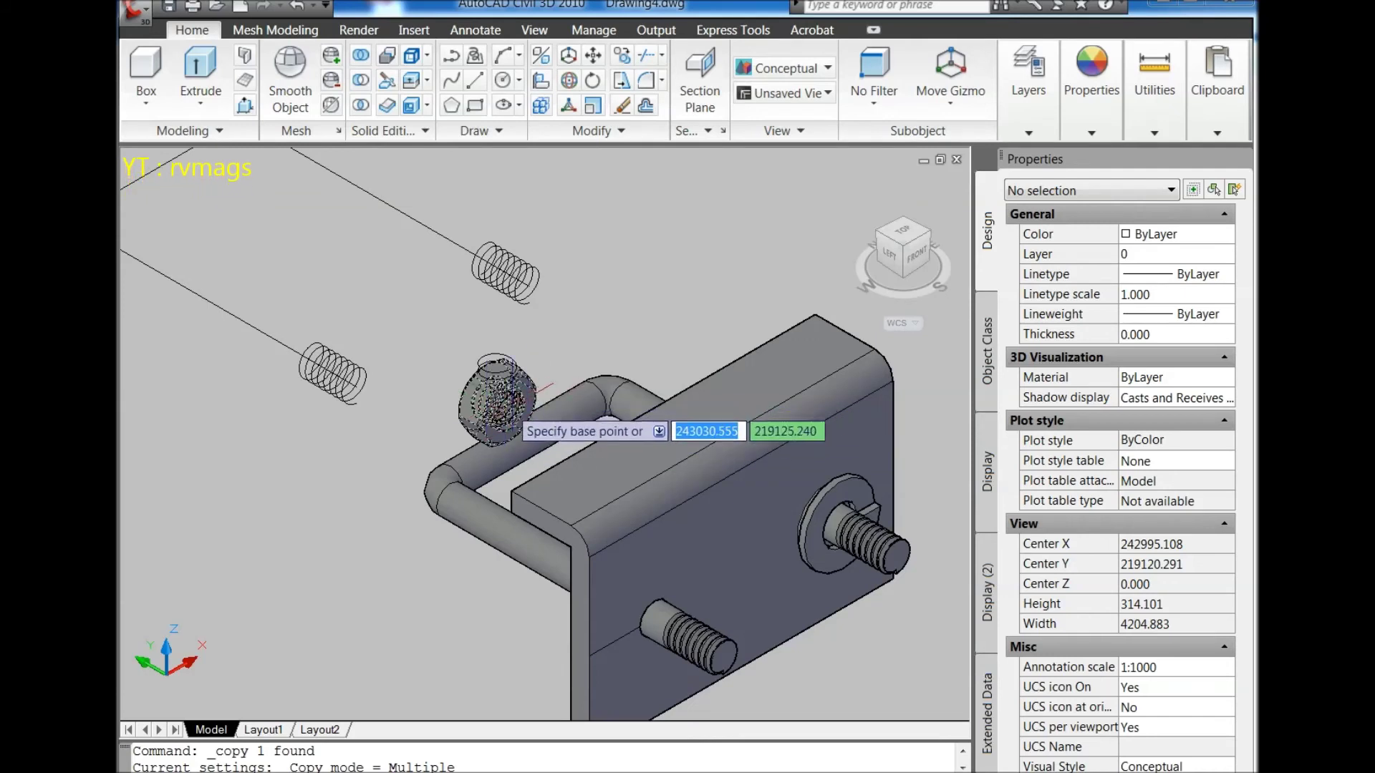
pyautogui.press('Escape')
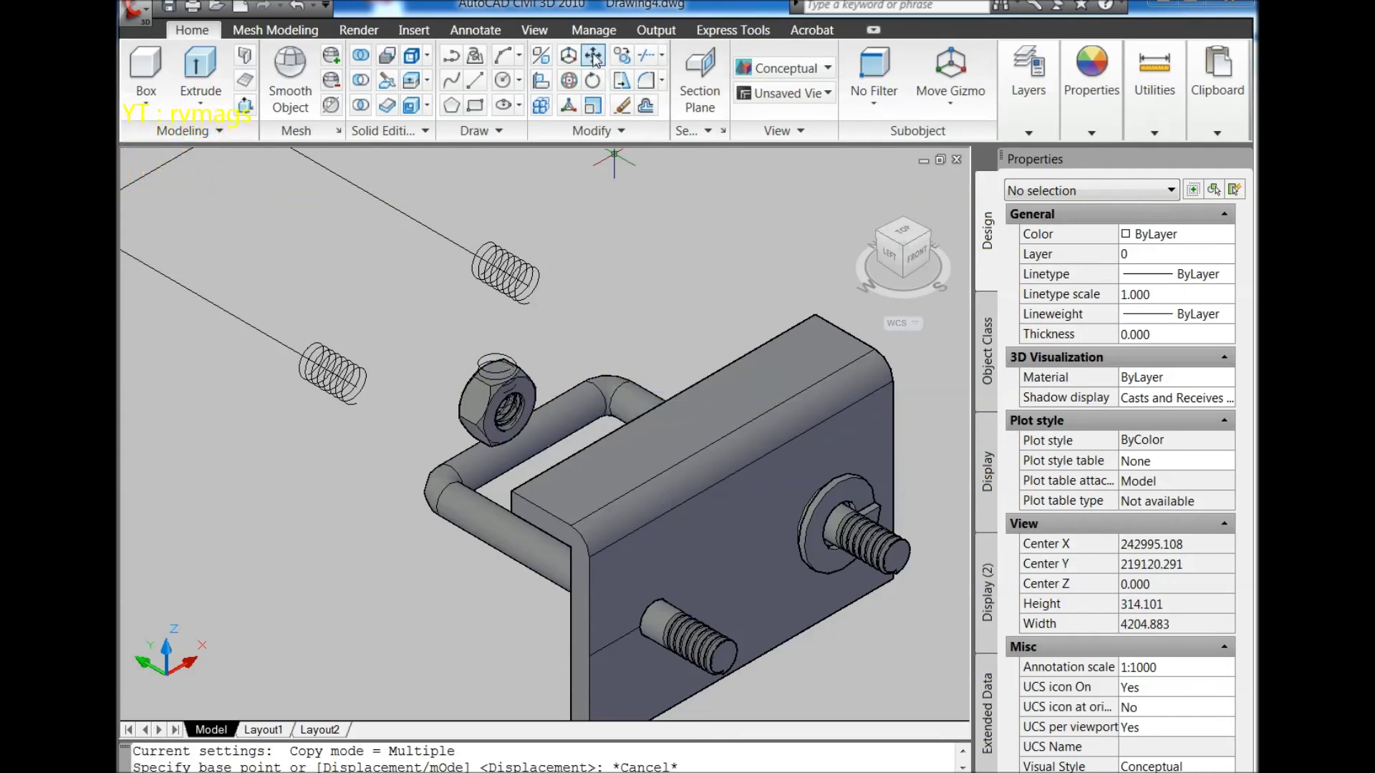
# Step: Move the nut with Center snap onto the bolt end beyond the washers
pyautogui.click(501, 391)
pyautogui.press('Return')
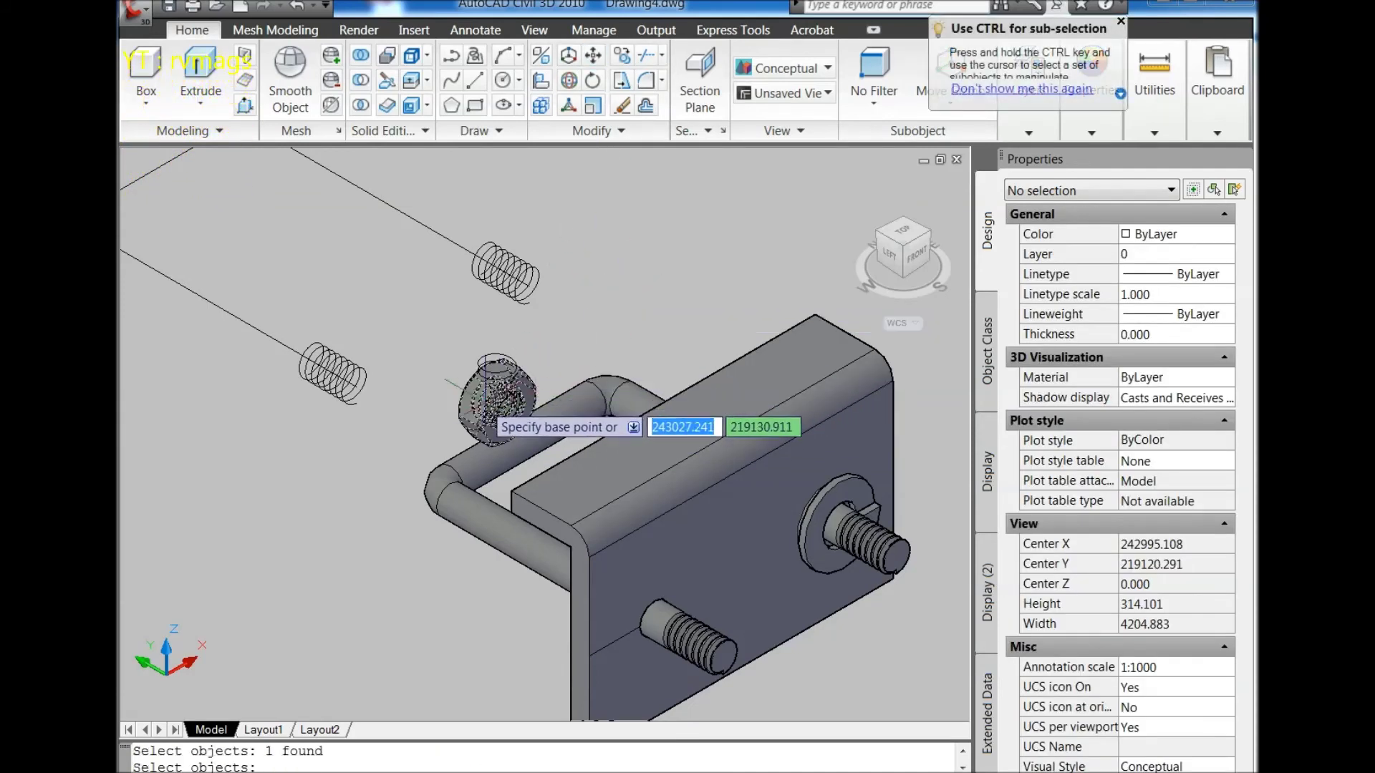
pyautogui.keyDown('shift'); pyautogui.rightClick(425, 318); pyautogui.keyUp('shift')
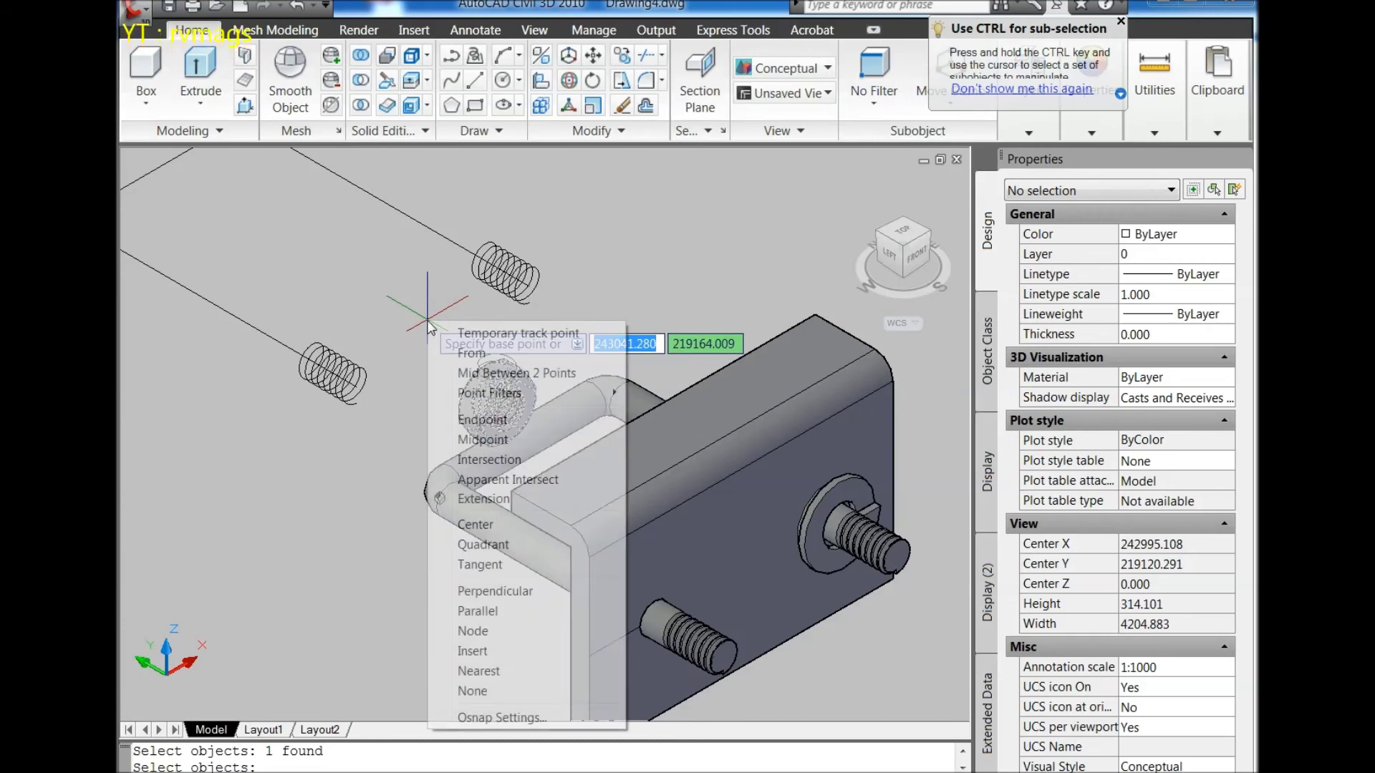
pyautogui.click(490, 533)
pyautogui.click(496, 412)
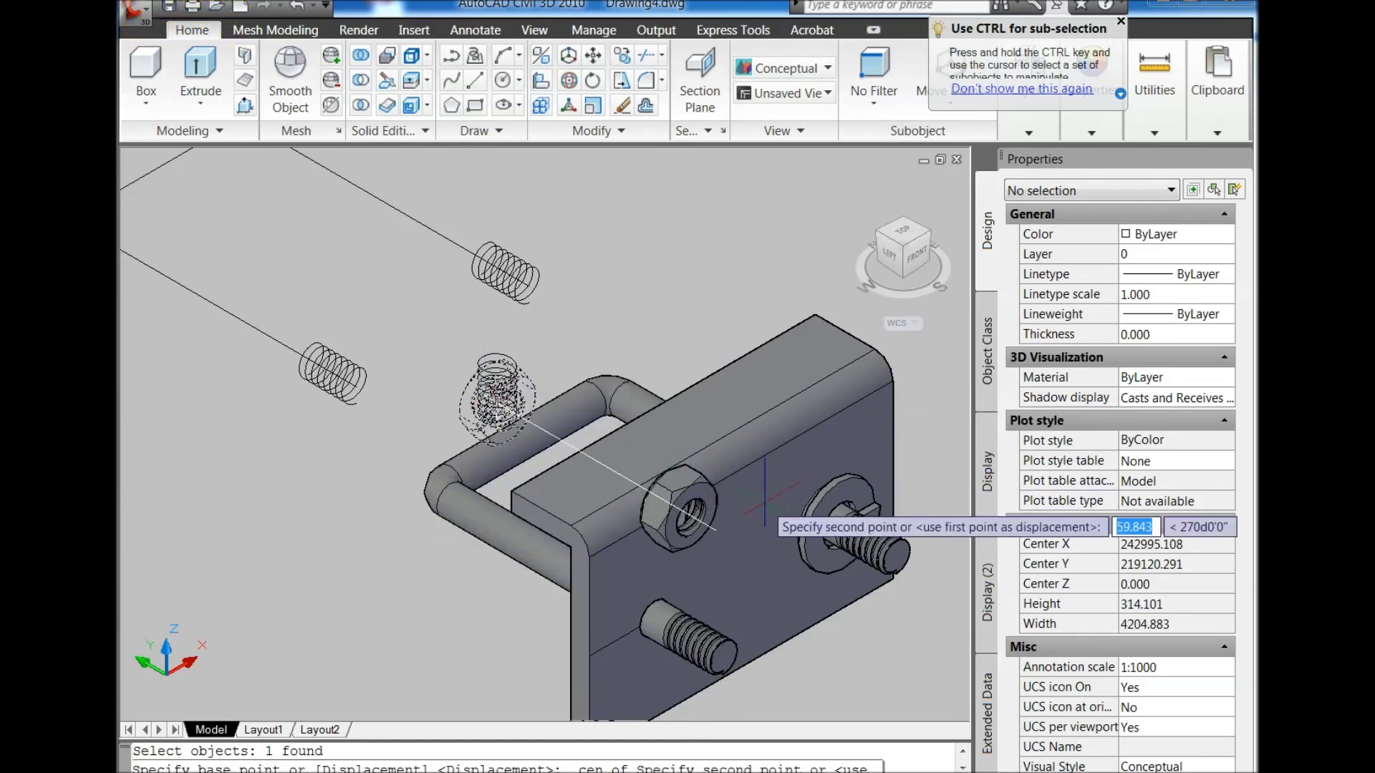
pyautogui.scroll(3, 873, 551)
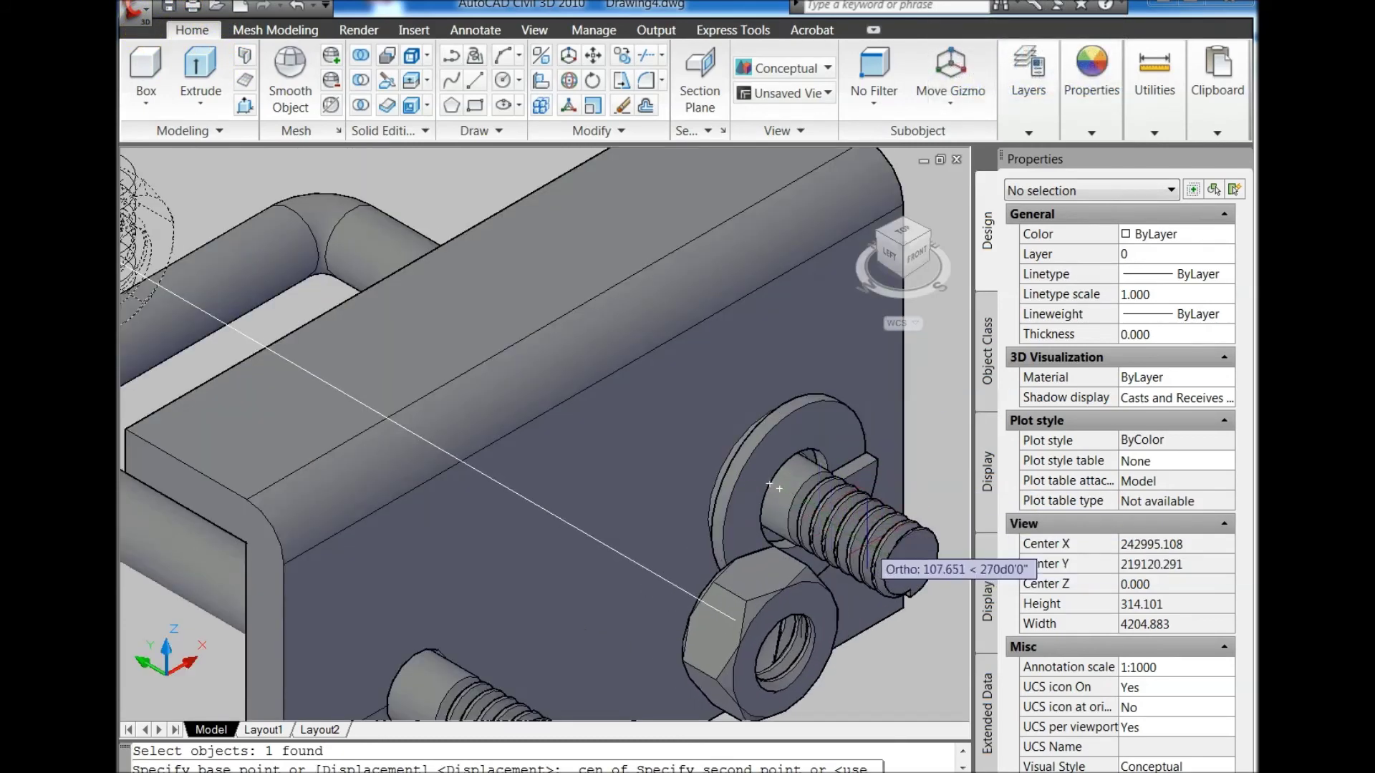
pyautogui.scroll(-6, 881, 559)
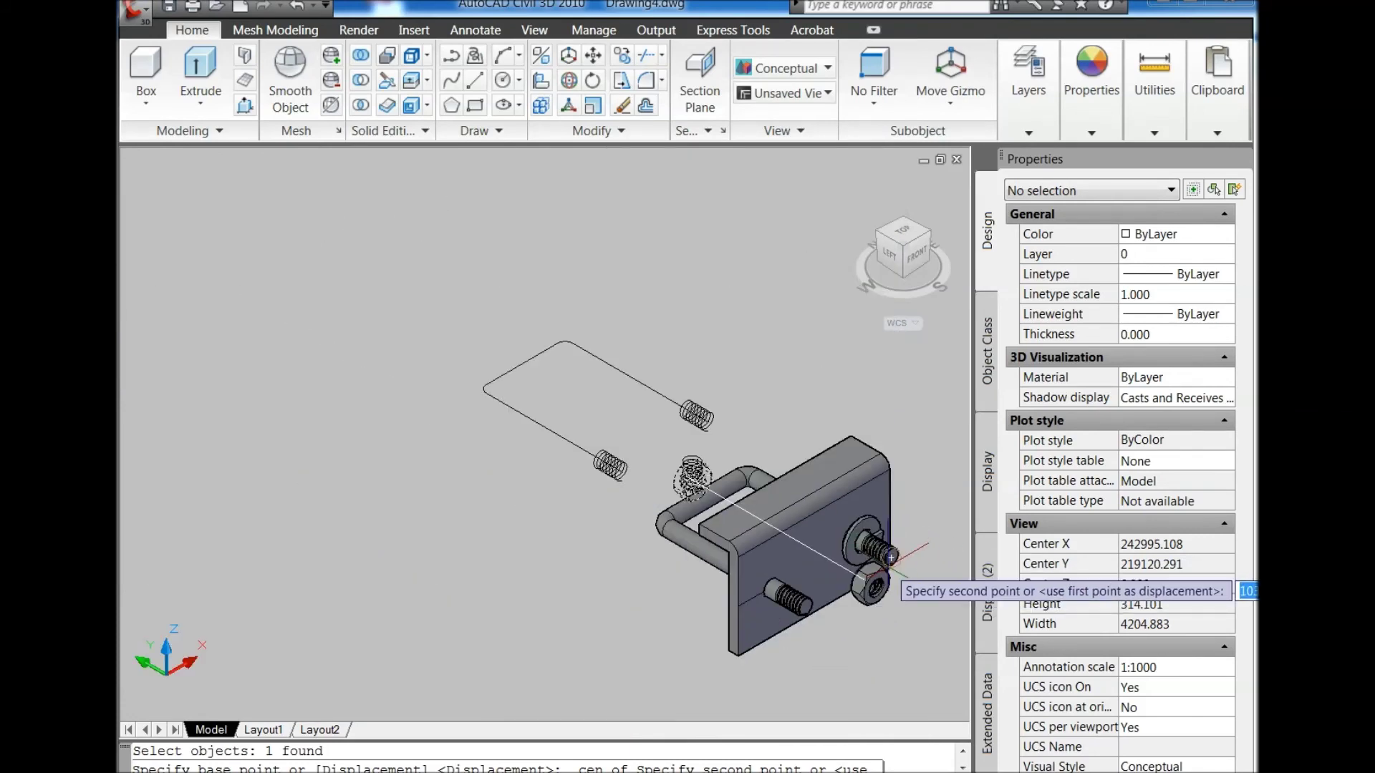
pyautogui.click(890, 557)
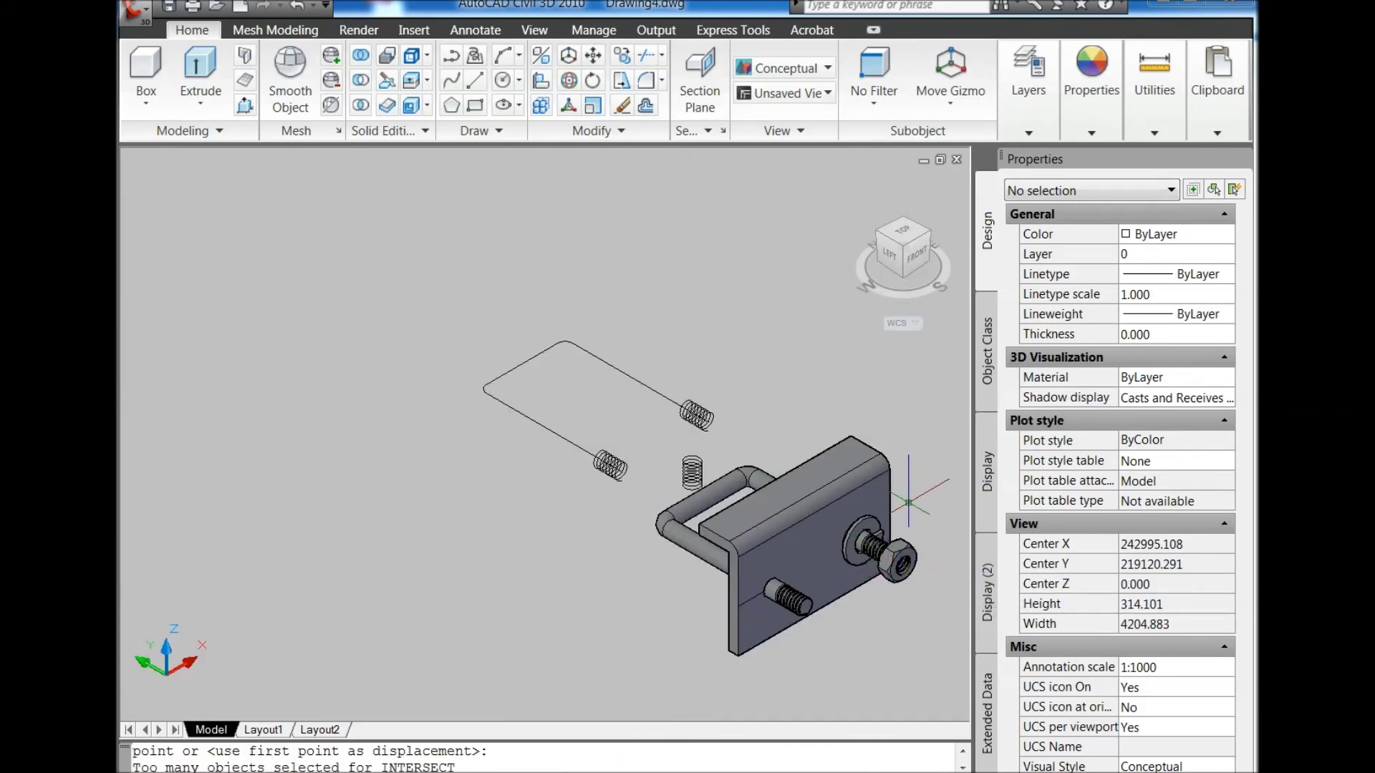
pyautogui.click(904, 238)
# Step: Slide the nut left along the bolt until it sits against the washer
pyautogui.scroll(4, 793, 428)
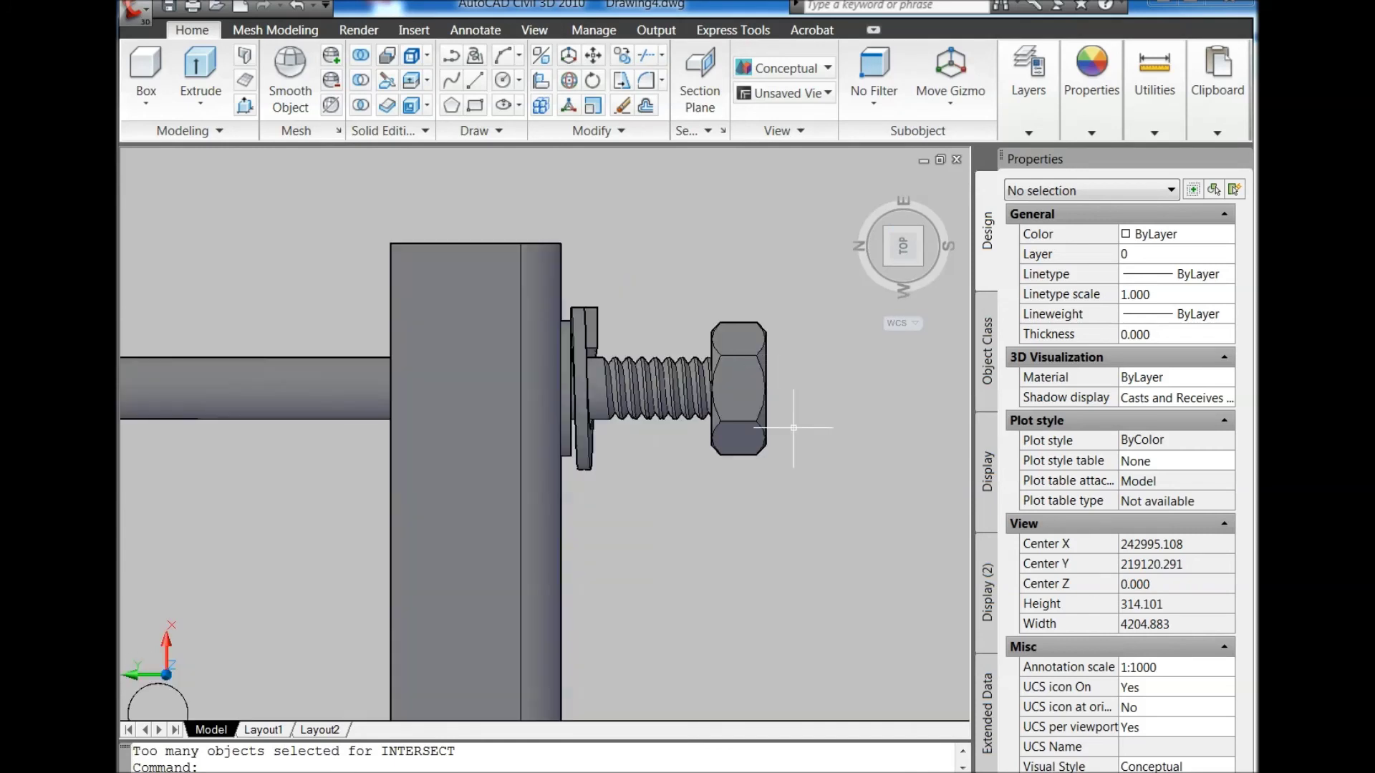
pyautogui.click(761, 408)
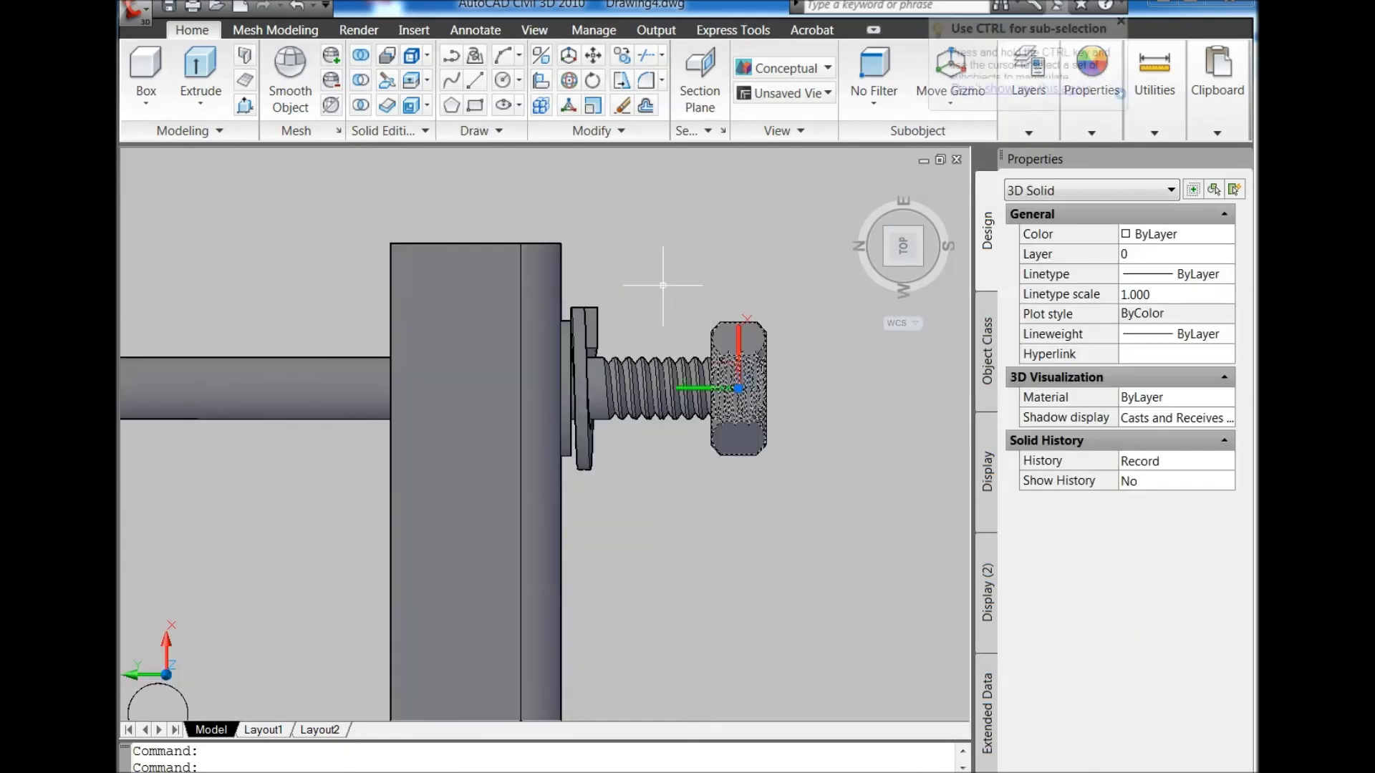
pyautogui.click(593, 55)
pyautogui.click(781, 645)
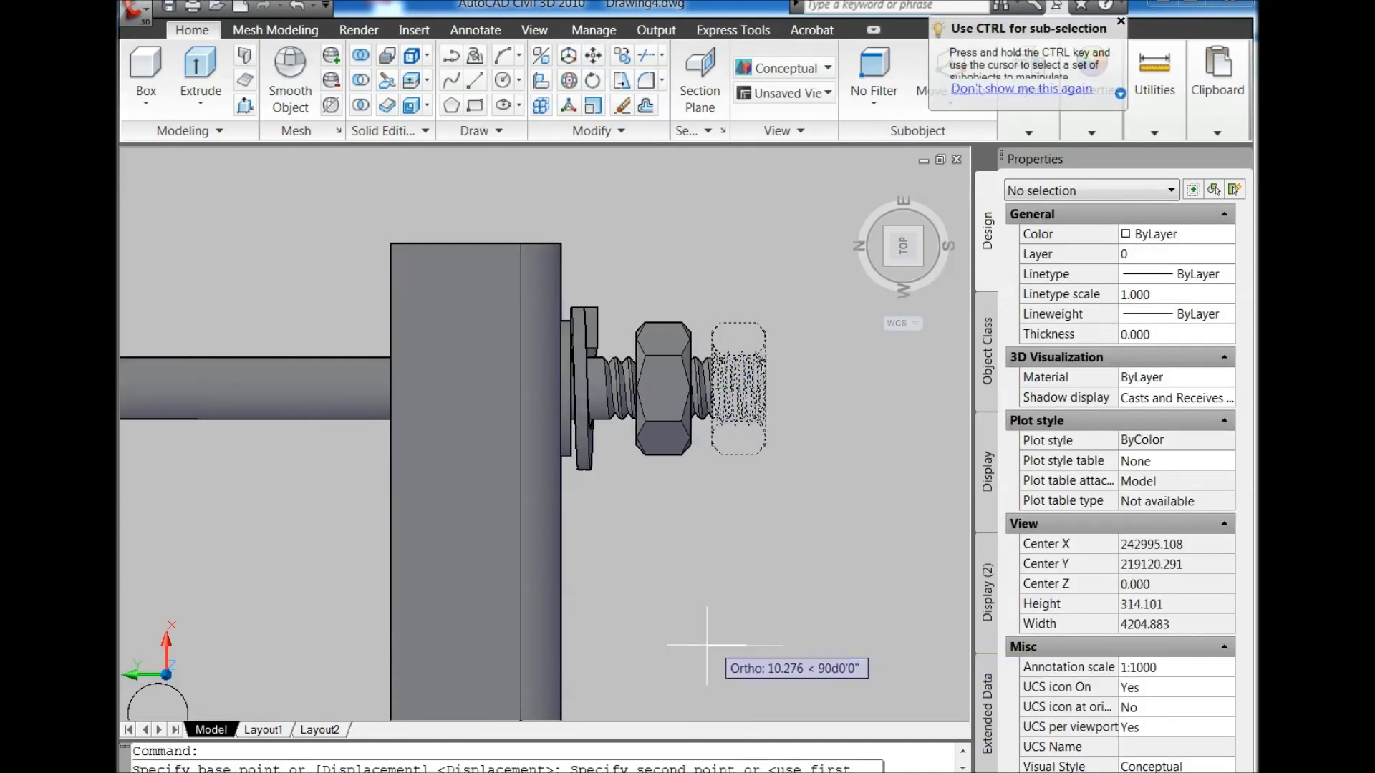
pyautogui.click(670, 646)
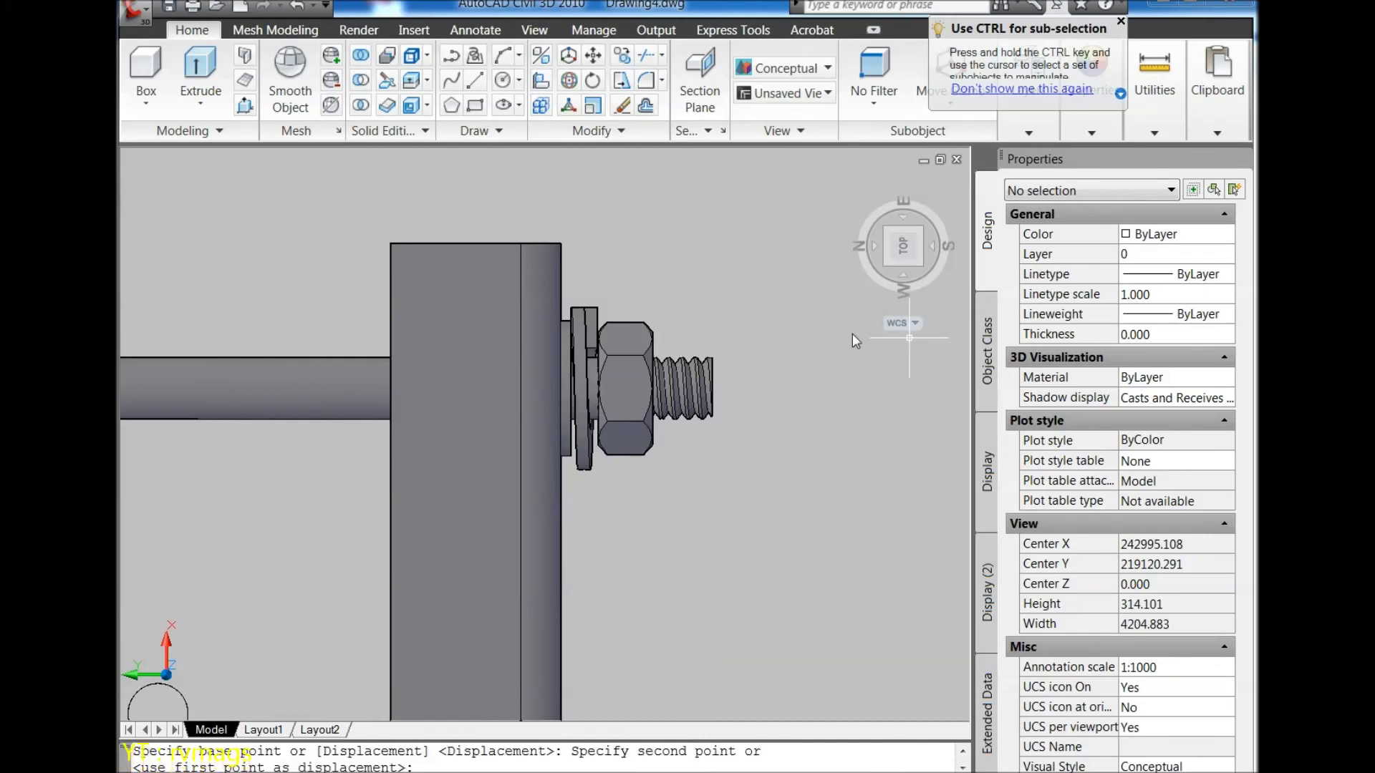
# Step: Select the washers and the nut together
pyautogui.click(596, 320)
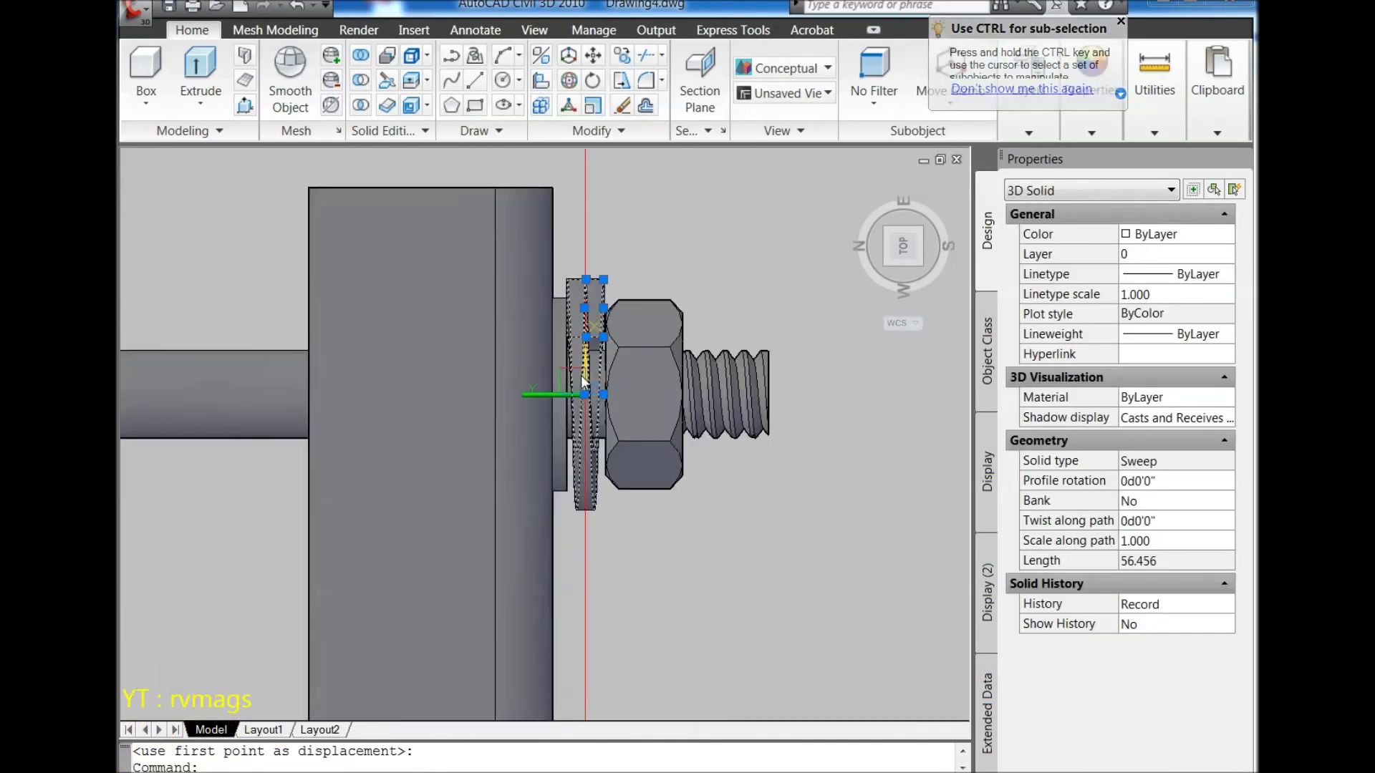
pyautogui.scroll(3, 580, 375)
pyautogui.click(657, 370)
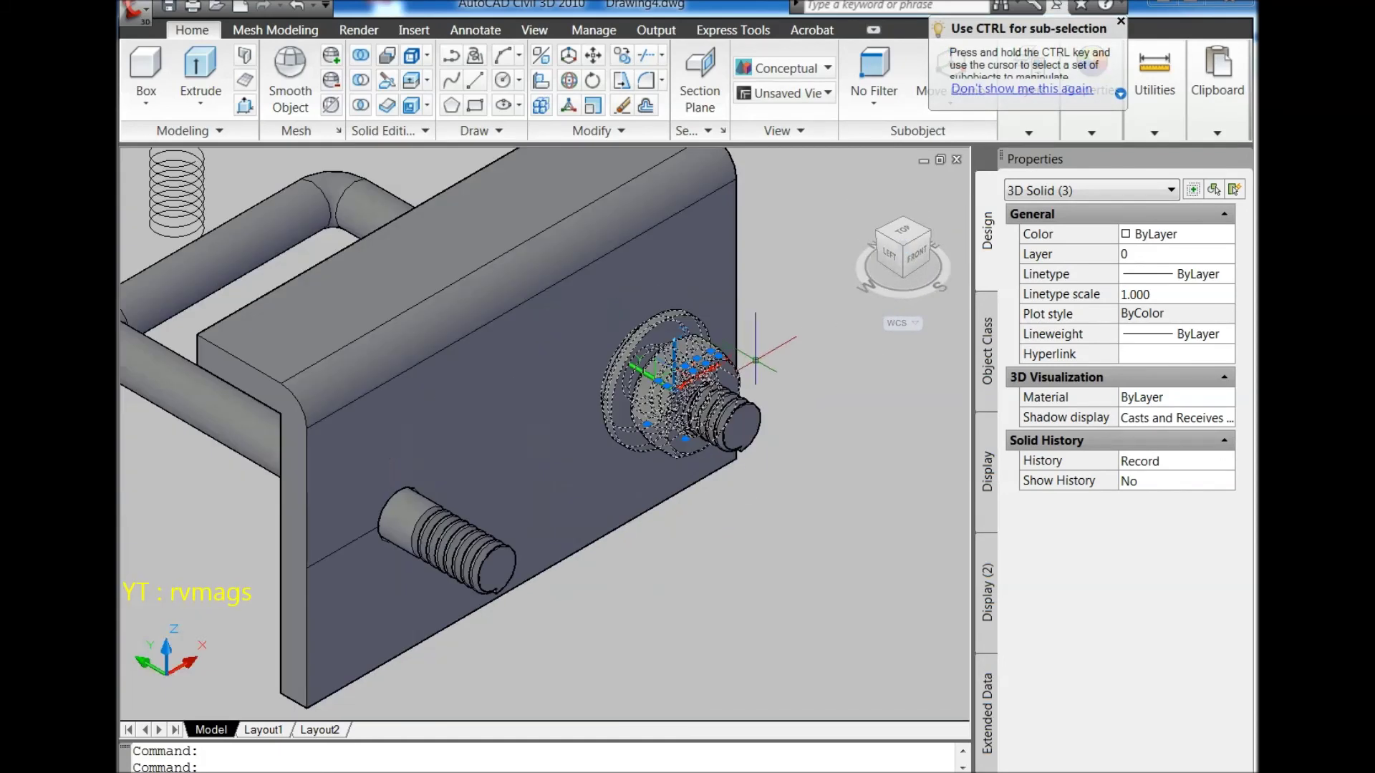
# Step: Copy the washer-and-nut set from the right bolt end onto the left bolt end
pyautogui.click(623, 64)
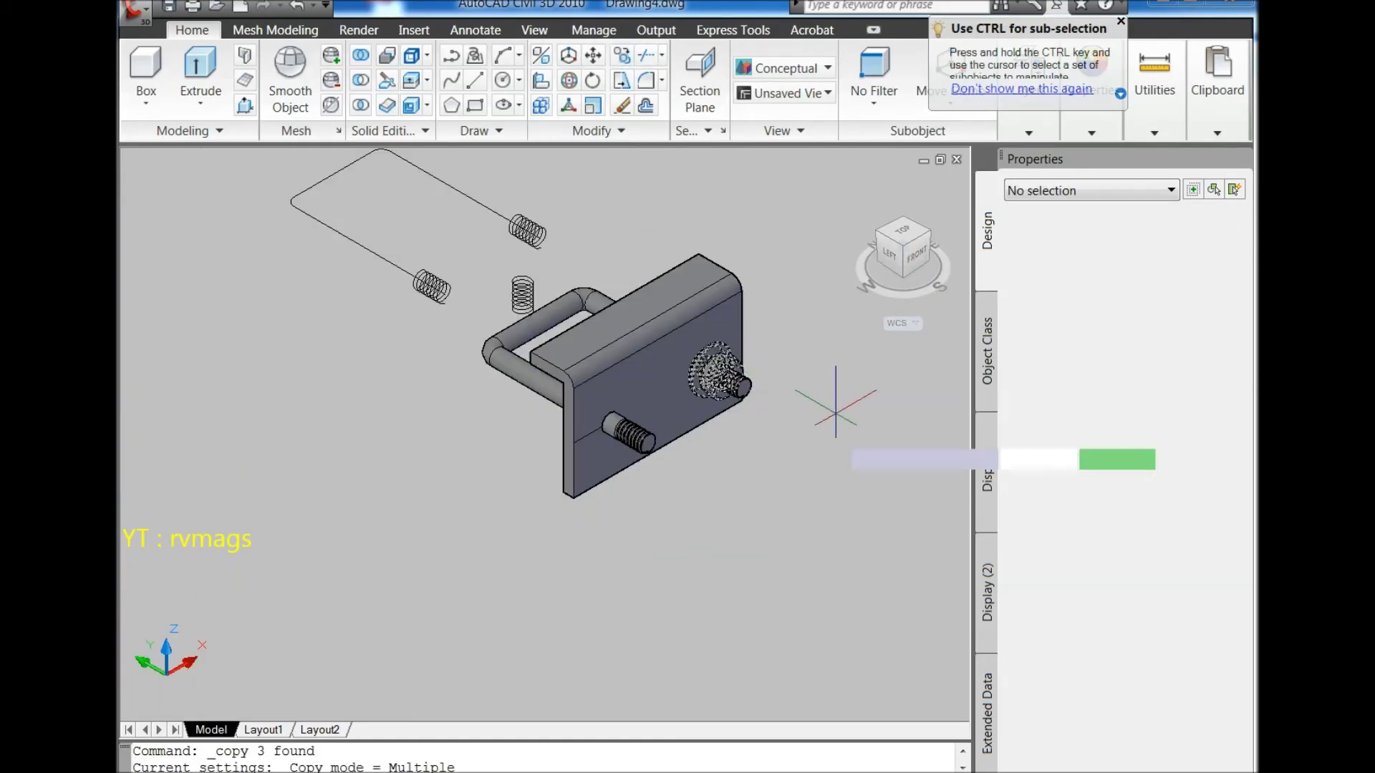
pyautogui.scroll(3, 788, 401)
pyautogui.click(648, 339)
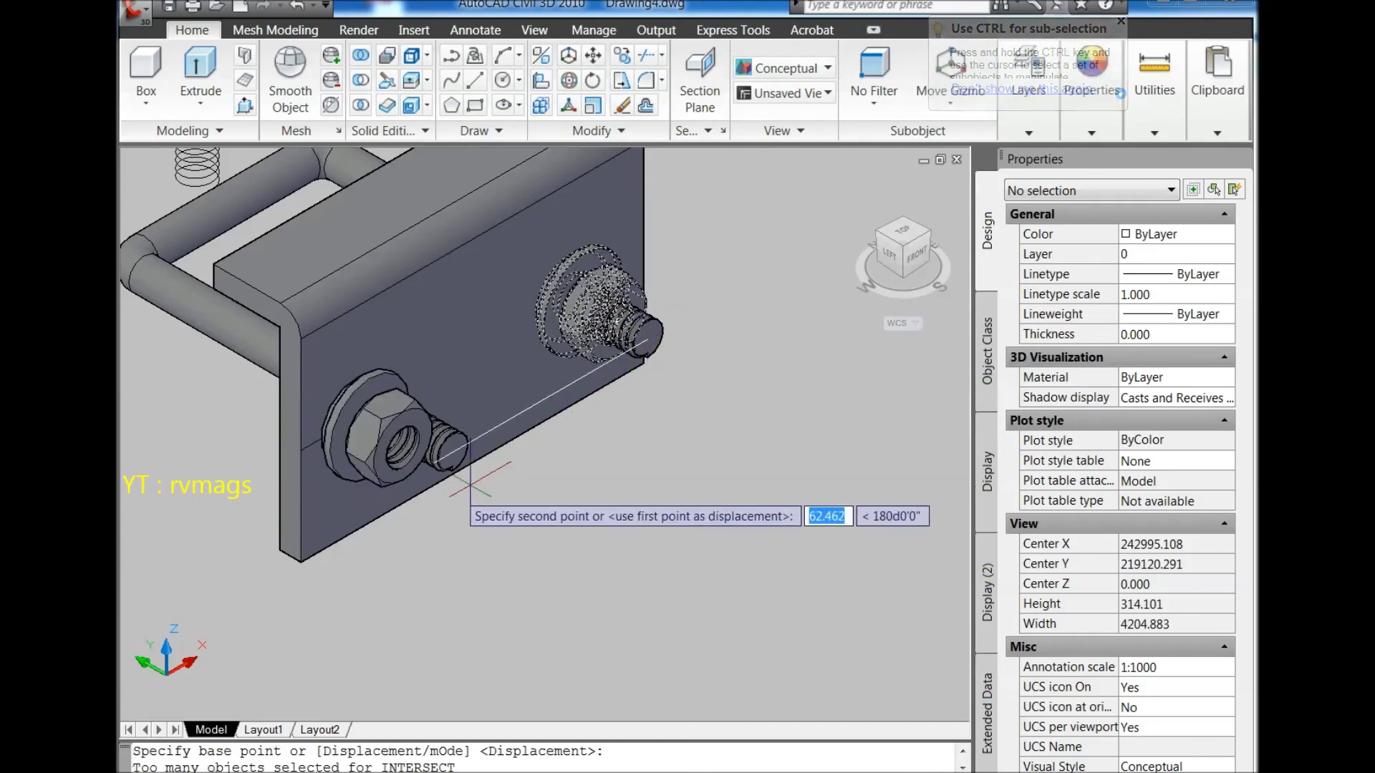
pyautogui.scroll(1, 451, 448)
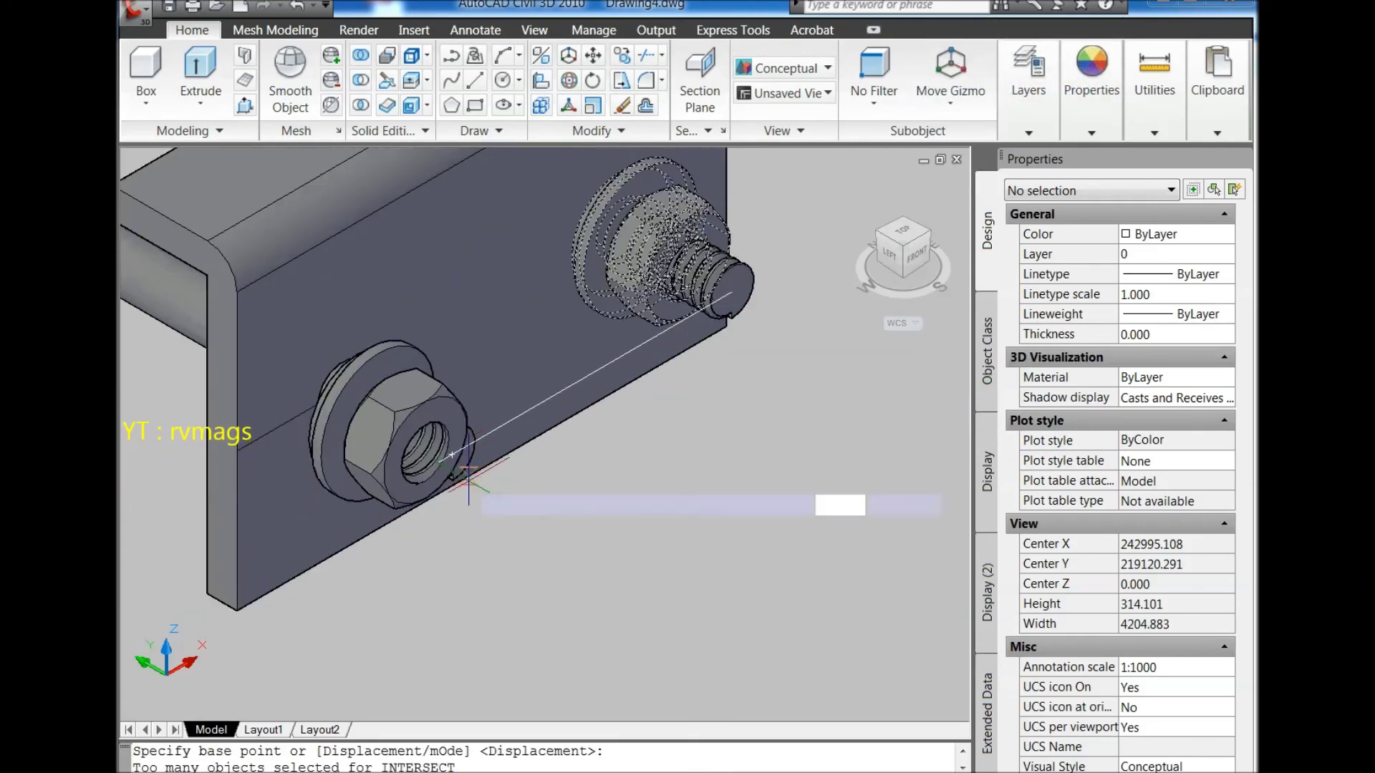
pyautogui.scroll(-2, 428, 439)
pyautogui.click(427, 440)
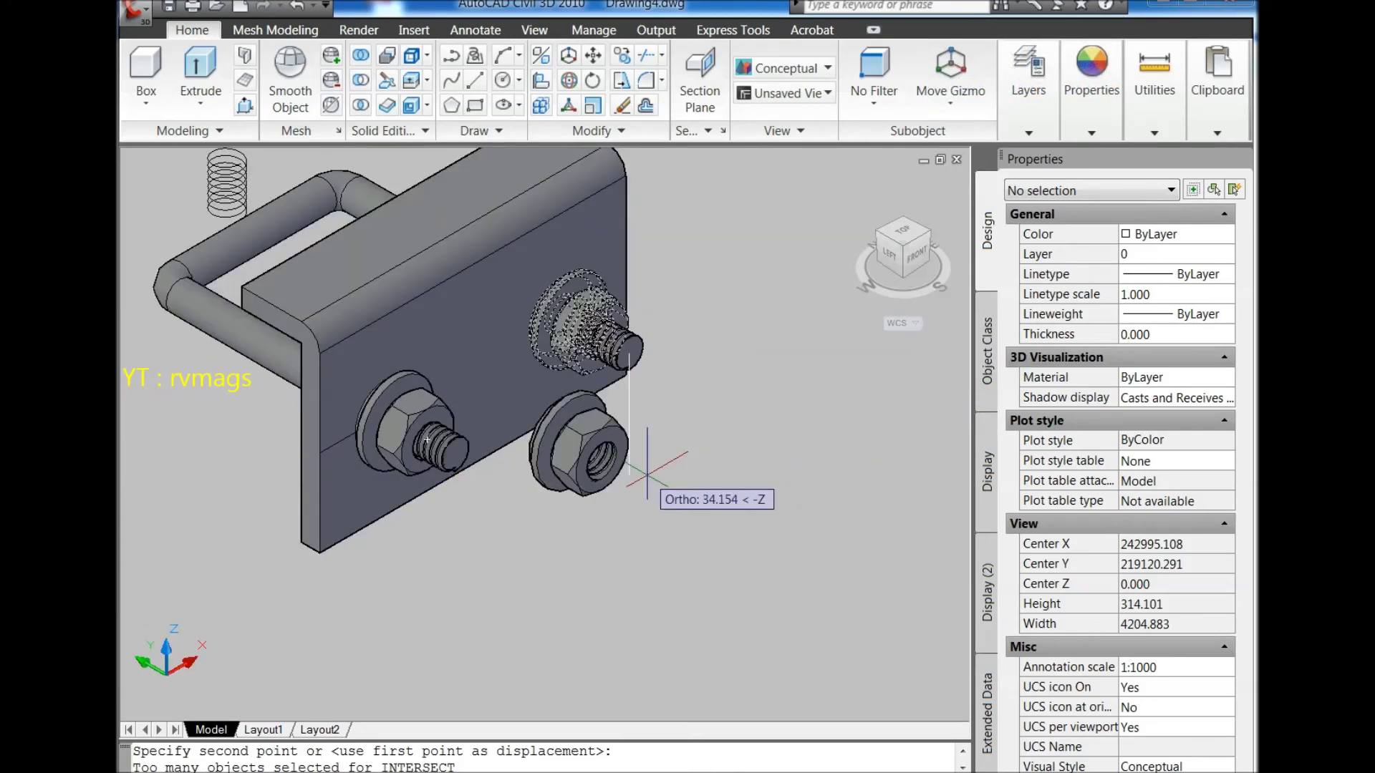
pyautogui.press('Escape')
pyautogui.scroll(-2, 694, 490)
pyautogui.scroll(-2, 545, 353)
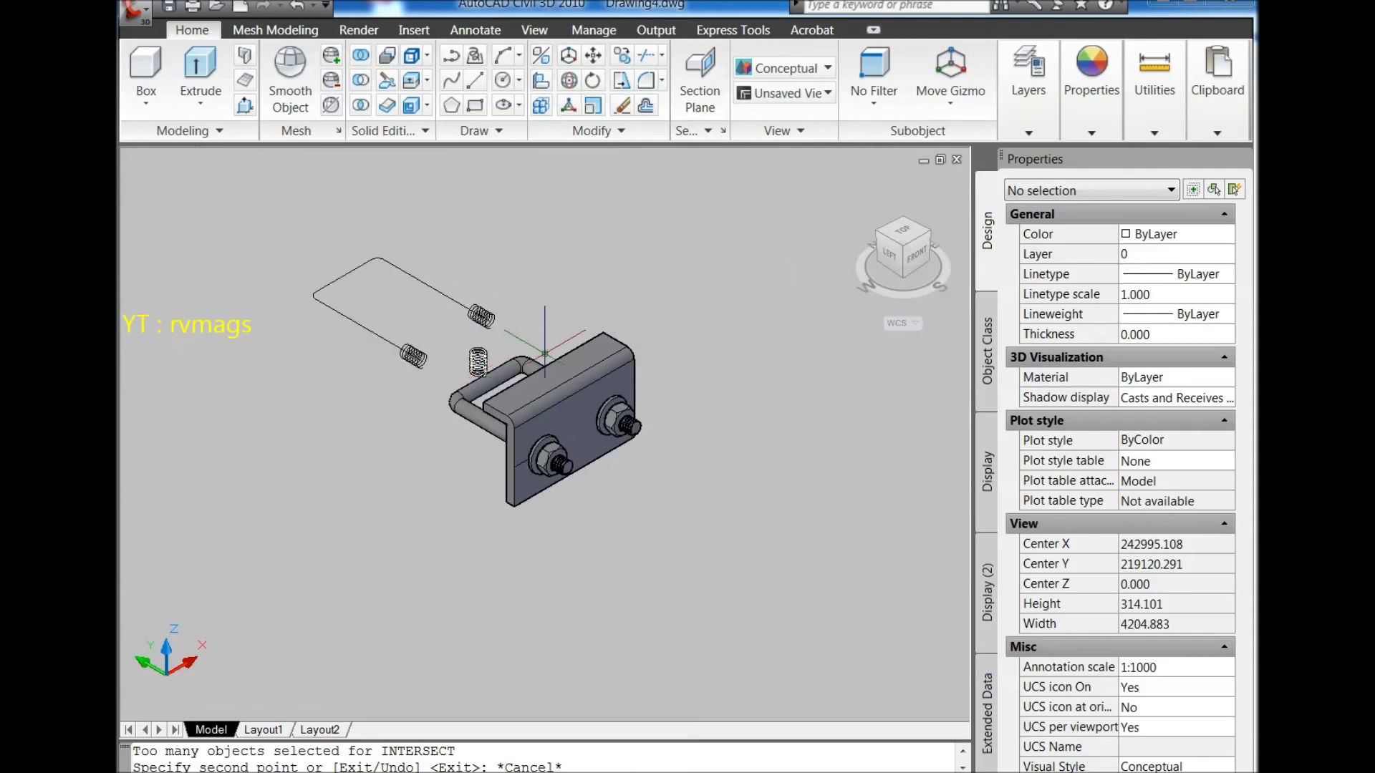
pyautogui.click(879, 237)
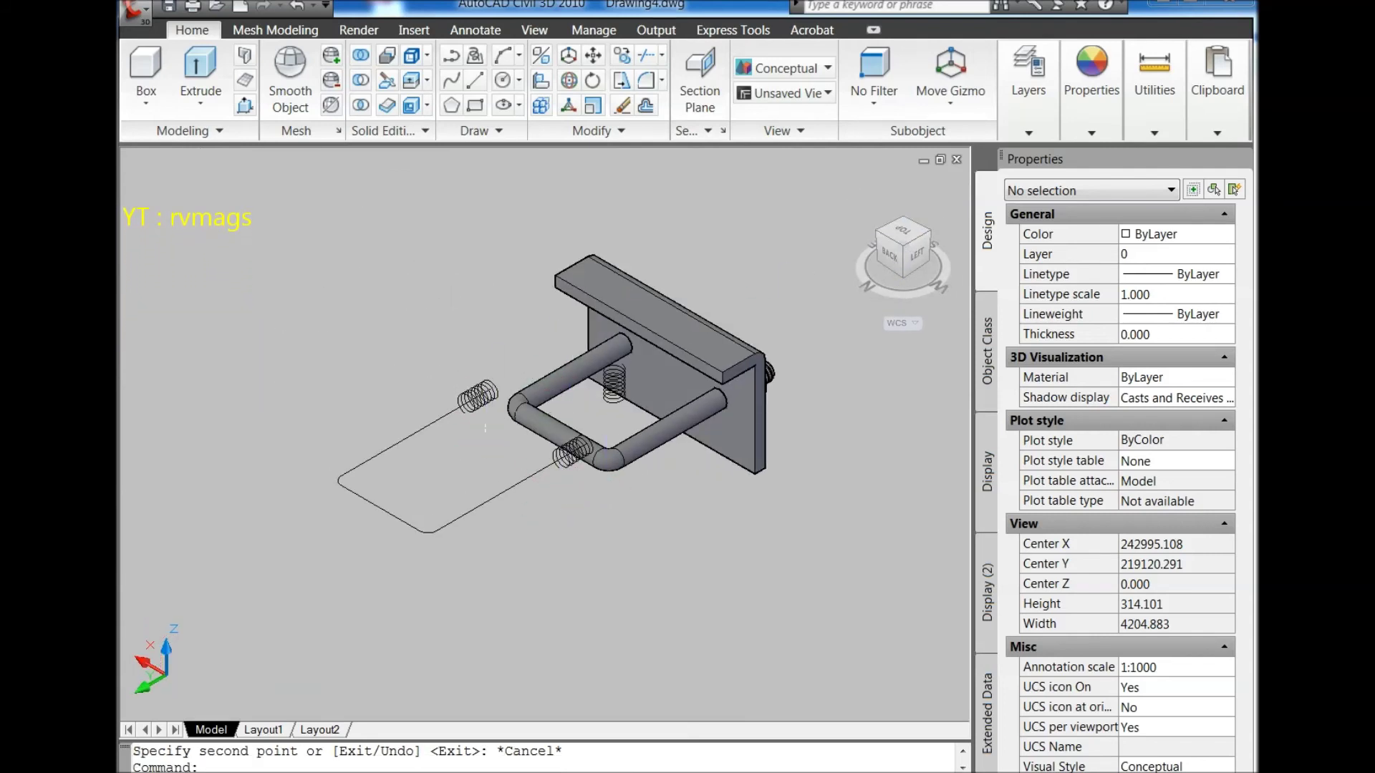
# Step: Delete the left bolt, the rectangle outline and the leftover left helix
pyautogui.moveTo(485, 428); pyautogui.dragTo(431, 376)
pyautogui.press('Delete')
pyautogui.scroll(3, 548, 486)
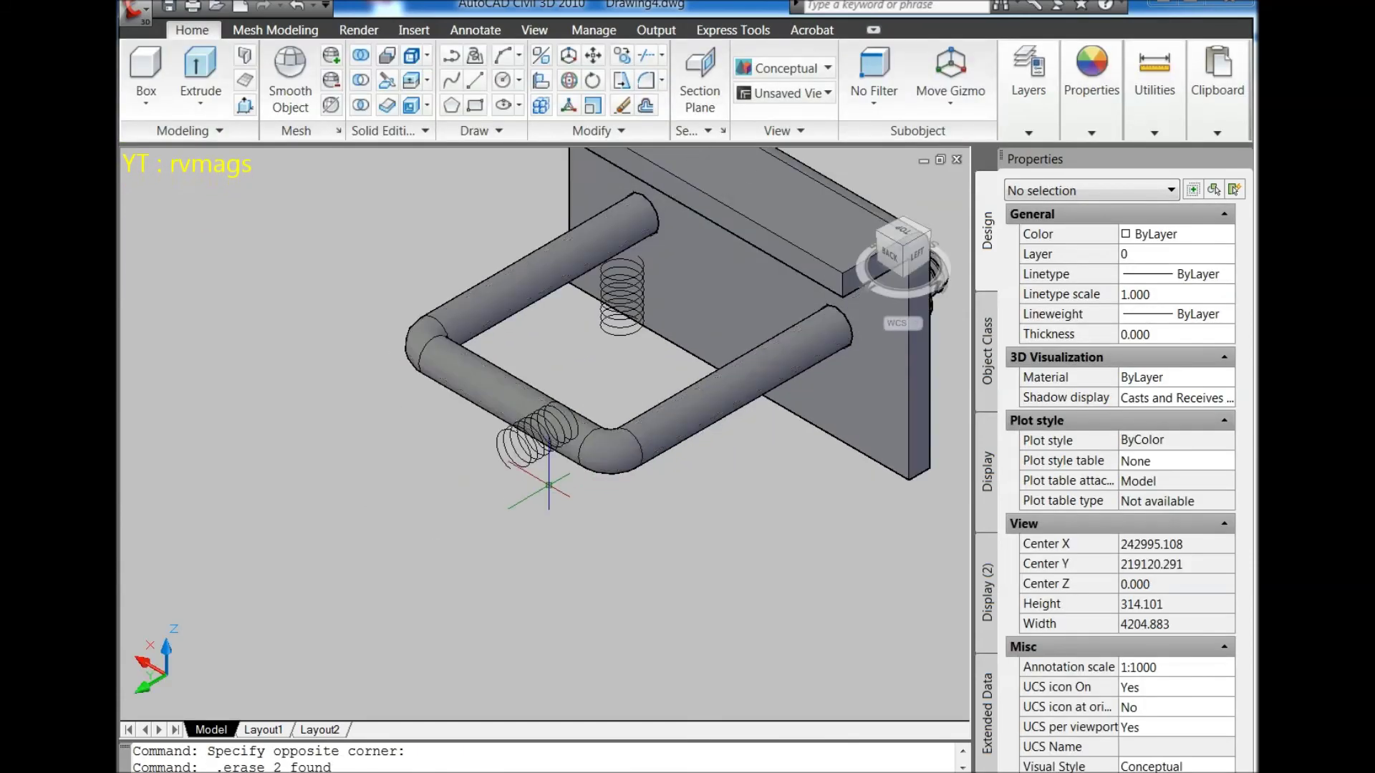
pyautogui.click(530, 436)
pyautogui.press('Delete')
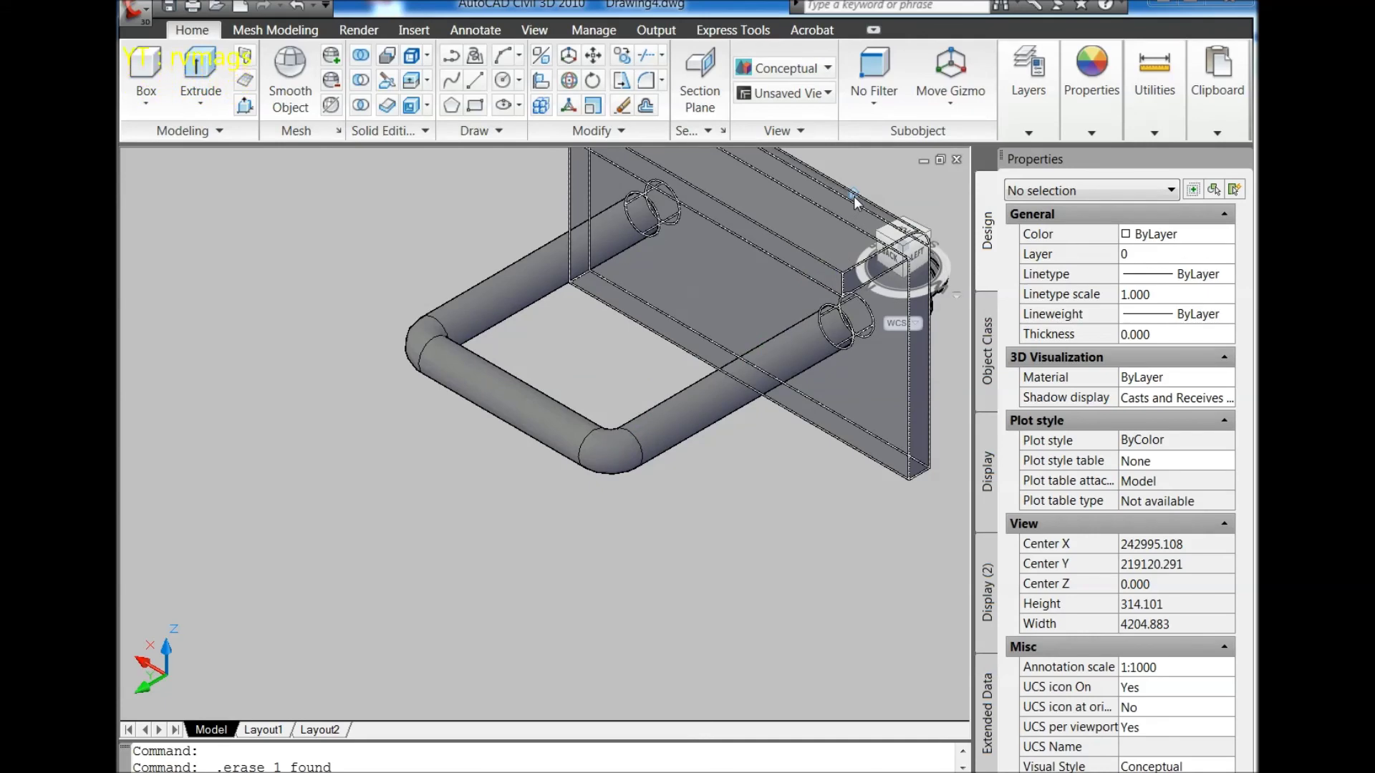
# Step: Switch the view to parallel projection, return to the home view, and select the bracket
pyautogui.keyDown('shift'); pyautogui.moveTo(853, 199); pyautogui.dragTo(787, 290, button='middle'); pyautogui.keyUp('shift')
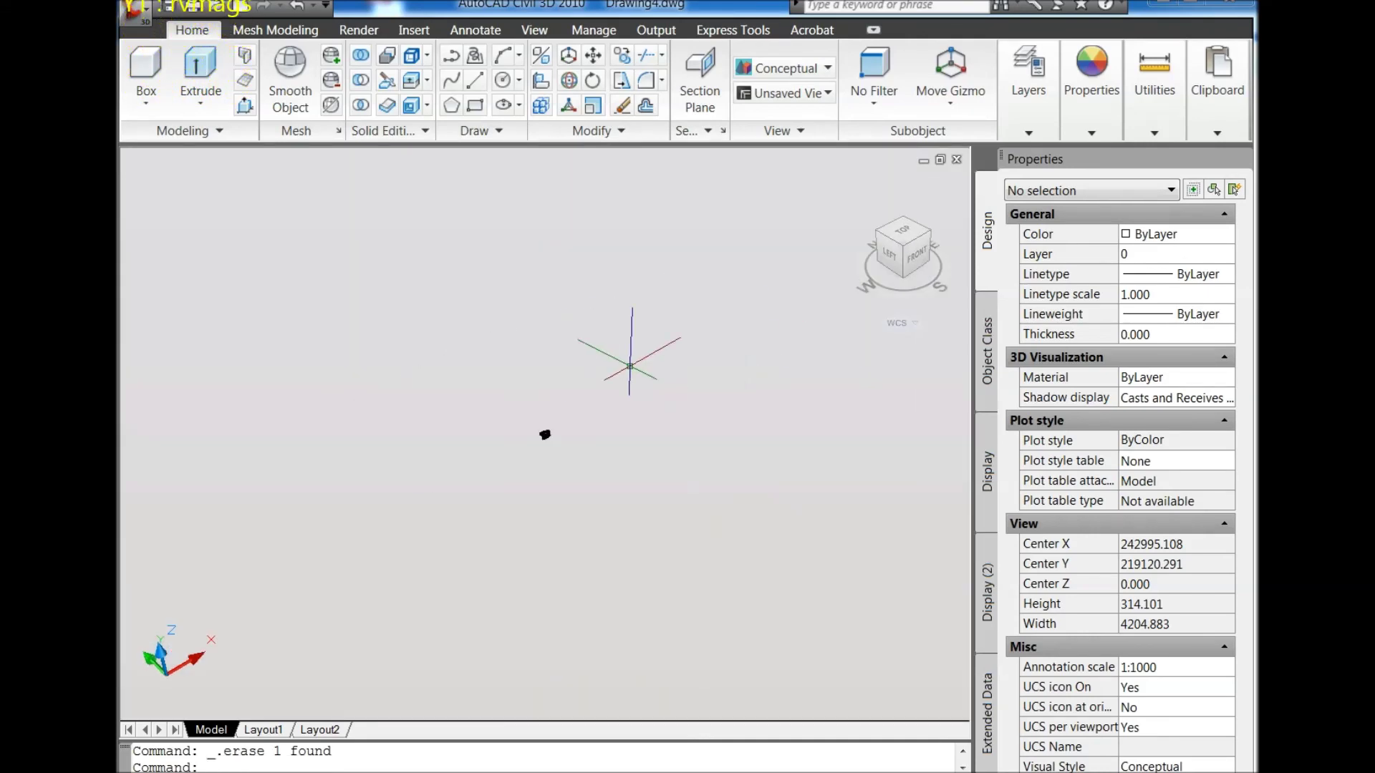
pyautogui.rightClick(928, 264)
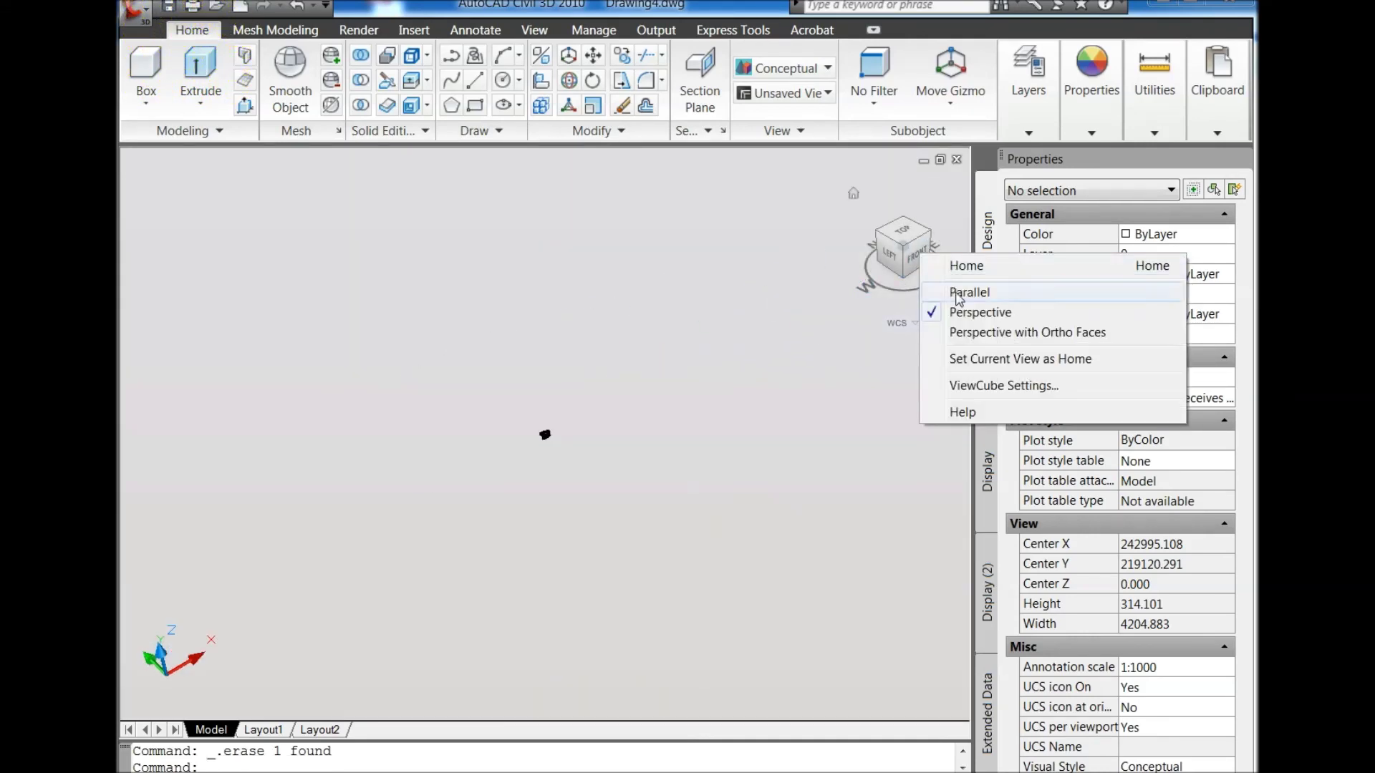
pyautogui.click(946, 289)
pyautogui.click(853, 193)
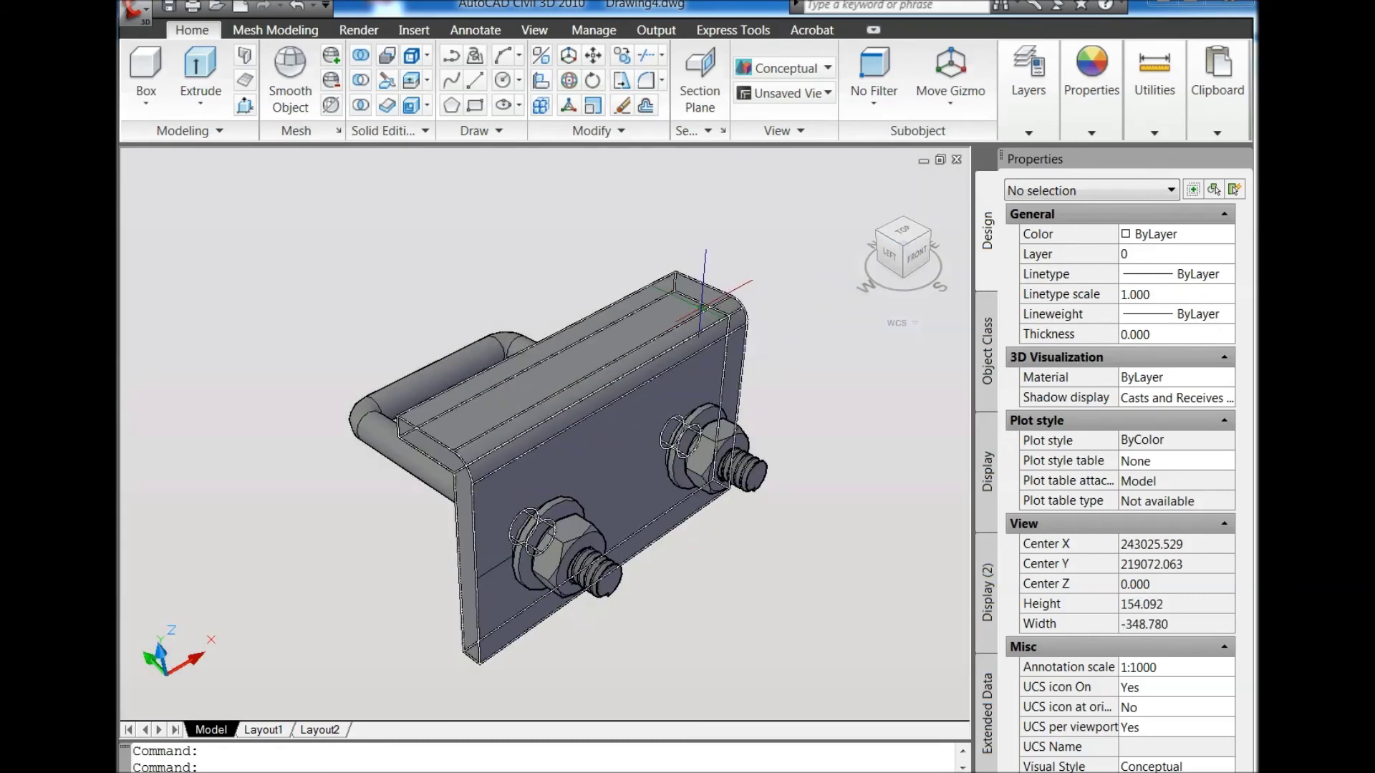
pyautogui.click(684, 305)
# Step: Colour the selected bracket cyan from the ribbon colour list
pyautogui.click(1089, 133)
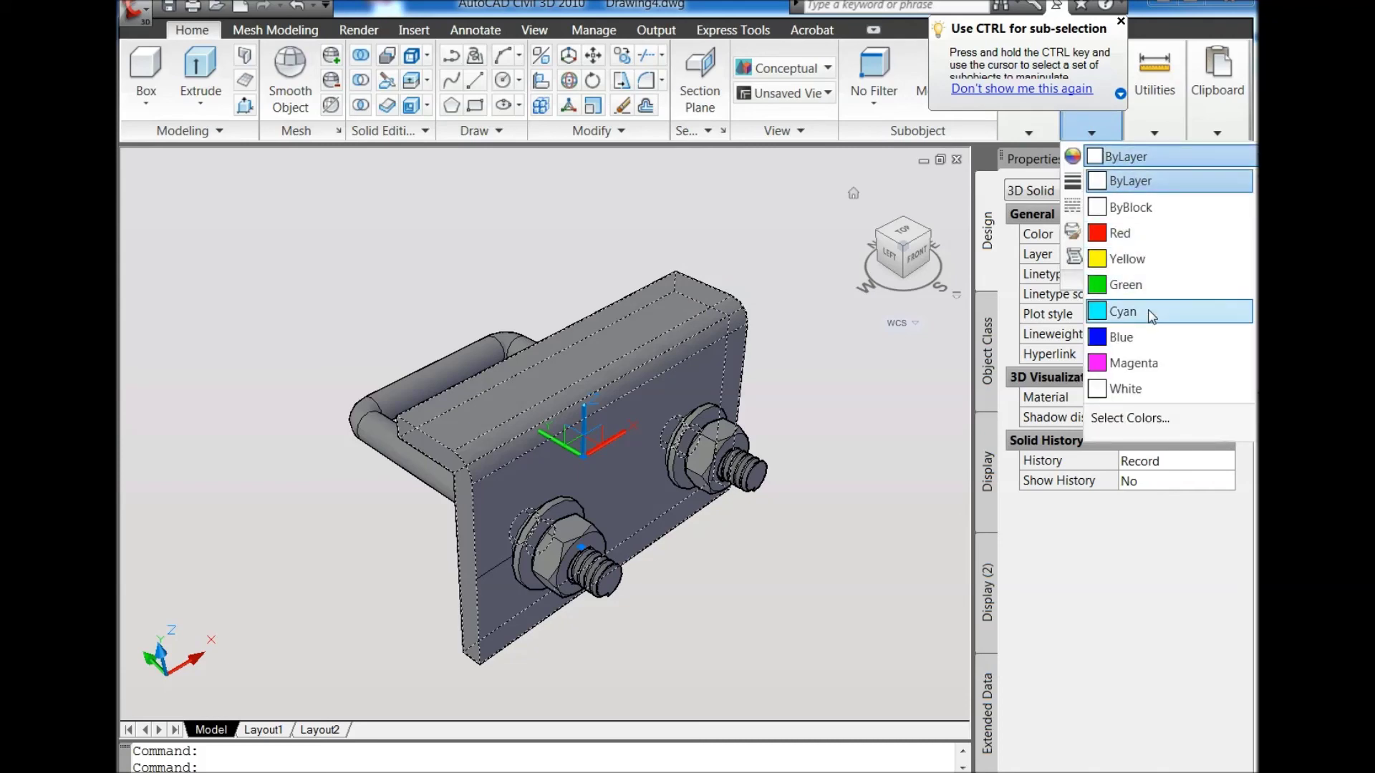
pyautogui.click(1151, 313)
pyautogui.press('Escape')
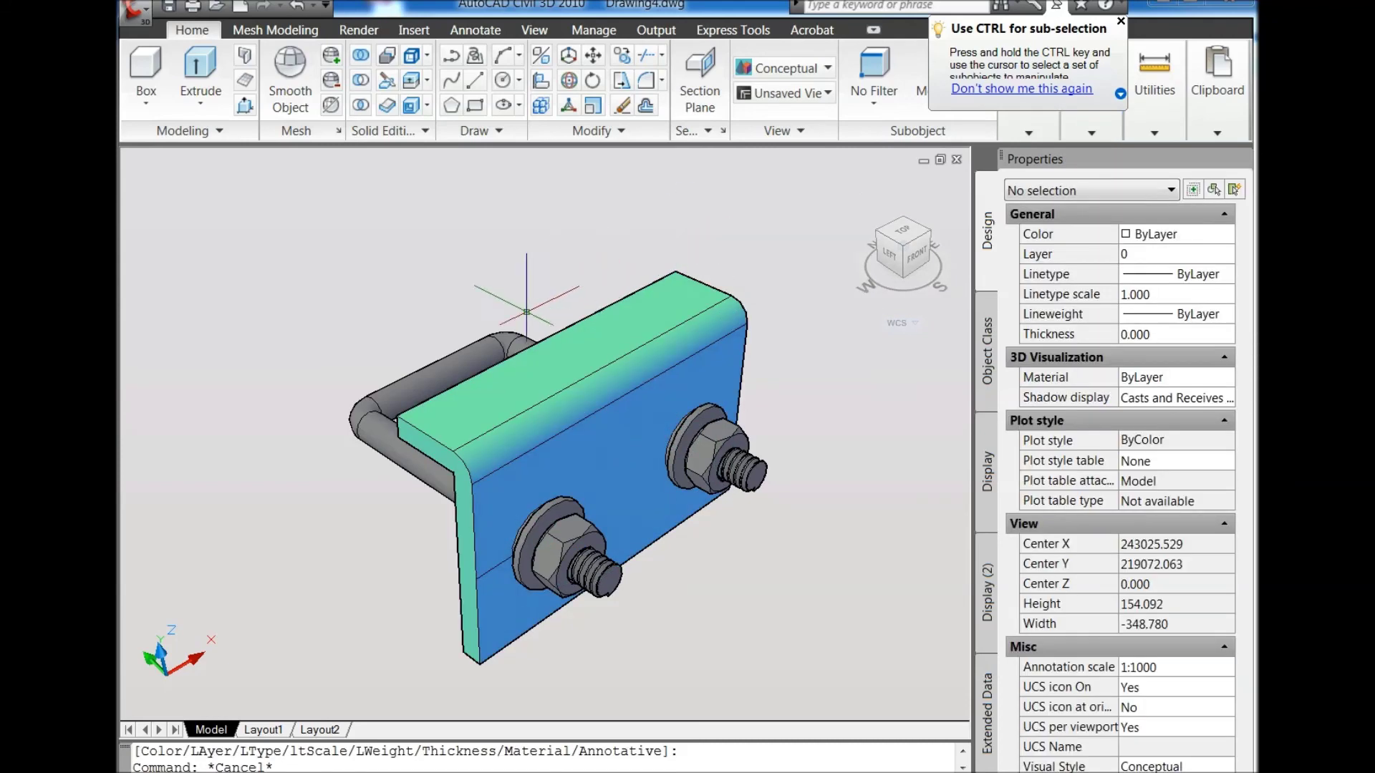
# Step: Select the U-bolt and colour it magenta
pyautogui.click(537, 397)
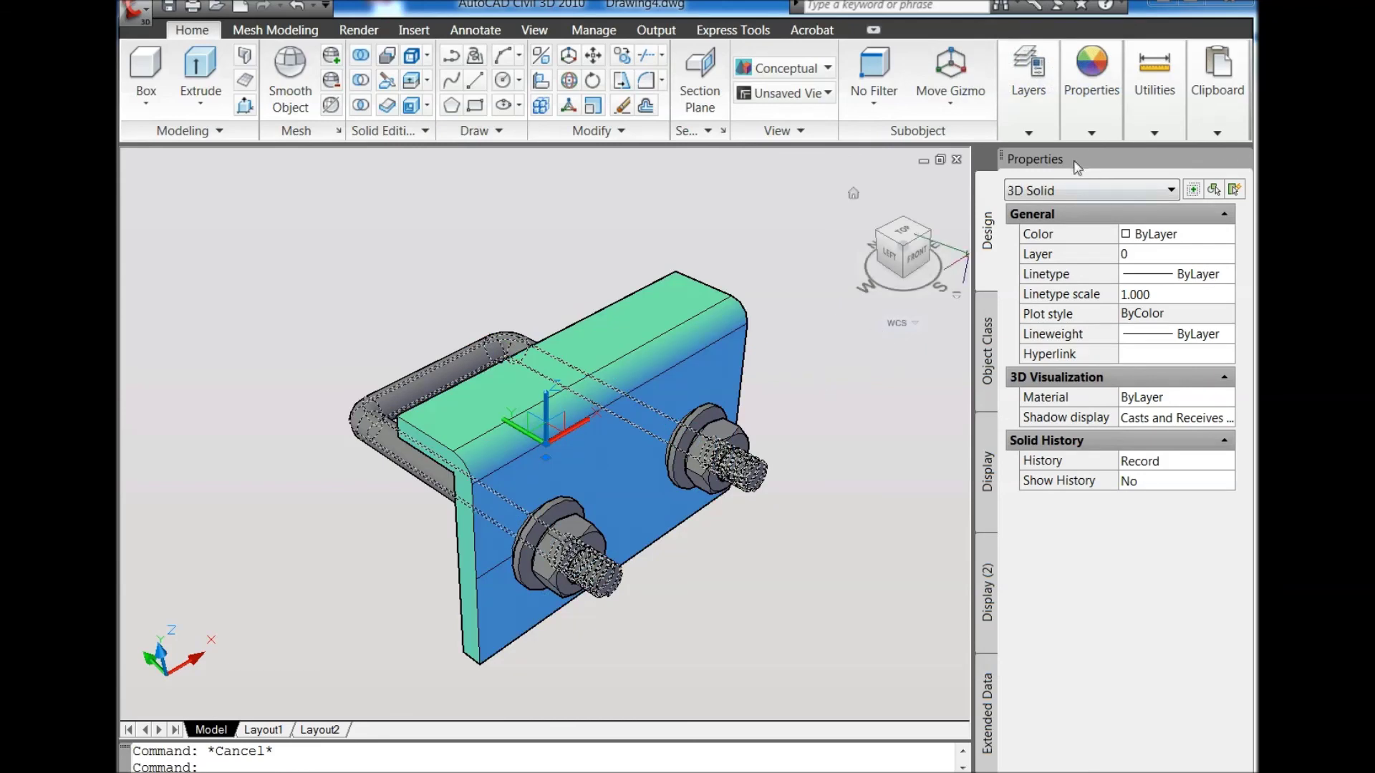
pyautogui.click(1092, 134)
pyautogui.click(1167, 156)
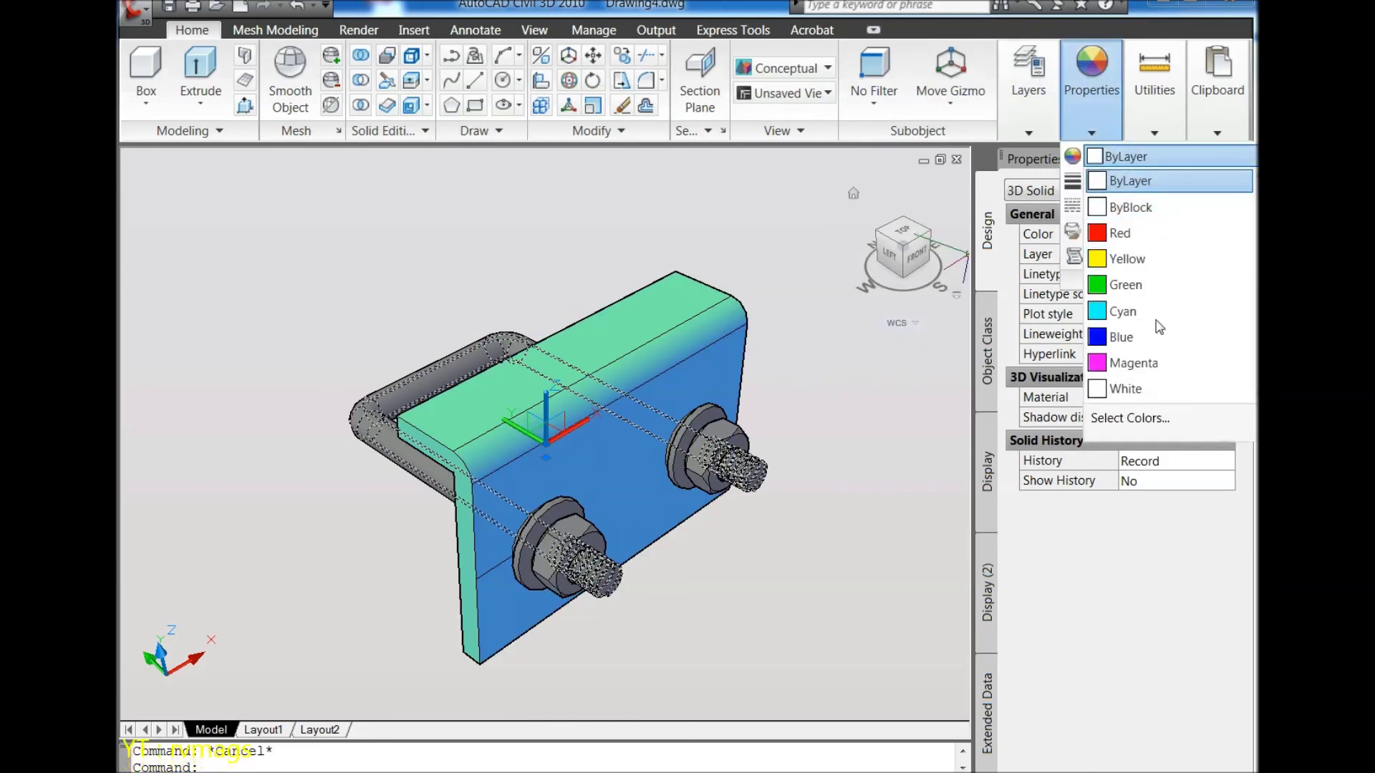
pyautogui.click(1138, 363)
pyautogui.press('Escape')
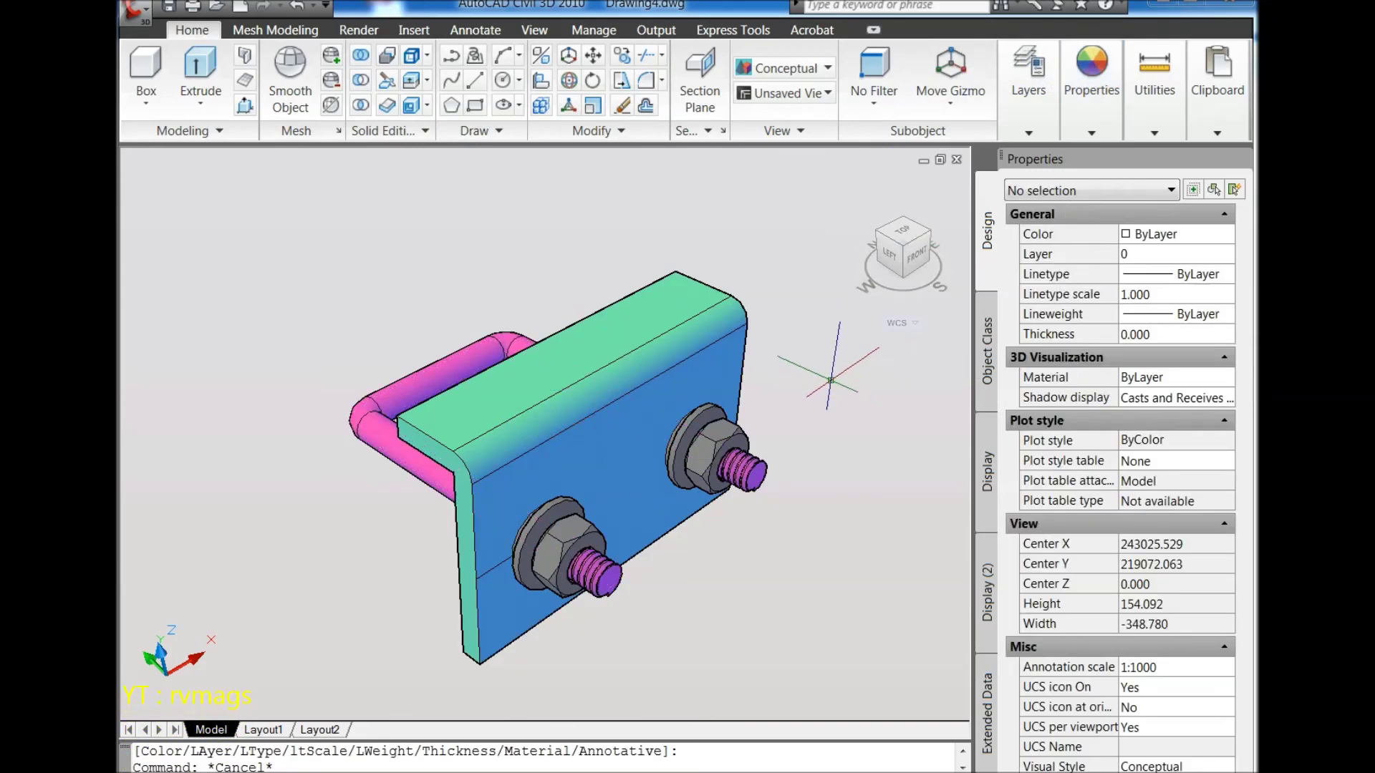
# Step: Run Match Properties with the U-bolt as source, ending it without targets
pyautogui.click(1216, 136)
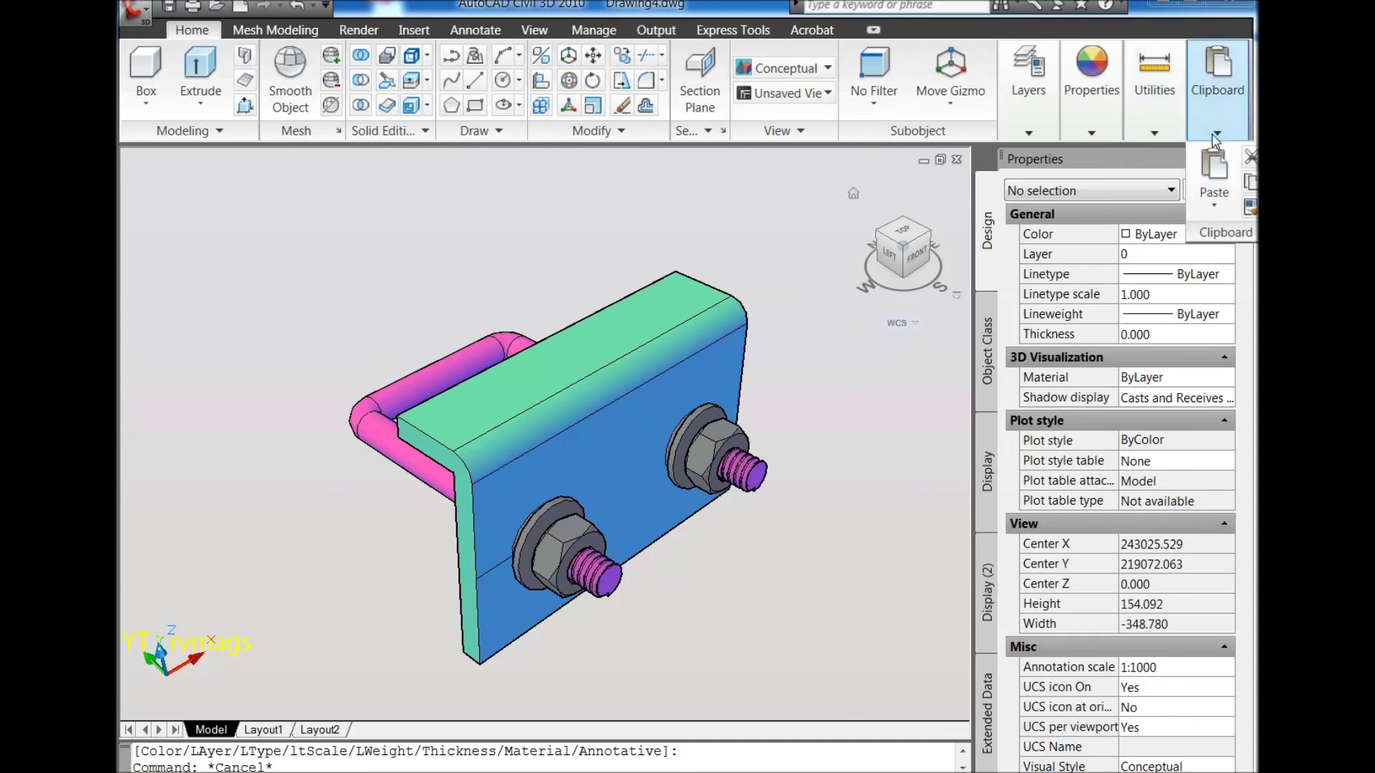
pyautogui.click(1250, 208)
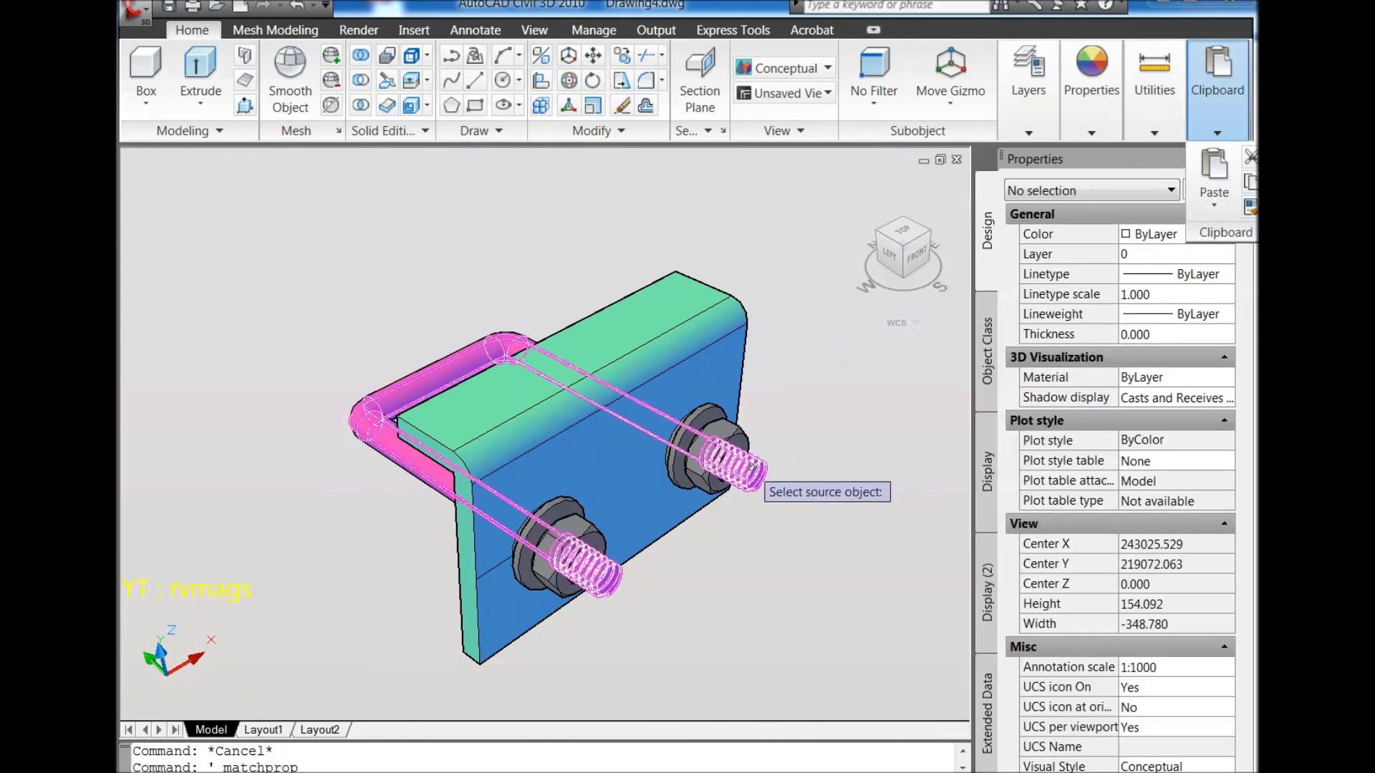
pyautogui.click(737, 465)
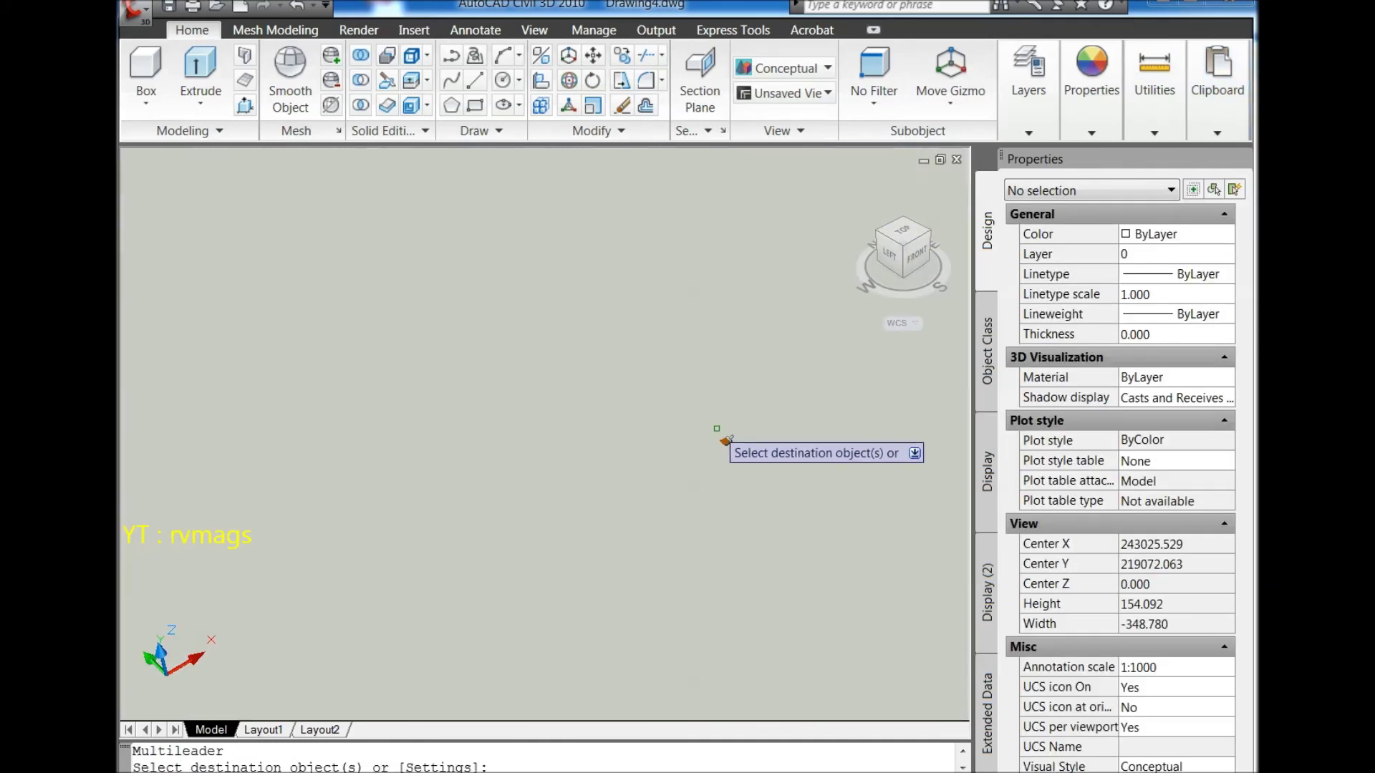
pyautogui.rightClick(762, 410)
pyautogui.click(800, 418)
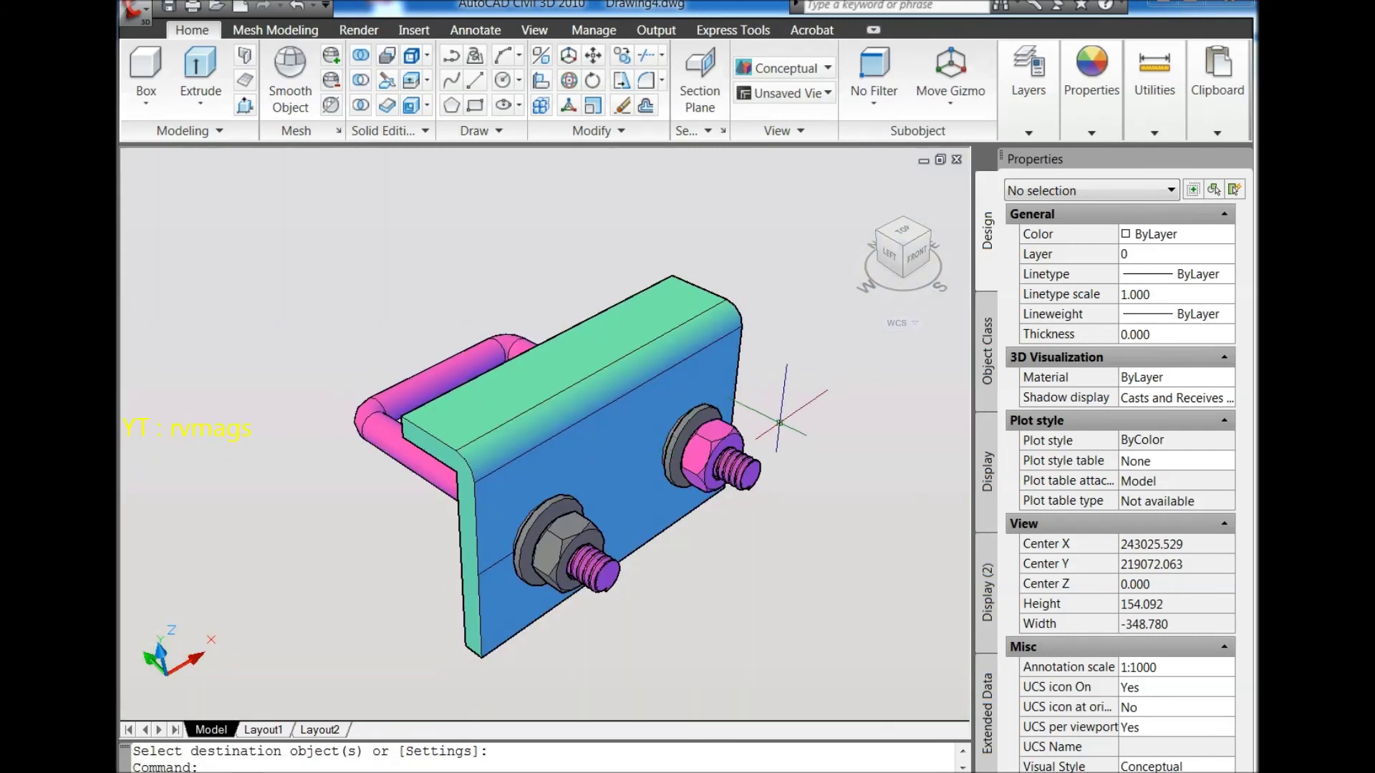
# Step: Set the view to parallel projection and restart Match Properties from the magenta U-bolt
pyautogui.rightClick(917, 261)
pyautogui.click(953, 294)
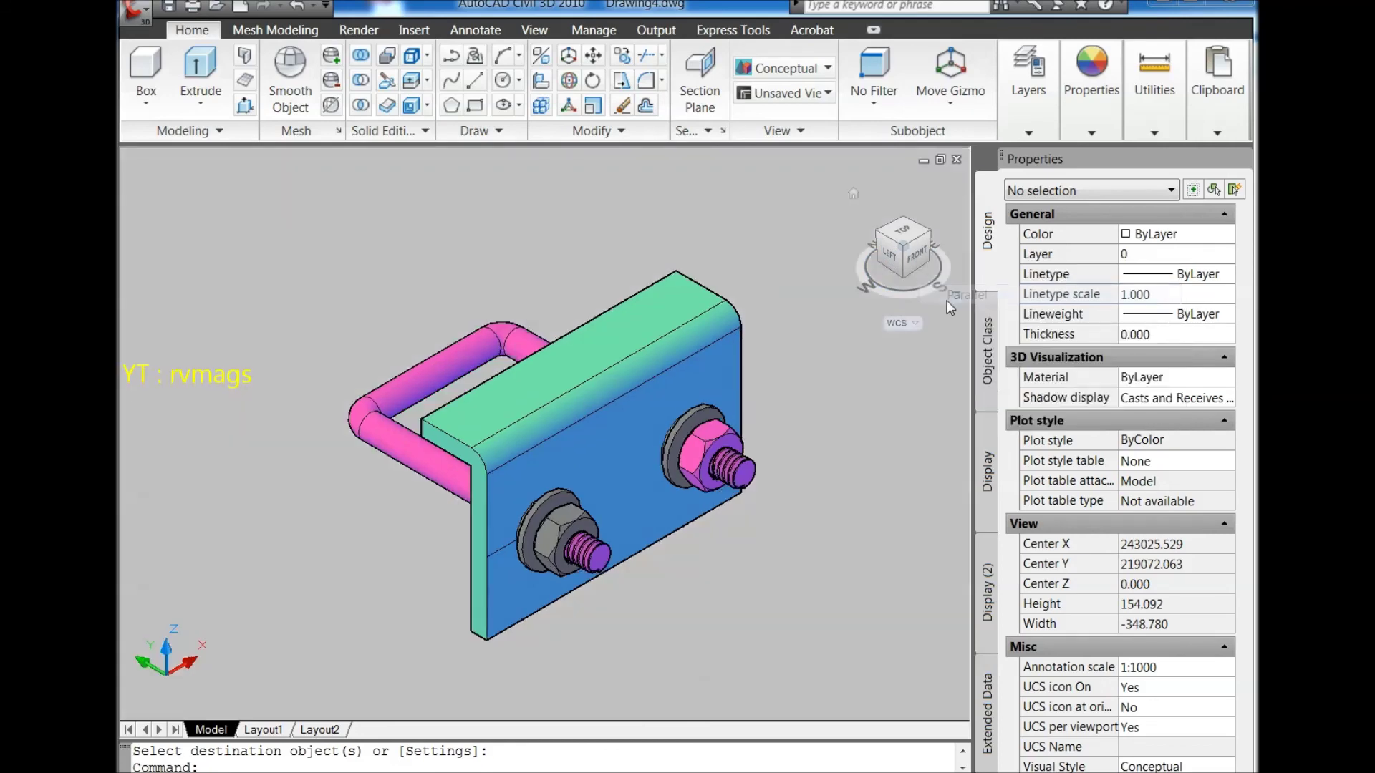
pyautogui.click(1213, 142)
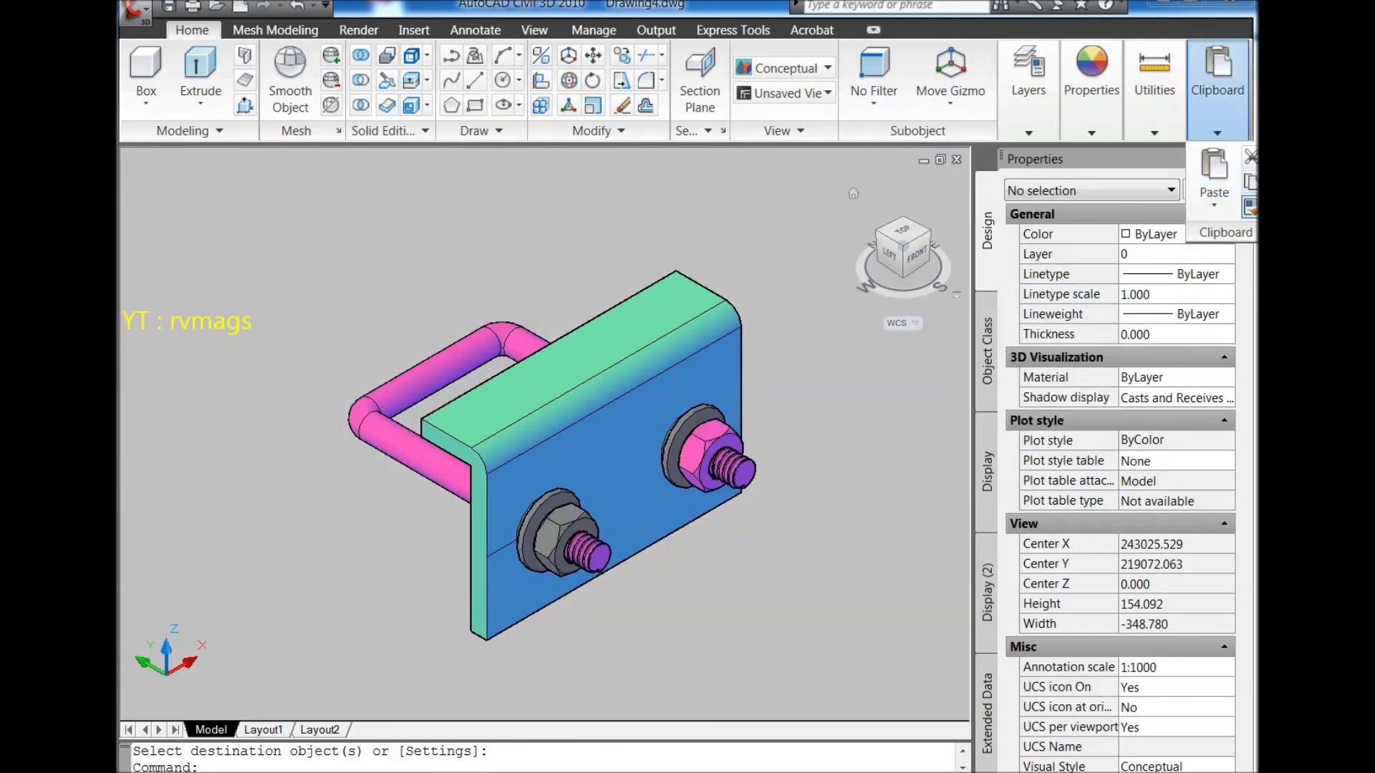
pyautogui.click(1217, 229)
pyautogui.click(716, 459)
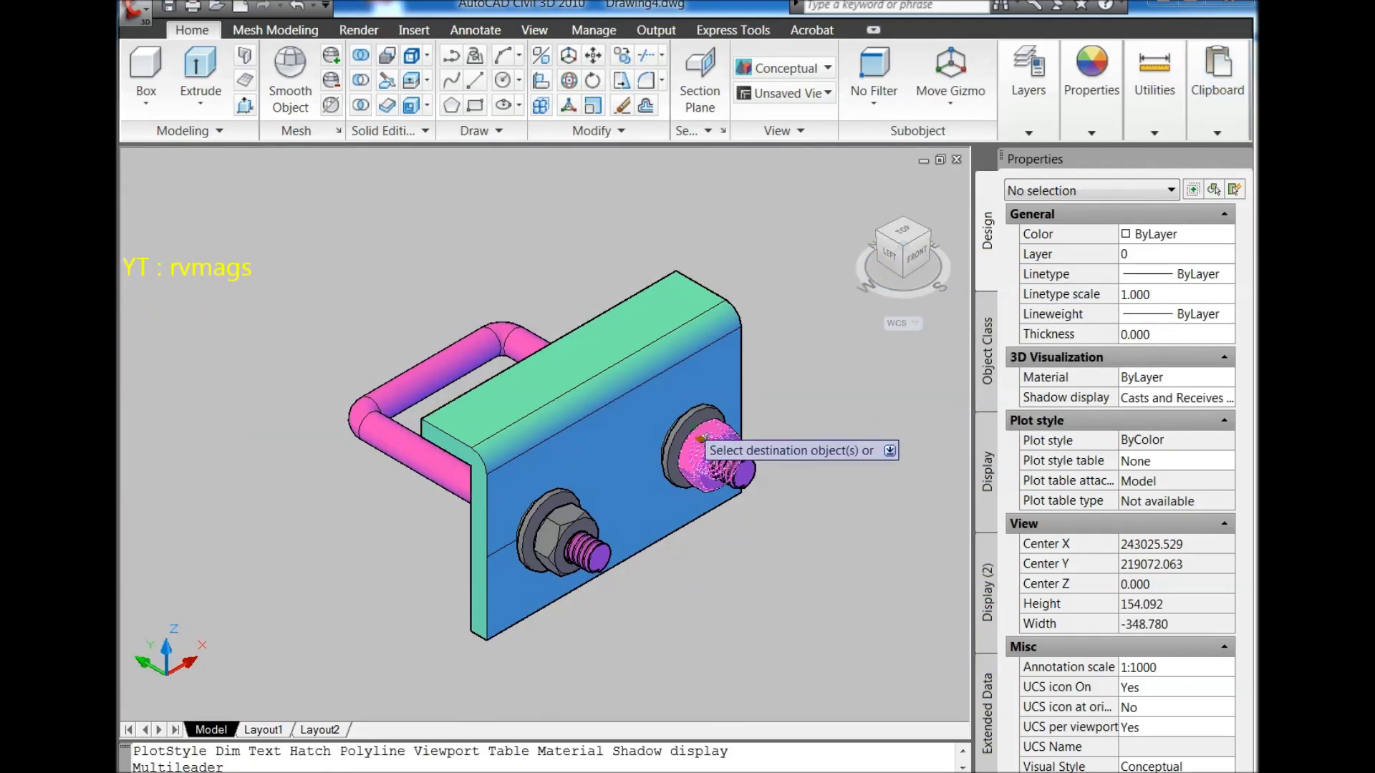
pyautogui.scroll(3, 653, 438)
# Step: Apply the U-bolt's magenta to the lower nut and the washer, then zoom out
pyautogui.click(527, 622)
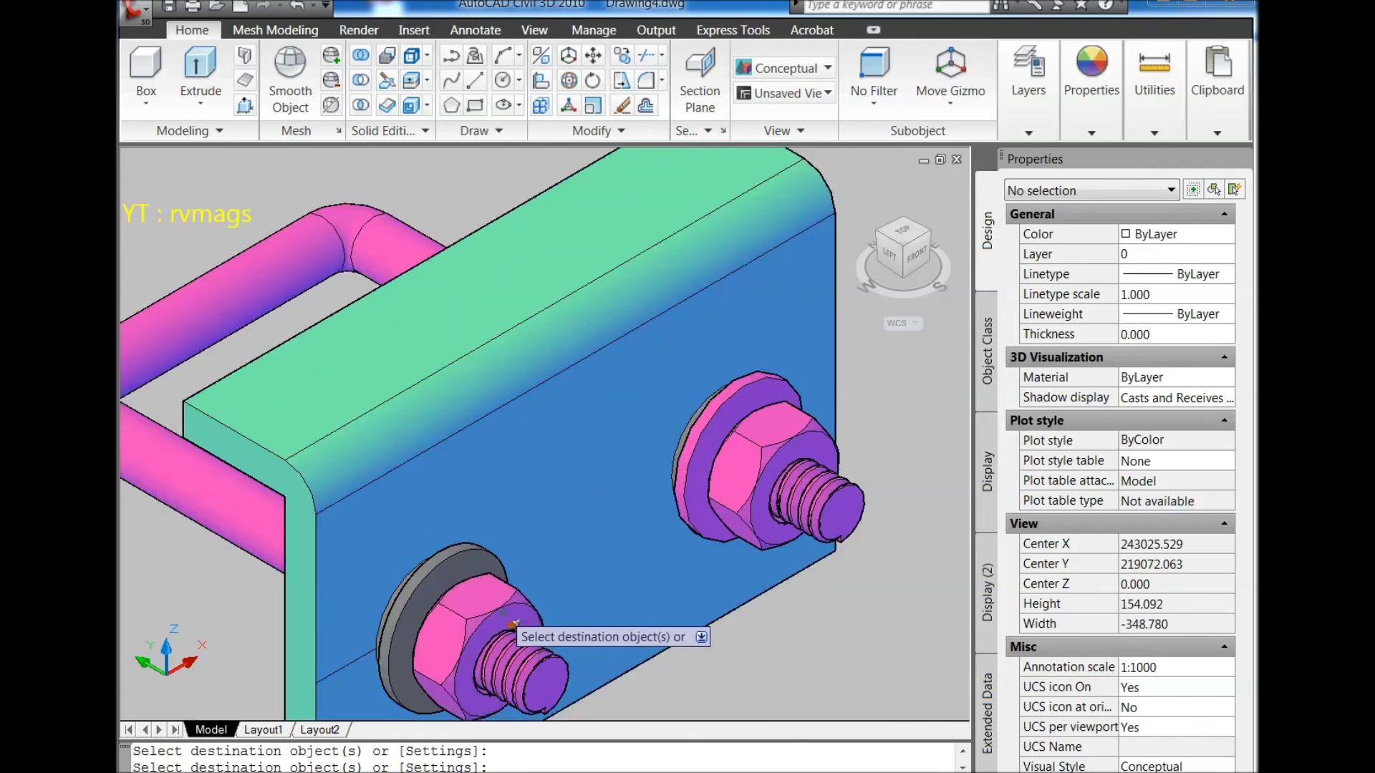
pyautogui.scroll(2, 454, 593)
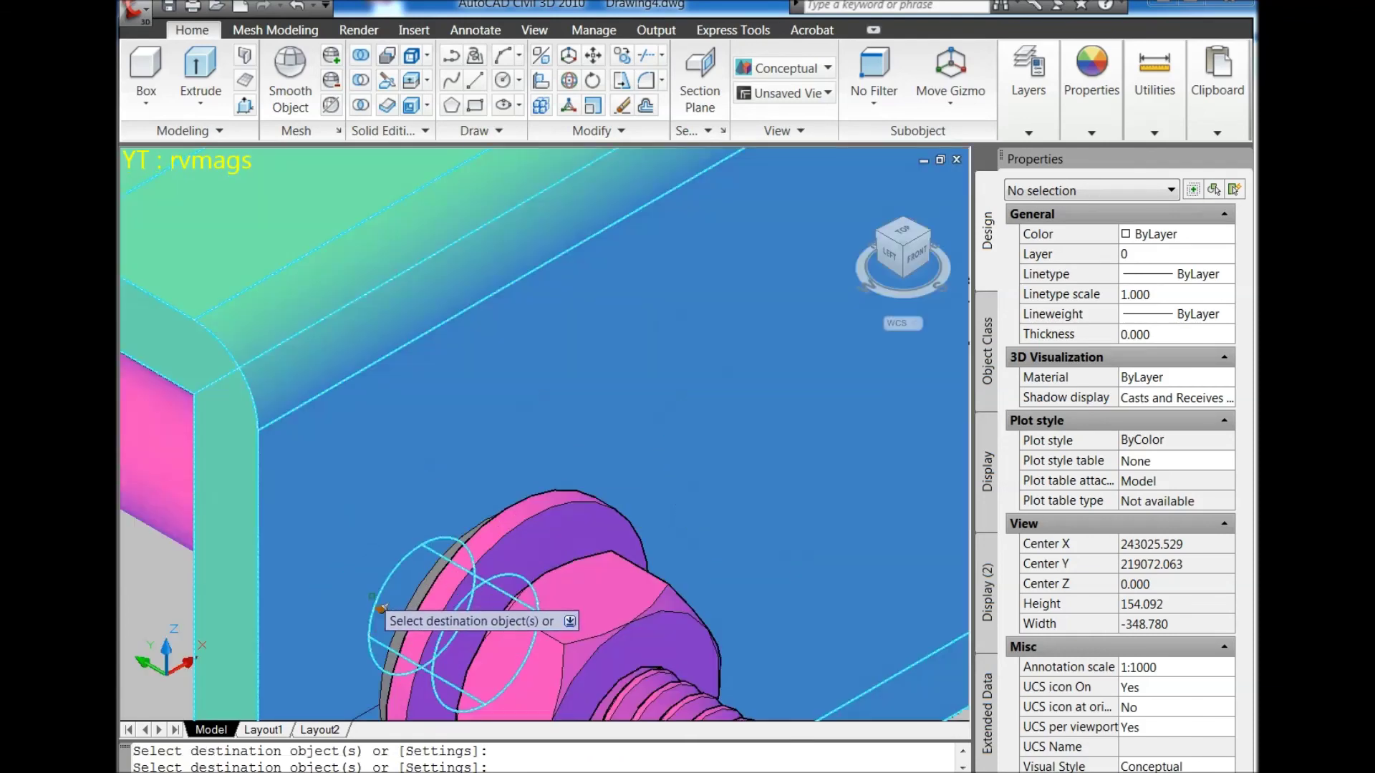
pyautogui.scroll(2, 457, 596)
pyautogui.scroll(2, 460, 599)
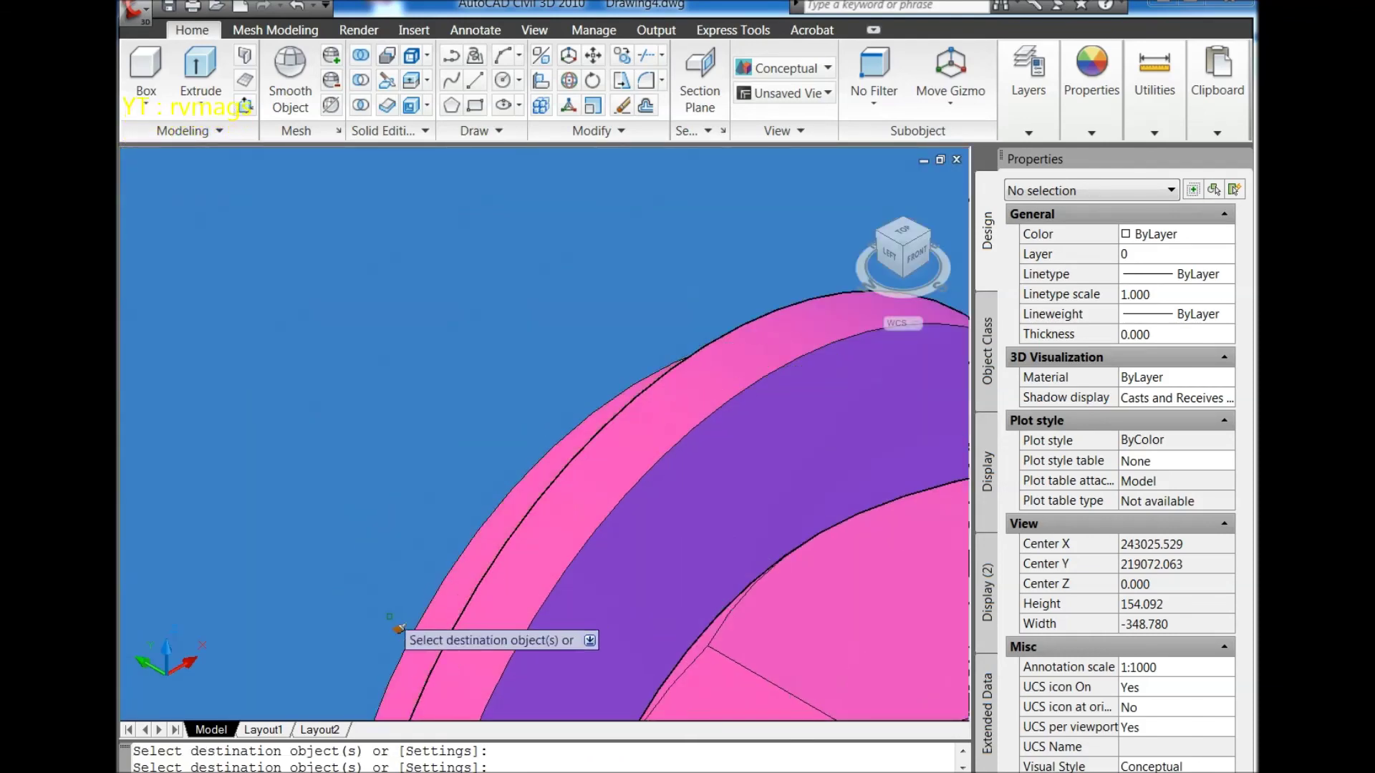
pyautogui.scroll(-3, 401, 627)
pyautogui.scroll(3, 813, 422)
pyautogui.scroll(2, 841, 396)
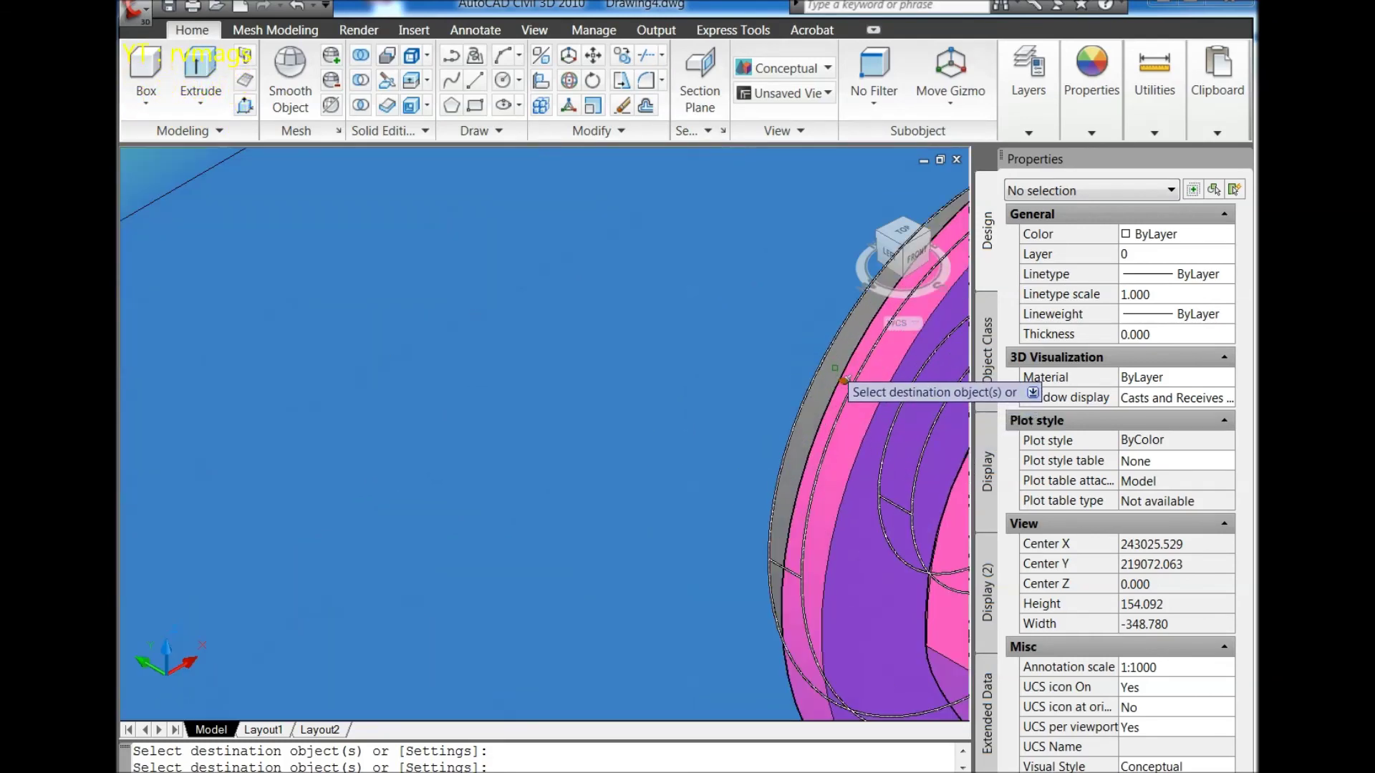
pyautogui.click(838, 367)
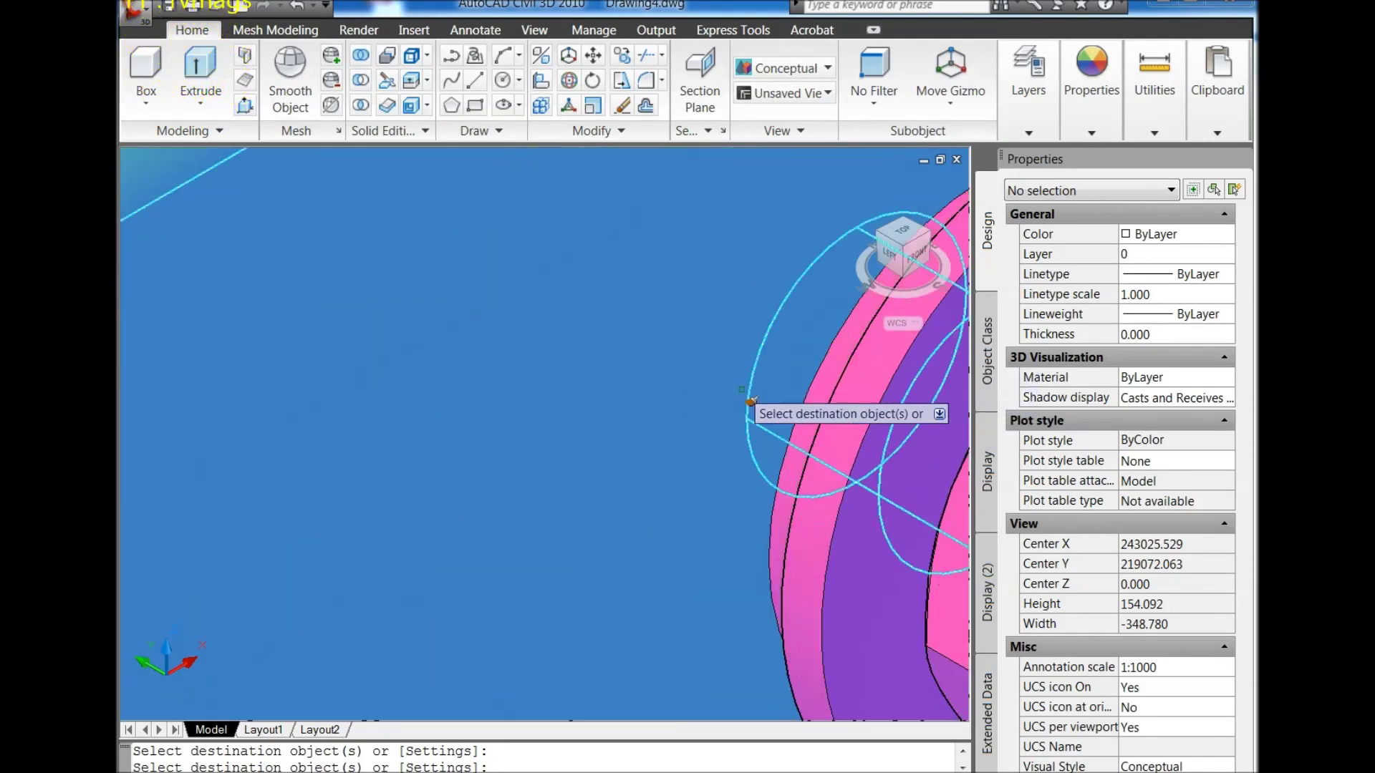
pyautogui.click(903, 247)
pyautogui.press('Escape')
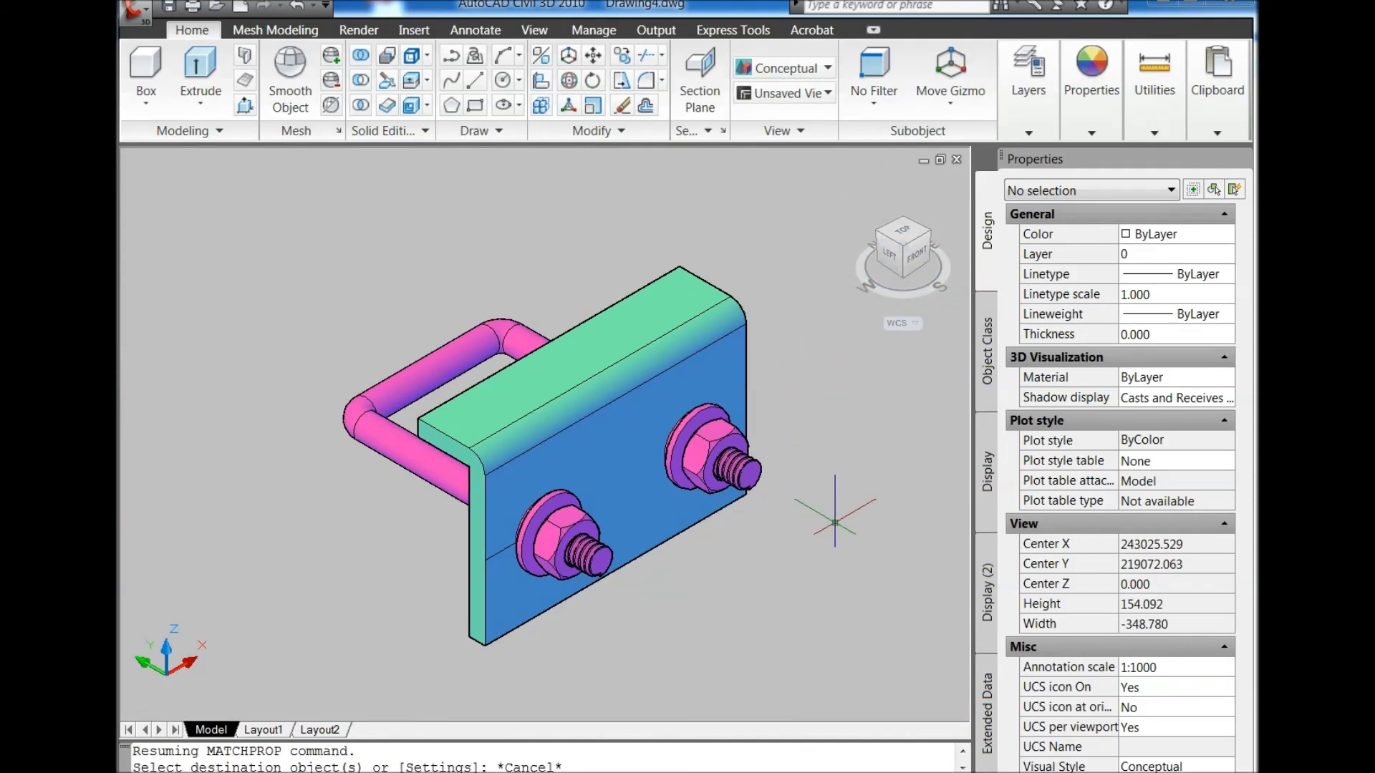
# Step: Orbit the assembly back to an isometric view and set parallel projection
pyautogui.click(772, 553)
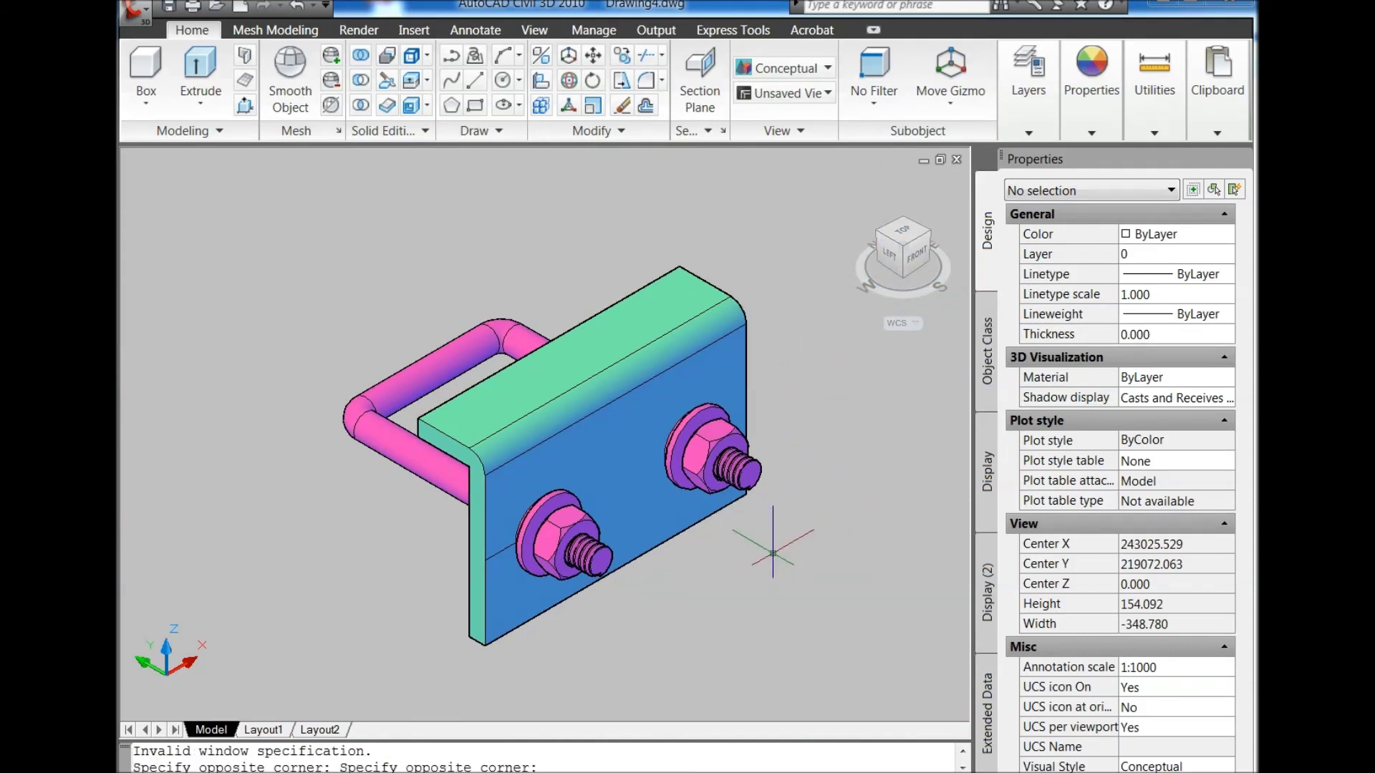
pyautogui.keyDown('shift'); pyautogui.moveTo(792, 565); pyautogui.dragTo(854, 554, button='middle'); pyautogui.keyUp('shift')
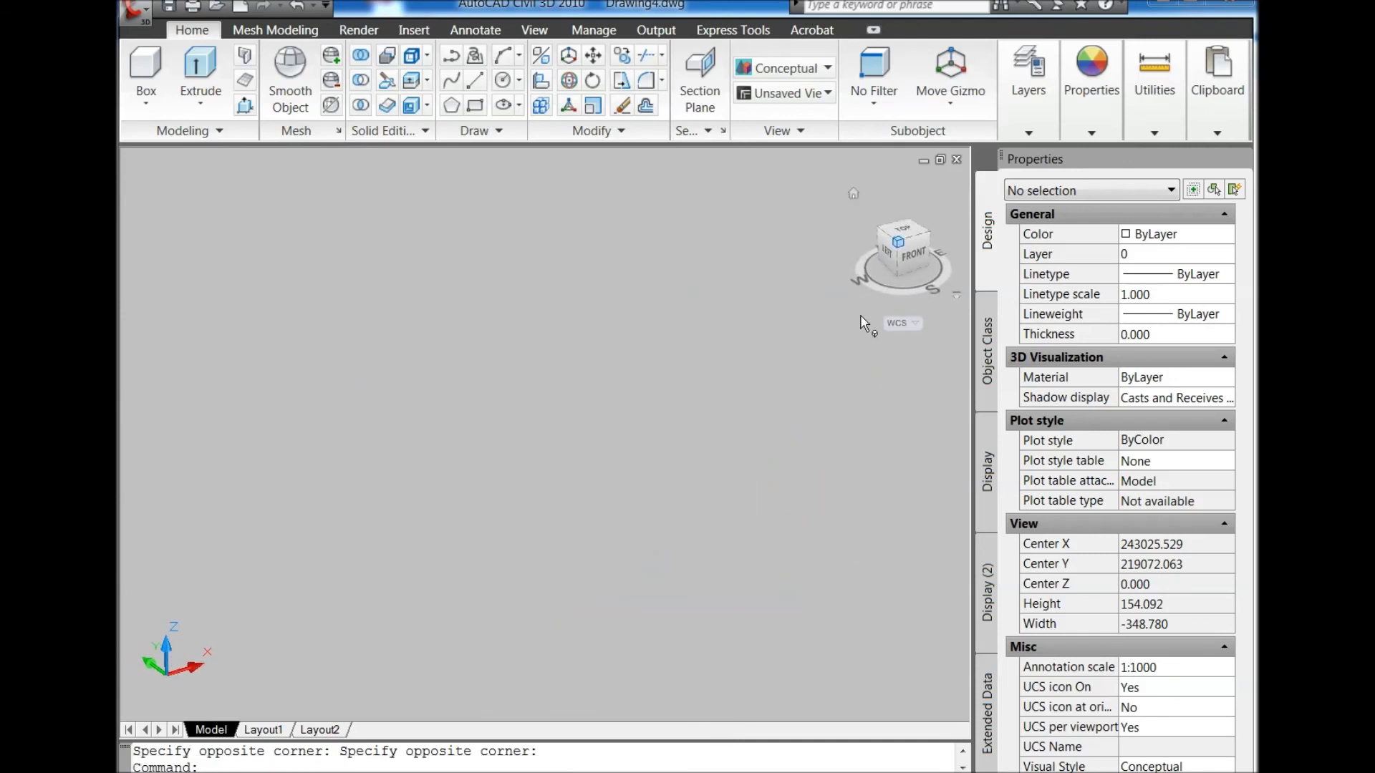
pyautogui.keyDown('shift'); pyautogui.moveTo(864, 324); pyautogui.dragTo(869, 313, button='middle'); pyautogui.keyUp('shift')
pyautogui.rightClick(910, 251)
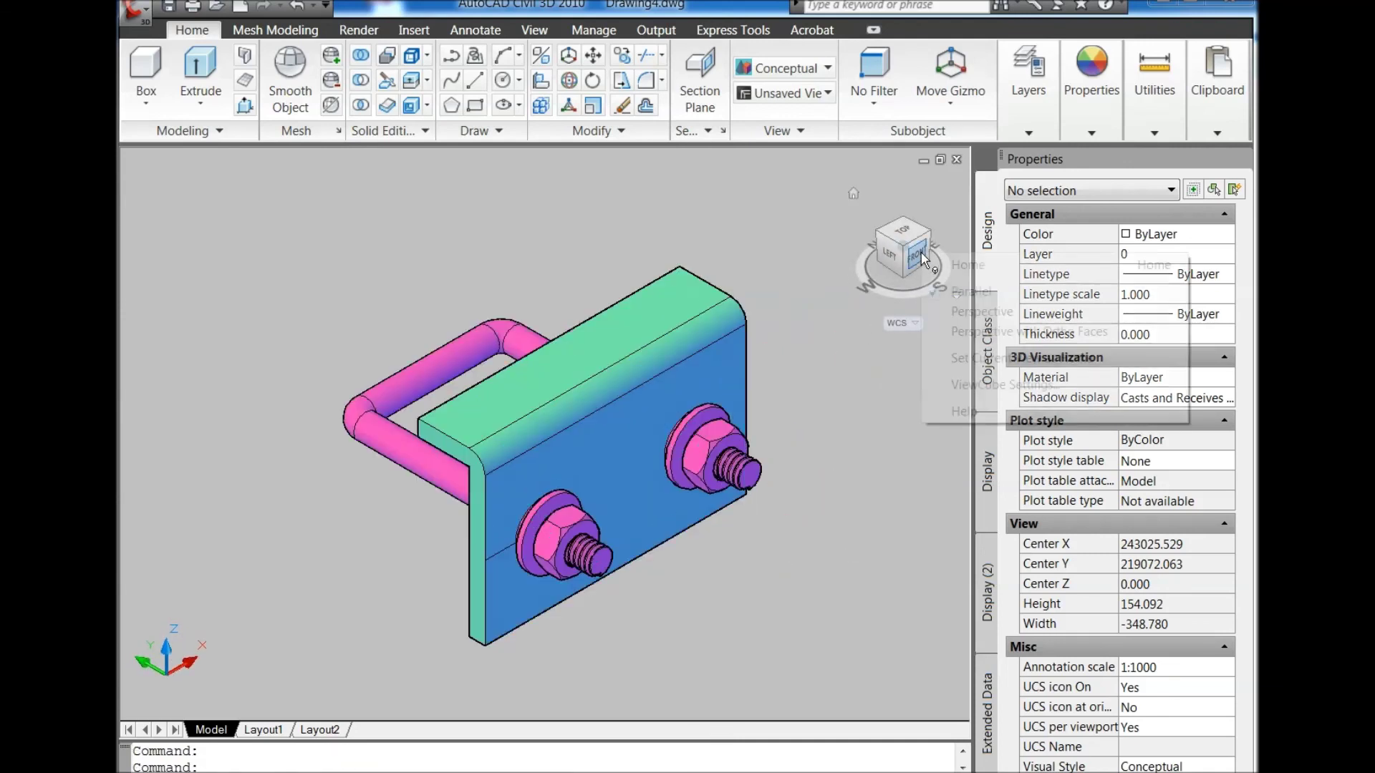
pyautogui.click(959, 288)
pyautogui.click(680, 391)
pyautogui.scroll(-2, 680, 392)
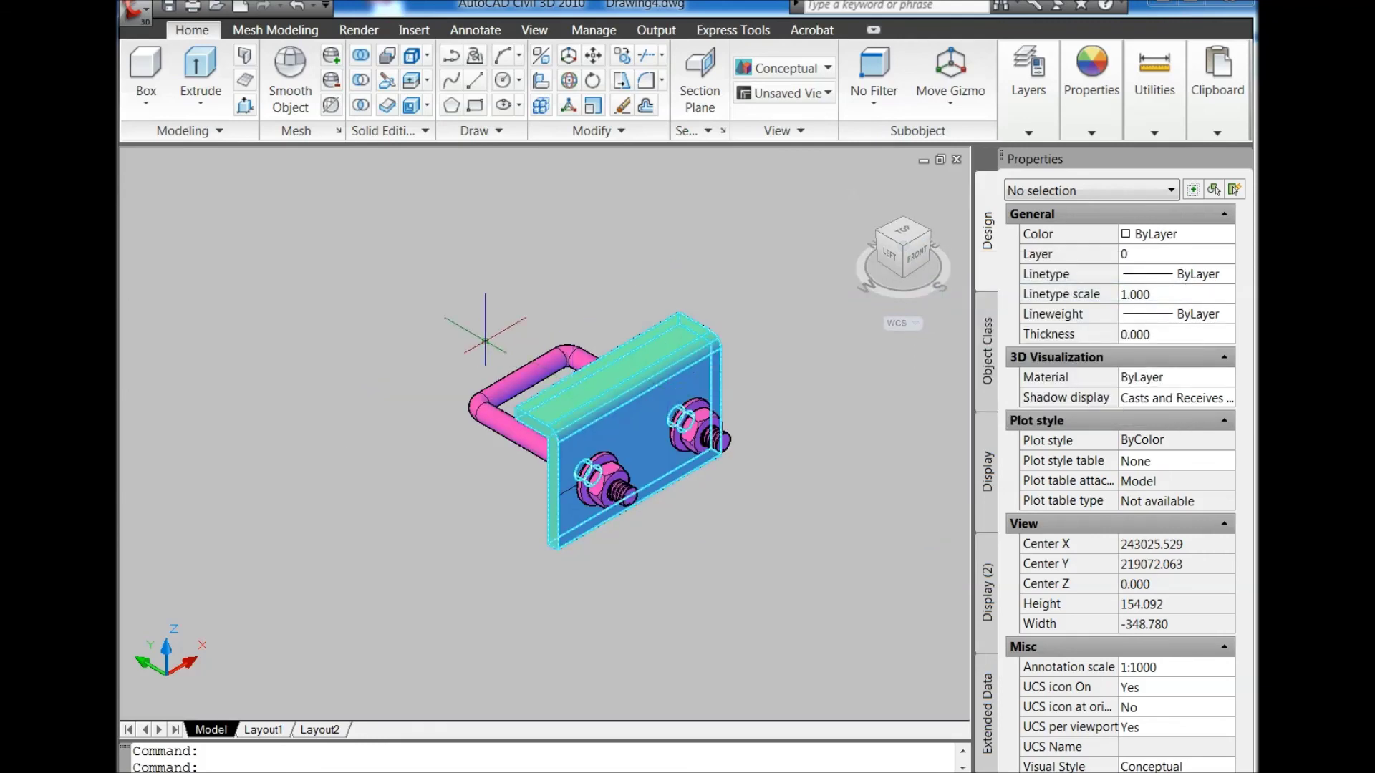
pyautogui.press('Escape')
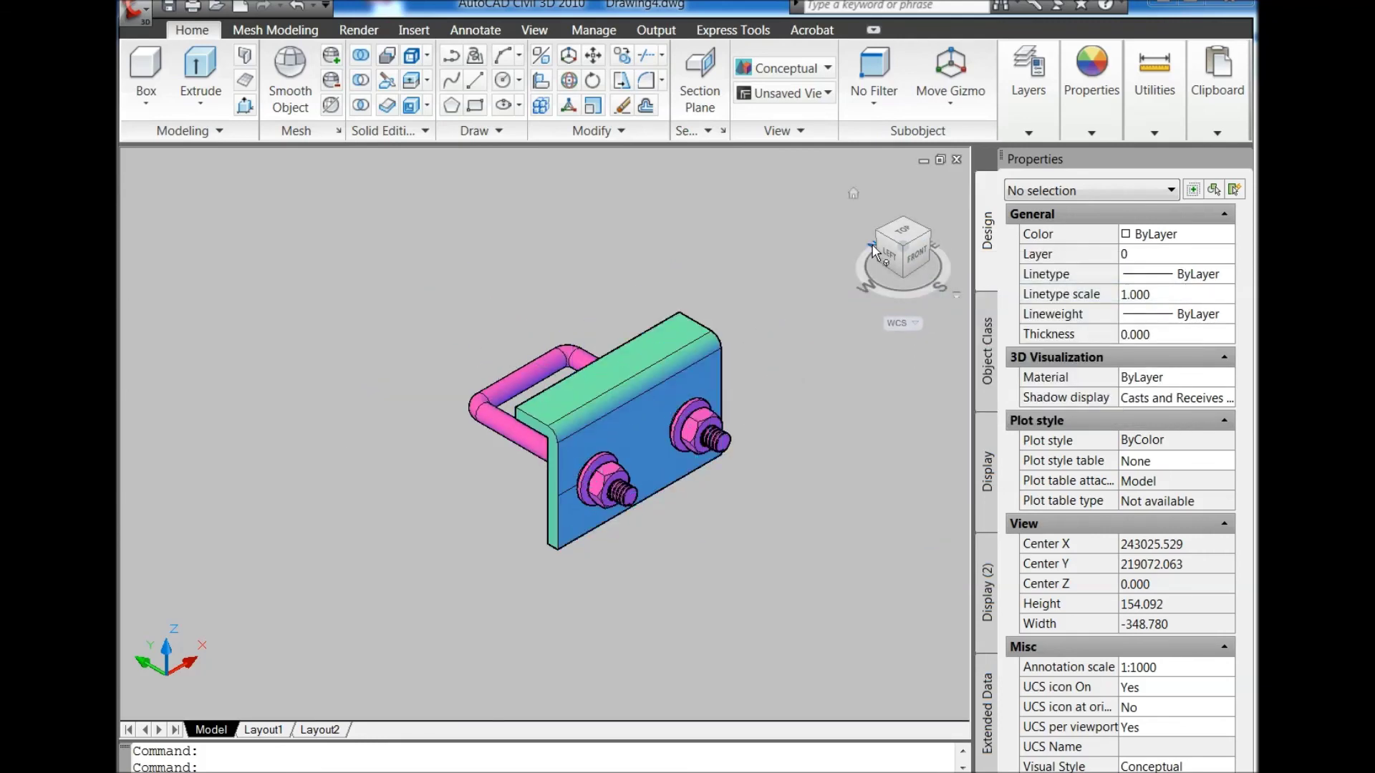
# Step: View the assembly from the left, top-back, then the front-right ViewCube corner
pyautogui.click(880, 244)
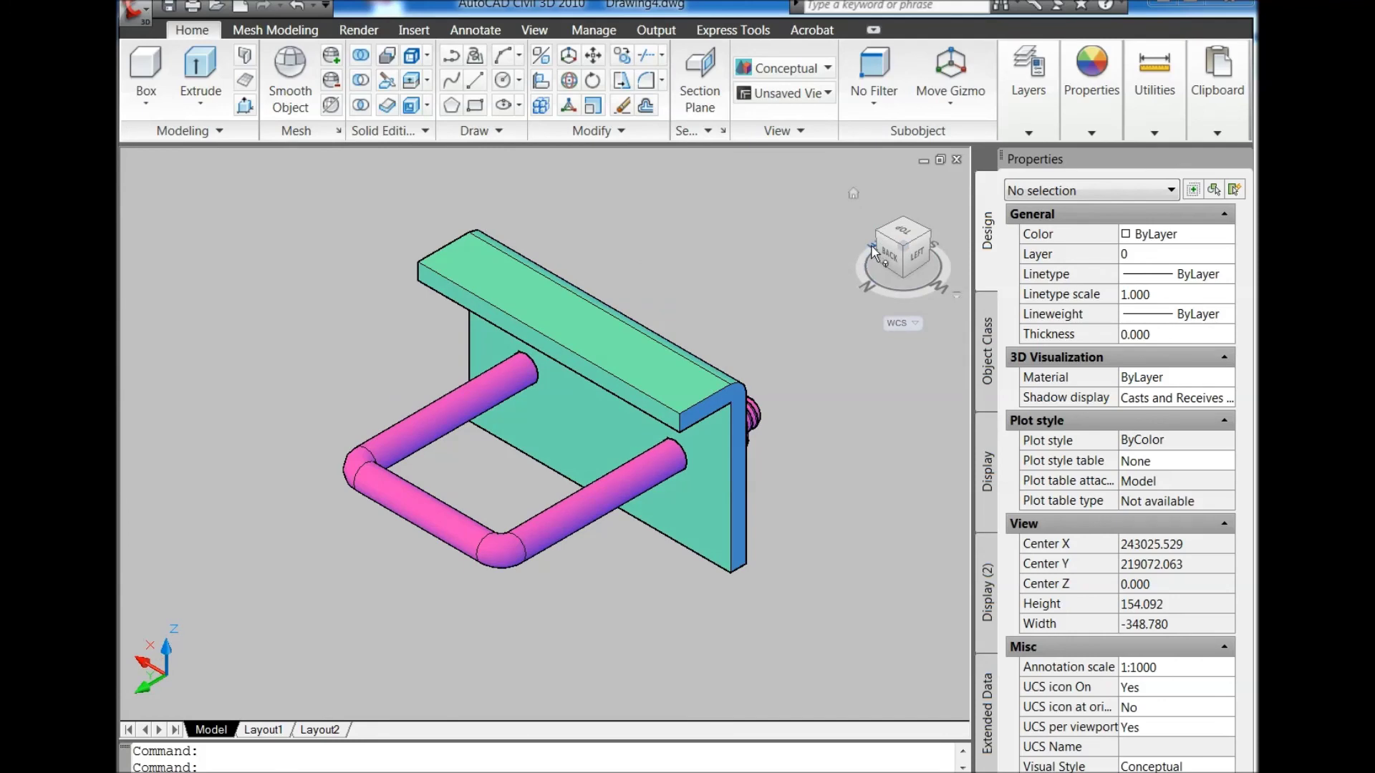
pyautogui.click(886, 236)
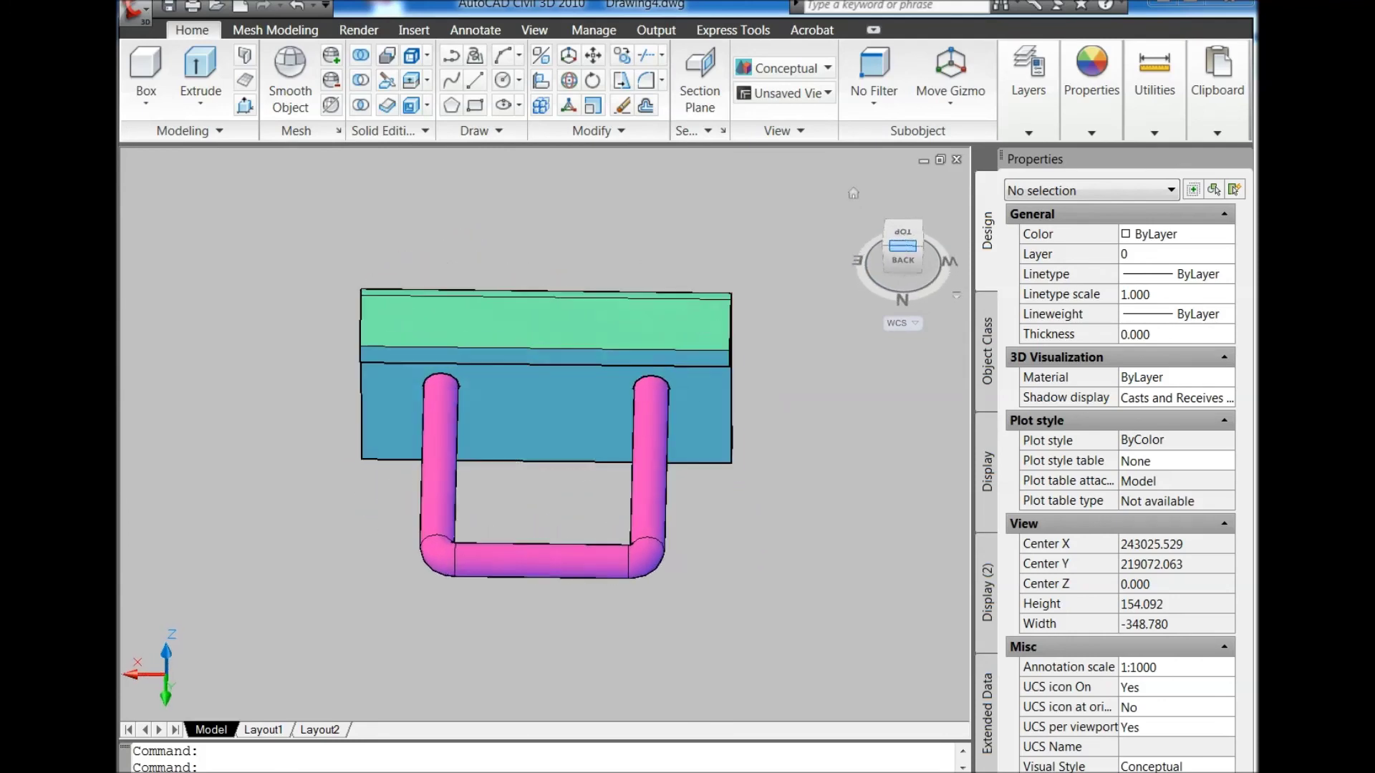
pyautogui.click(887, 235)
pyautogui.scroll(-1, 777, 331)
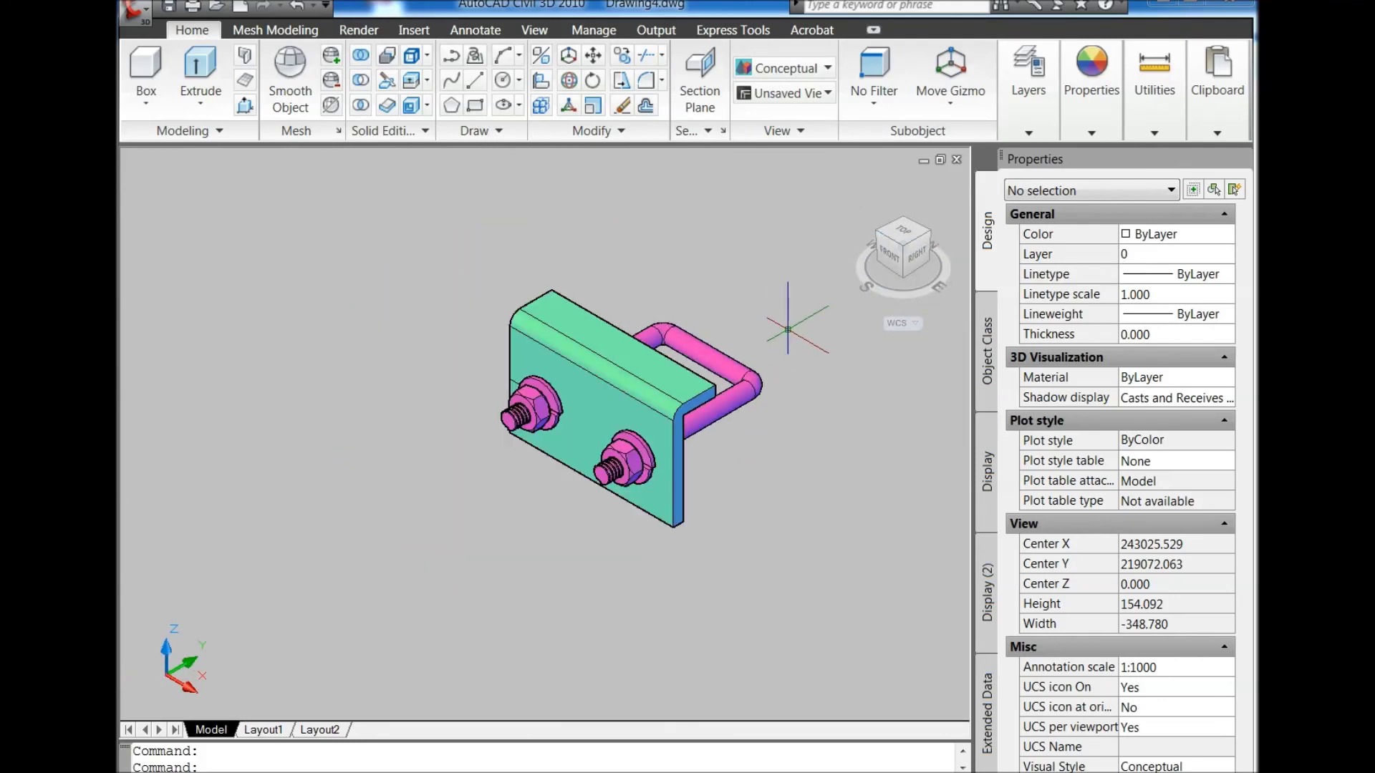